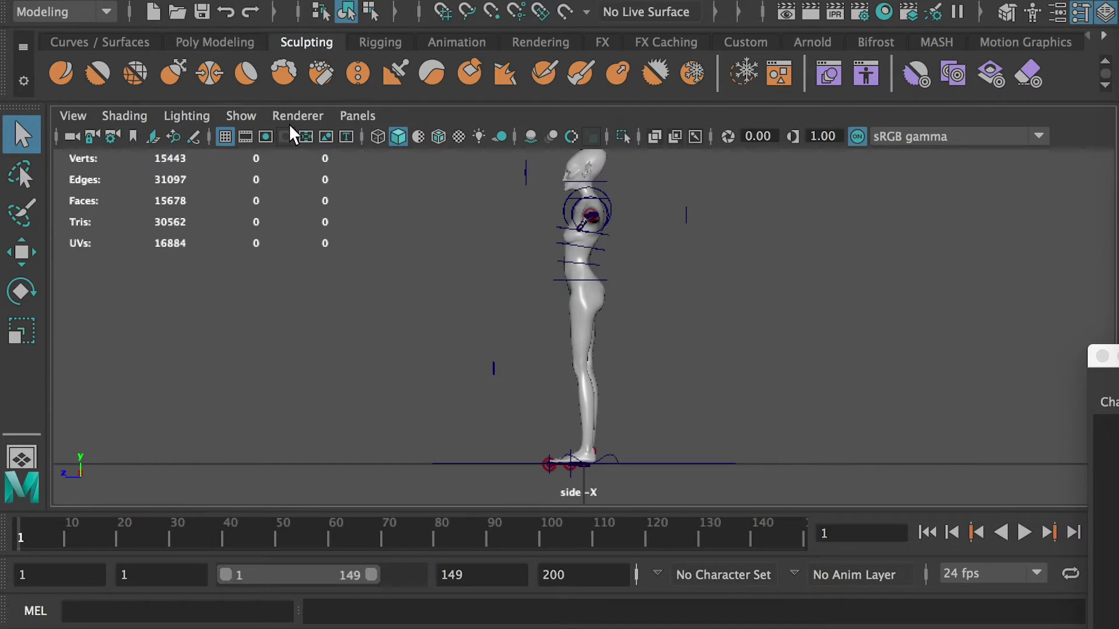
Hide the joints in the side view
{"action": "left_click", "coordinate": [243, 118]}
{"action": "left_click", "coordinate": [306, 283]}
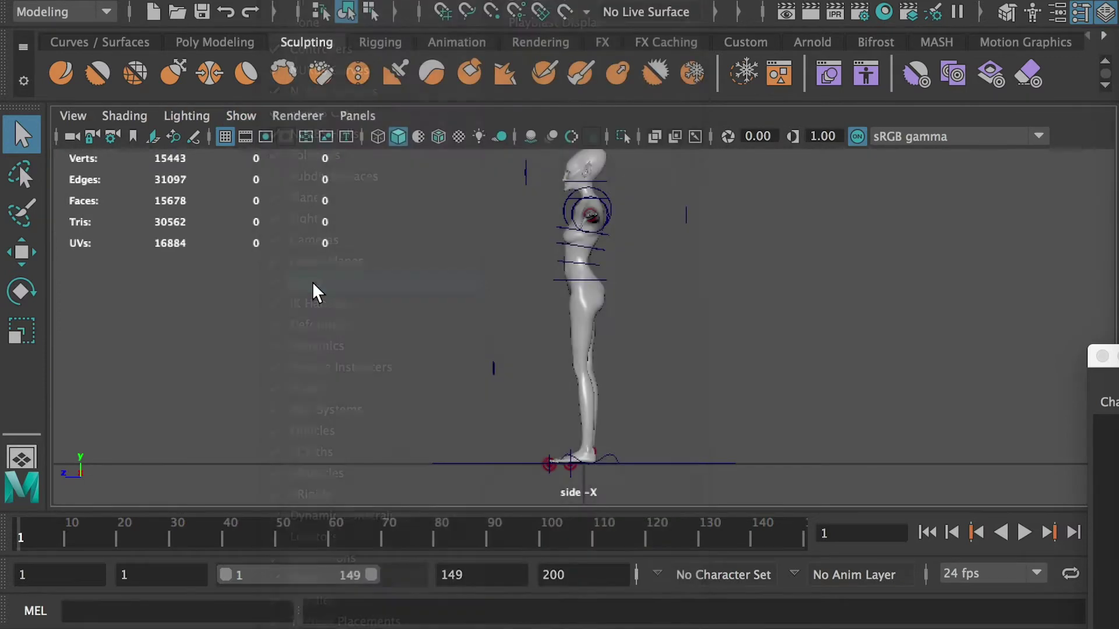
Spread the two foot controls into a stride, one forward and one back, and lower the hip control so the knees bend
{"action": "left_click", "coordinate": [611, 453]}
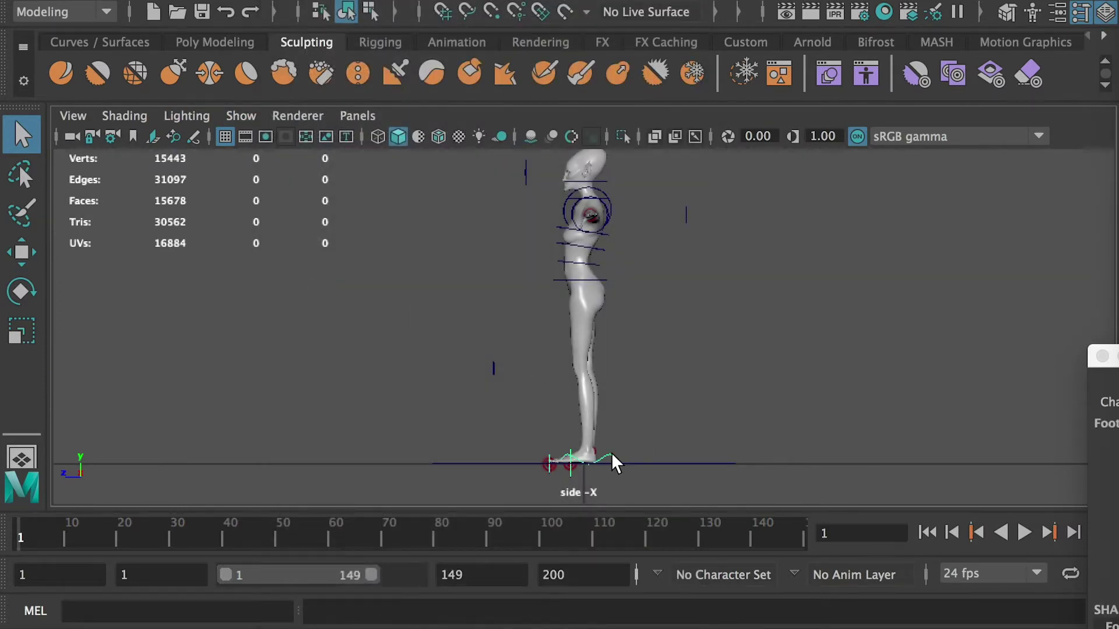
{"action": "middle_click_drag", "start_coordinate": [621, 382], "coordinate": [613, 399], "text": "alt"}
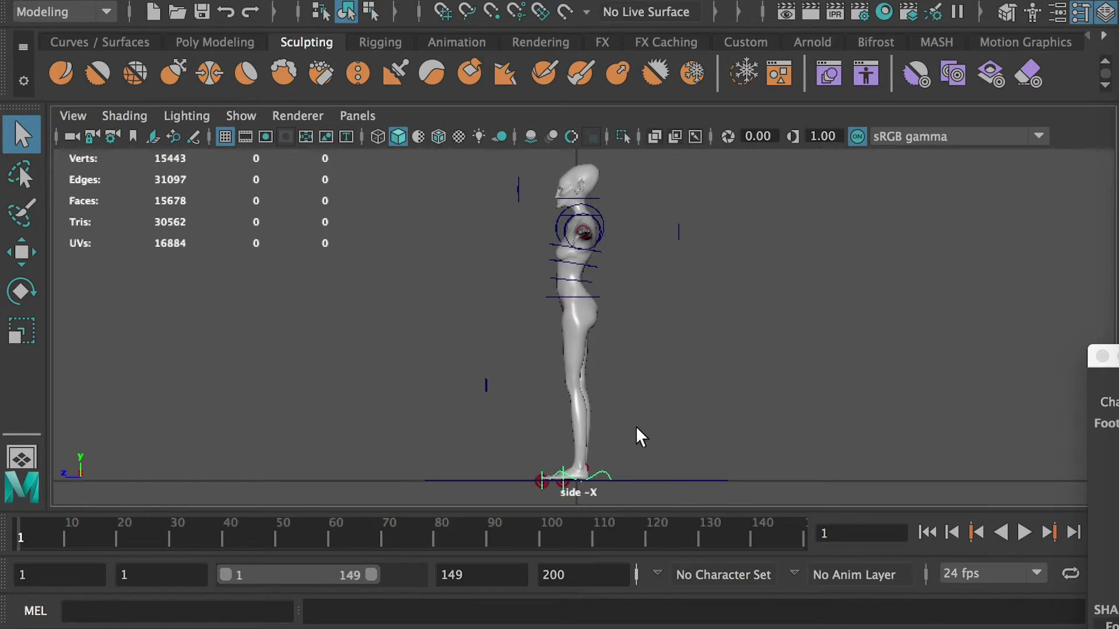
{"action": "key", "text": "w"}
{"action": "left_click_drag", "start_coordinate": [512, 474], "coordinate": [576, 476]}
{"action": "key", "text": "ctrl+z"}
{"action": "left_click", "coordinate": [607, 473]}
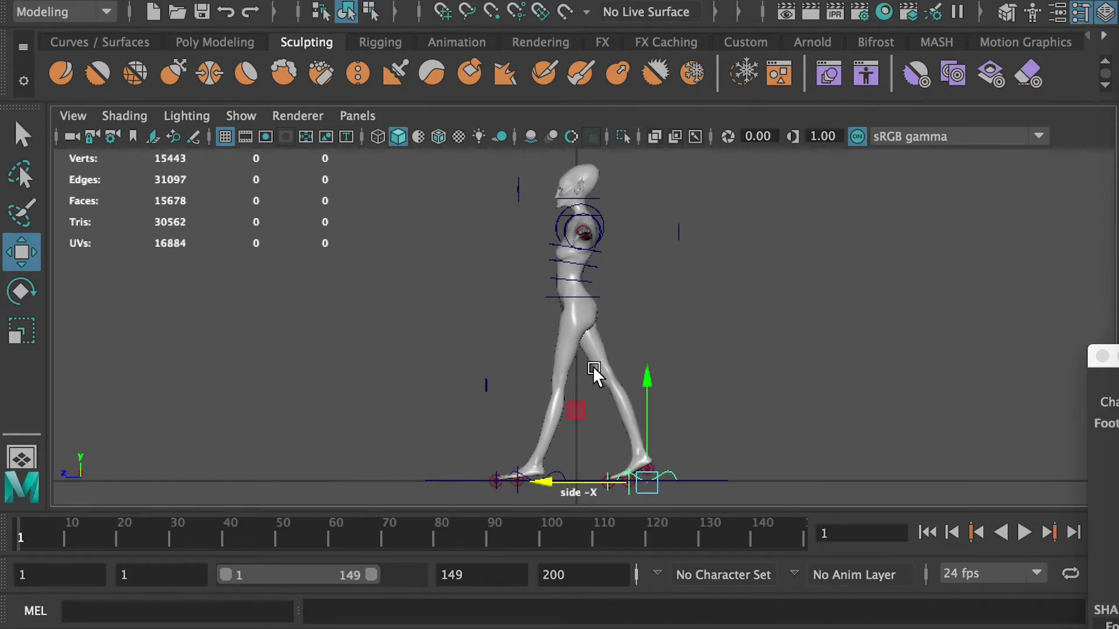
{"action": "left_click", "coordinate": [577, 300]}
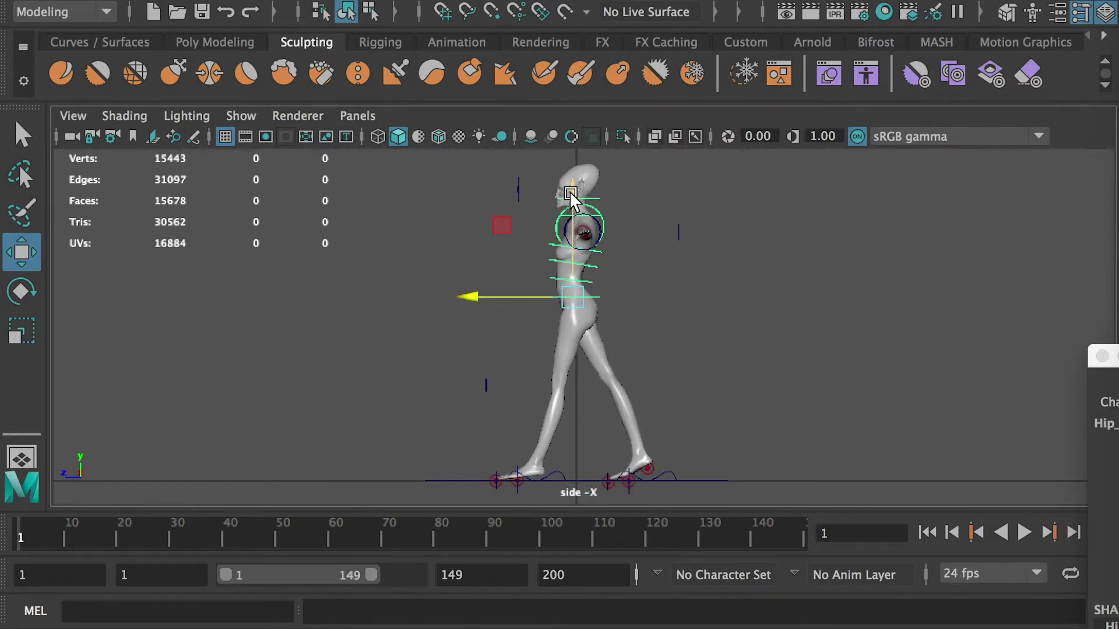
{"action": "left_click_drag", "start_coordinate": [571, 201], "coordinate": [569, 216]}
Rotate the rear foot heel-up onto its toes, shift it slightly farther back, and nudge the hips up
{"action": "scroll", "coordinate": [641, 408], "scroll_direction": "up", "scroll_amount": 2}
{"action": "middle_click_drag", "start_coordinate": [685, 491], "coordinate": [677, 430], "text": "alt"}
{"action": "left_click", "coordinate": [677, 430]}
{"action": "key", "text": "r"}
{"action": "key", "text": "e"}
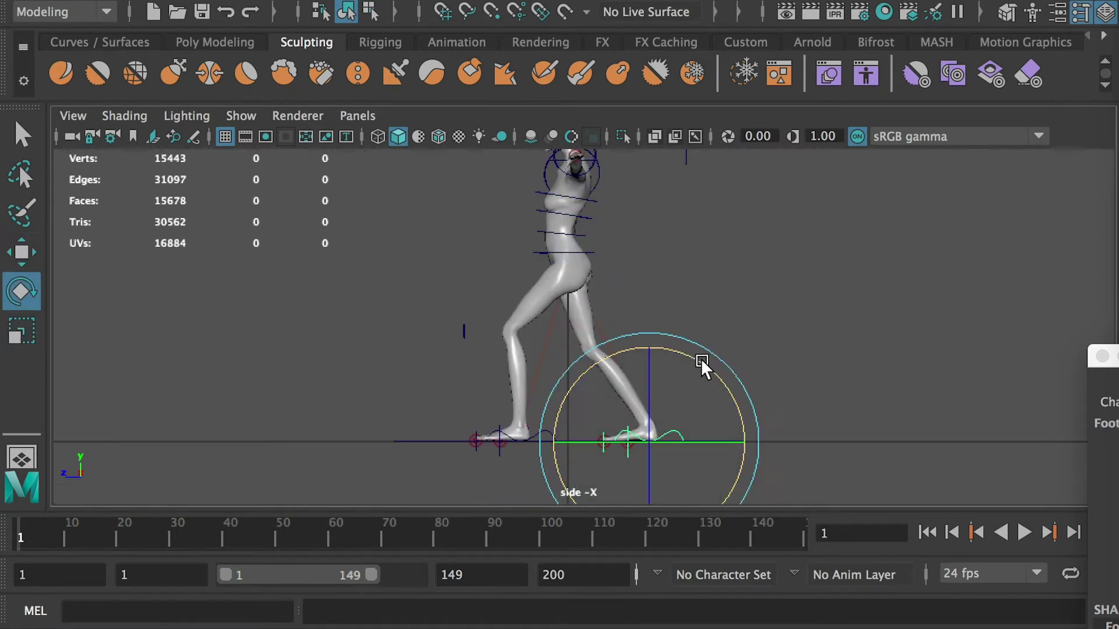
{"action": "left_click_drag", "start_coordinate": [699, 359], "coordinate": [652, 328]}
{"action": "key", "text": "w"}
{"action": "left_click_drag", "start_coordinate": [581, 426], "coordinate": [604, 426]}
{"action": "left_click_drag", "start_coordinate": [667, 326], "coordinate": [667, 324]}
{"action": "left_click", "coordinate": [568, 414]}
{"action": "left_click", "coordinate": [571, 200]}
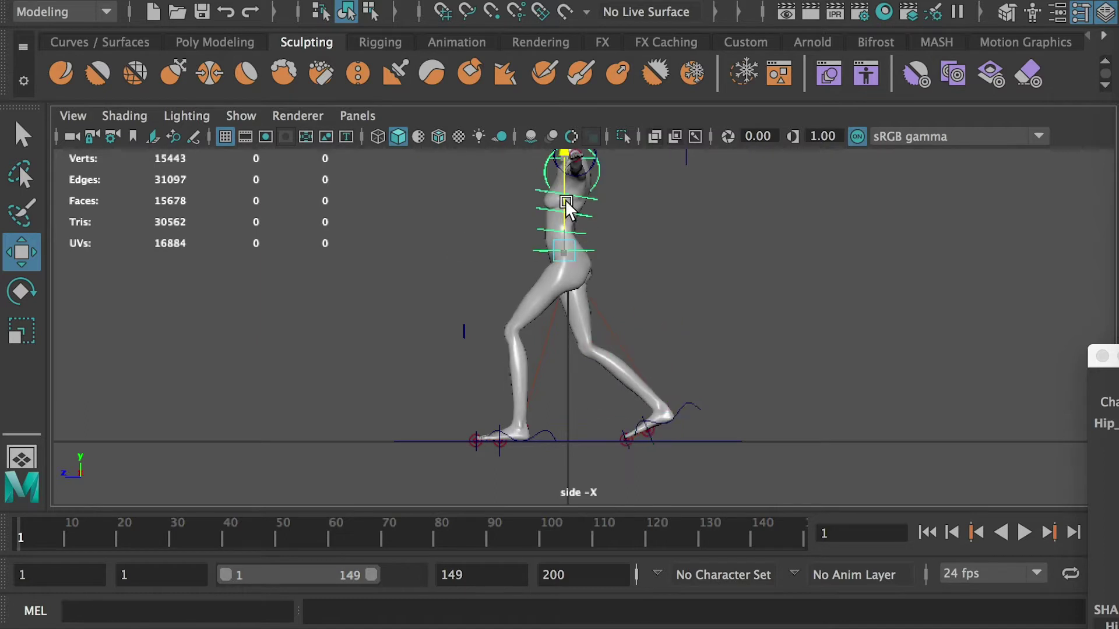
Lift the front foot off the ground, pull it back under the body, and rotate its toes downward
{"action": "left_click", "coordinate": [543, 431]}
{"action": "left_click_drag", "start_coordinate": [520, 353], "coordinate": [520, 280]}
{"action": "left_click_drag", "start_coordinate": [451, 373], "coordinate": [508, 373]}
{"action": "key", "text": "e"}
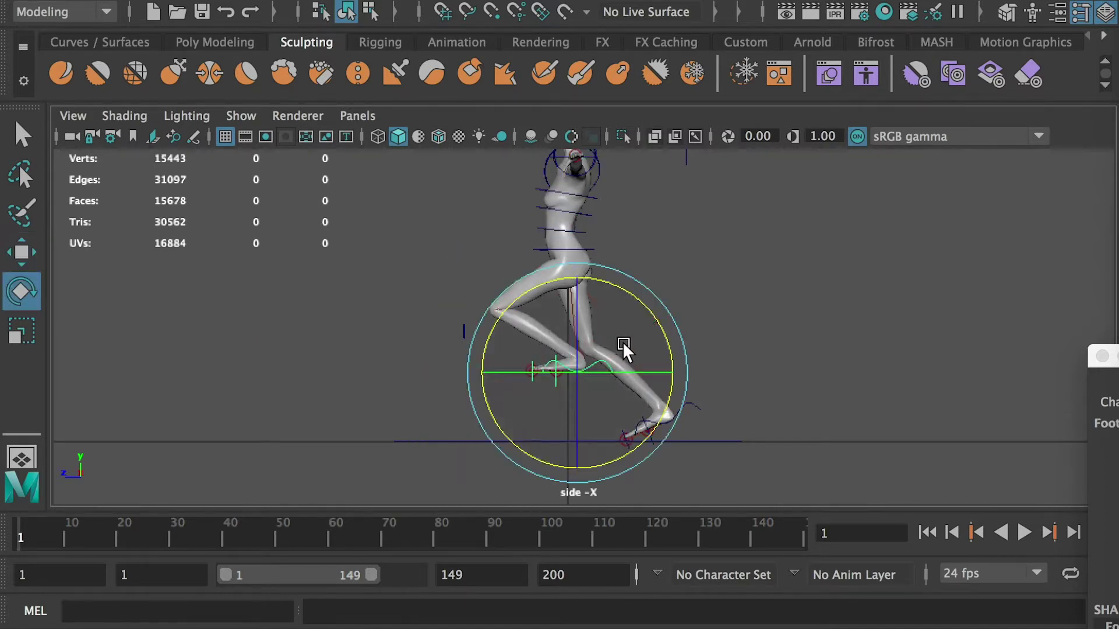
{"action": "left_click_drag", "start_coordinate": [666, 342], "coordinate": [631, 294]}
{"action": "key", "text": "w"}
{"action": "left_click_drag", "start_coordinate": [472, 372], "coordinate": [493, 373]}
{"action": "left_click_drag", "start_coordinate": [600, 278], "coordinate": [601, 265]}
{"action": "key", "text": "e"}
{"action": "left_click_drag", "start_coordinate": [504, 369], "coordinate": [530, 397]}
Raise the hip control and the lifted foot slightly
{"action": "left_click", "coordinate": [694, 403]}
{"action": "left_click", "coordinate": [695, 402]}
{"action": "key", "text": "w"}
{"action": "left_click", "coordinate": [571, 204]}
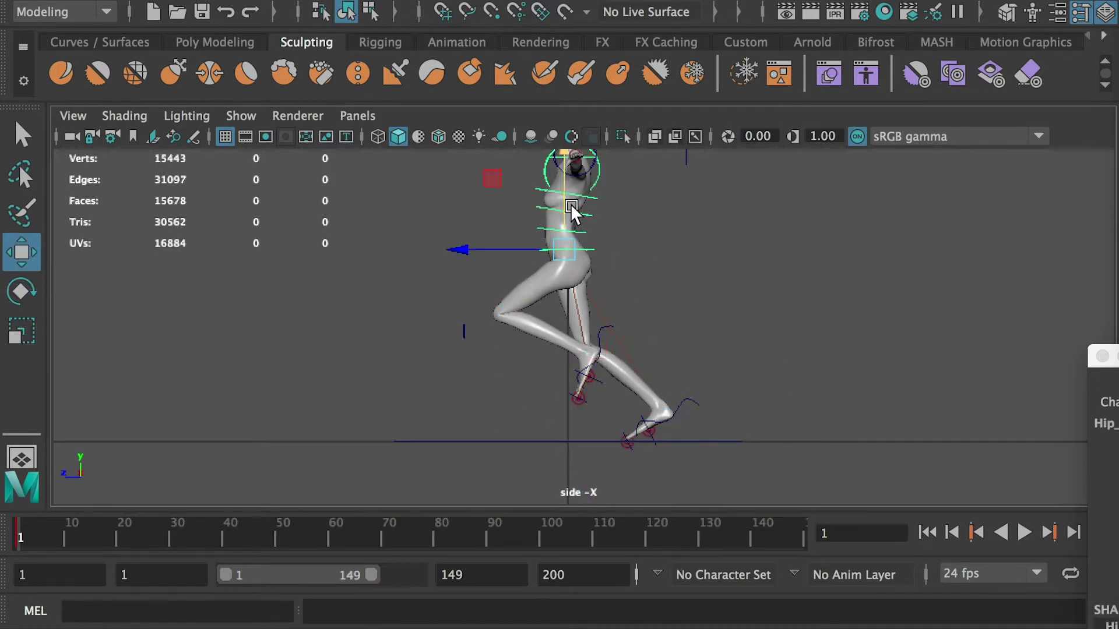
{"action": "left_click_drag", "start_coordinate": [564, 185], "coordinate": [563, 184]}
{"action": "left_click", "coordinate": [601, 326]}
{"action": "left_click_drag", "start_coordinate": [599, 271], "coordinate": [599, 262]}
Rotate the hip control so the whole torso leans forward
{"action": "left_click", "coordinate": [593, 243]}
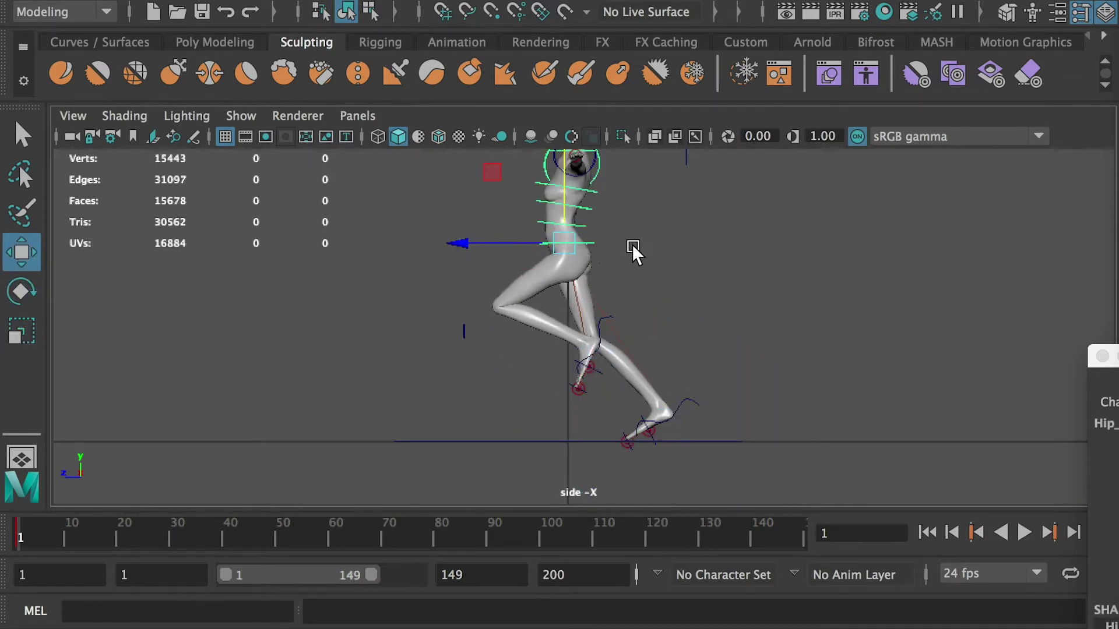
{"action": "middle_click_drag", "start_coordinate": [631, 245], "coordinate": [628, 291], "text": "alt"}
{"action": "key", "text": "r"}
{"action": "key", "text": "e"}
{"action": "mouse_move", "coordinate": [653, 326]}
{"action": "left_mouse_down"}
{"action": "mouse_move", "coordinate": [648, 295]}
{"action": "mouse_move", "coordinate": [648, 324]}
{"action": "left_mouse_up"}
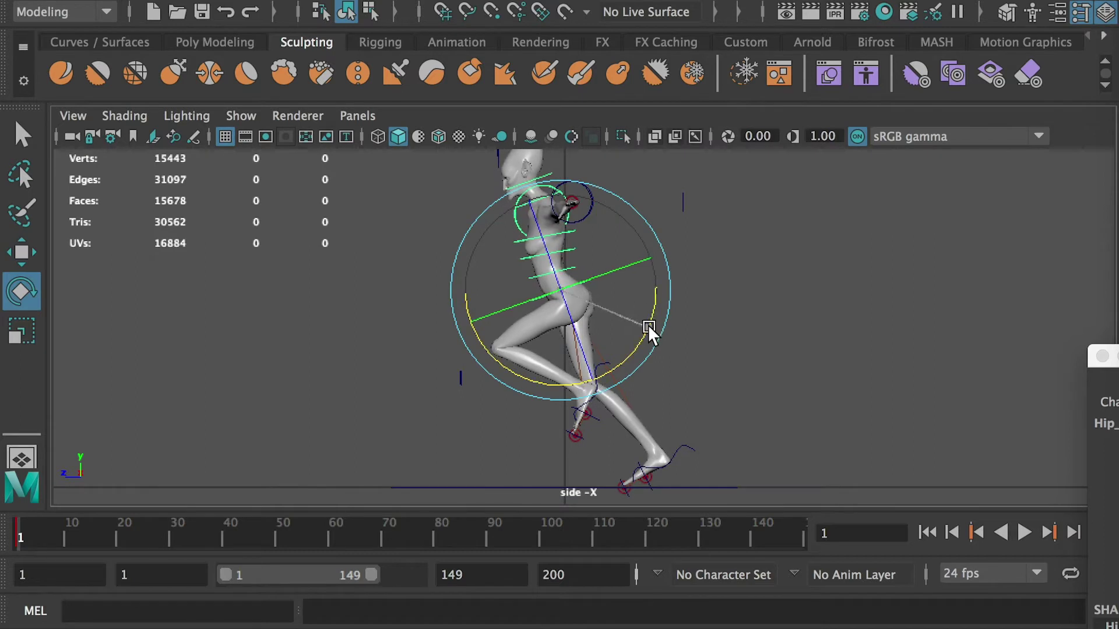
Set the playback range to end at frame 17
{"action": "left_click_drag", "start_coordinate": [50, 535], "coordinate": [6, 535]}
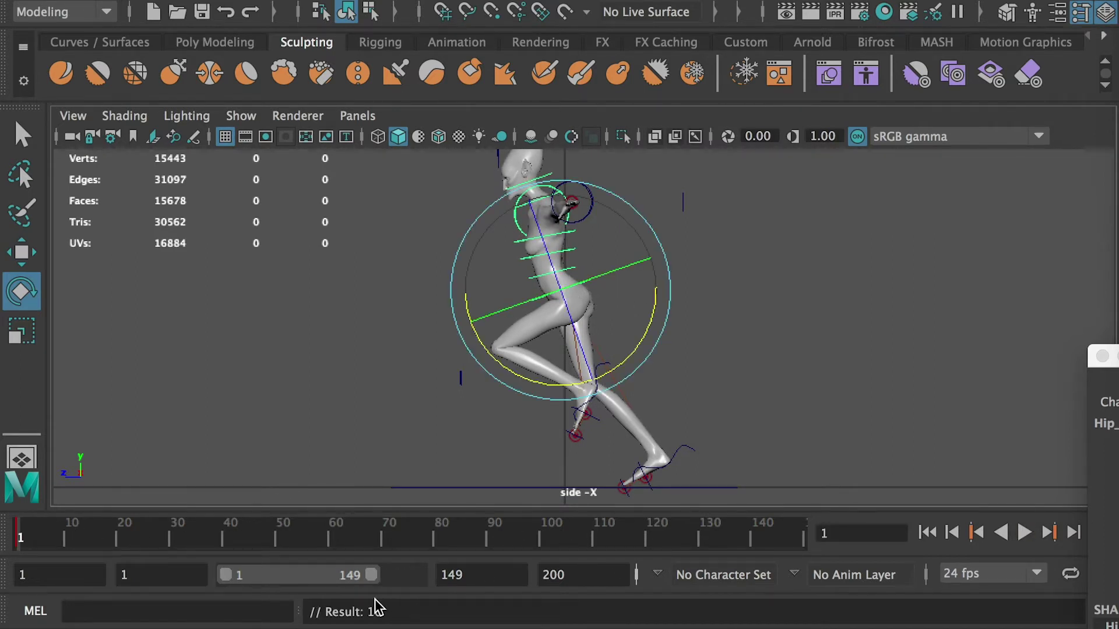
{"action": "left_click_drag", "start_coordinate": [491, 574], "coordinate": [344, 564]}
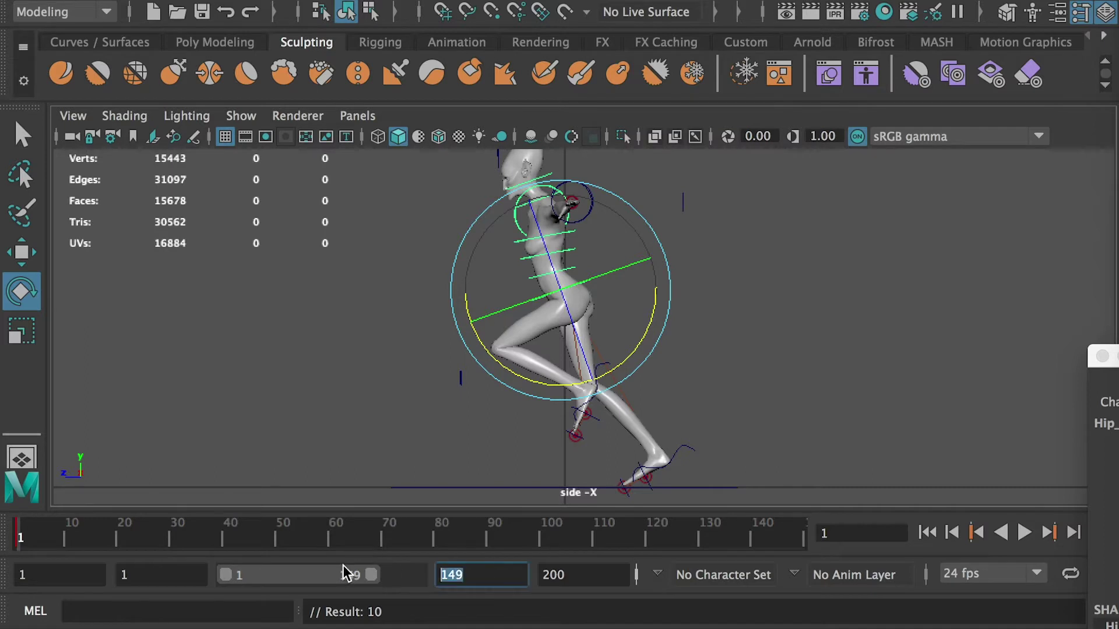
{"action": "type", "text": "17"}
{"action": "key", "text": "Return"}
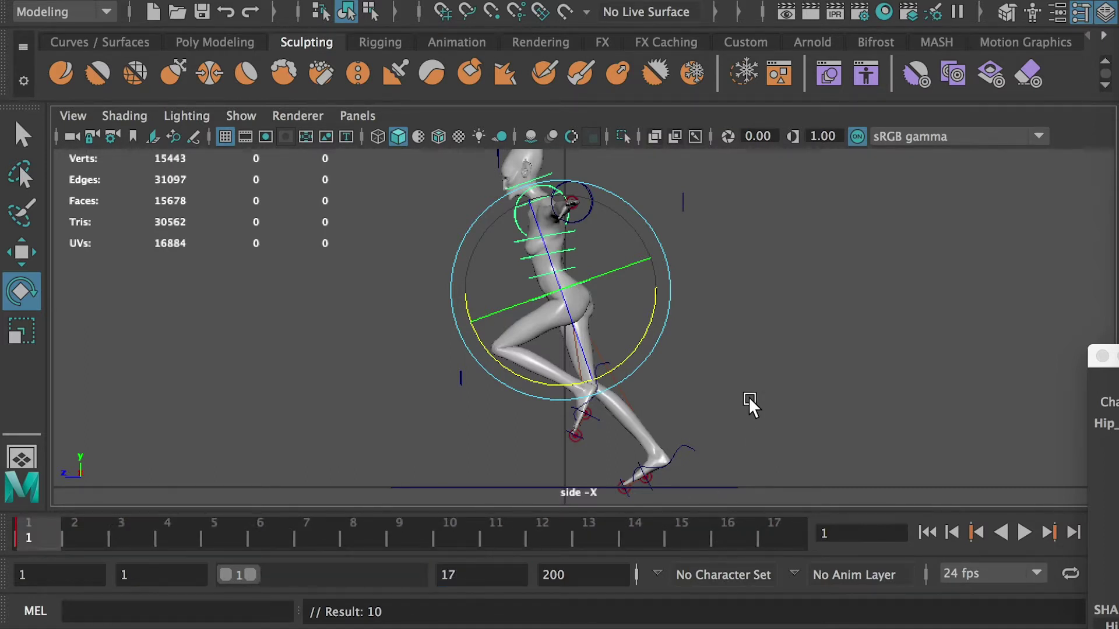
Select both foot controls and the hip control, and copy their keys at frame 1
{"action": "left_click", "coordinate": [662, 373]}
{"action": "left_click", "coordinate": [599, 358]}
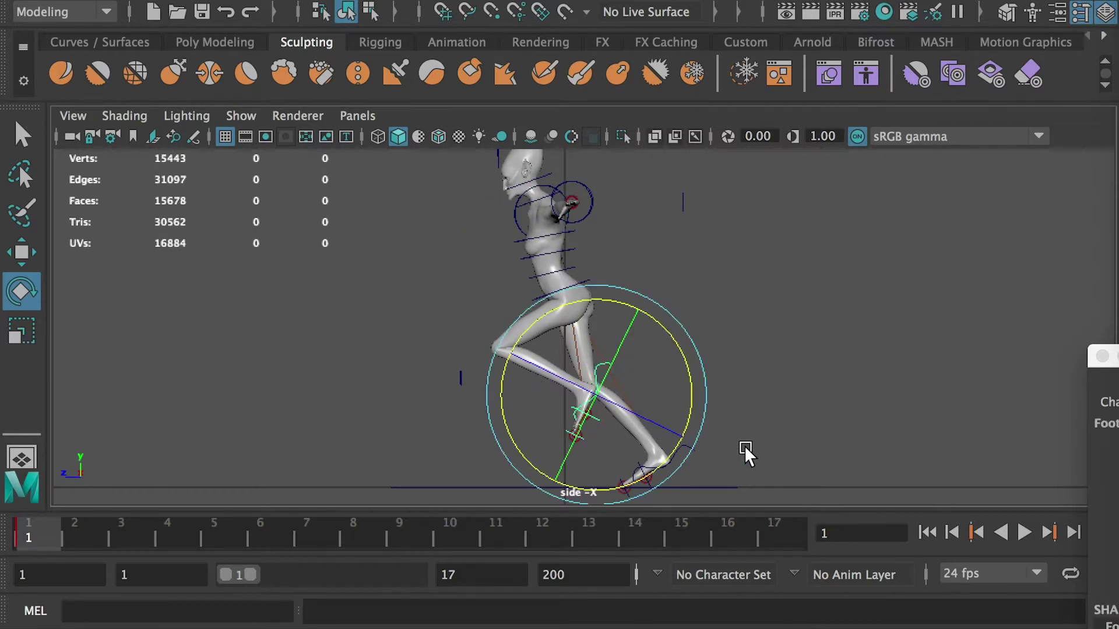
{"action": "key", "text": "q"}
{"action": "left_click", "coordinate": [688, 448], "text": "shift"}
{"action": "left_click", "coordinate": [587, 281], "text": "shift"}
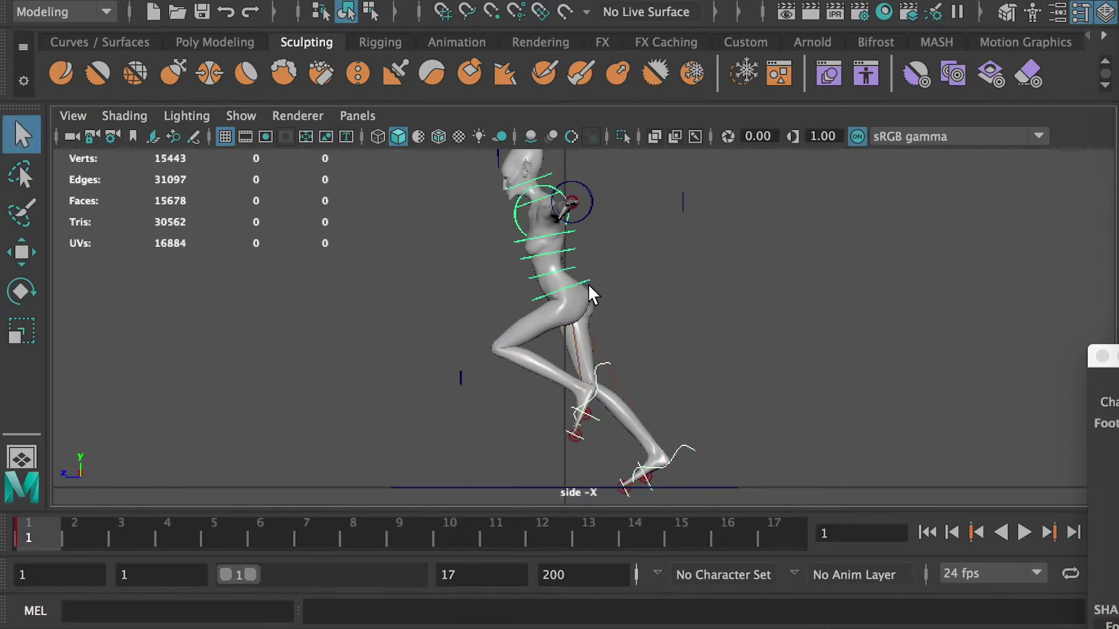
{"action": "left_click", "coordinate": [29, 527], "text": "shift"}
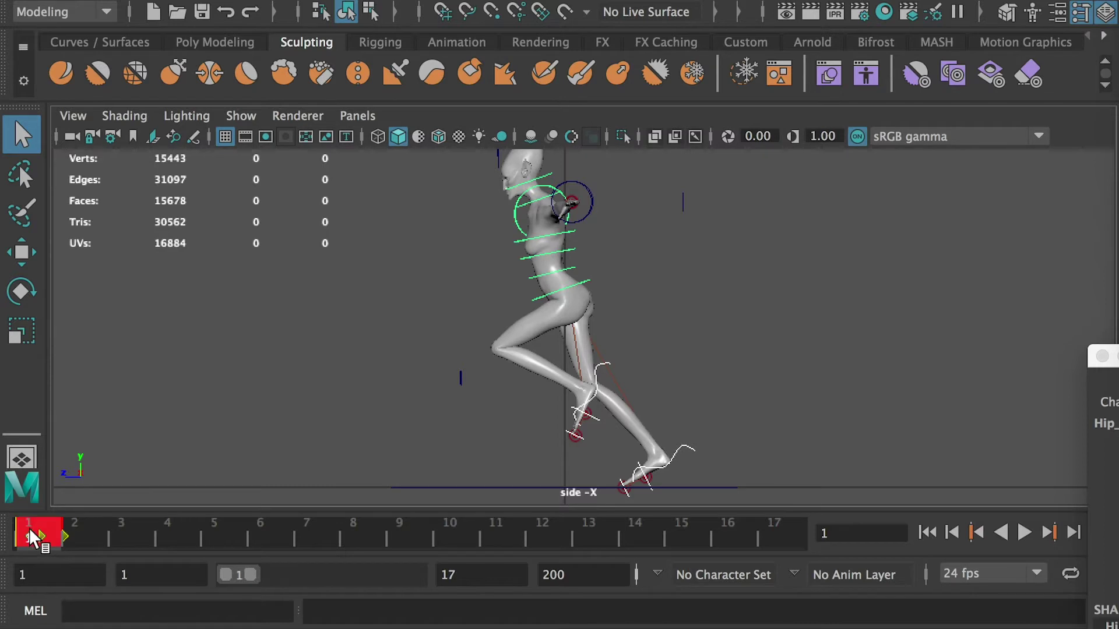
{"action": "right_click", "coordinate": [47, 526]}
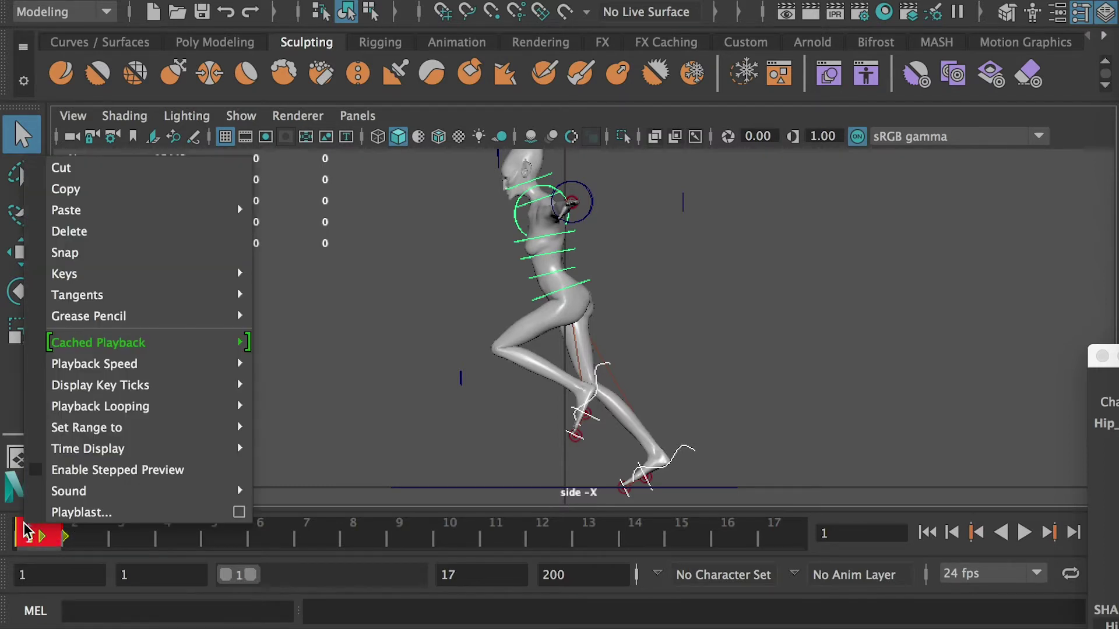
{"action": "left_click", "coordinate": [69, 188]}
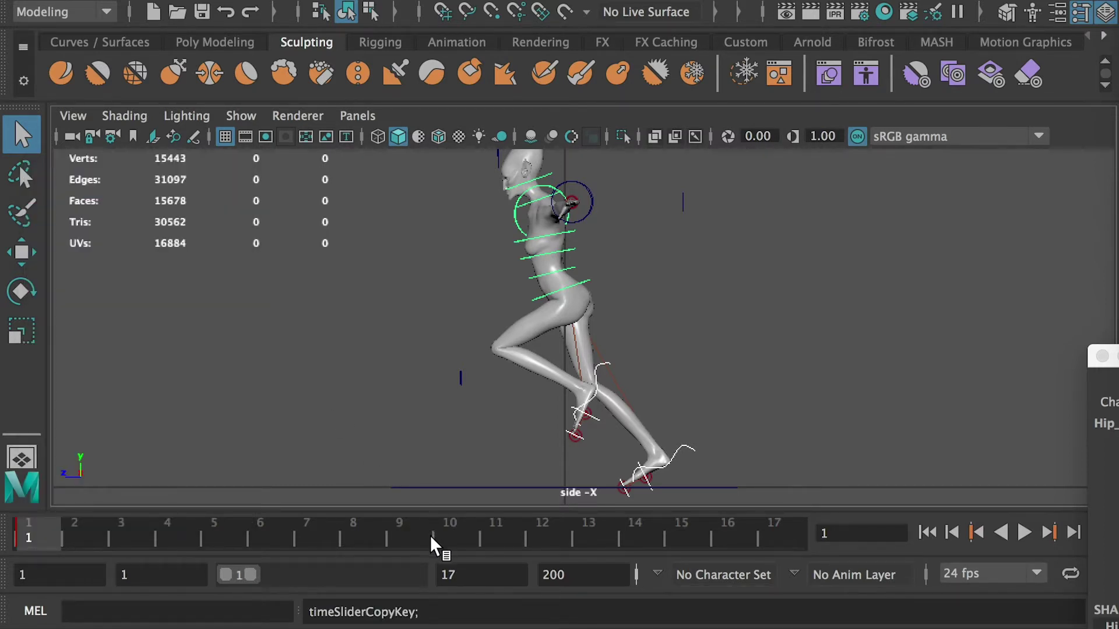
Paste the copied pose keys at frames 9 and 17
{"action": "left_click_drag", "start_coordinate": [429, 535], "coordinate": [402, 536]}
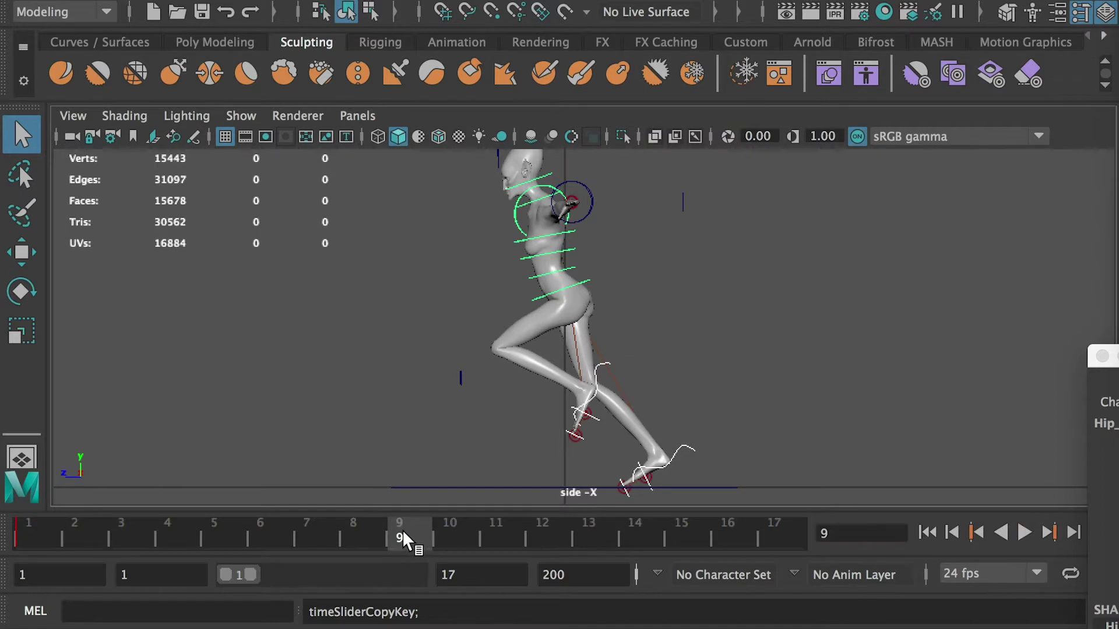
{"action": "right_click", "coordinate": [402, 536]}
{"action": "mouse_move", "coordinate": [464, 220]}
{"action": "left_click", "coordinate": [682, 236]}
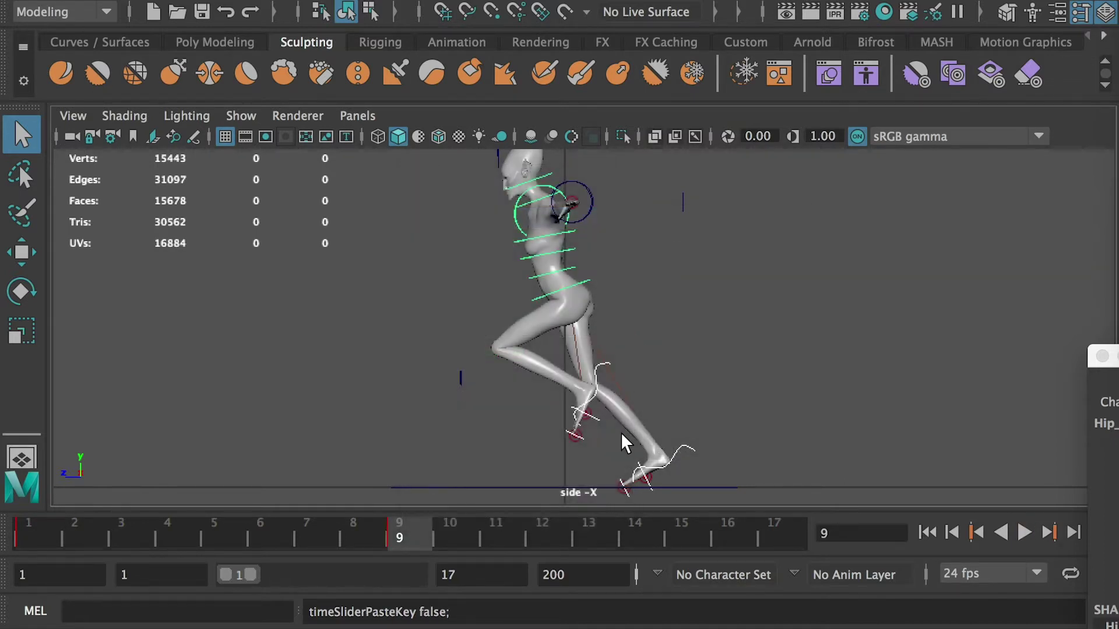
{"action": "left_click", "coordinate": [772, 535]}
{"action": "right_click", "coordinate": [771, 535]}
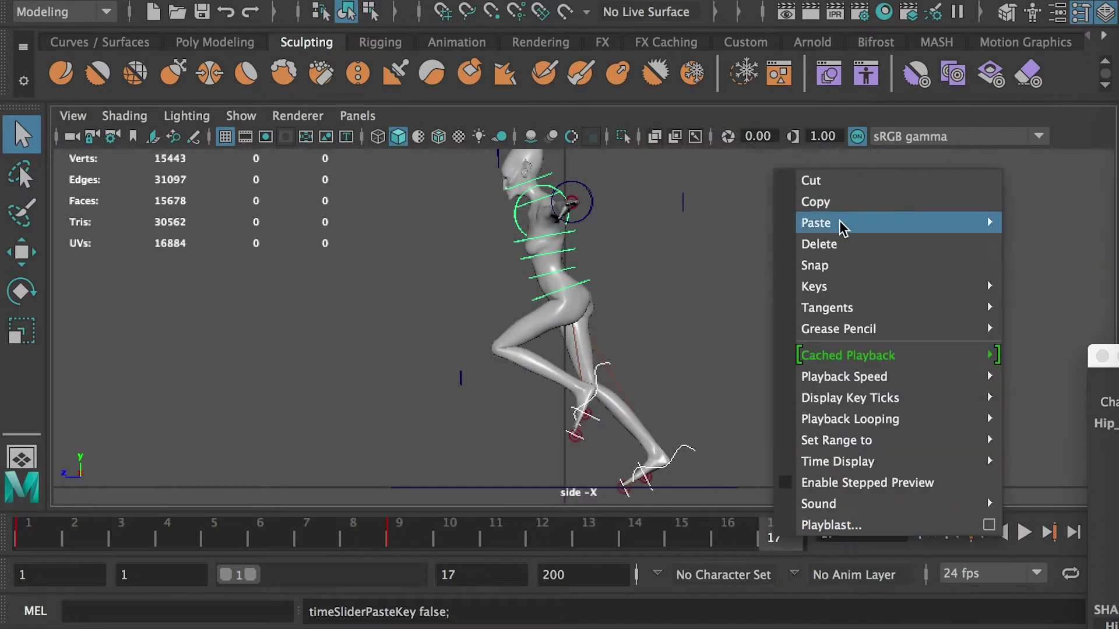
{"action": "mouse_move", "coordinate": [1007, 231]}
{"action": "left_click", "coordinate": [1043, 241]}
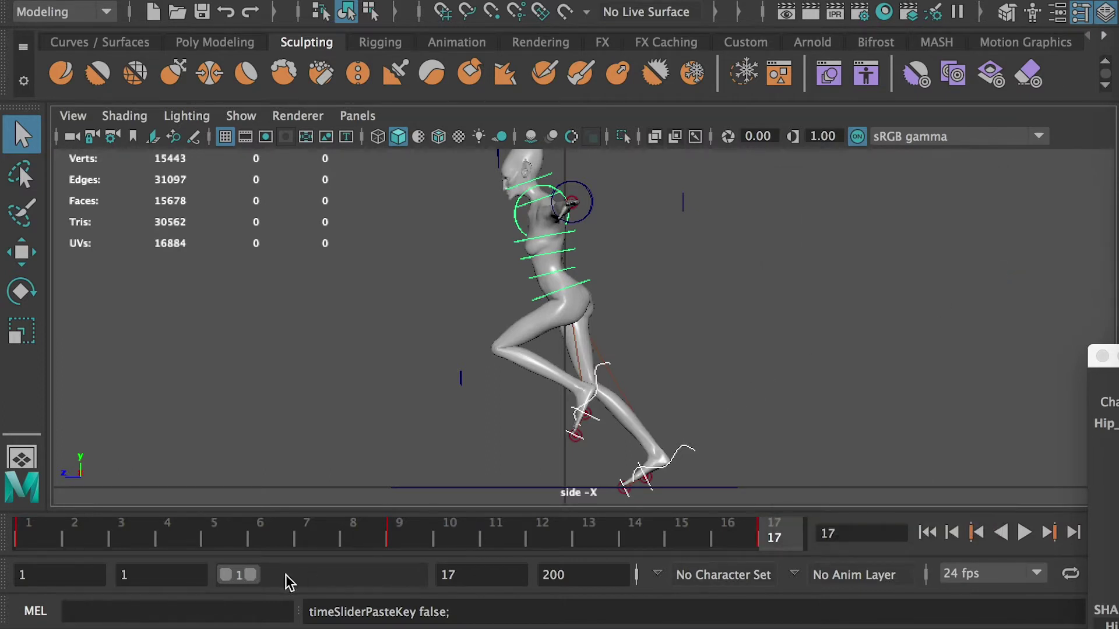
At frame 9, move the lifted foot back and down to the planted rear position, and rotate it to stand on its toes
{"action": "left_click_drag", "start_coordinate": [168, 530], "coordinate": [403, 531]}
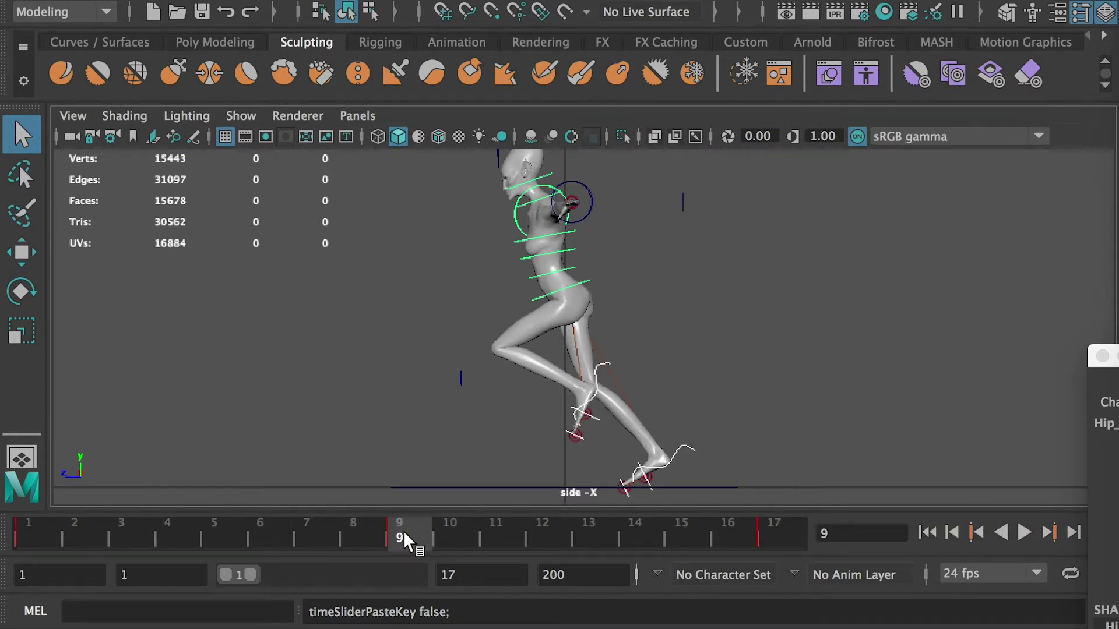
{"action": "left_click", "coordinate": [603, 370]}
{"action": "key", "text": "w"}
{"action": "left_click_drag", "start_coordinate": [554, 394], "coordinate": [609, 396]}
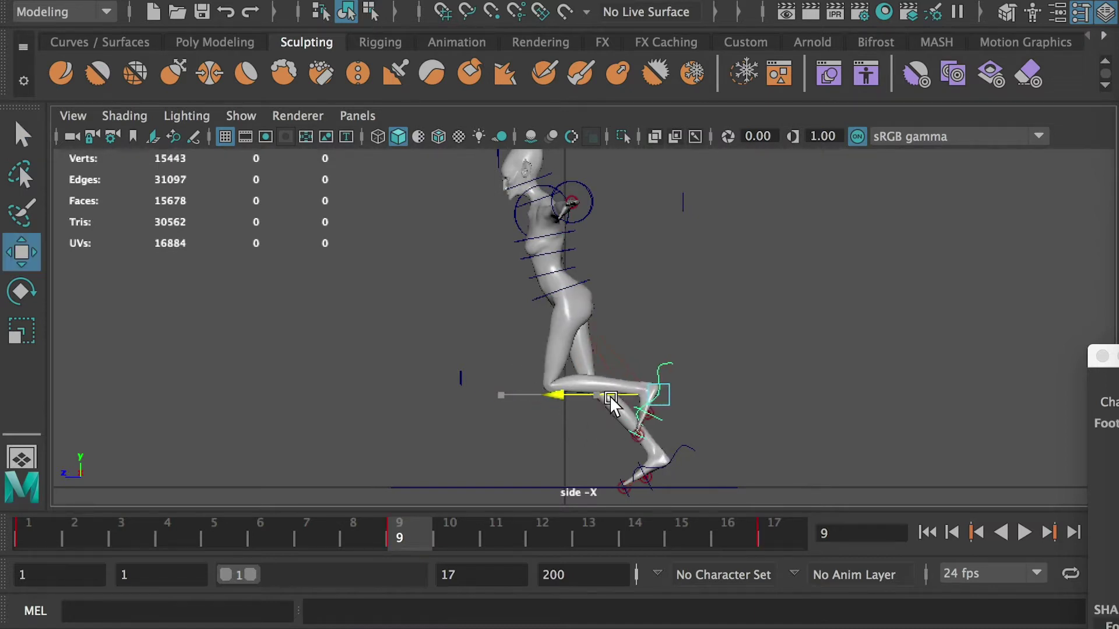
{"action": "left_click_drag", "start_coordinate": [656, 297], "coordinate": [656, 351]}
{"action": "key", "text": "e"}
{"action": "left_click_drag", "start_coordinate": [733, 394], "coordinate": [749, 432]}
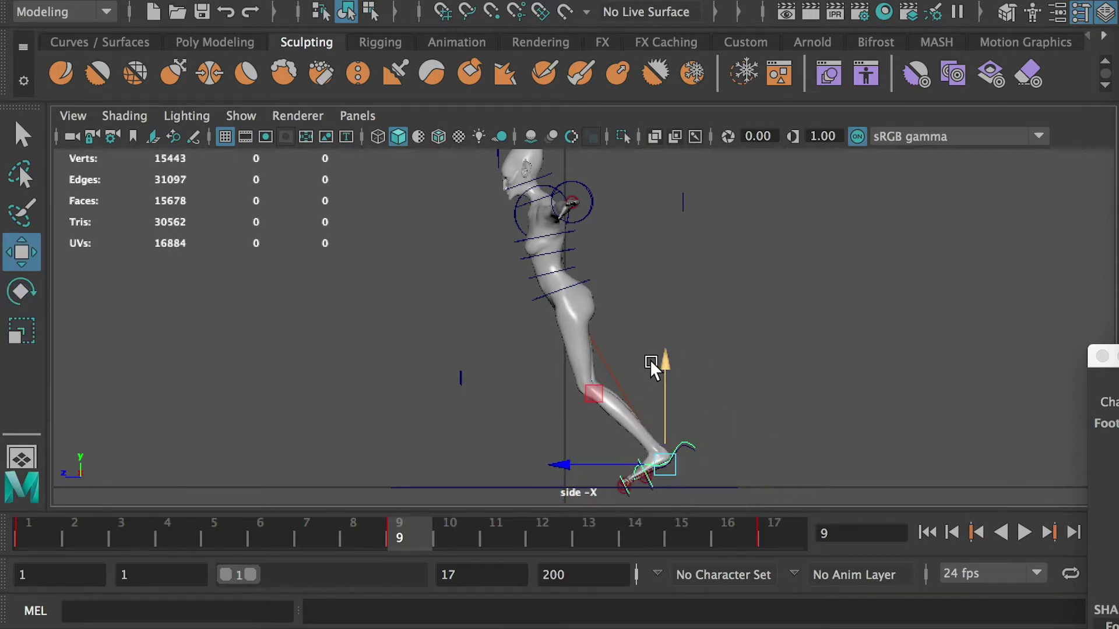
At frame 9, raise the opposite foot under the body with its toes pointing down to mirror the first pose, and key it
{"action": "key", "text": "s"}
{"action": "key", "text": "space"}
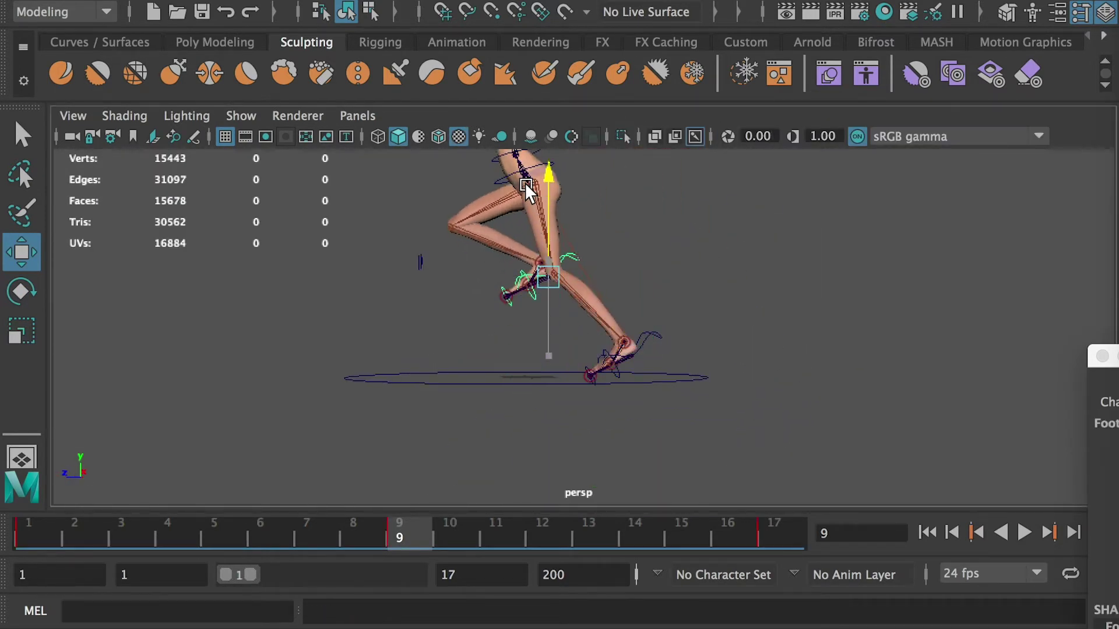
{"action": "key", "text": "space"}
{"action": "key", "text": "space"}
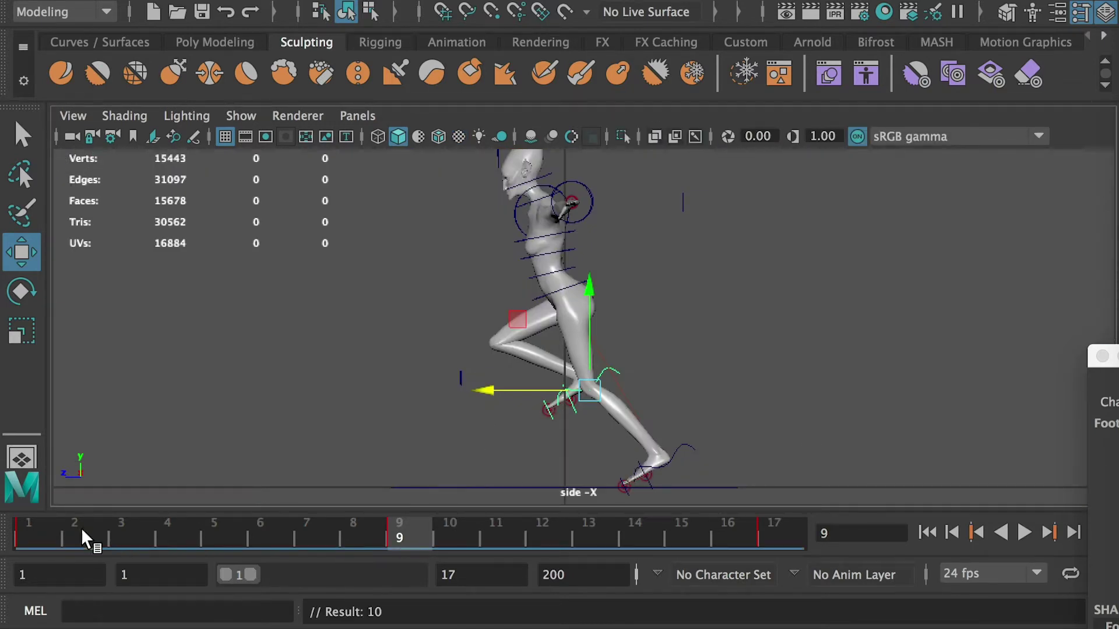
{"action": "left_click_drag", "start_coordinate": [82, 535], "coordinate": [399, 531]}
{"action": "key", "text": "e"}
{"action": "left_click_drag", "start_coordinate": [517, 462], "coordinate": [558, 469]}
{"action": "key", "text": "w"}
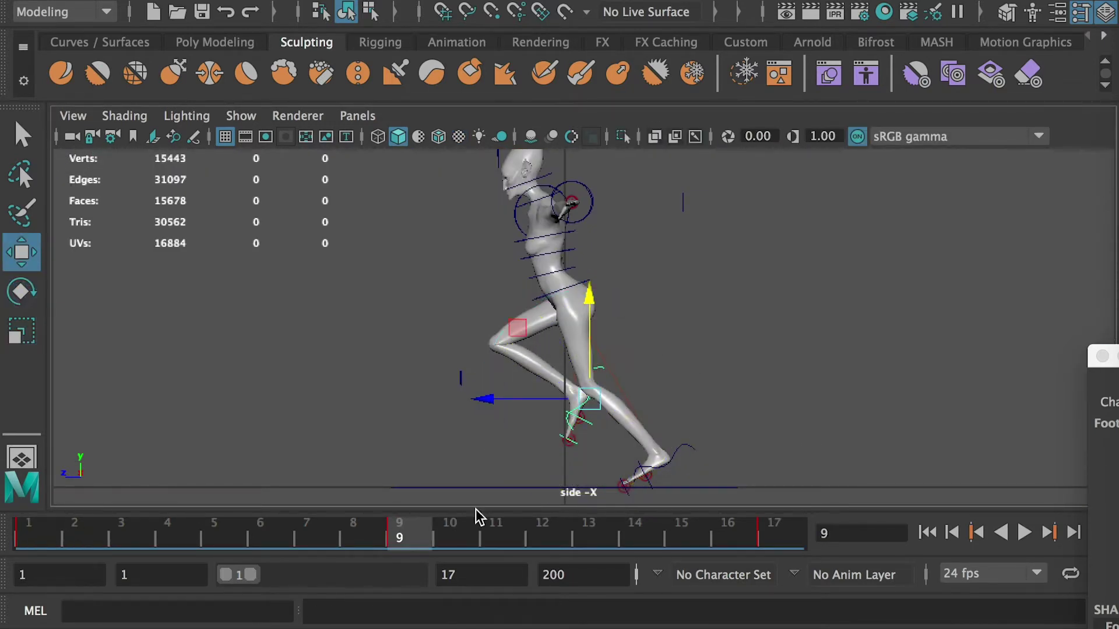
{"action": "key", "text": "s"}
Play back the leg animation and view it in perspective
{"action": "key", "text": "alt+v"}
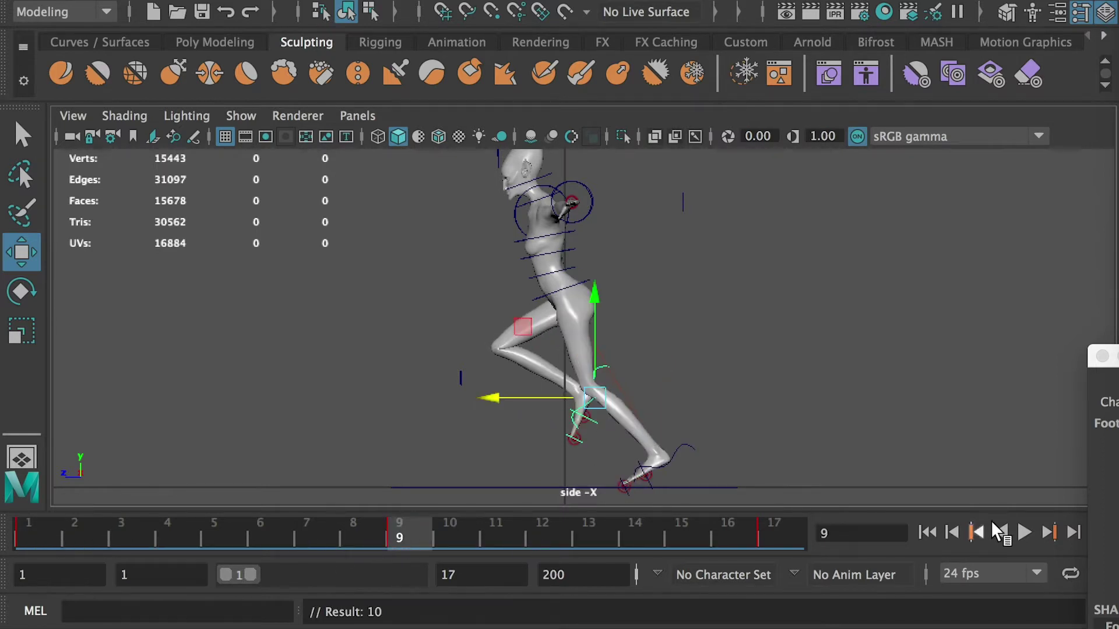
{"action": "left_click", "coordinate": [1024, 532]}
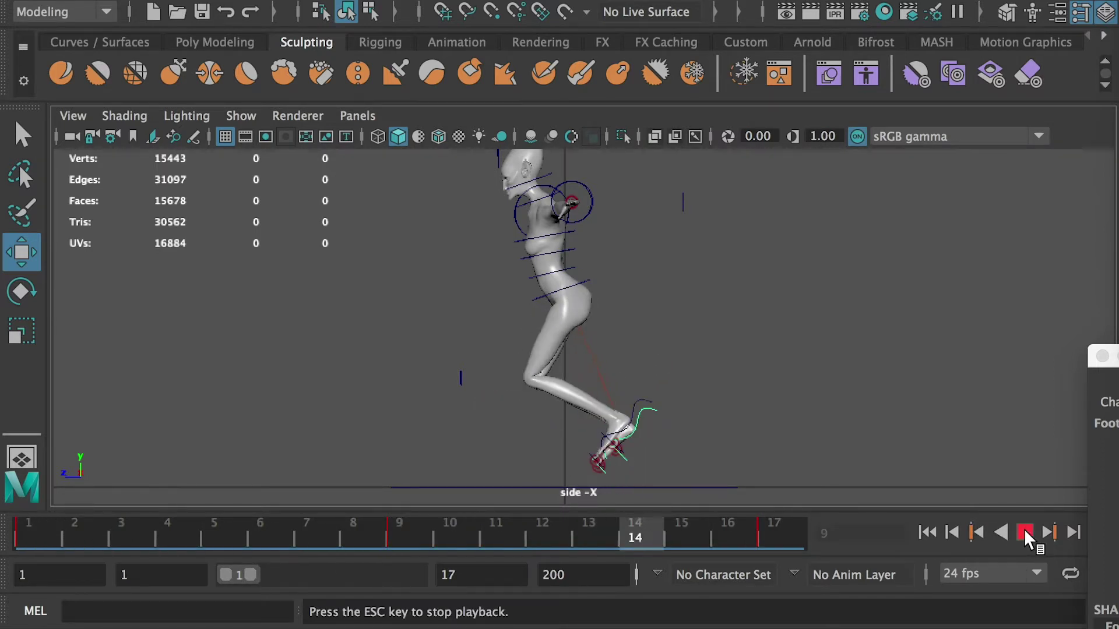
{"action": "key", "text": "space"}
{"action": "key", "text": "space"}
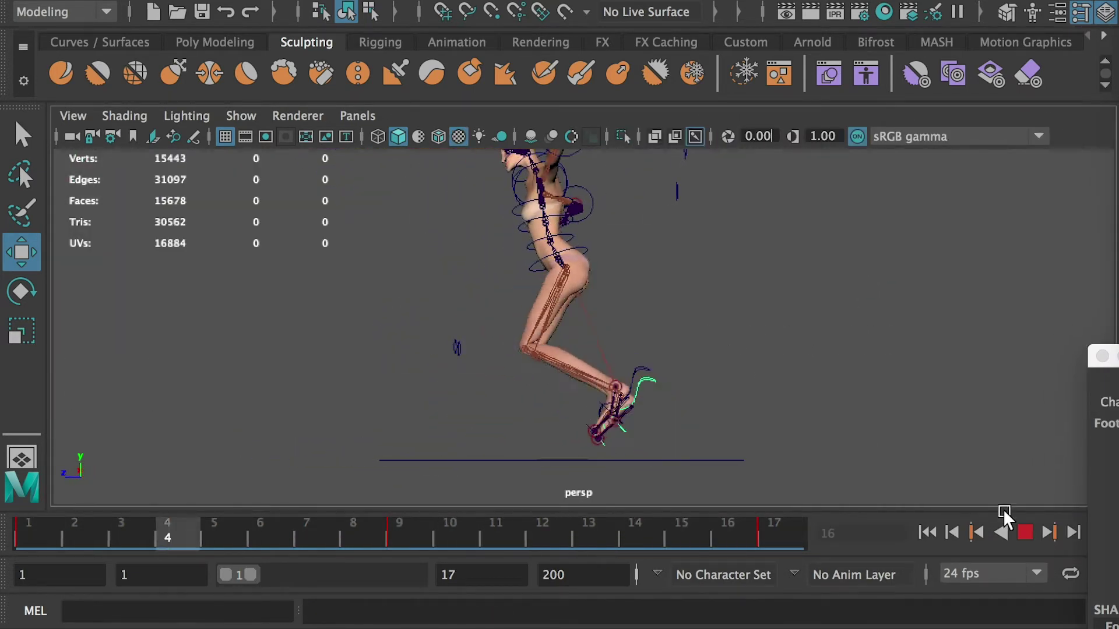
At frame 3, move the swinging foot forward in front of the body and key it
{"action": "left_click_drag", "start_coordinate": [2, 545], "coordinate": [129, 553]}
{"action": "left_click_drag", "start_coordinate": [603, 386], "coordinate": [426, 362]}
{"action": "key", "text": "s"}
At frame 3, push the planted foot farther back, raise the hips, and key the pose
{"action": "left_click", "coordinate": [635, 382]}
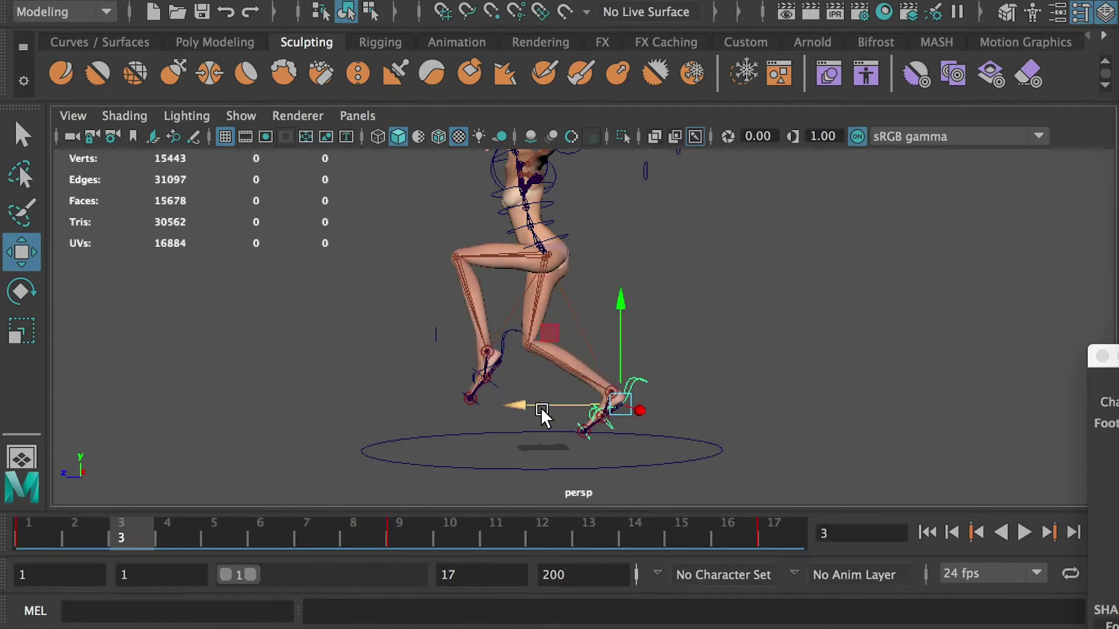
{"action": "left_click_drag", "start_coordinate": [541, 407], "coordinate": [563, 408]}
{"action": "mouse_move", "coordinate": [539, 410]}
{"action": "left_mouse_down", "text": "alt"}
{"action": "mouse_move", "coordinate": [524, 404]}
{"action": "mouse_move", "coordinate": [535, 414]}
{"action": "left_mouse_up", "text": "alt"}
{"action": "left_click_drag", "start_coordinate": [556, 398], "coordinate": [565, 396]}
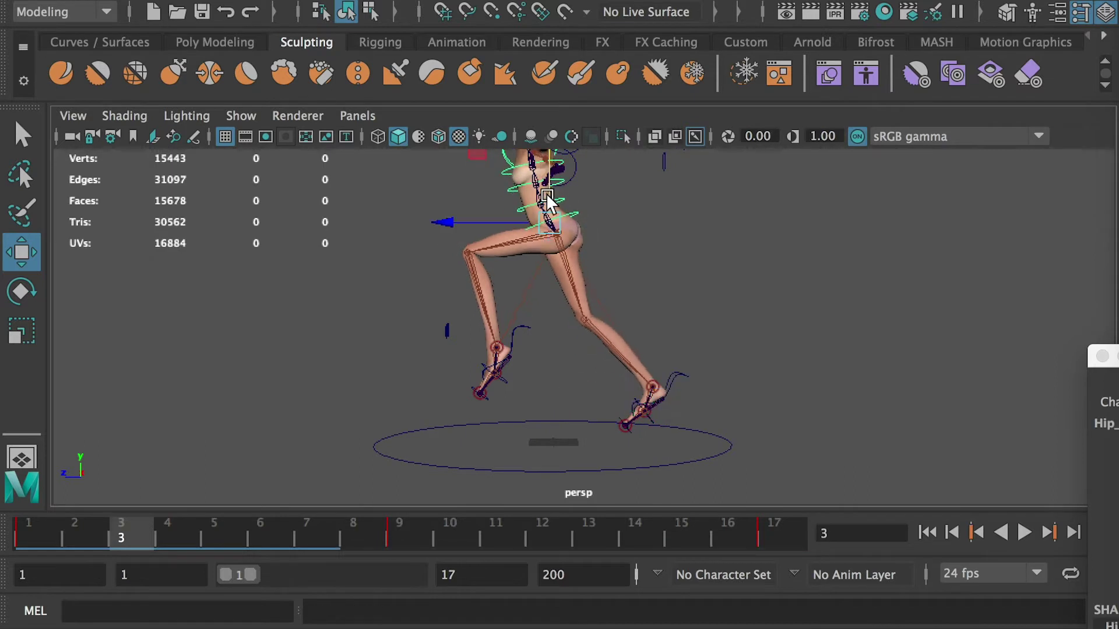
{"action": "left_click_drag", "start_coordinate": [659, 303], "coordinate": [638, 326], "text": "alt"}
{"action": "mouse_move", "coordinate": [113, 527]}
{"action": "left_mouse_down"}
{"action": "mouse_move", "coordinate": [23, 529]}
{"action": "mouse_move", "coordinate": [139, 534]}
{"action": "mouse_move", "coordinate": [37, 529]}
{"action": "mouse_move", "coordinate": [121, 538]}
{"action": "mouse_move", "coordinate": [38, 533]}
{"action": "mouse_move", "coordinate": [111, 540]}
{"action": "left_mouse_up"}
{"action": "left_click_drag", "start_coordinate": [558, 236], "coordinate": [558, 240]}
{"action": "key", "text": "s"}
At frame 3, push the rear foot slightly farther back, nudge the front foot forward, and key the pose
{"action": "left_click", "coordinate": [661, 421]}
{"action": "left_click_drag", "start_coordinate": [589, 435], "coordinate": [595, 430]}
{"action": "left_click", "coordinate": [532, 378]}
{"action": "left_click_drag", "start_coordinate": [481, 400], "coordinate": [476, 400]}
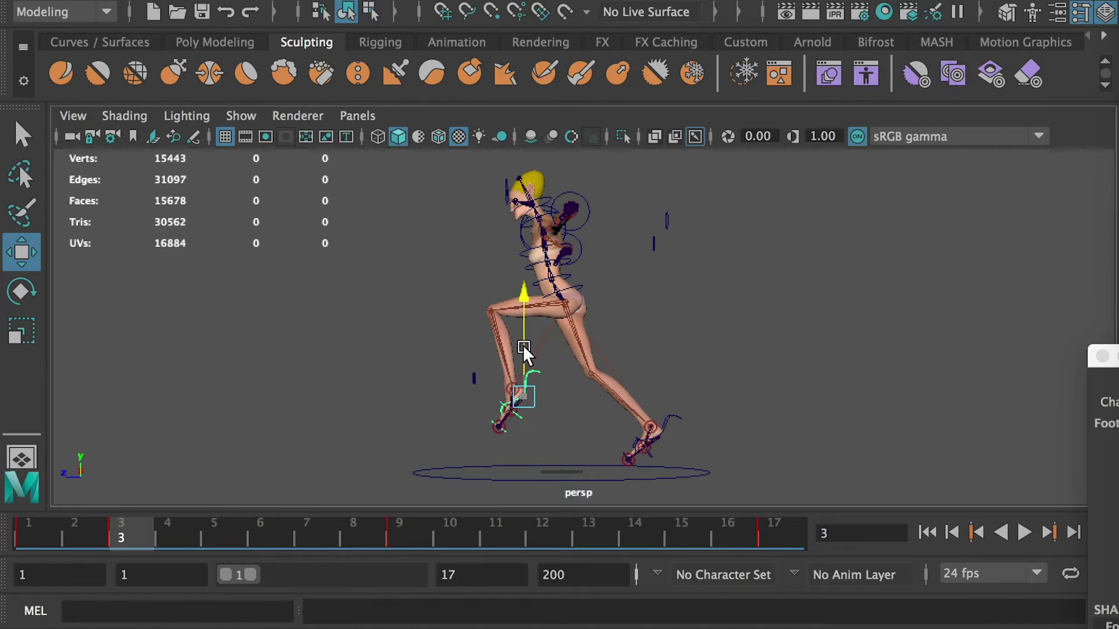
{"action": "key", "text": "s"}
At frame 6, move the front foot forward, plant its heel on the ground, and rotate its toes up
{"action": "left_click_drag", "start_coordinate": [143, 537], "coordinate": [286, 530]}
{"action": "left_click_drag", "start_coordinate": [520, 418], "coordinate": [422, 424]}
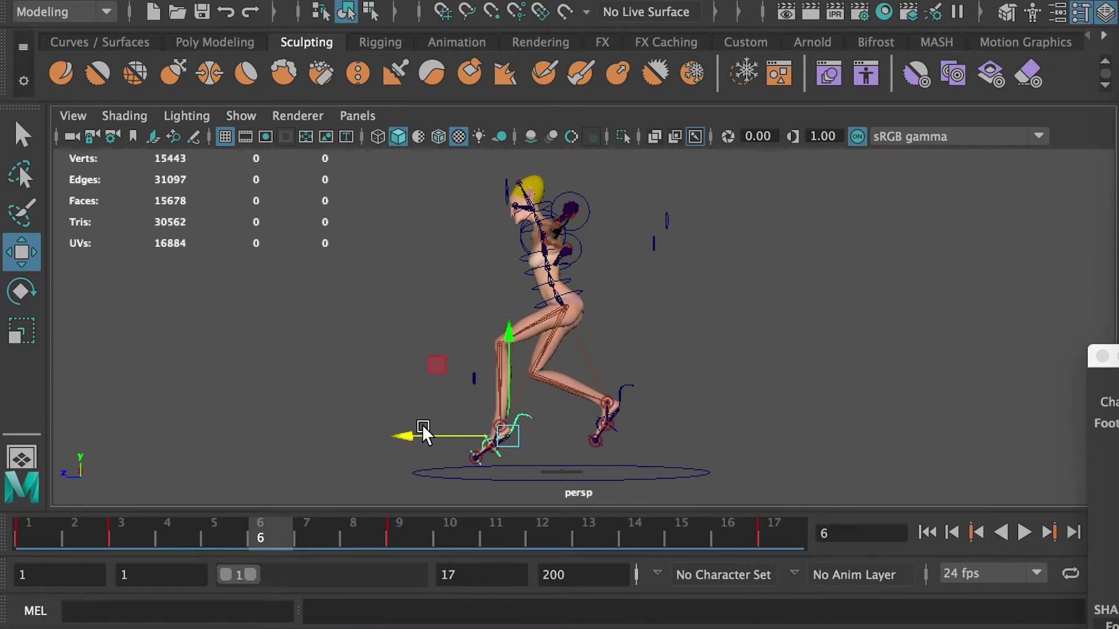
{"action": "key", "text": "e"}
{"action": "left_click_drag", "start_coordinate": [548, 417], "coordinate": [563, 484]}
{"action": "key", "text": "w"}
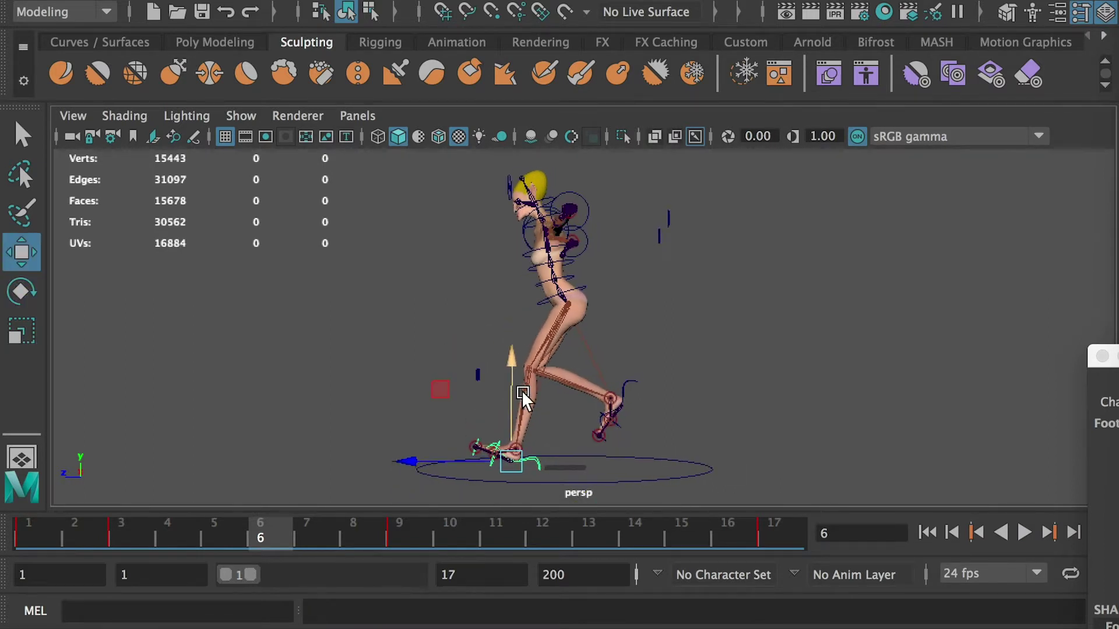
At frame 6, push the rear foot back behind the body, raise it, and key it
{"action": "left_click", "coordinate": [640, 383]}
{"action": "left_click_drag", "start_coordinate": [564, 400], "coordinate": [559, 414], "text": "alt"}
{"action": "left_click_drag", "start_coordinate": [523, 393], "coordinate": [571, 392]}
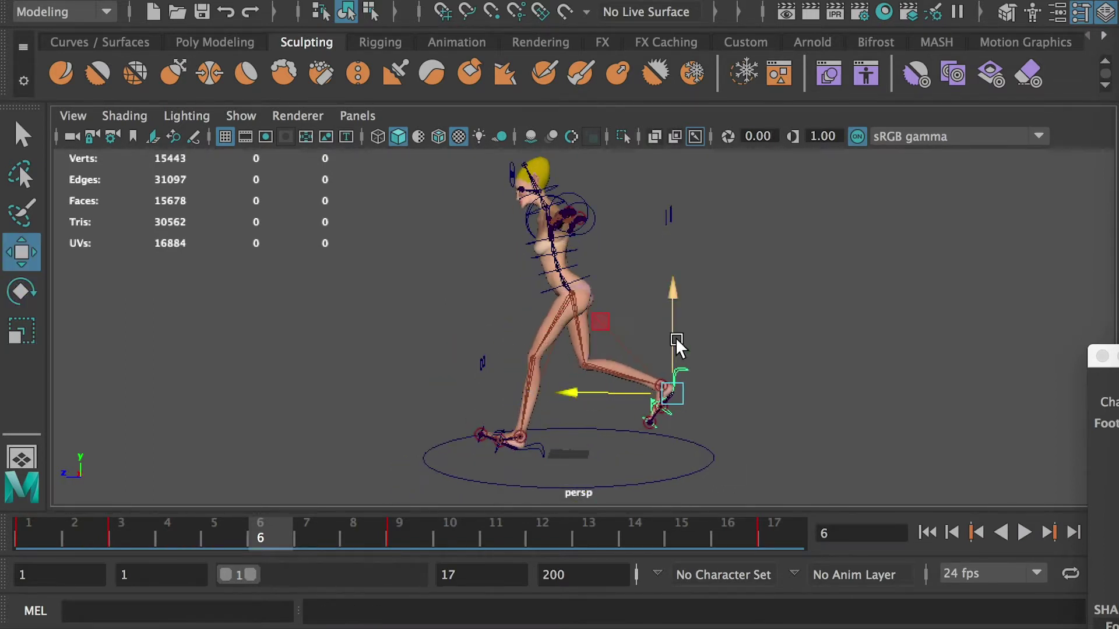
{"action": "left_click_drag", "start_coordinate": [675, 341], "coordinate": [676, 323]}
{"action": "key", "text": "s"}
Play back and scrub the first half of the run to check the leg motion
{"action": "left_click_drag", "start_coordinate": [87, 527], "coordinate": [43, 525]}
{"action": "left_click_drag", "start_coordinate": [373, 384], "coordinate": [367, 353], "text": "alt"}
{"action": "key", "text": "alt+v"}
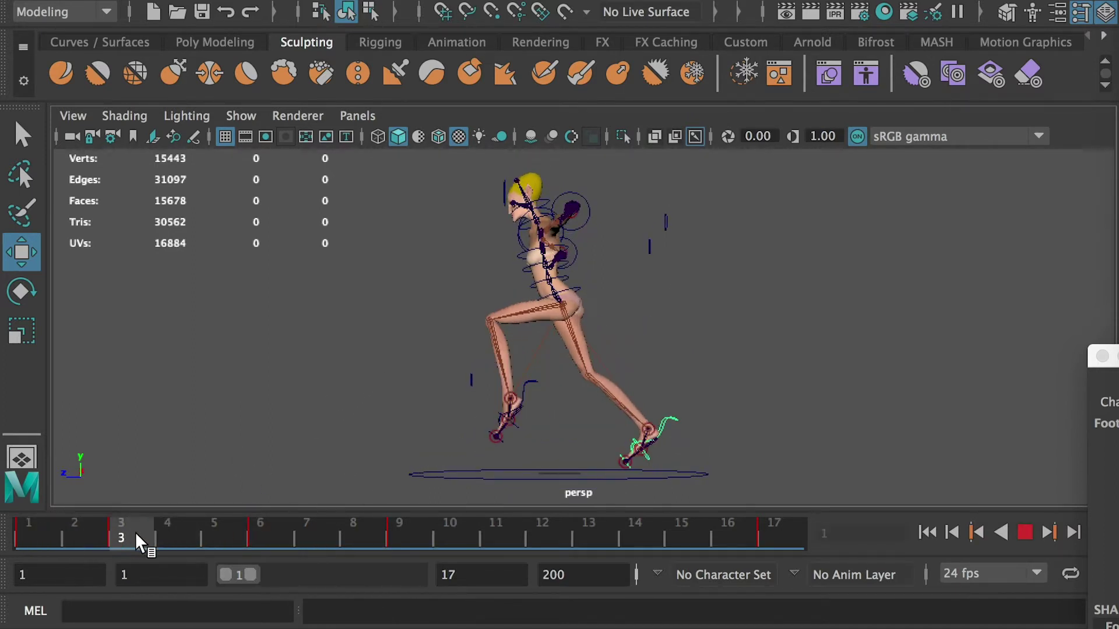
{"action": "key", "text": "alt+v"}
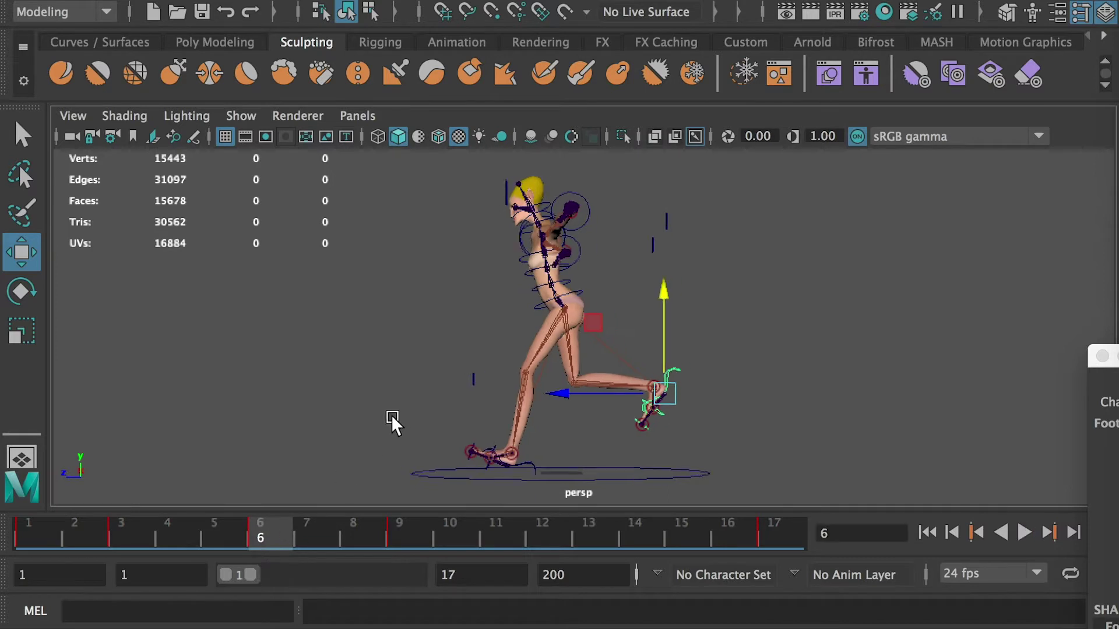
{"action": "left_click_drag", "start_coordinate": [159, 532], "coordinate": [365, 534]}
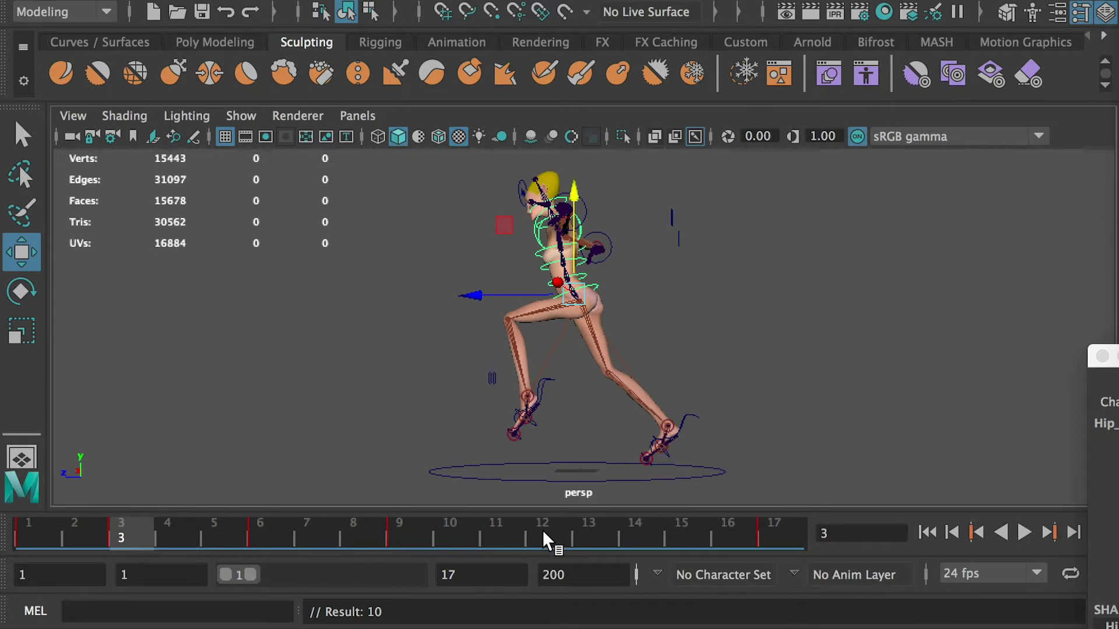
Copy the hip control's key from frame 3 and paste it at frame 11
{"action": "left_click", "coordinate": [487, 533]}
{"action": "left_click", "coordinate": [115, 524]}
{"action": "right_click", "coordinate": [119, 522]}
{"action": "left_click", "coordinate": [165, 188]}
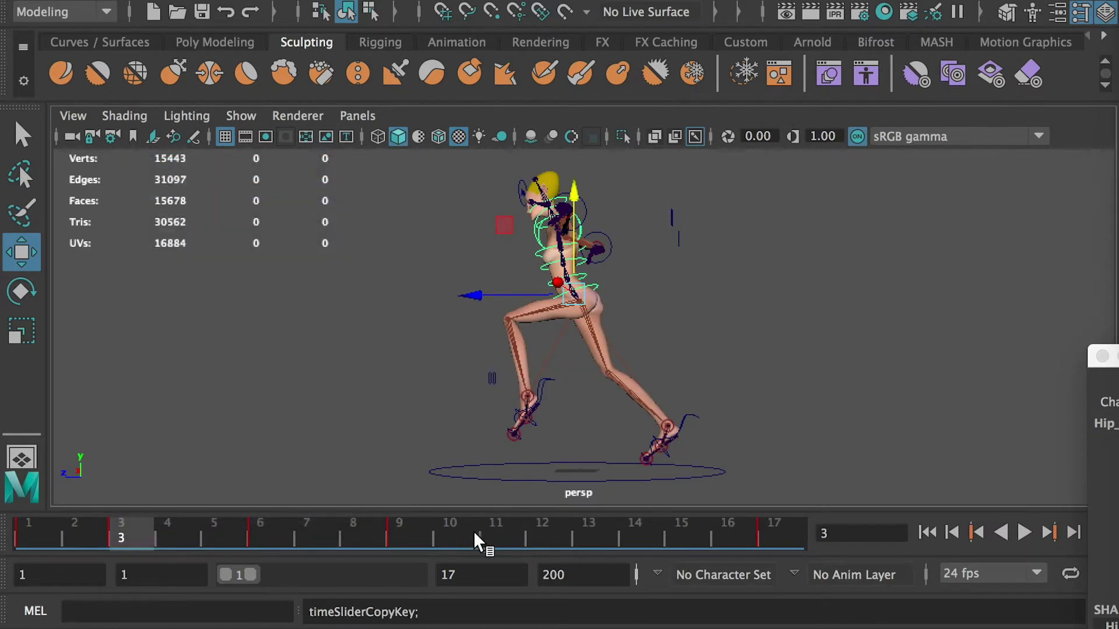
{"action": "left_click", "coordinate": [491, 533]}
{"action": "right_click", "coordinate": [492, 535]}
{"action": "mouse_move", "coordinate": [554, 216]}
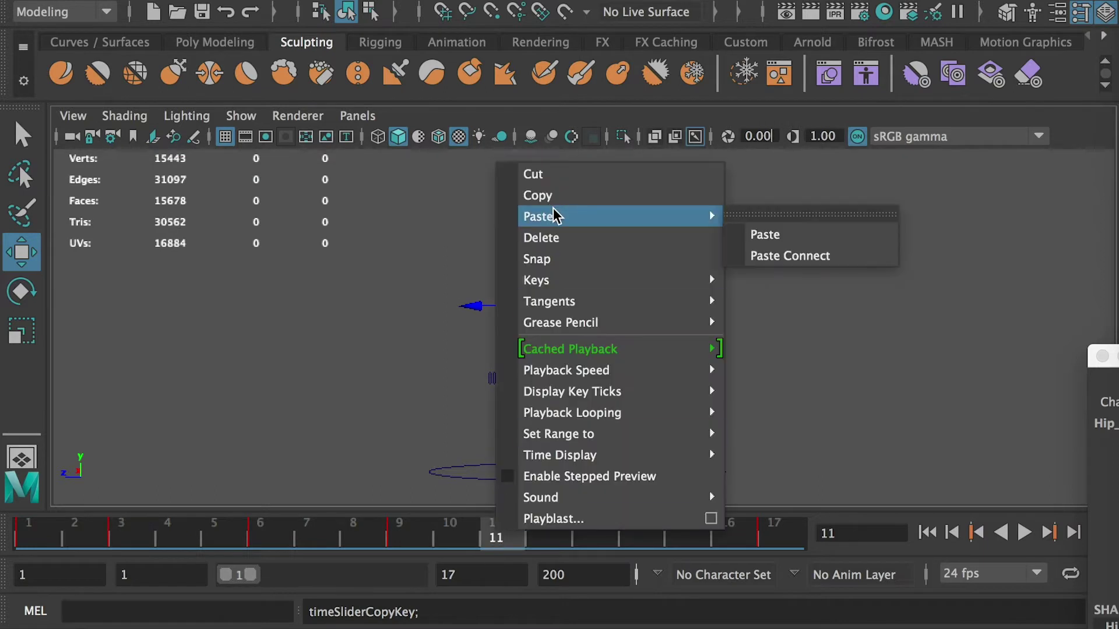
{"action": "left_click", "coordinate": [768, 235]}
Copy the hip control's key from frame 6 and paste it at frame 14
{"action": "left_click", "coordinate": [258, 522]}
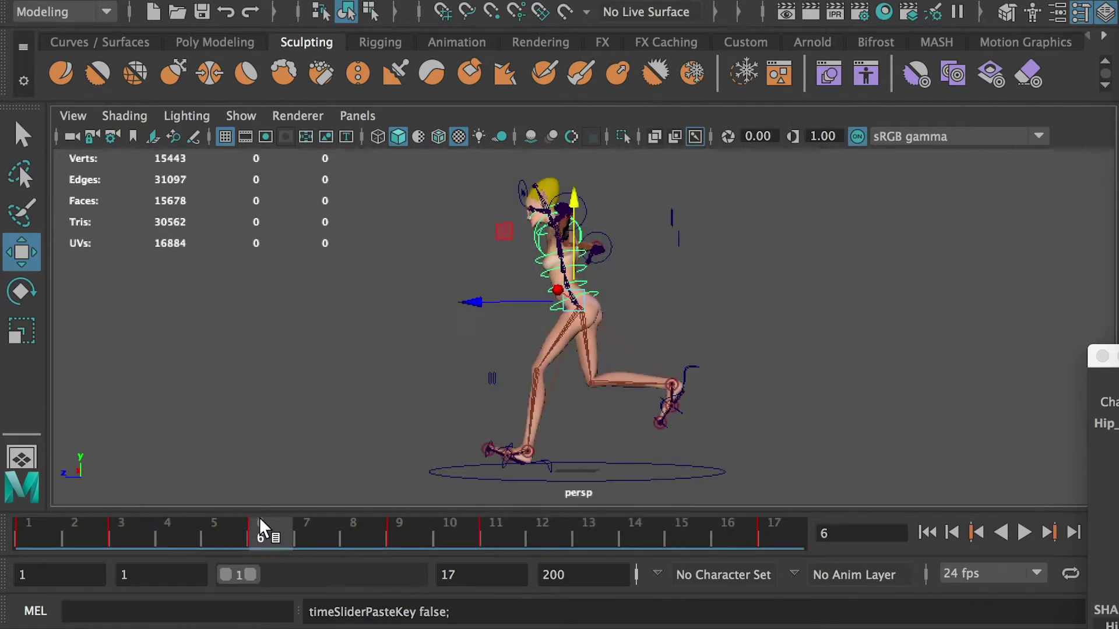
{"action": "left_click", "coordinate": [260, 524], "text": "shift"}
{"action": "right_click", "coordinate": [262, 526]}
{"action": "left_click", "coordinate": [320, 192]}
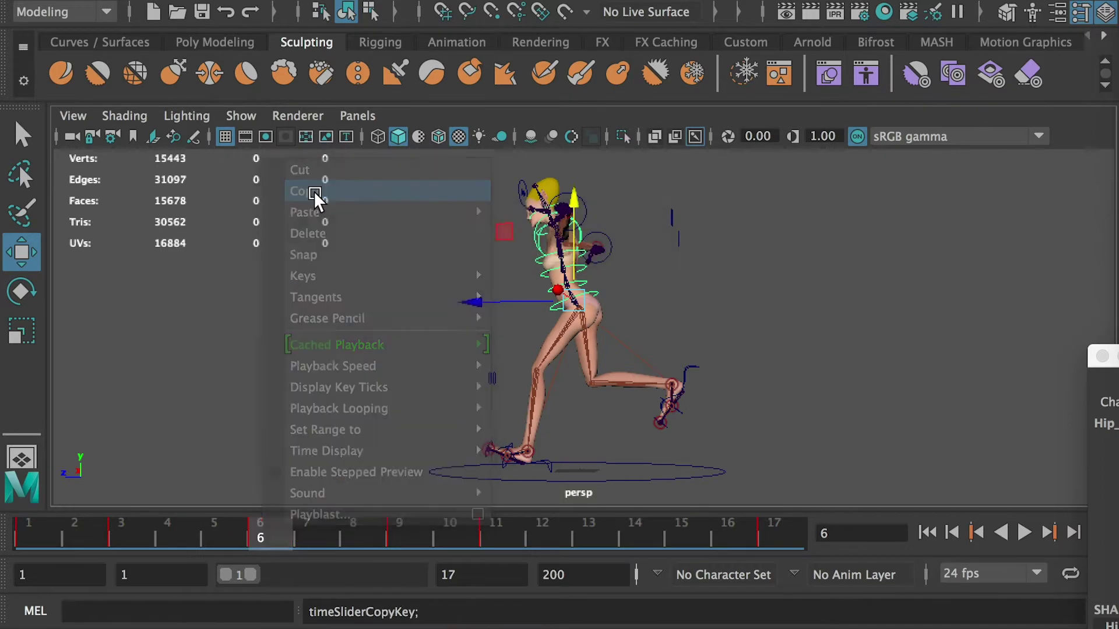
{"action": "left_click", "coordinate": [637, 536]}
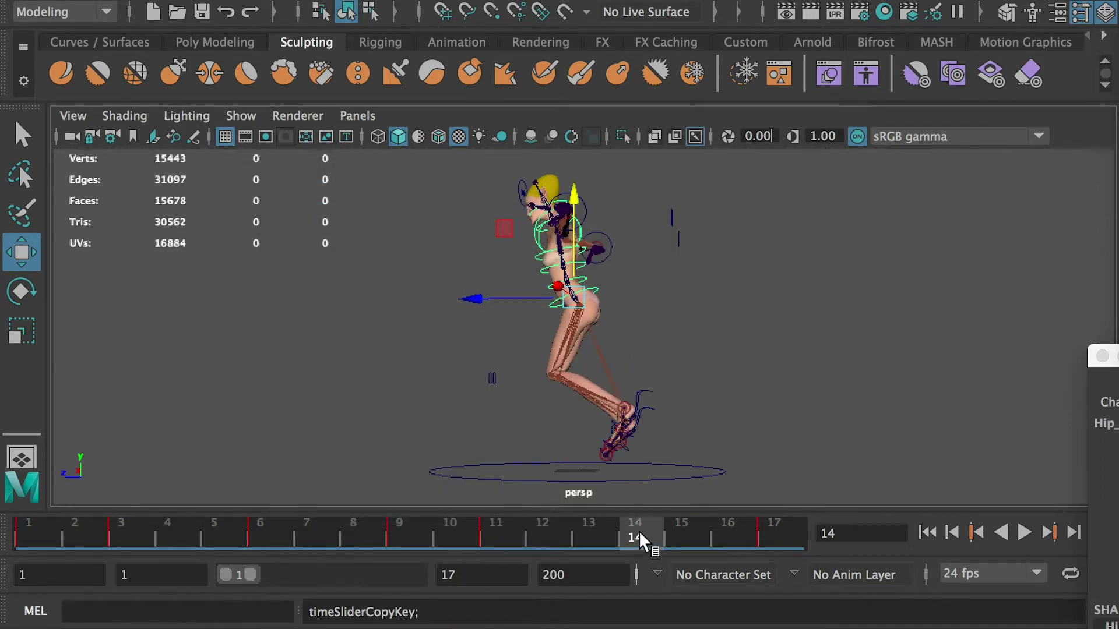
{"action": "right_click", "coordinate": [635, 534]}
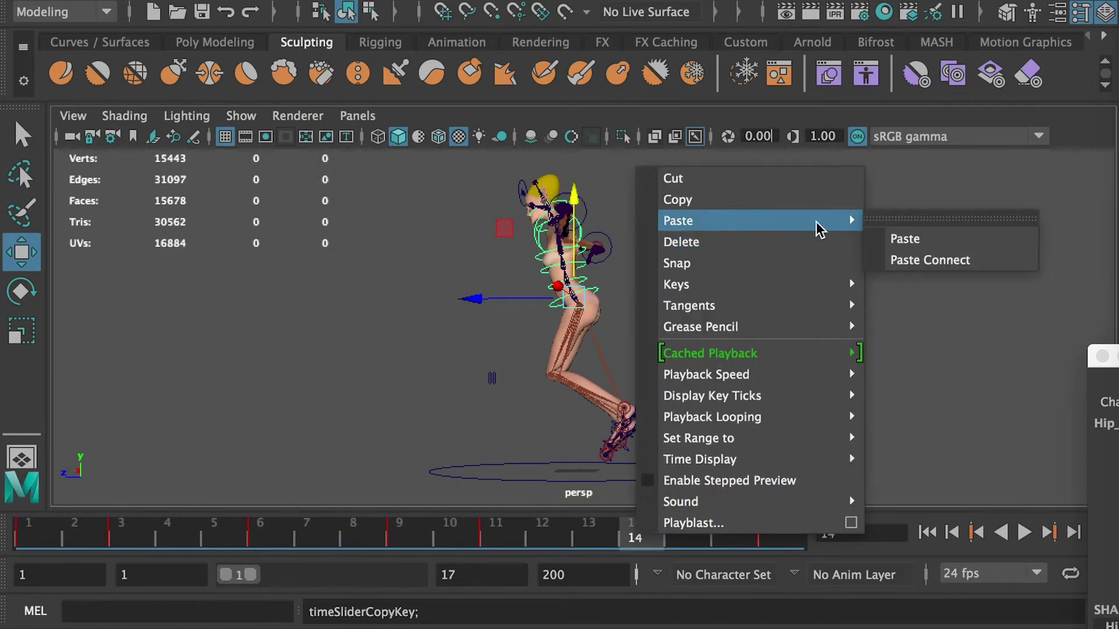
{"action": "left_click", "coordinate": [949, 239]}
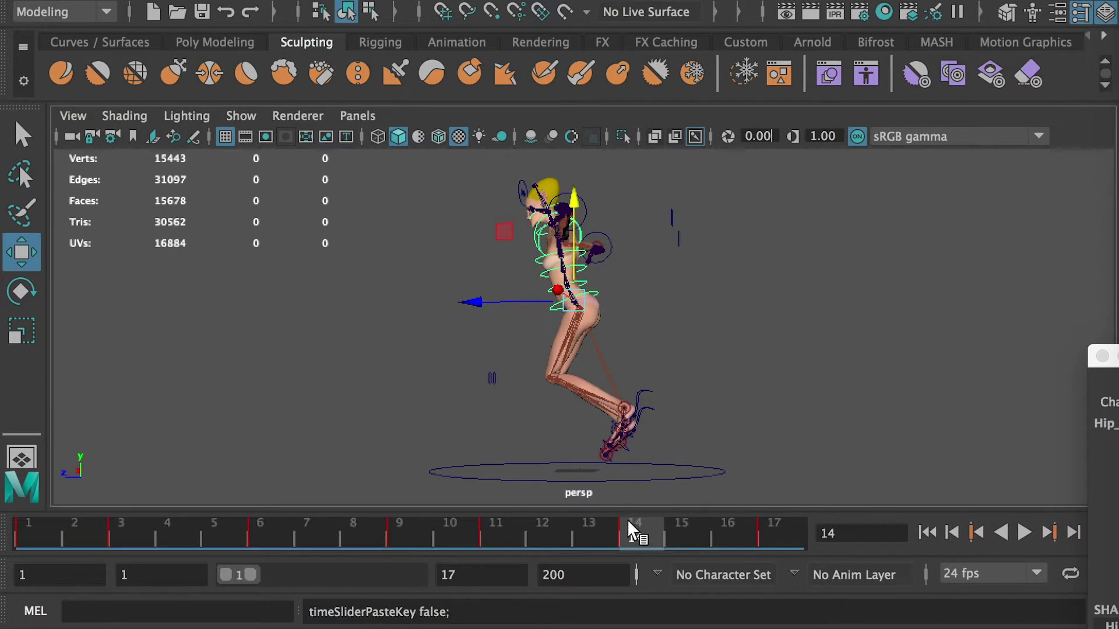
At frame 11, move the swinging foot forward in front of the body and raise it
{"action": "mouse_move", "coordinate": [504, 532]}
{"action": "left_mouse_down"}
{"action": "mouse_move", "coordinate": [447, 536]}
{"action": "mouse_move", "coordinate": [672, 529]}
{"action": "mouse_move", "coordinate": [425, 533]}
{"action": "mouse_move", "coordinate": [501, 539]}
{"action": "mouse_move", "coordinate": [433, 535]}
{"action": "mouse_move", "coordinate": [490, 534]}
{"action": "left_mouse_up"}
{"action": "scroll", "coordinate": [682, 473], "scroll_direction": "up", "scroll_amount": 3}
{"action": "left_click", "coordinate": [621, 445]}
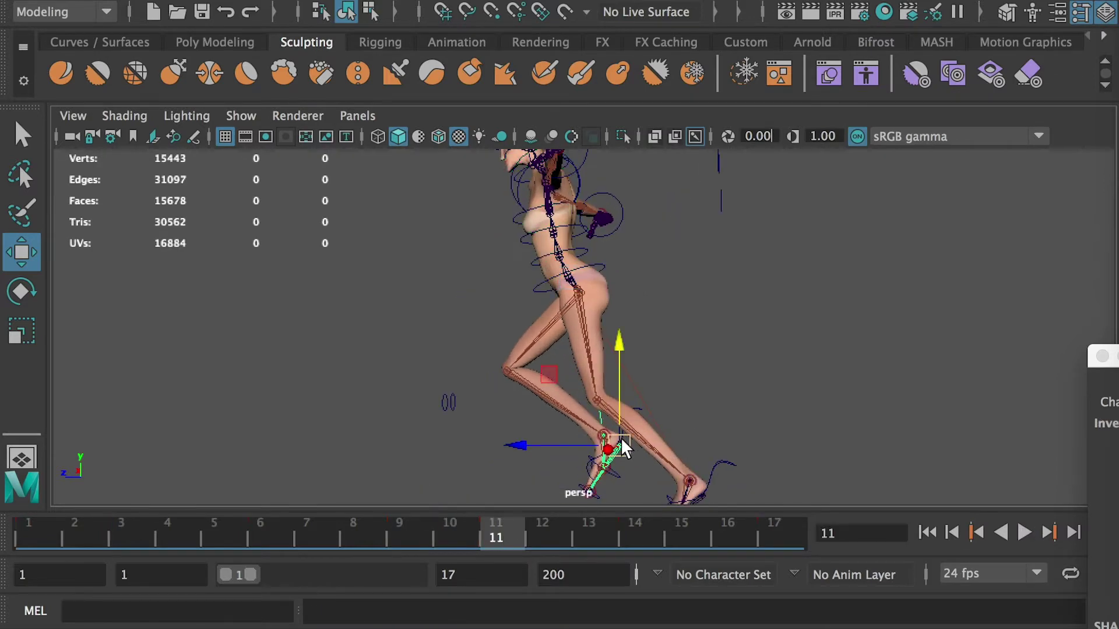
{"action": "left_click", "coordinate": [700, 391]}
{"action": "left_click", "coordinate": [618, 441]}
{"action": "scroll", "coordinate": [715, 383], "scroll_direction": "down", "scroll_amount": 2}
{"action": "left_click_drag", "start_coordinate": [520, 399], "coordinate": [427, 398]}
{"action": "left_click_drag", "start_coordinate": [525, 354], "coordinate": [528, 326]}
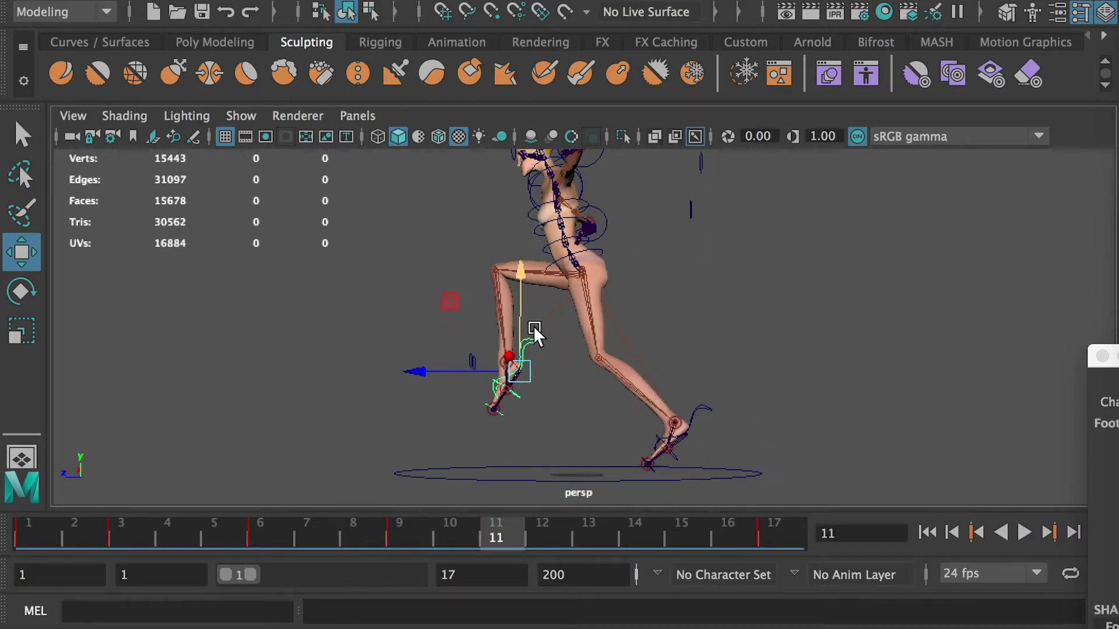
At frame 11, push the planted foot farther back and key both feet
{"action": "left_click", "coordinate": [702, 408]}
{"action": "left_click_drag", "start_coordinate": [600, 433], "coordinate": [630, 433]}
{"action": "key", "text": "s"}
{"action": "left_click", "coordinate": [533, 357]}
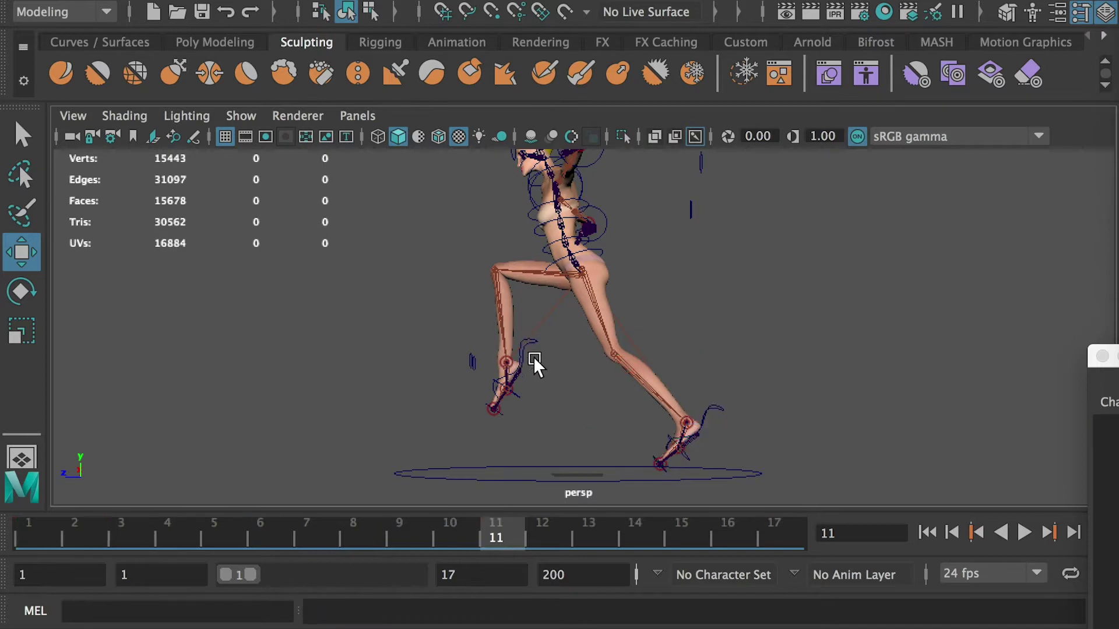
{"action": "key", "text": "s"}
{"action": "left_click", "coordinate": [527, 350]}
{"action": "key", "text": "s"}
Switch to the side view, lower the front foot at frame 11 toward its frame 3 counterpart's height, and key it
{"action": "key", "text": "space"}
{"action": "key", "text": "space"}
{"action": "left_click", "coordinate": [119, 536]}
{"action": "left_click", "coordinate": [492, 527]}
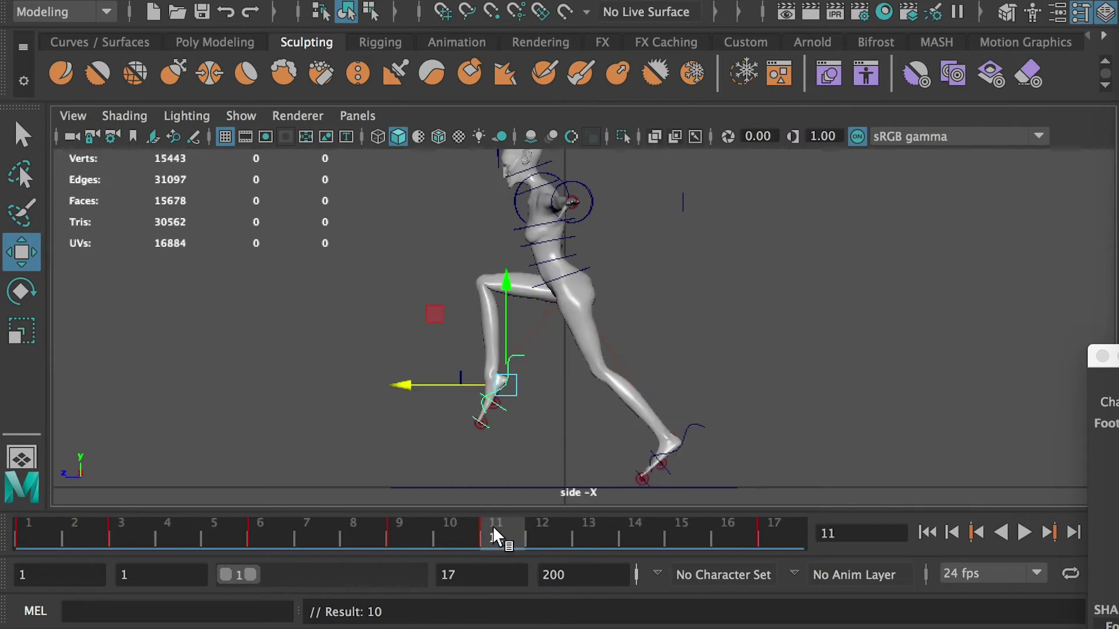
{"action": "left_click_drag", "start_coordinate": [506, 285], "coordinate": [506, 301]}
{"action": "key", "text": "s"}
At frame 11, shift the front foot slightly back and lower it a little more to match frame 3, keying it
{"action": "left_click", "coordinate": [134, 533]}
{"action": "left_click", "coordinate": [488, 527]}
{"action": "left_click_drag", "start_coordinate": [438, 401], "coordinate": [451, 402]}
{"action": "key", "text": "s"}
{"action": "left_click", "coordinate": [117, 542]}
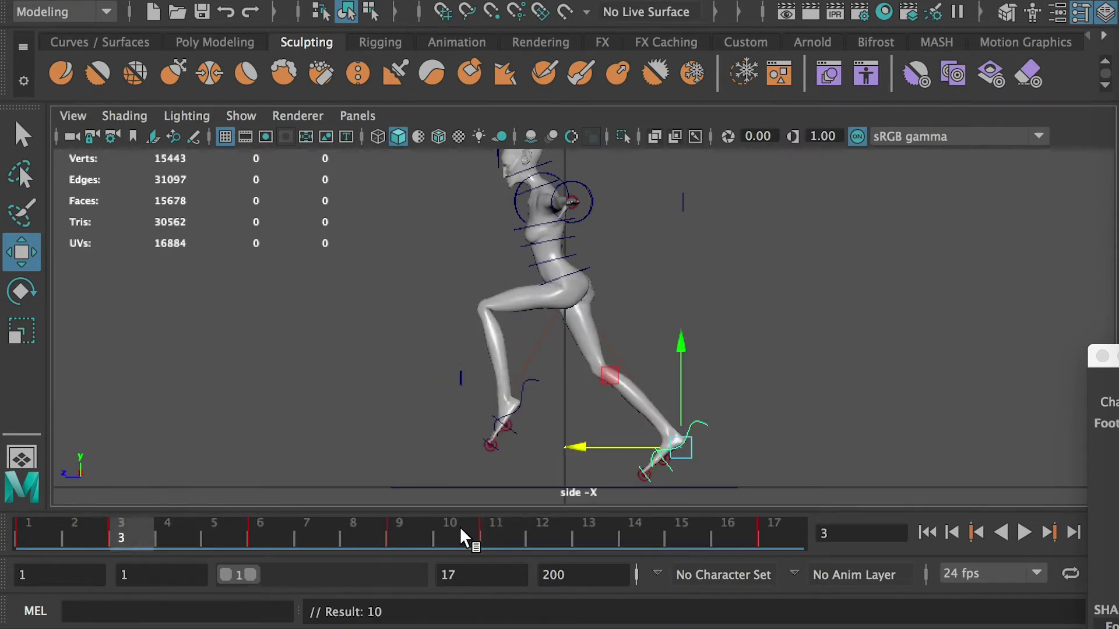
{"action": "left_click", "coordinate": [491, 527]}
{"action": "left_click_drag", "start_coordinate": [519, 328], "coordinate": [520, 337]}
{"action": "key", "text": "s"}
Compare frames 3 and 11, rotate the front foot at frame 11 to a flatter angle, and key it
{"action": "left_click", "coordinate": [119, 528]}
{"action": "left_click", "coordinate": [489, 529]}
{"action": "left_click", "coordinate": [119, 532]}
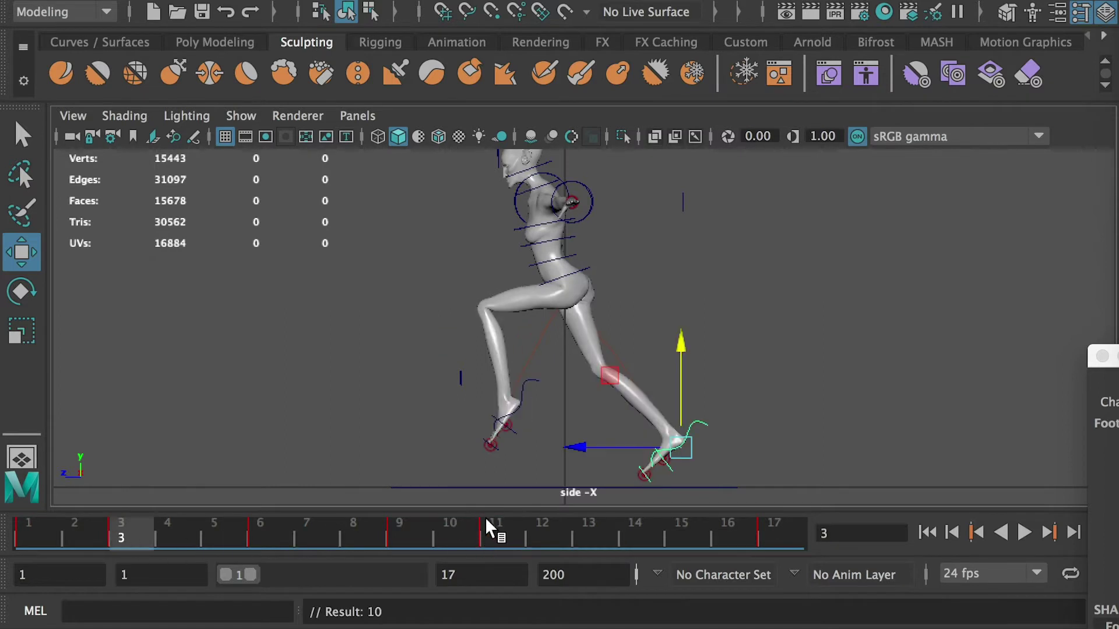
{"action": "left_click", "coordinate": [489, 526]}
{"action": "key", "text": "e"}
{"action": "left_click_drag", "start_coordinate": [603, 362], "coordinate": [607, 388]}
{"action": "key", "text": "s"}
{"action": "key", "text": "w"}
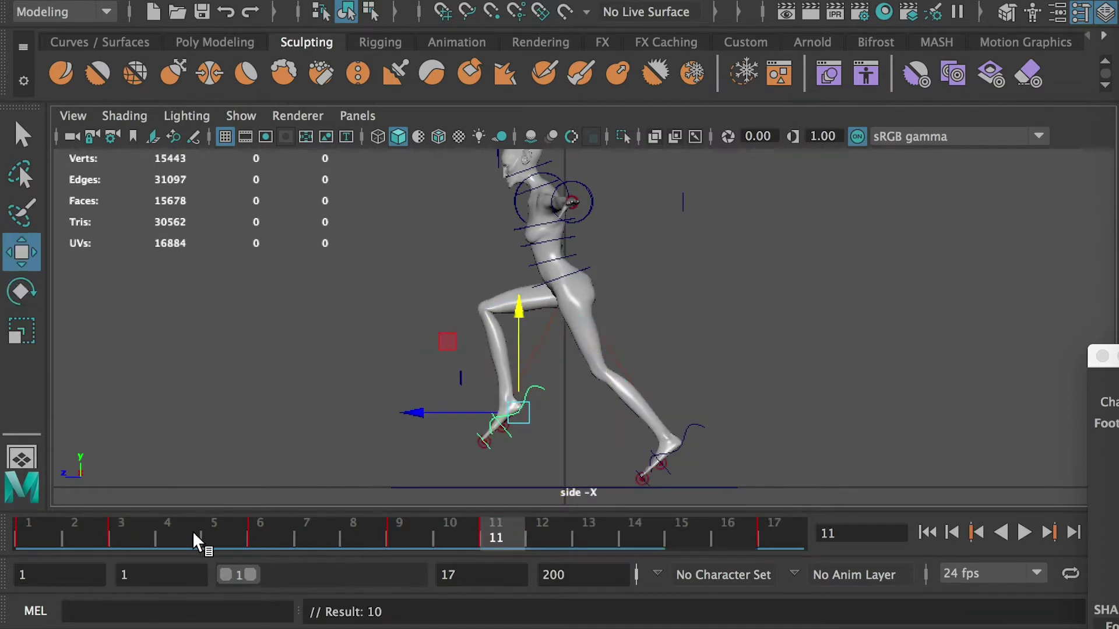
At frame 3, rotate the front foot to match the frame 11 angle, key it, and compare both frames
{"action": "left_click", "coordinate": [120, 532]}
{"action": "left_click", "coordinate": [531, 381]}
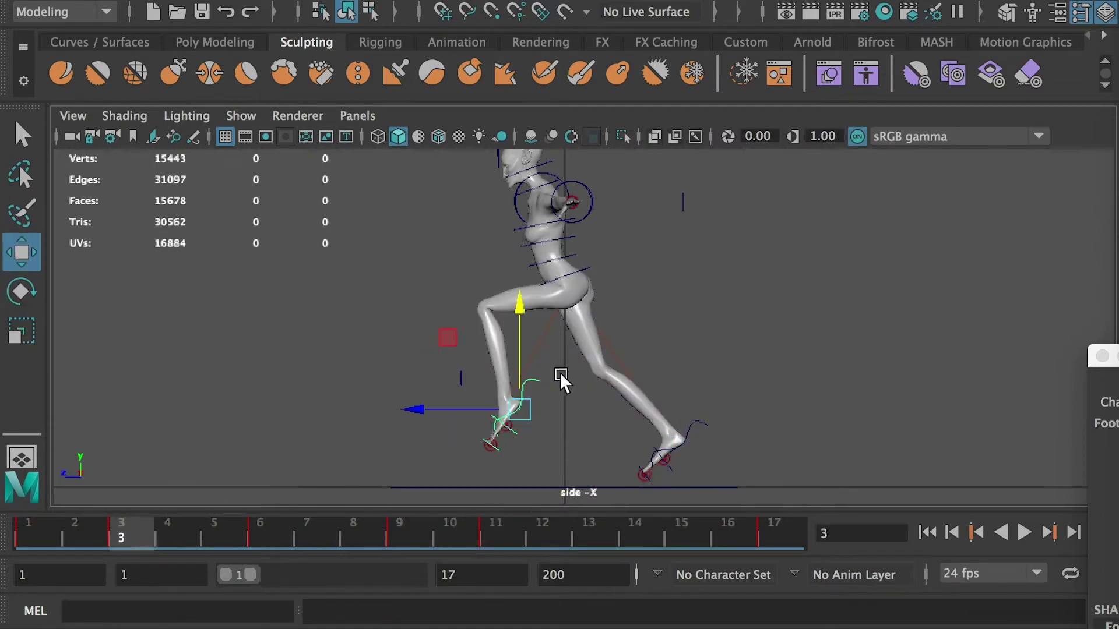
{"action": "key", "text": "e"}
{"action": "left_click_drag", "start_coordinate": [606, 372], "coordinate": [611, 392]}
{"action": "key", "text": "s"}
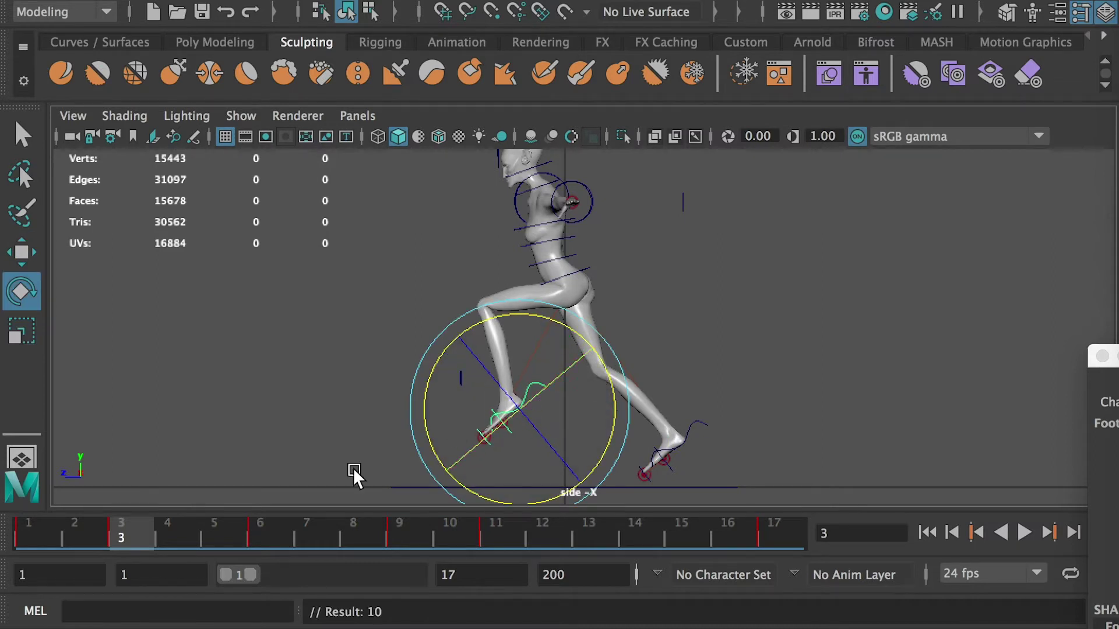
{"action": "left_click", "coordinate": [487, 530]}
{"action": "left_click", "coordinate": [120, 530]}
{"action": "left_click", "coordinate": [491, 531]}
{"action": "left_click", "coordinate": [131, 531]}
At frame 14, raise the rear foot, push it back behind the body, rotate its toes down, and key it
{"action": "key", "text": "w"}
{"action": "left_click_drag", "start_coordinate": [491, 536], "coordinate": [627, 533]}
{"action": "left_click_drag", "start_coordinate": [646, 365], "coordinate": [643, 332]}
{"action": "left_click_drag", "start_coordinate": [569, 387], "coordinate": [624, 388]}
{"action": "left_click_drag", "start_coordinate": [696, 336], "coordinate": [697, 332]}
{"action": "key", "text": "e"}
{"action": "left_click_drag", "start_coordinate": [666, 468], "coordinate": [709, 471]}
{"action": "key", "text": "s"}
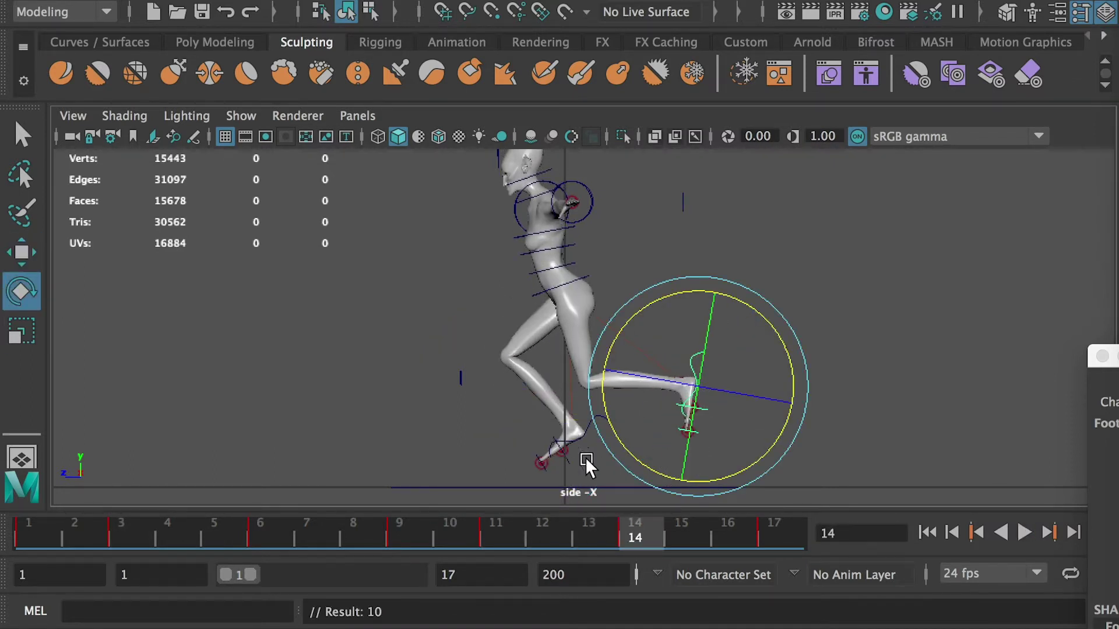
At frame 14, plant the other foot's heel in front of the body with toes up to match frame 6, and key it
{"action": "left_click", "coordinate": [553, 451]}
{"action": "key", "text": "w"}
{"action": "left_click_drag", "start_coordinate": [512, 438], "coordinate": [427, 438]}
{"action": "left_click_drag", "start_coordinate": [500, 352], "coordinate": [490, 378]}
{"action": "key", "text": "e"}
{"action": "key", "text": "w"}
{"action": "key", "text": "s"}
{"action": "left_click", "coordinate": [255, 529]}
{"action": "left_click", "coordinate": [632, 531]}
{"action": "left_click", "coordinate": [260, 532]}
{"action": "left_click", "coordinate": [626, 529]}
{"action": "key", "text": "s"}
At frame 14, lower the hips slightly and key them
{"action": "left_click", "coordinate": [563, 225]}
{"action": "left_click_drag", "start_coordinate": [562, 226], "coordinate": [557, 230]}
{"action": "key", "text": "s"}
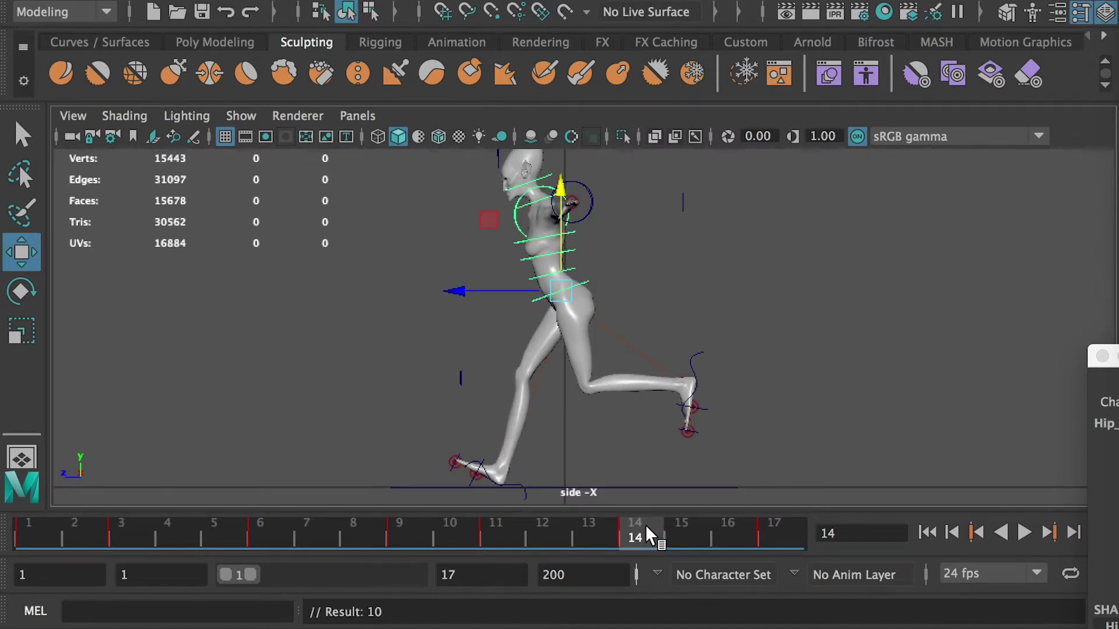
Copy the hip control's key from frame 14 and paste it at frame 6
{"action": "left_click", "coordinate": [630, 526], "text": "shift"}
{"action": "right_click", "coordinate": [631, 527]}
{"action": "mouse_move", "coordinate": [698, 211]}
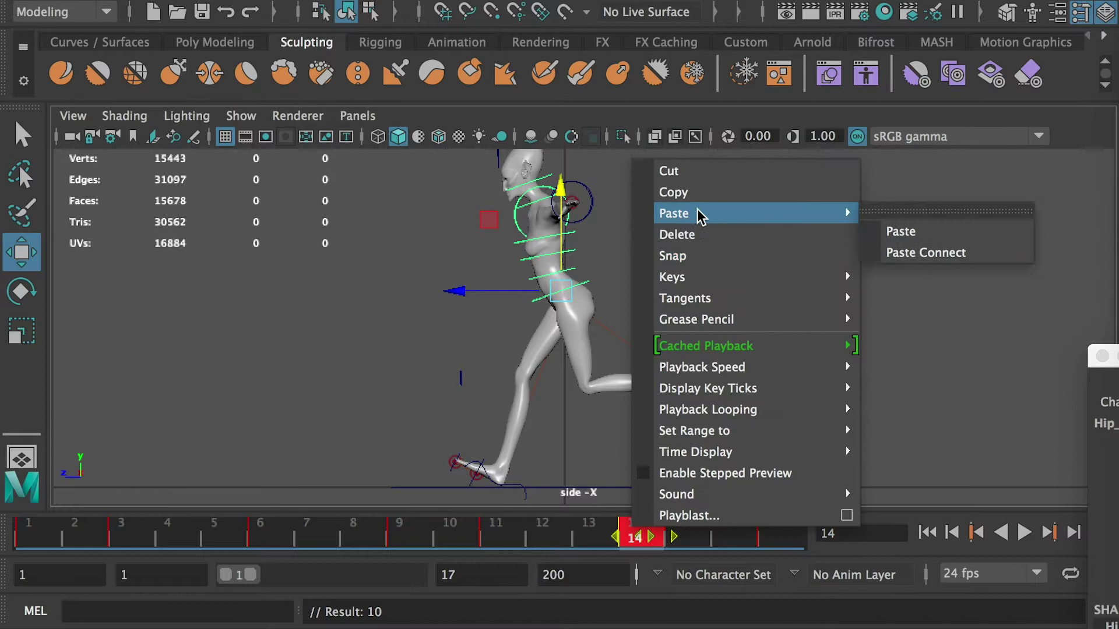
{"action": "left_click", "coordinate": [671, 193]}
{"action": "left_click", "coordinate": [251, 531]}
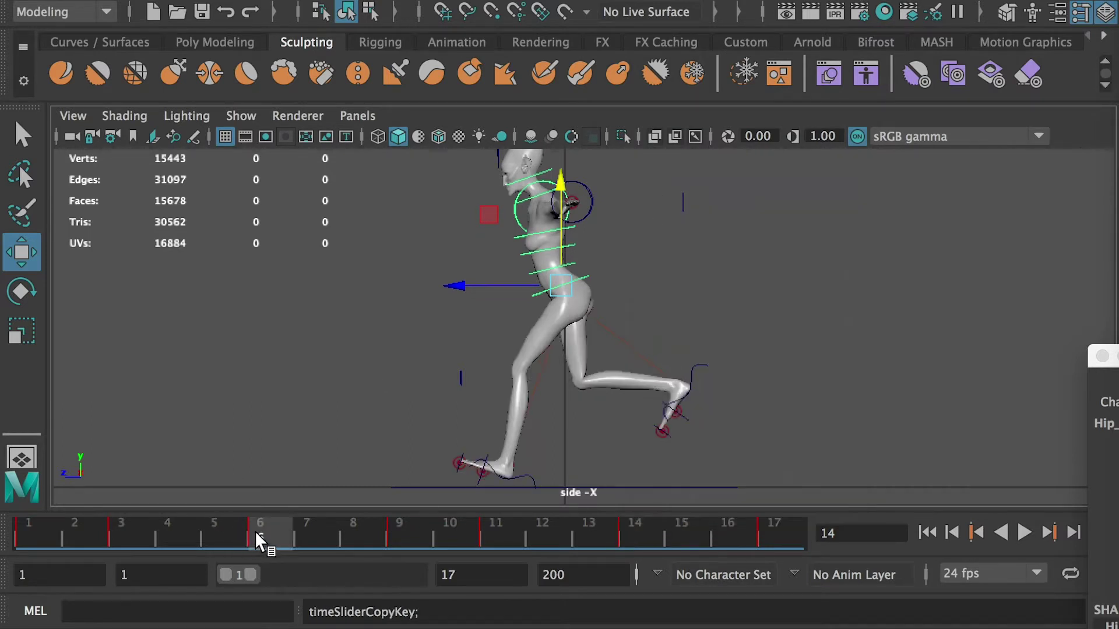
{"action": "right_click", "coordinate": [257, 523]}
{"action": "mouse_move", "coordinate": [479, 288]}
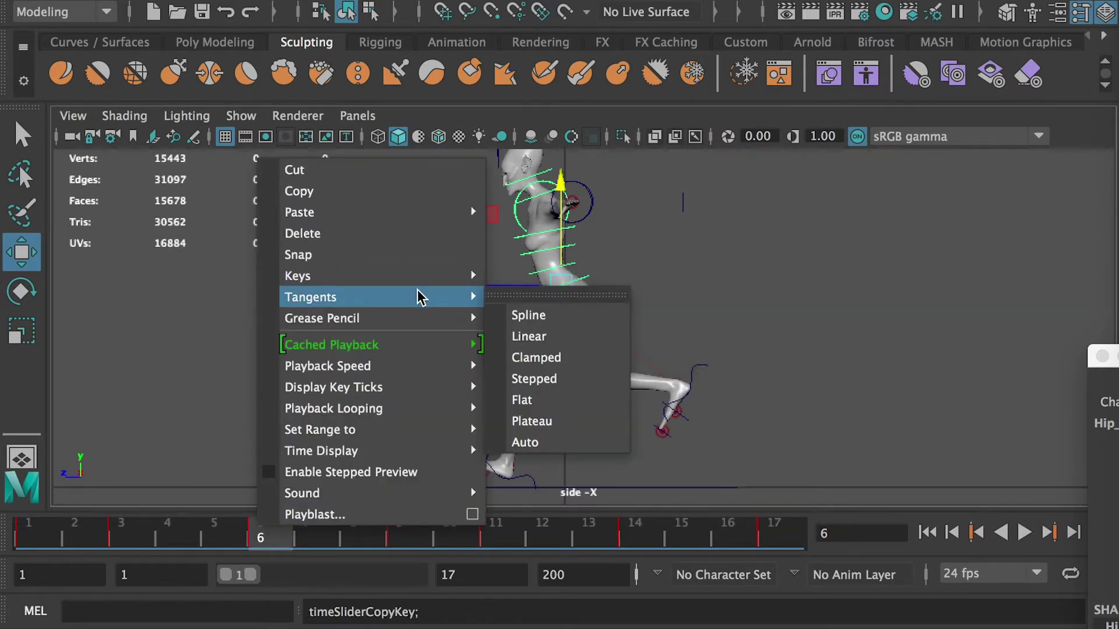
{"action": "mouse_move", "coordinate": [389, 209]}
{"action": "left_click", "coordinate": [551, 227]}
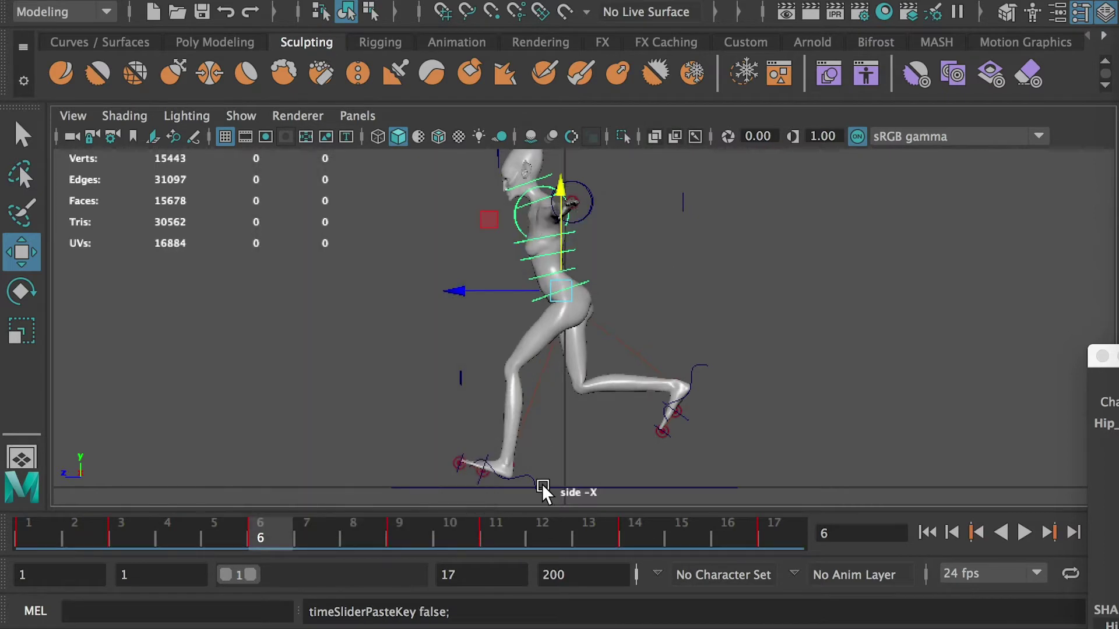
Compare frames 6 and 14, lower the front foot at frame 6 to the ground, and key it
{"action": "left_click", "coordinate": [623, 533]}
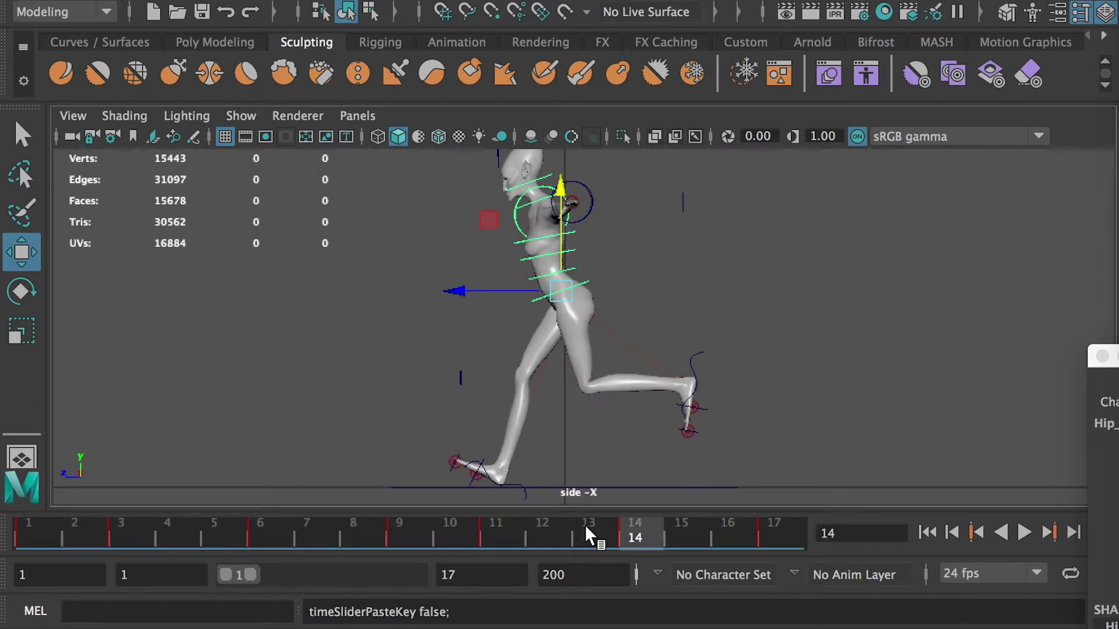
{"action": "left_click", "coordinate": [277, 532]}
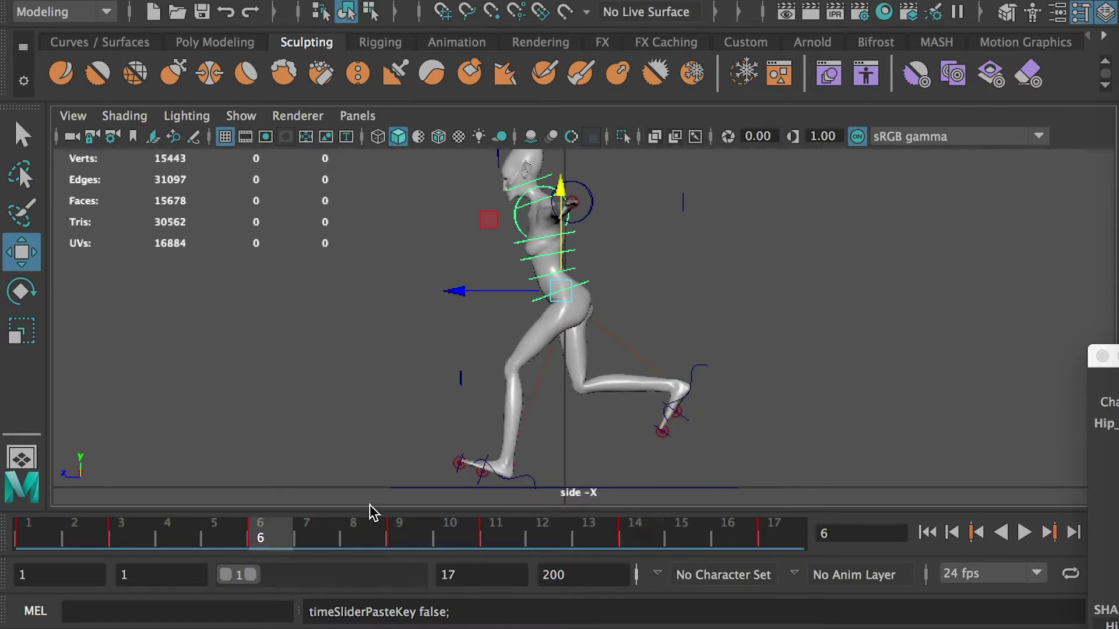
{"action": "left_click", "coordinate": [524, 470]}
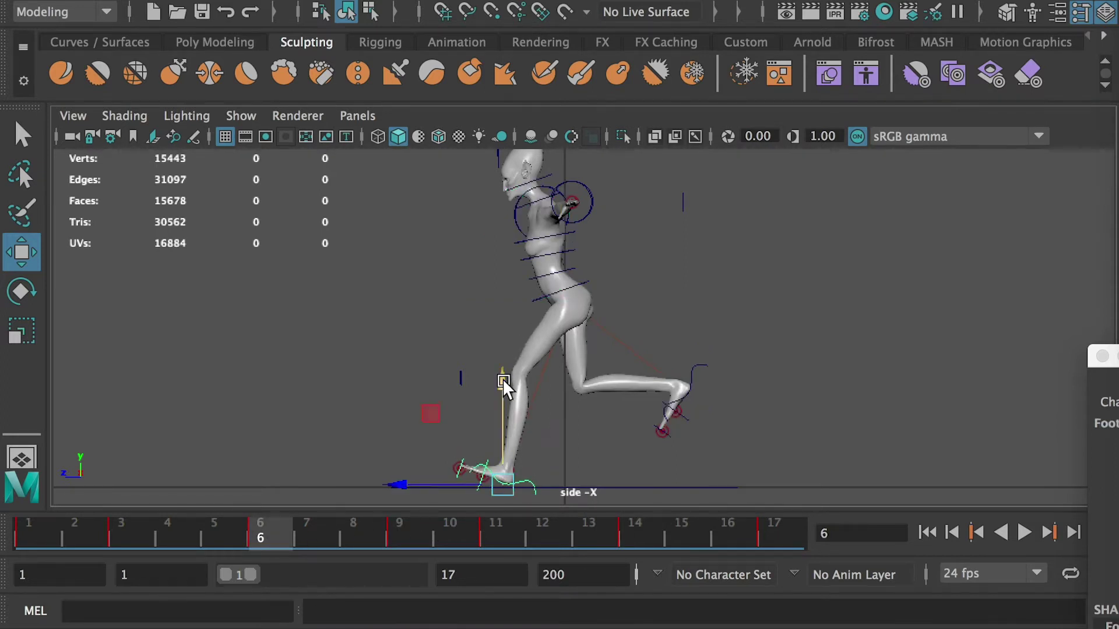
{"action": "key", "text": "s"}
{"action": "left_click", "coordinate": [625, 527]}
{"action": "left_click", "coordinate": [277, 532]}
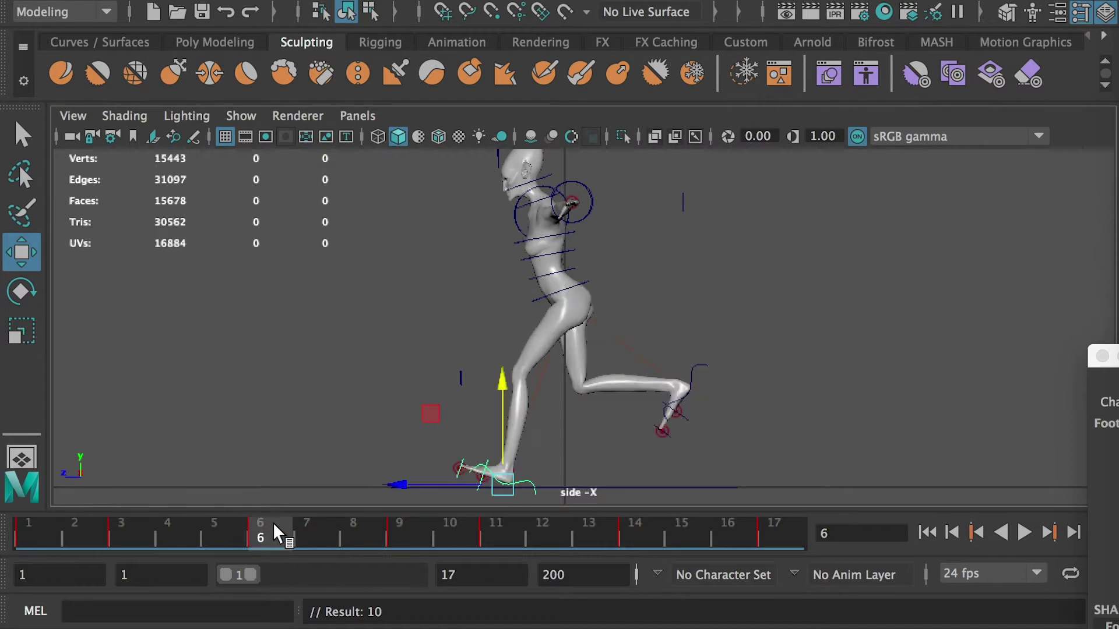
At frame 6, move the front foot slightly forward, rotate its toes up a little, key it, and check against frame 14
{"action": "left_click_drag", "start_coordinate": [427, 480], "coordinate": [422, 480]}
{"action": "key", "text": "r"}
{"action": "key", "text": "e"}
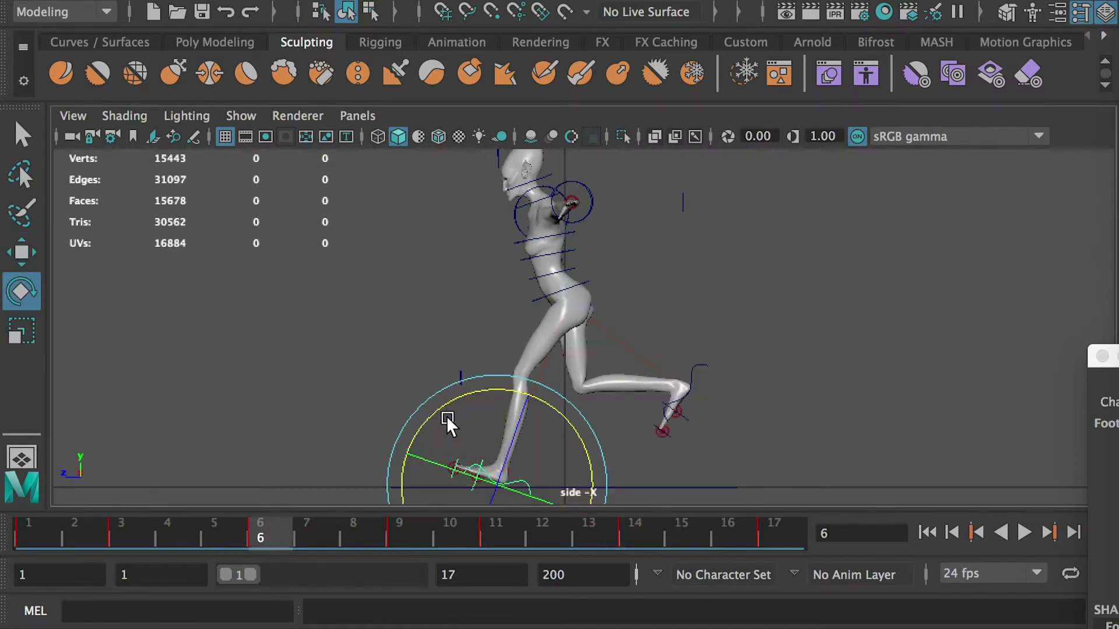
{"action": "left_click_drag", "start_coordinate": [437, 411], "coordinate": [449, 404]}
{"action": "key", "text": "s"}
{"action": "left_click", "coordinate": [632, 532]}
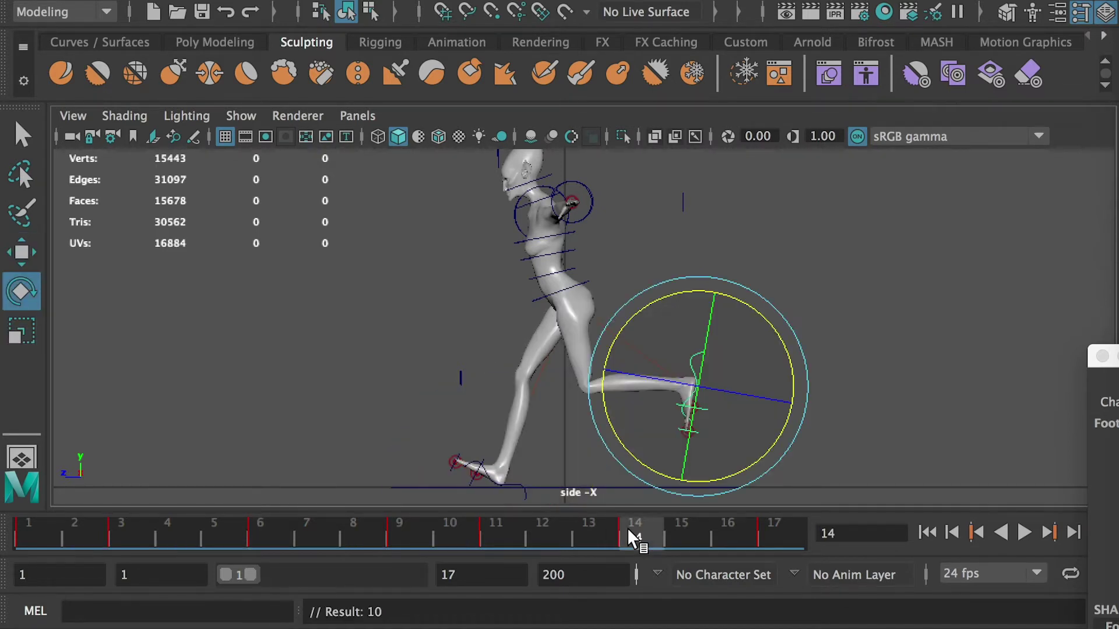
Compare frames 6 and 14, then rotate the rear foot at frame 6 to match the mirrored foot angle
{"action": "left_click", "coordinate": [284, 528]}
{"action": "left_click", "coordinate": [624, 532]}
{"action": "left_click", "coordinate": [260, 535]}
{"action": "left_click", "coordinate": [619, 533]}
{"action": "left_click", "coordinate": [256, 529]}
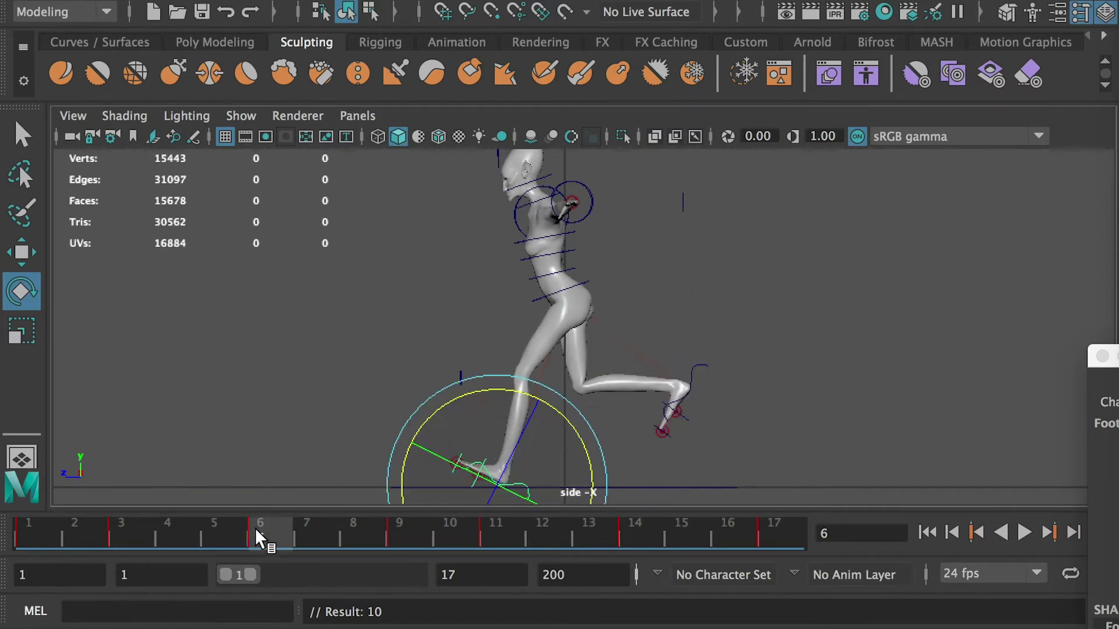
{"action": "key", "text": "r"}
{"action": "key", "text": "e"}
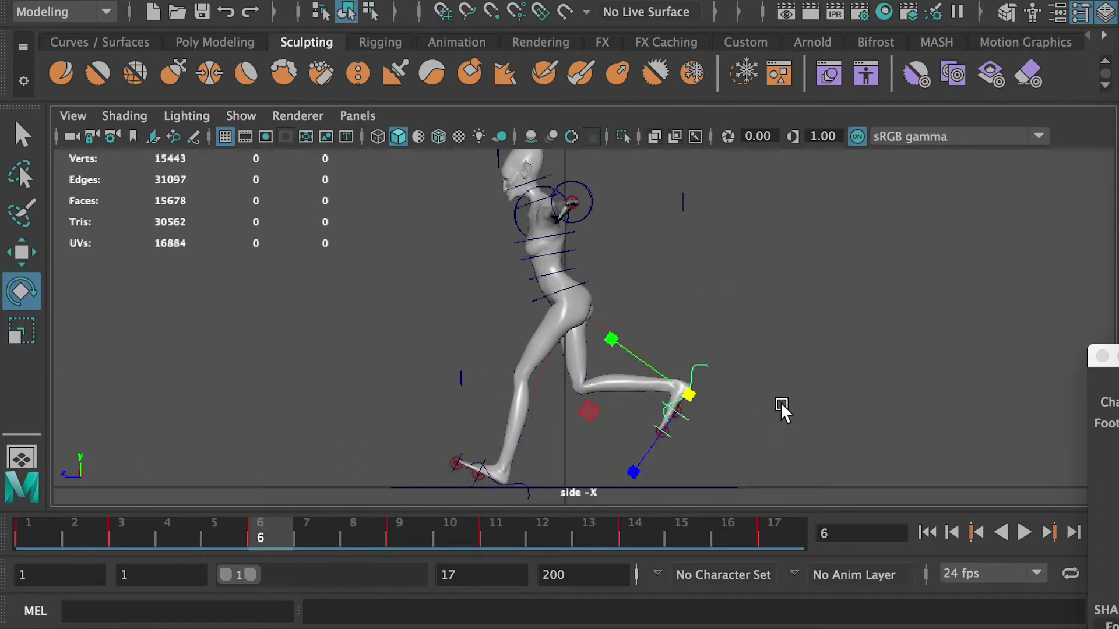
{"action": "left_click_drag", "start_coordinate": [777, 373], "coordinate": [773, 338]}
At frame 6, move the rear foot slightly up and back, key it, and check it against frame 14
{"action": "key", "text": "w"}
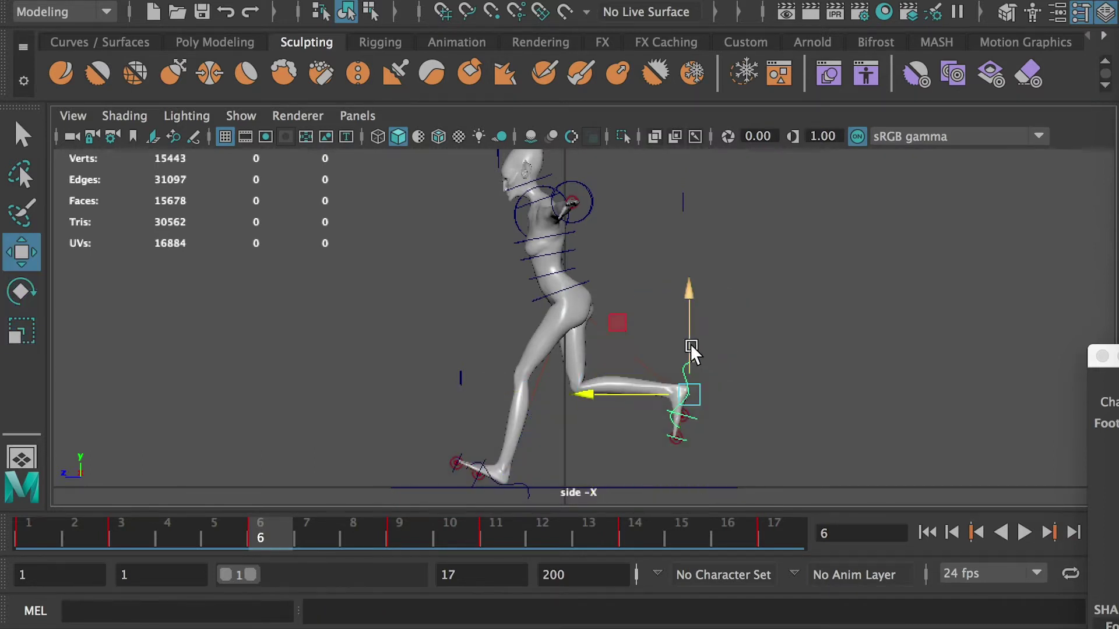
{"action": "left_click_drag", "start_coordinate": [691, 346], "coordinate": [690, 339]}
{"action": "left_click_drag", "start_coordinate": [608, 387], "coordinate": [622, 387]}
{"action": "key", "text": "s"}
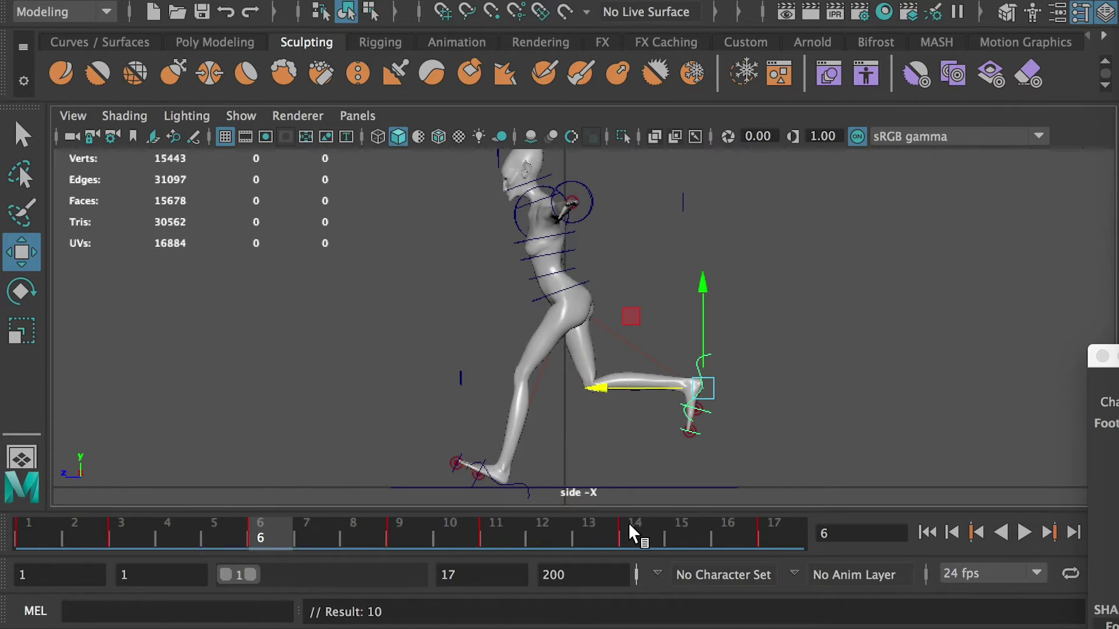
{"action": "left_click", "coordinate": [628, 523]}
{"action": "left_click", "coordinate": [262, 528]}
{"action": "left_click", "coordinate": [632, 531]}
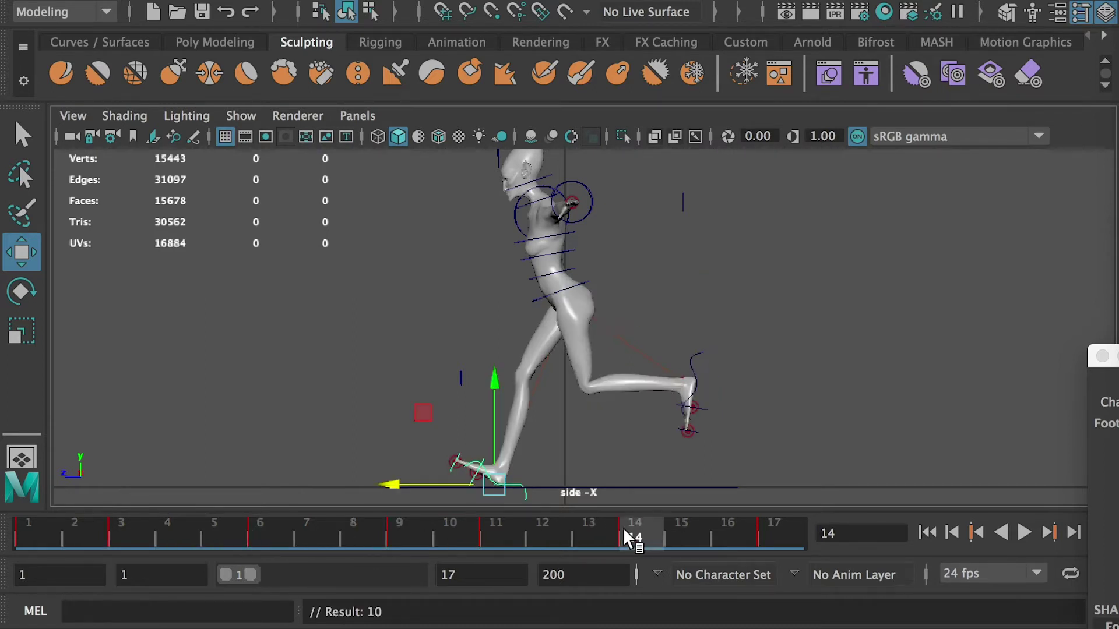
Play back the run cycle in the side view and in the perspective view
{"action": "left_click", "coordinate": [1024, 532]}
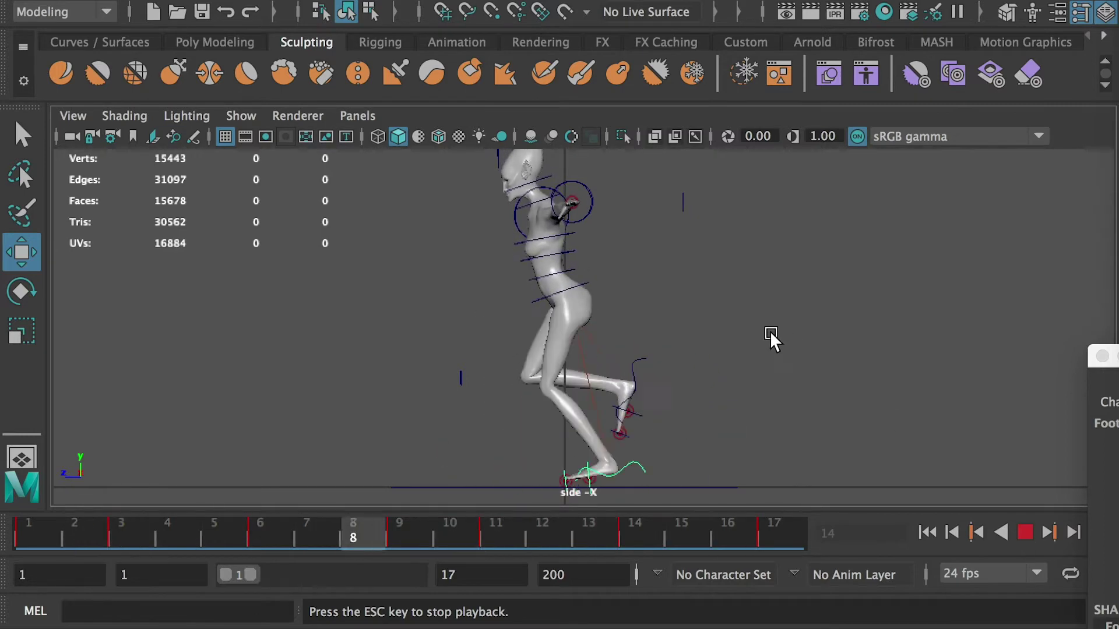
{"action": "key", "text": "Escape"}
{"action": "key", "text": "space"}
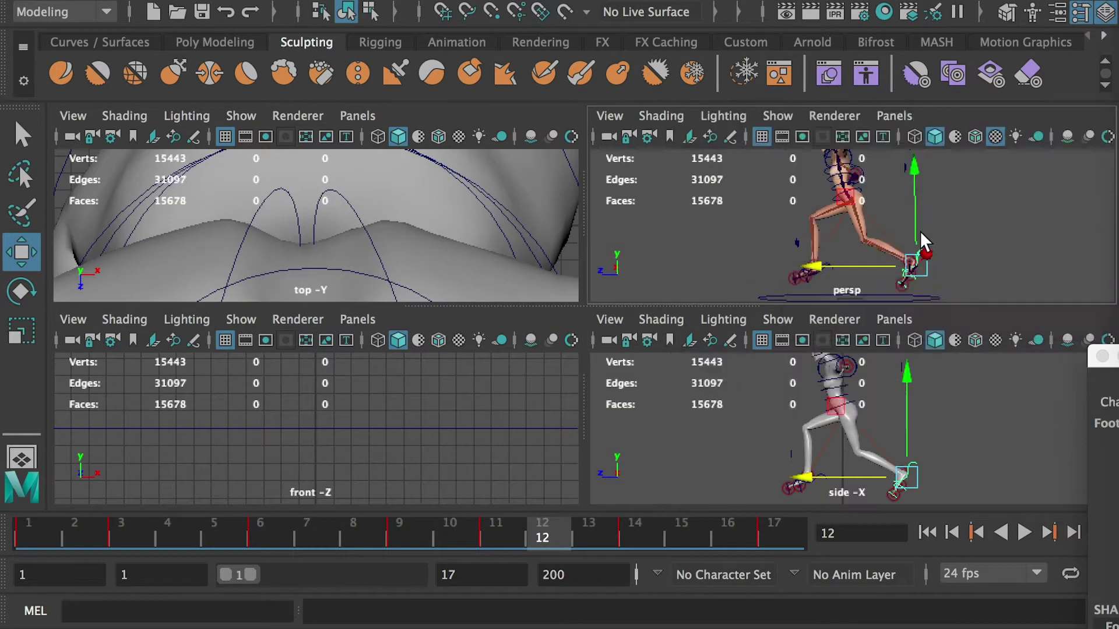
{"action": "key", "text": "space"}
{"action": "left_click_drag", "start_coordinate": [682, 280], "coordinate": [840, 394], "text": "alt"}
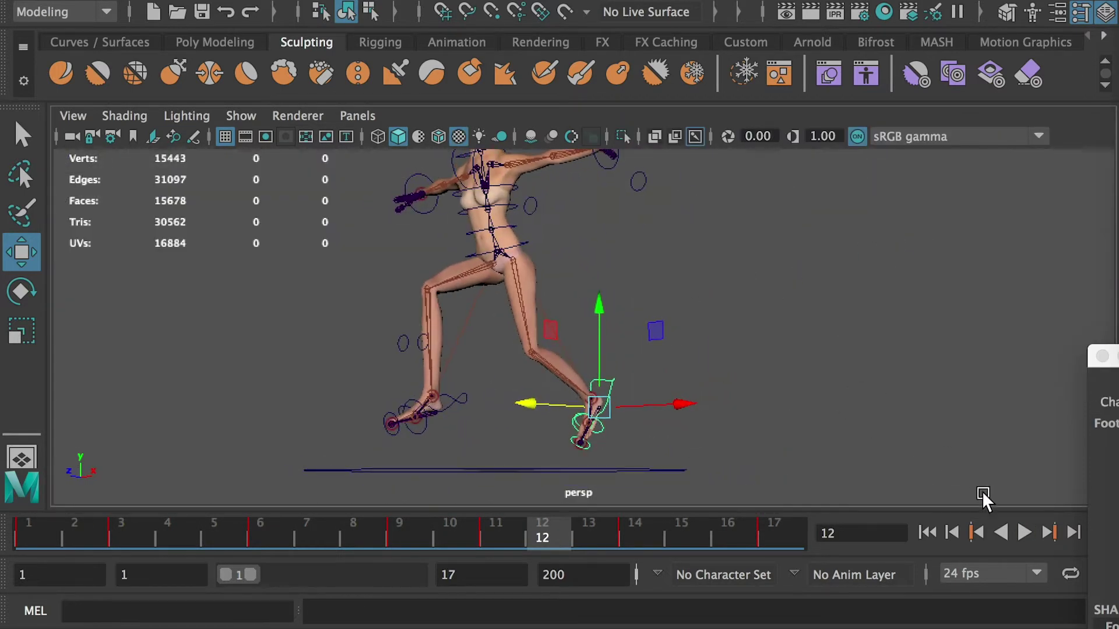
{"action": "left_click", "coordinate": [1024, 532]}
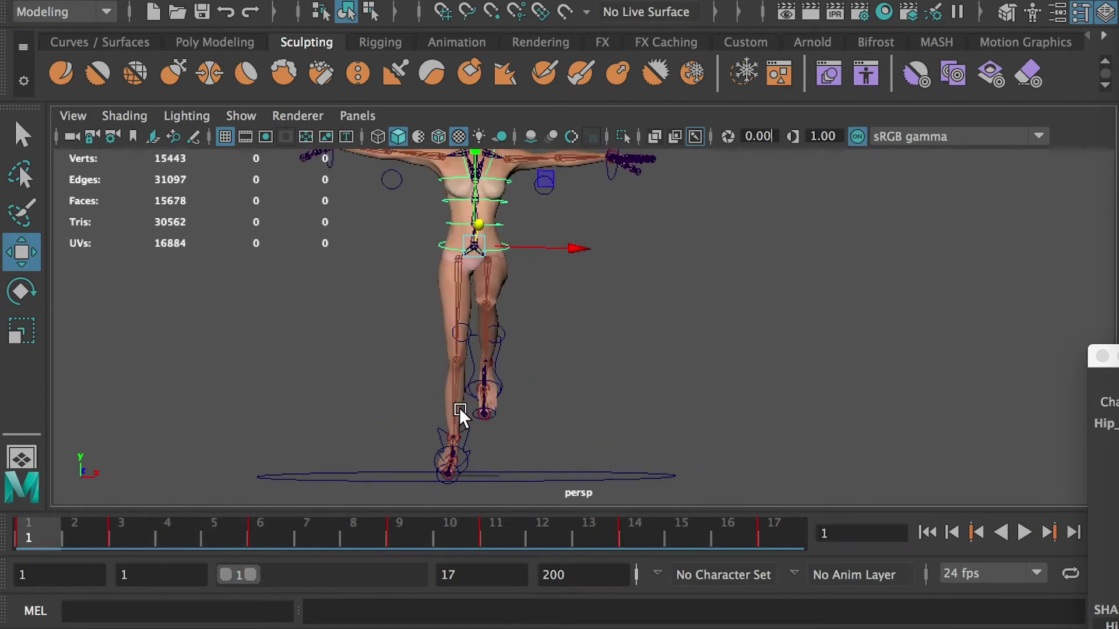
{"action": "left_click_drag", "start_coordinate": [459, 407], "coordinate": [483, 317], "text": "alt"}
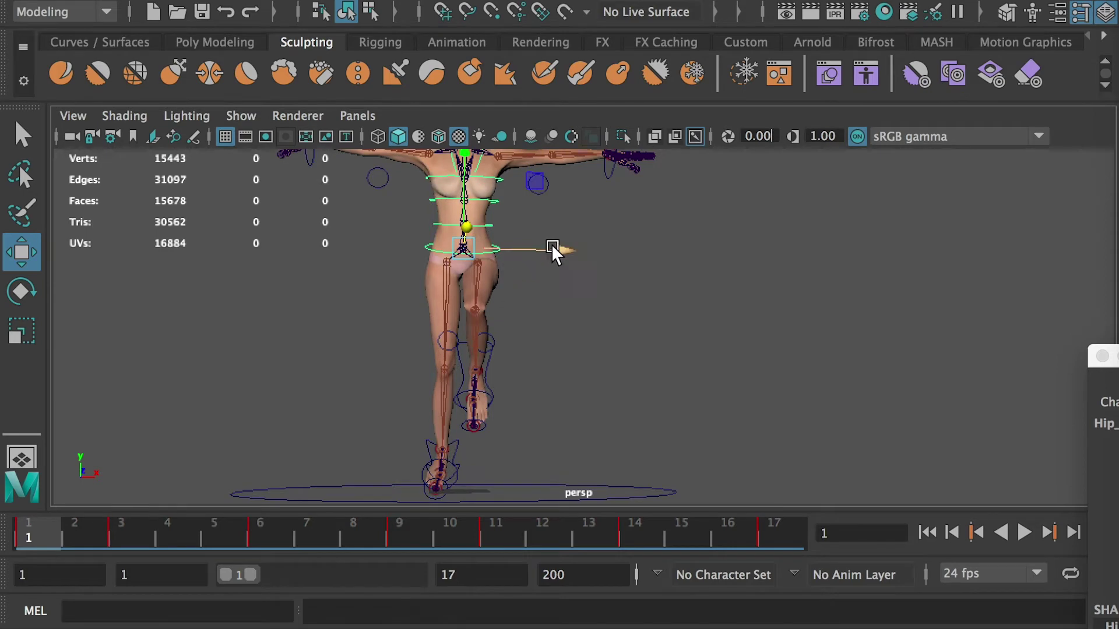
{"action": "left_click_drag", "start_coordinate": [552, 250], "coordinate": [541, 254]}
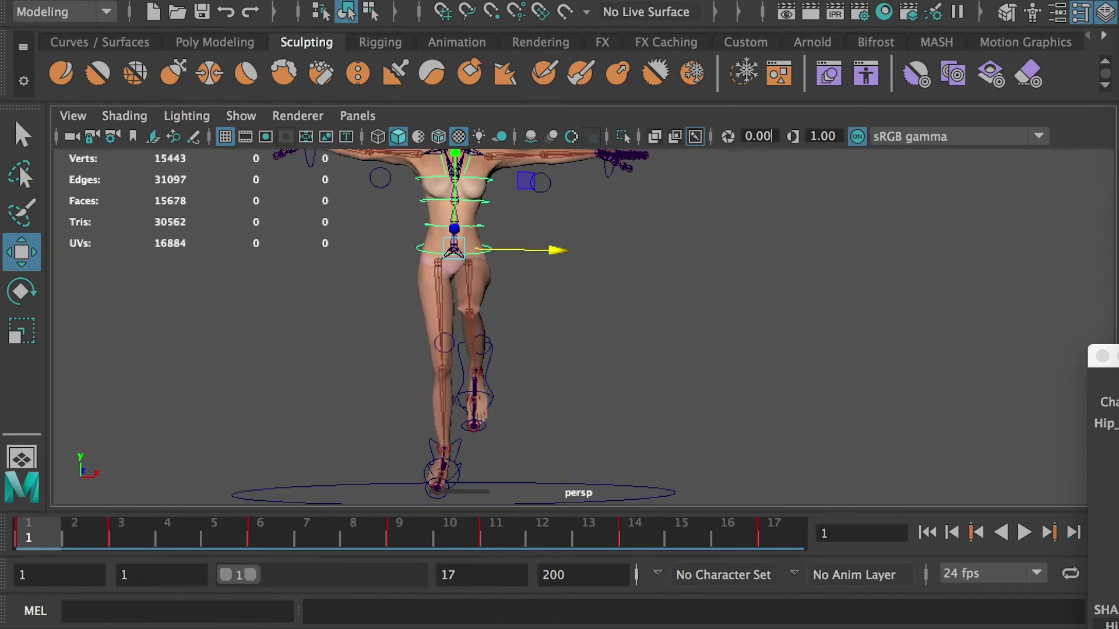
{"action": "left_click_drag", "start_coordinate": [1104, 356], "coordinate": [766, 195]}
{"action": "key", "text": "ctrl+z"}
{"action": "left_click_drag", "start_coordinate": [548, 248], "coordinate": [523, 248]}
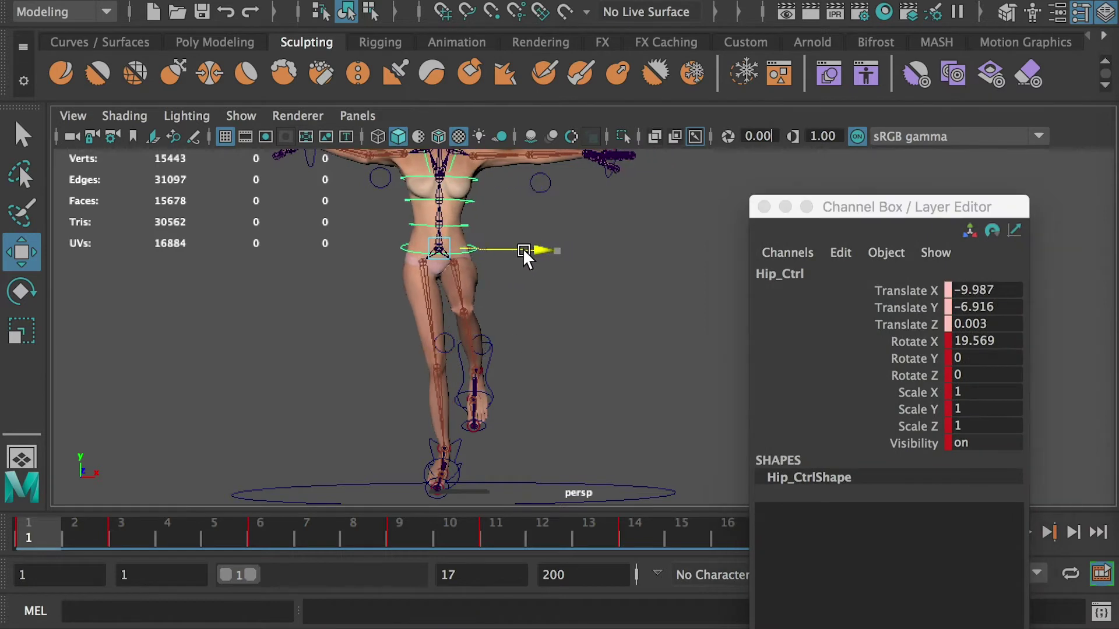
{"action": "key", "text": "ctrl+z"}
At frame 1, set the hip control's Translate X to -6 and key it
{"action": "double_click", "coordinate": [984, 291]}
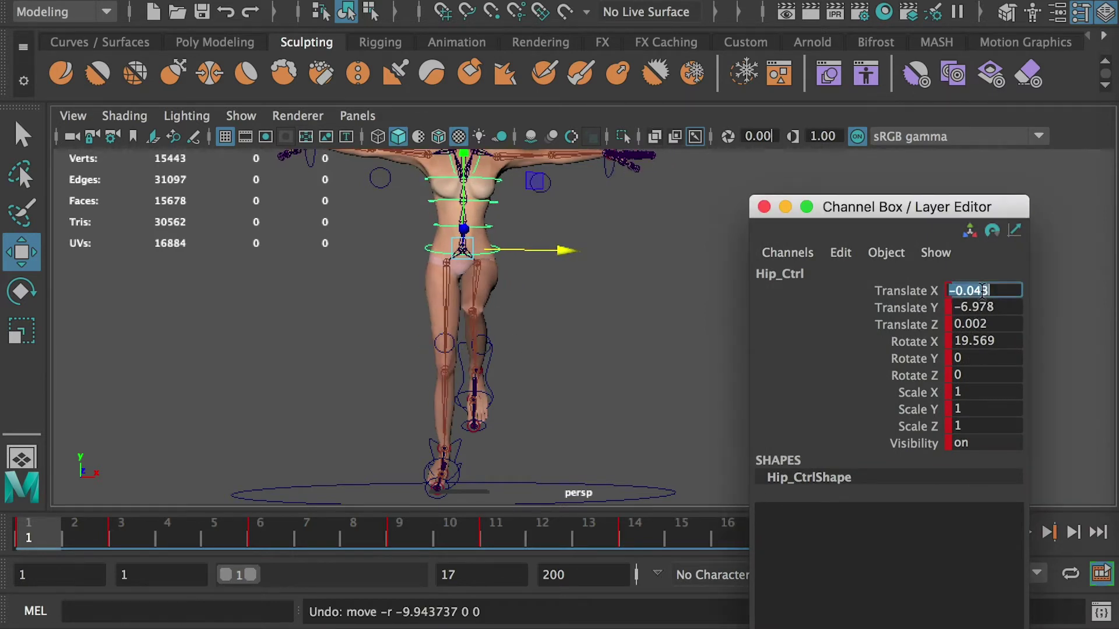
{"action": "type", "text": "-4"}
{"action": "key", "text": "Return"}
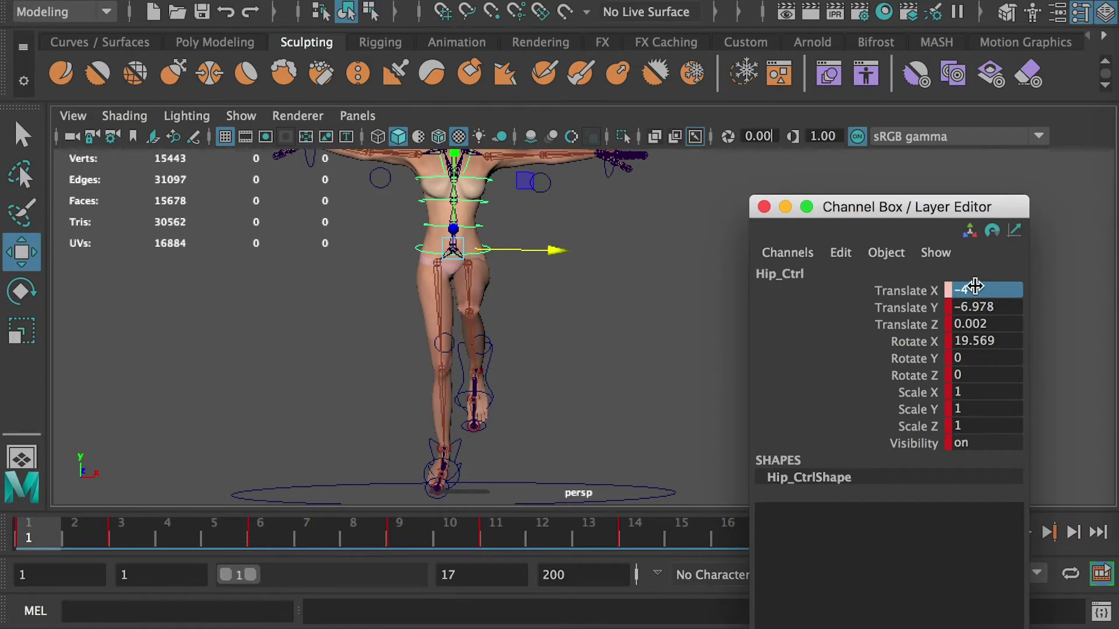
{"action": "left_click", "coordinate": [980, 289]}
{"action": "type", "text": "6"}
{"action": "key", "text": "Return"}
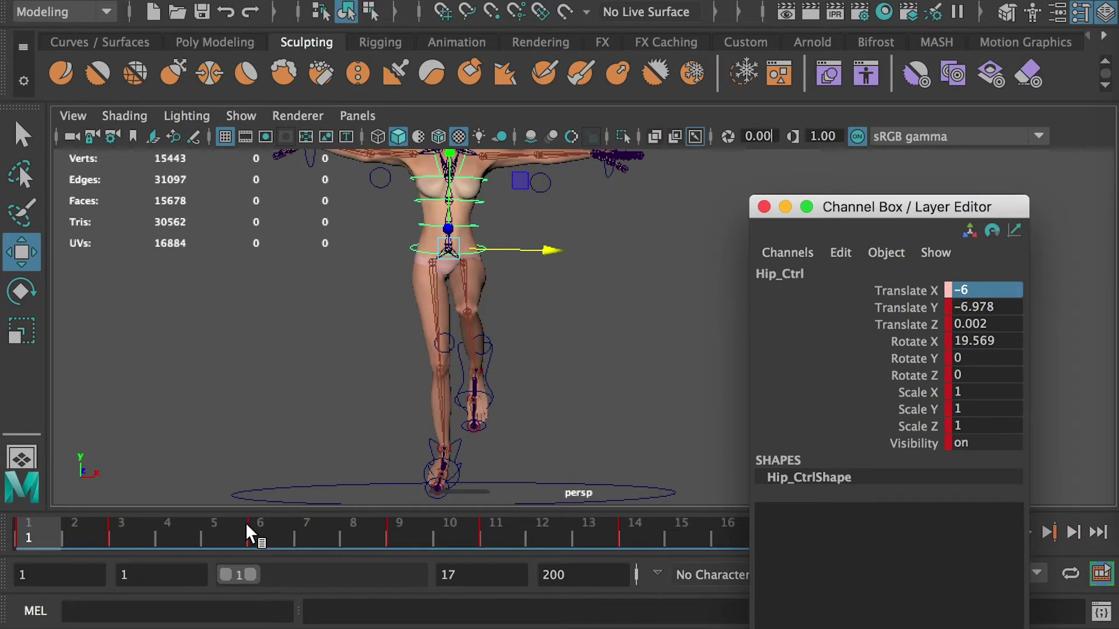
{"action": "key", "text": "s"}
At frame 9, set the hip control's Translate X to 6 and key it
{"action": "left_click", "coordinate": [394, 531]}
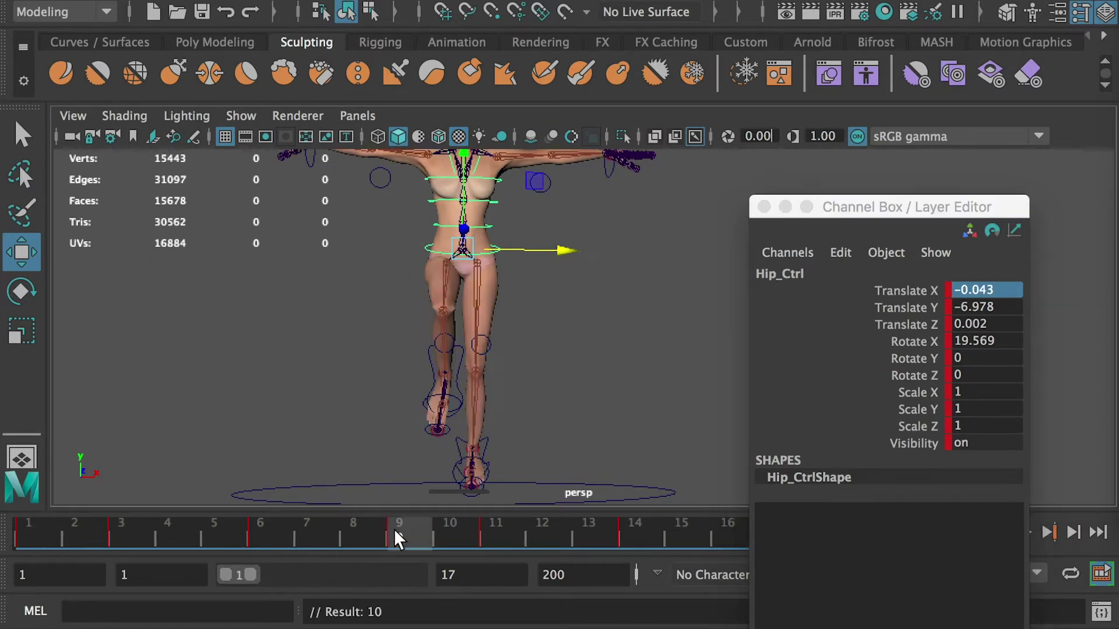
{"action": "left_click", "coordinate": [984, 290]}
{"action": "type", "text": "0"}
{"action": "key", "text": "Return"}
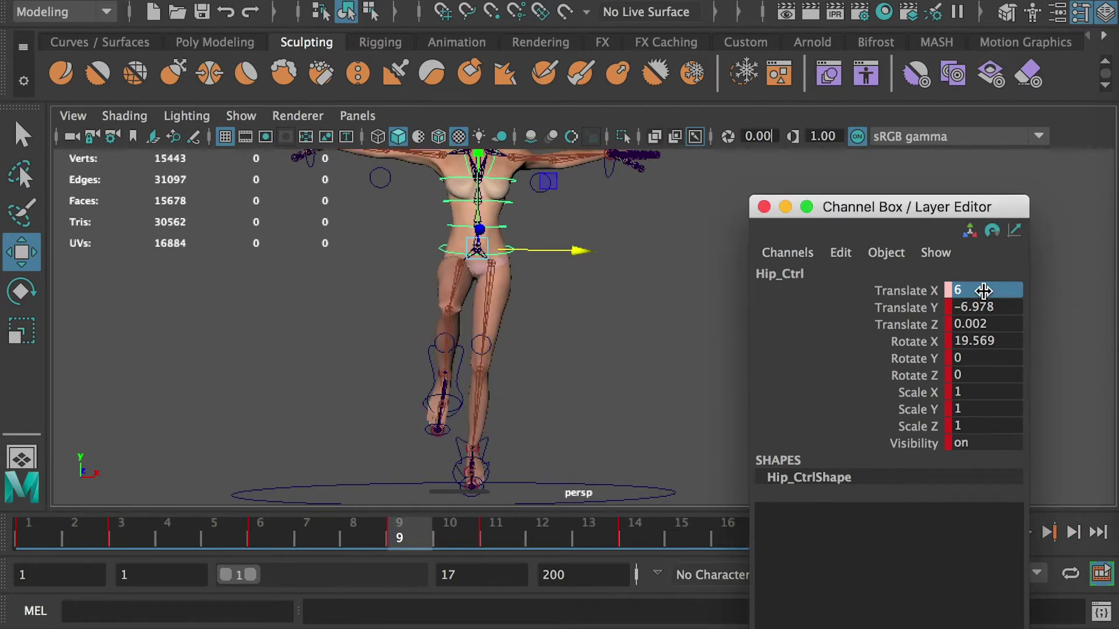
At frame 17, set the hip control's Translate X to -6, key it, and compare frames 1 and 9
{"action": "left_click_drag", "start_coordinate": [852, 210], "coordinate": [978, 267]}
{"action": "left_click_drag", "start_coordinate": [756, 531], "coordinate": [779, 532]}
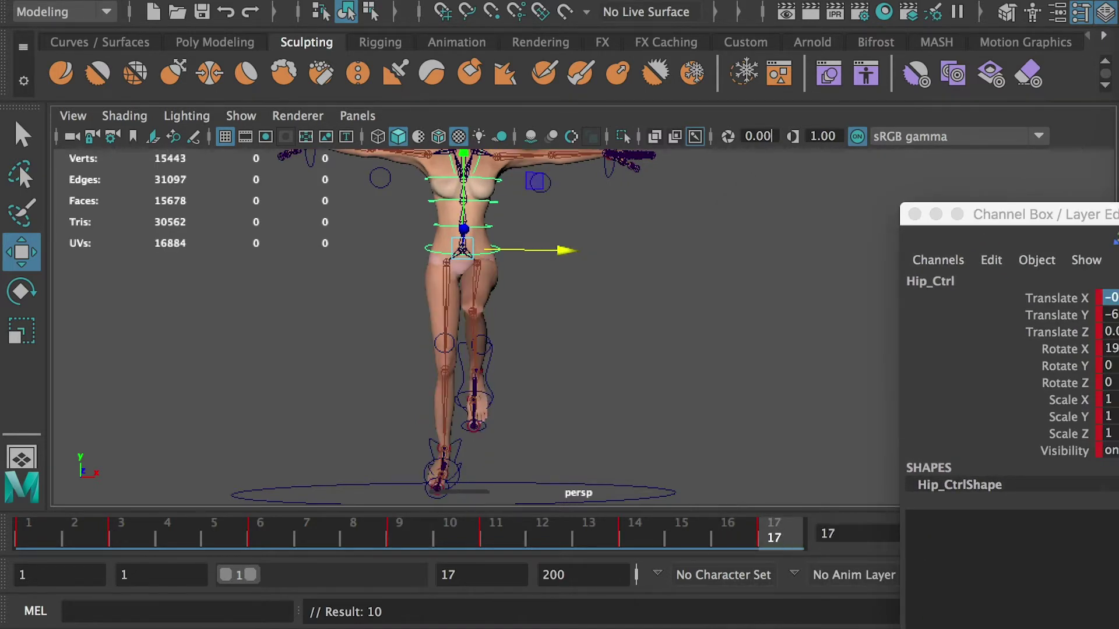
{"action": "type", "text": "-6"}
{"action": "key", "text": "Return"}
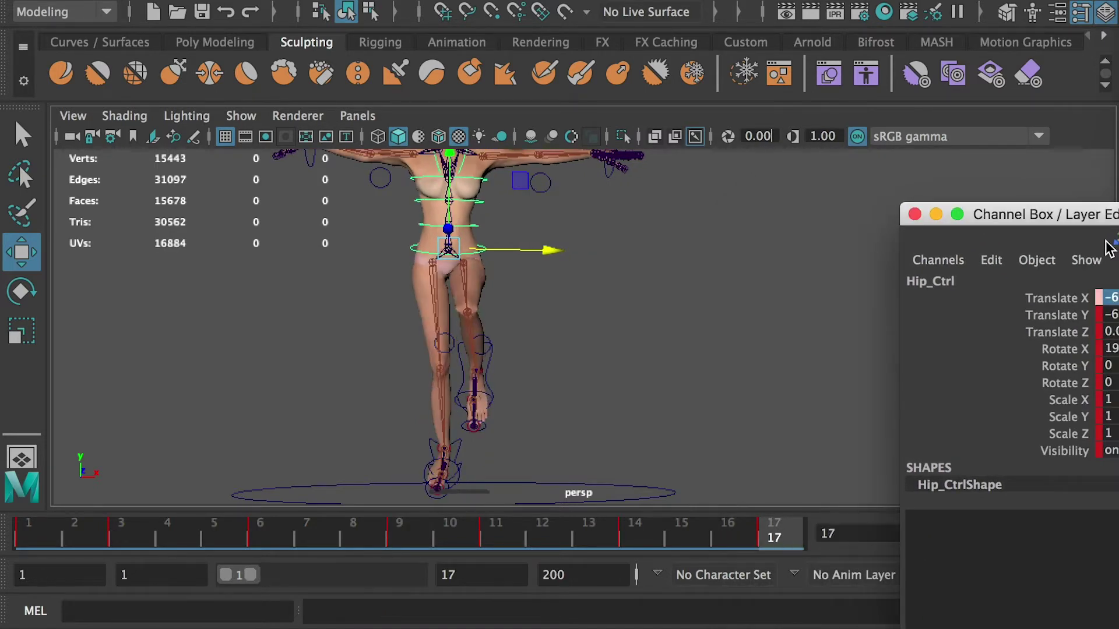
{"action": "left_click_drag", "start_coordinate": [1058, 216], "coordinate": [1029, 216]}
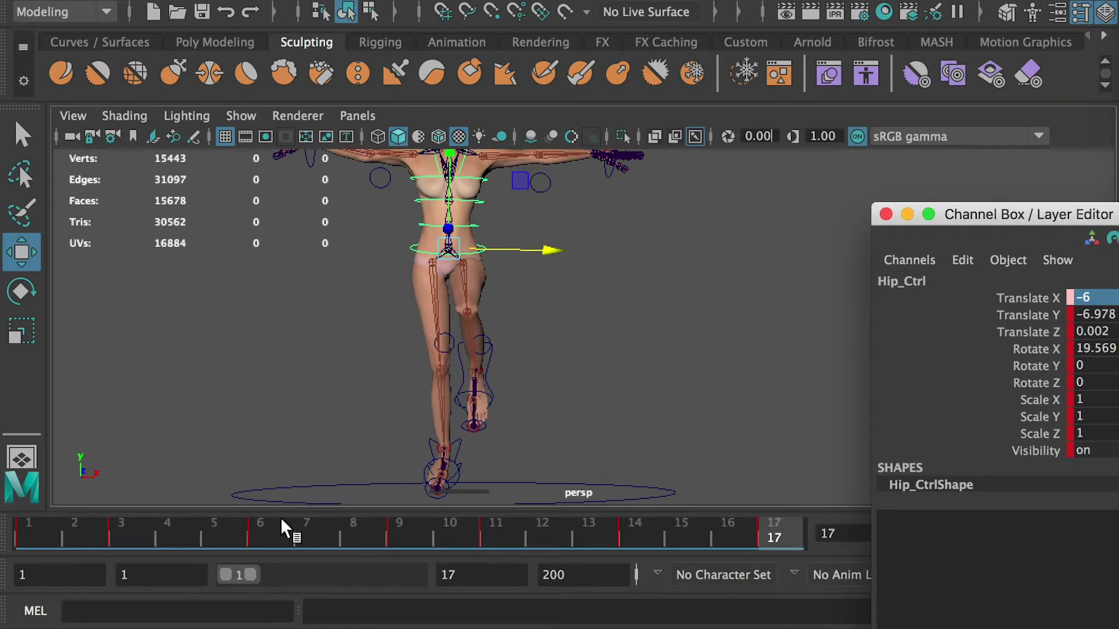
{"action": "key", "text": "s"}
{"action": "left_click_drag", "start_coordinate": [396, 533], "coordinate": [40, 540]}
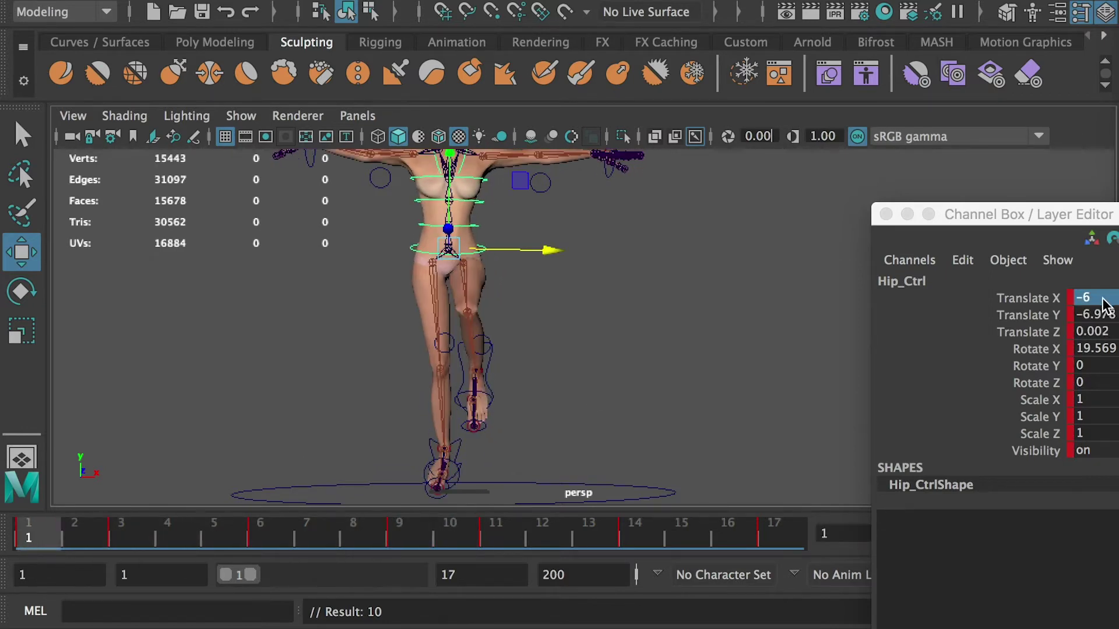
{"action": "left_click", "coordinate": [409, 537]}
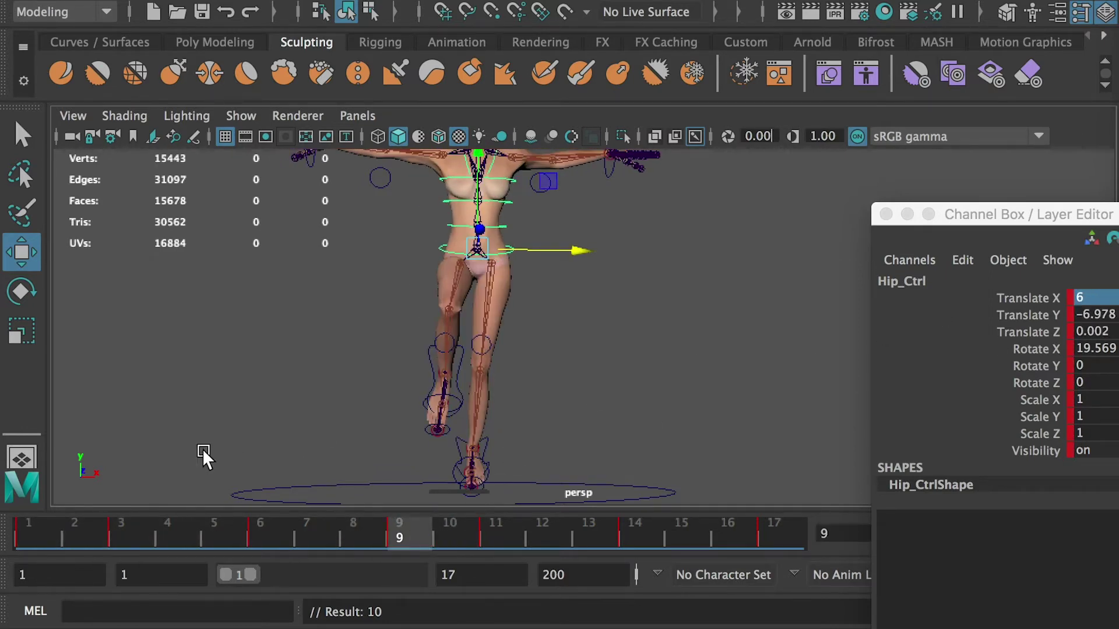
{"action": "left_click", "coordinate": [23, 527]}
At frame 3, set the hip control's Translate X to -2 and key it
{"action": "left_click", "coordinate": [114, 538]}
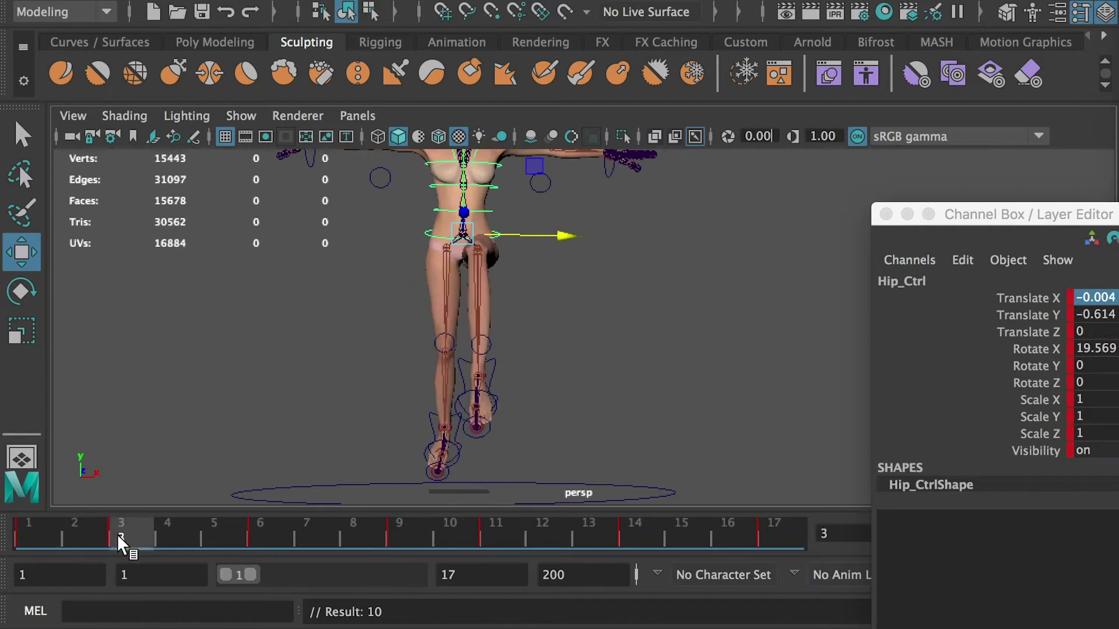
{"action": "left_click_drag", "start_coordinate": [1002, 214], "coordinate": [943, 214]}
{"action": "left_click", "coordinate": [1036, 295]}
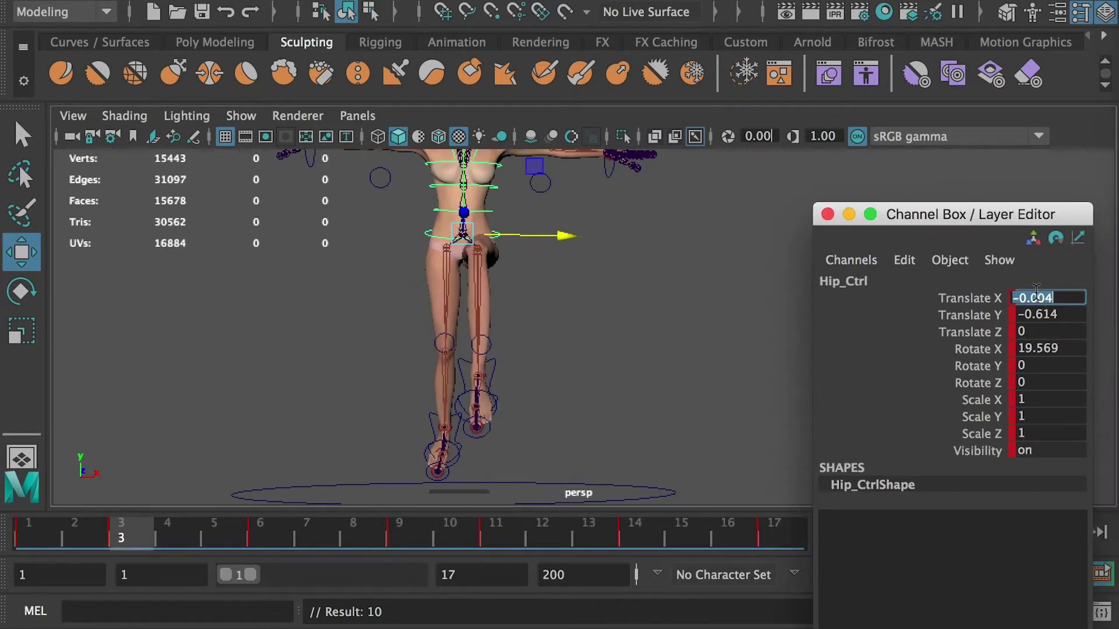
{"action": "type", "text": "-2"}
{"action": "key", "text": "Return"}
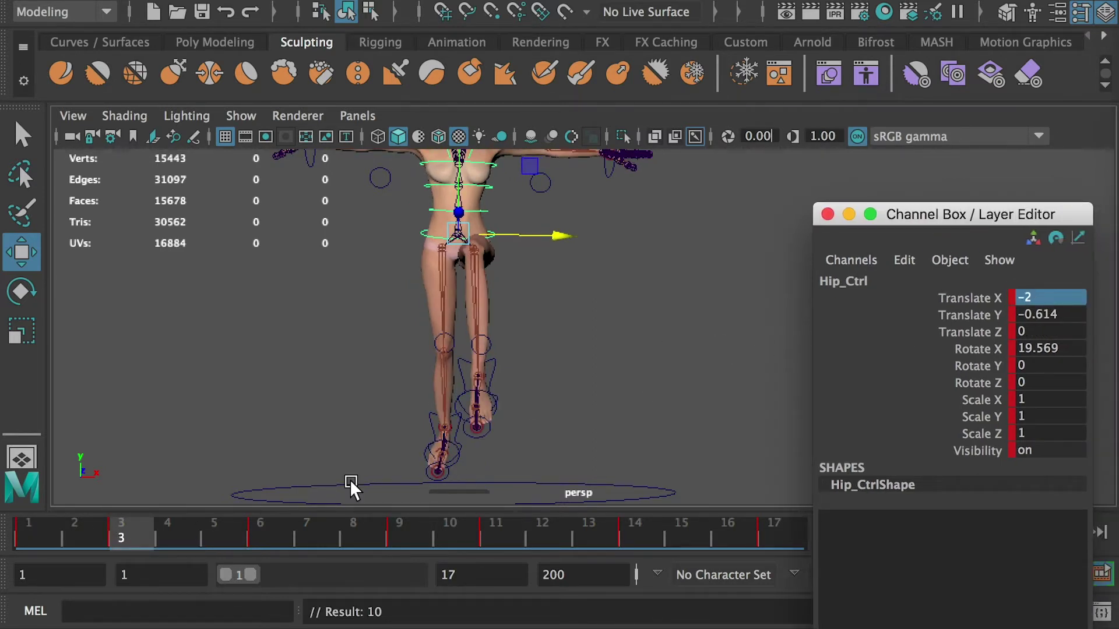
At frame 6, set the hip control's Translate X to 2 and key it
{"action": "left_click", "coordinate": [260, 535]}
{"action": "left_click", "coordinate": [1042, 296]}
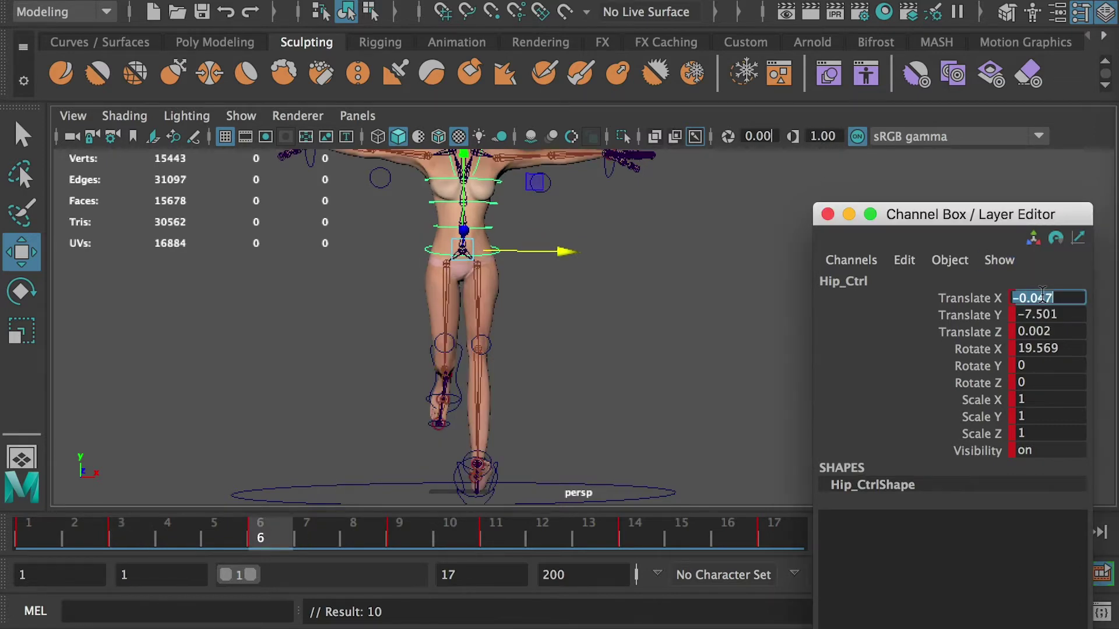
{"action": "type", "text": "2"}
{"action": "key", "text": "Return"}
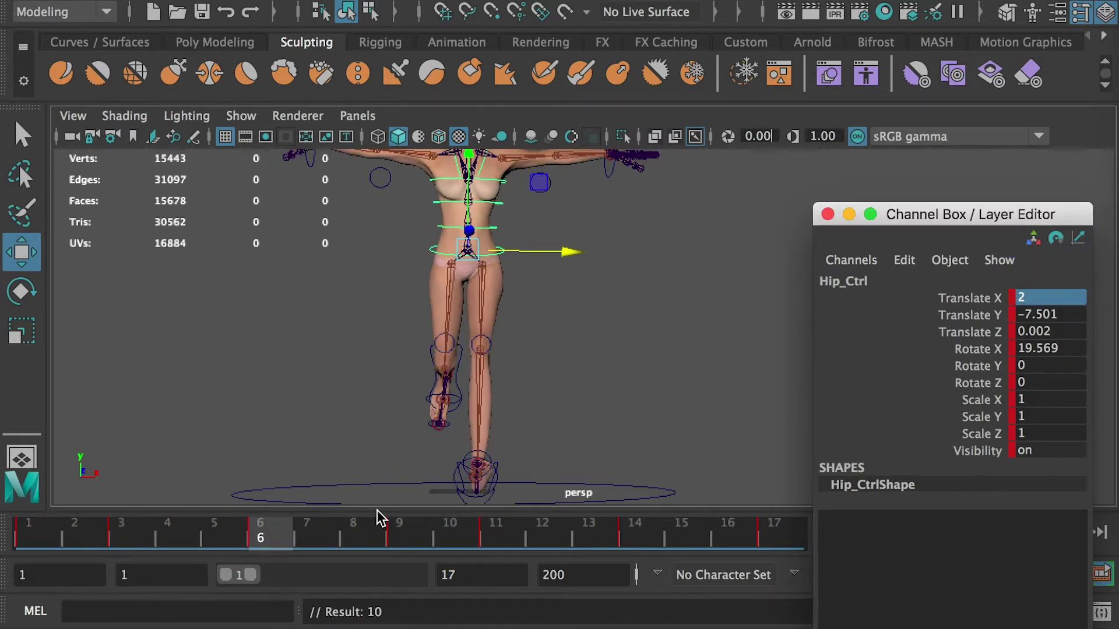
Try a Translate X of -2 for the hip control at frame 11, key it, and compare with frame 9
{"action": "left_click", "coordinate": [395, 526]}
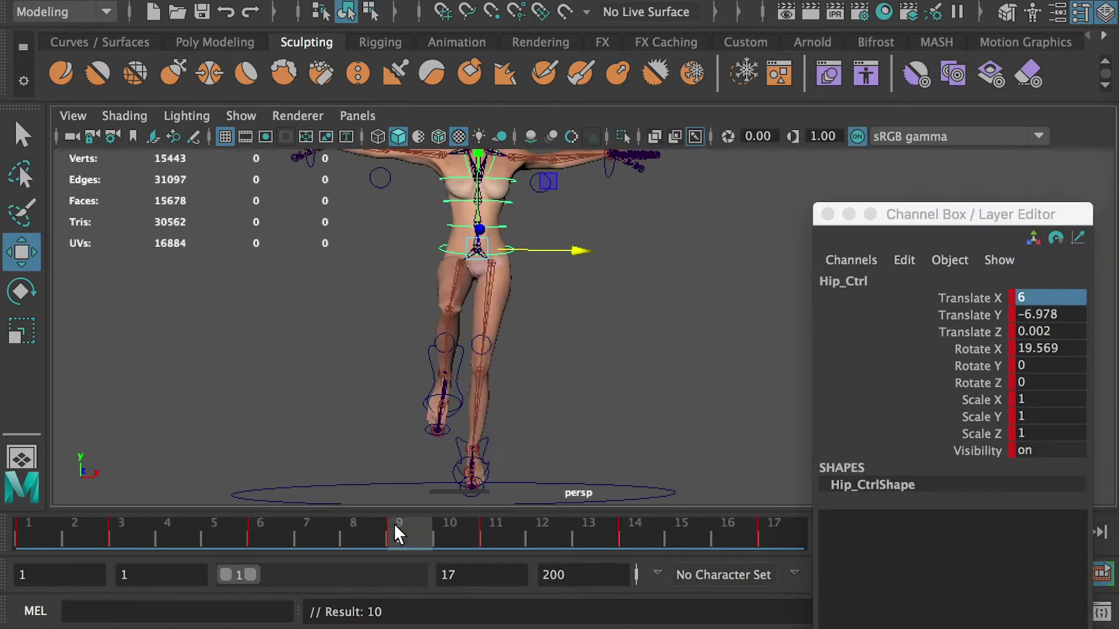
{"action": "left_click", "coordinate": [492, 530]}
{"action": "left_click", "coordinate": [1048, 293]}
{"action": "type", "text": "-2"}
{"action": "key", "text": "Return"}
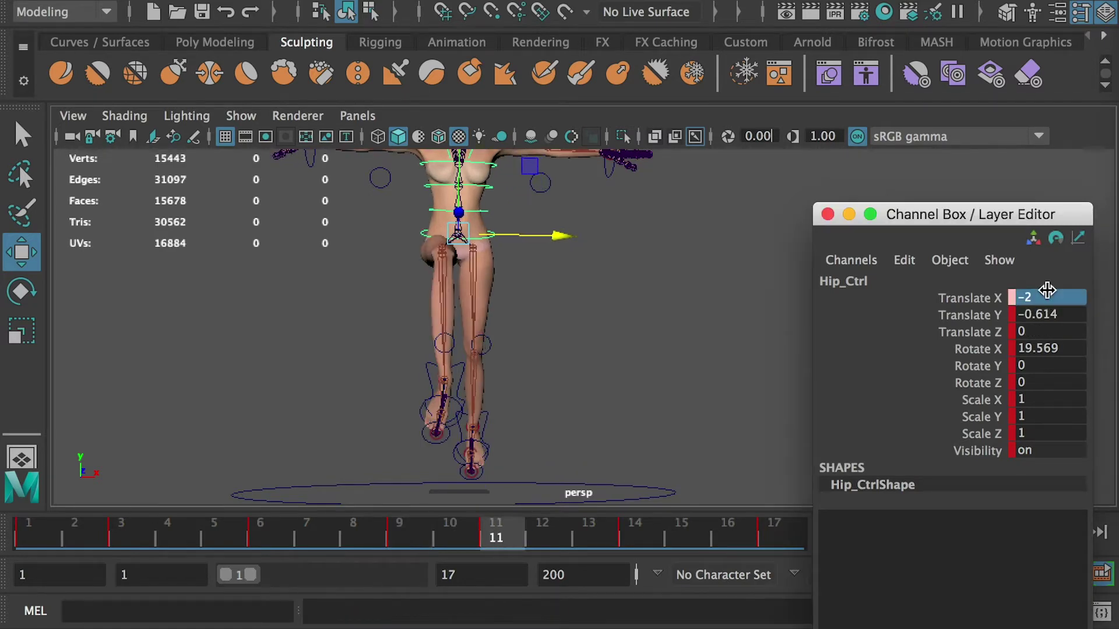
{"action": "left_click", "coordinate": [404, 525]}
{"action": "left_click", "coordinate": [490, 528]}
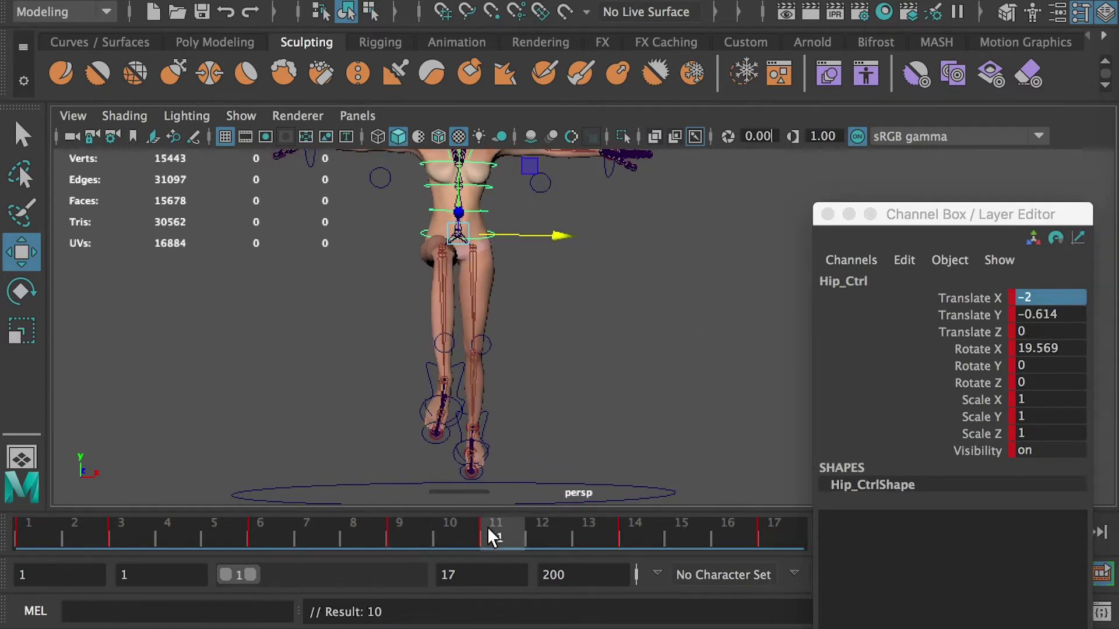
At frame 11, set the hip control's Translate X to 2, key it, and check it against frame 9
{"action": "left_click", "coordinate": [1047, 298]}
{"action": "key", "text": "Return"}
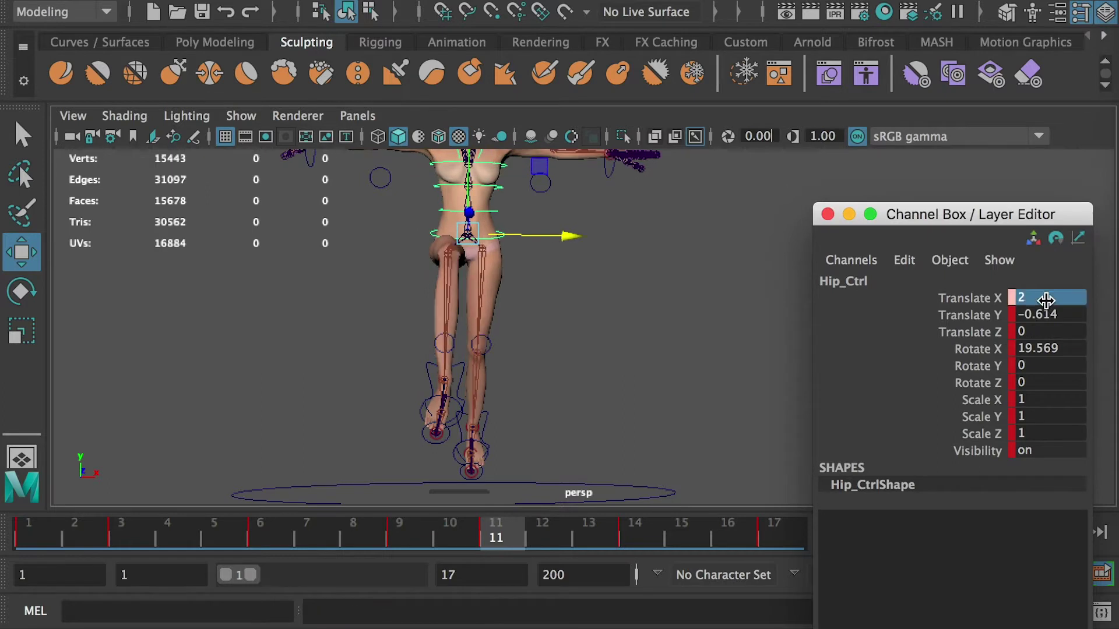
{"action": "left_click", "coordinate": [396, 531]}
{"action": "left_click", "coordinate": [493, 529]}
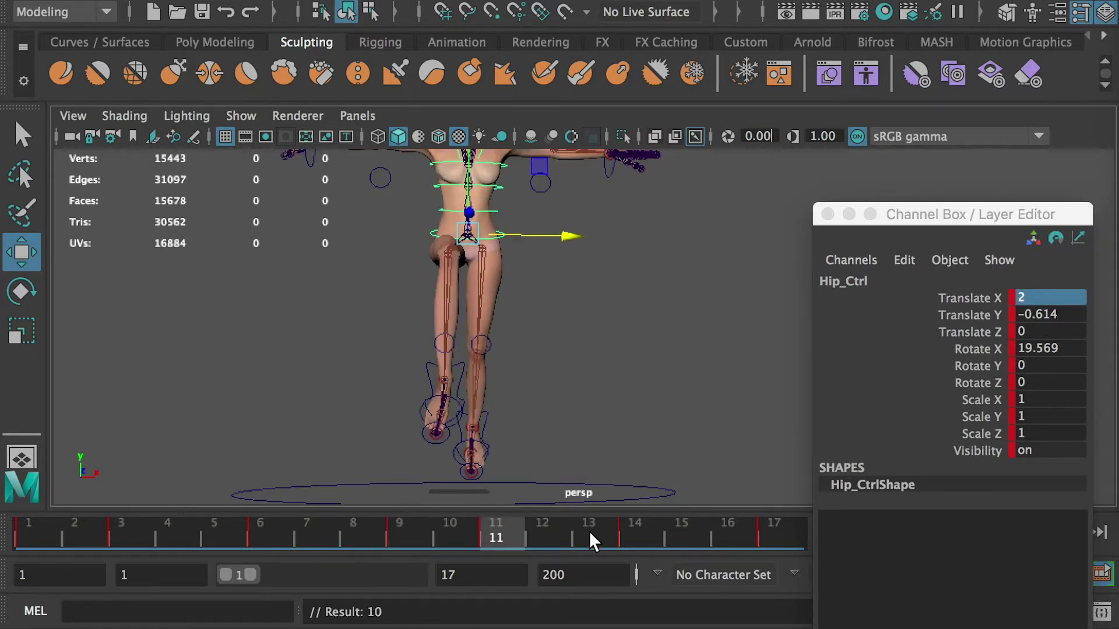
At frame 14, set the hip control's Translate X to -2, key it, and go to frame 17
{"action": "left_click", "coordinate": [630, 526]}
{"action": "left_click", "coordinate": [1048, 296]}
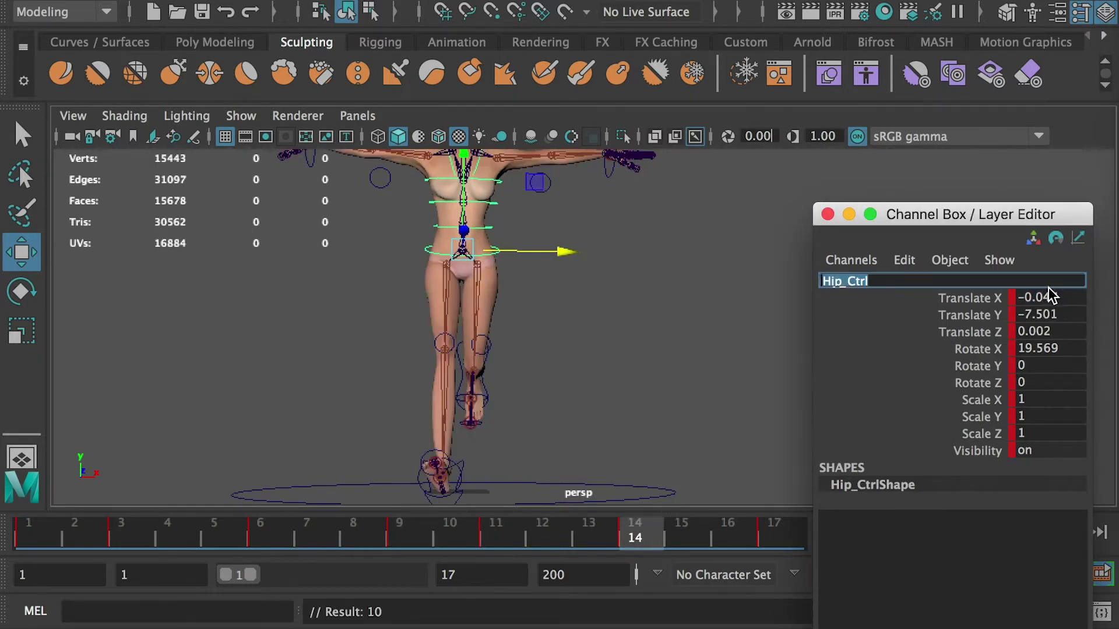
{"action": "left_click", "coordinate": [1049, 296]}
{"action": "type", "text": "-2"}
{"action": "key", "text": "Return"}
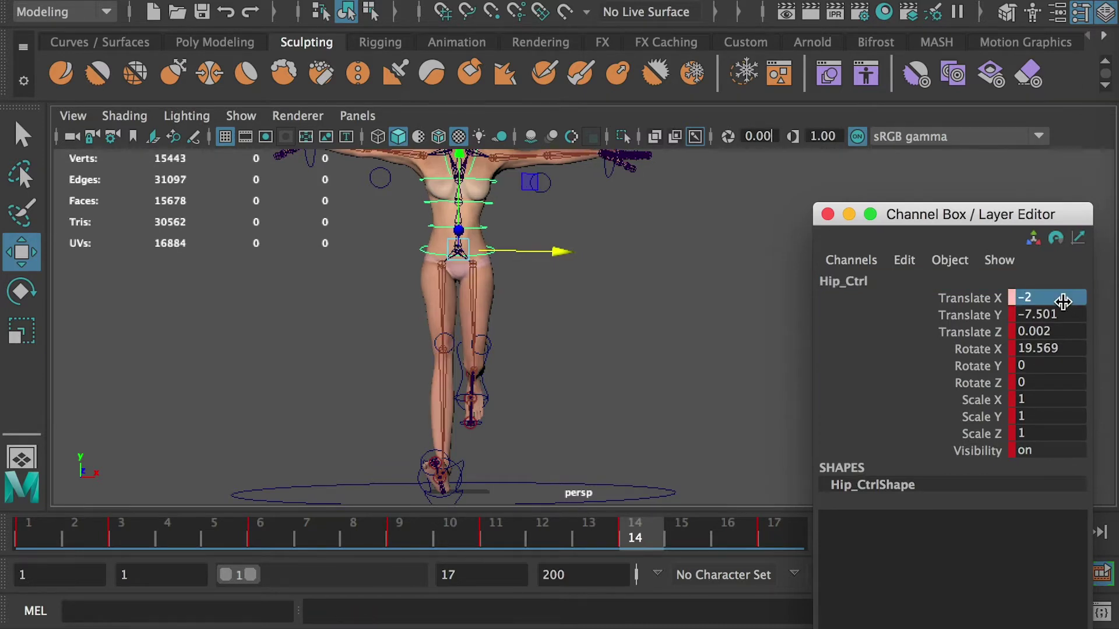
{"action": "left_click", "coordinate": [773, 532]}
{"action": "left_click_drag", "start_coordinate": [938, 211], "coordinate": [1118, 237]}
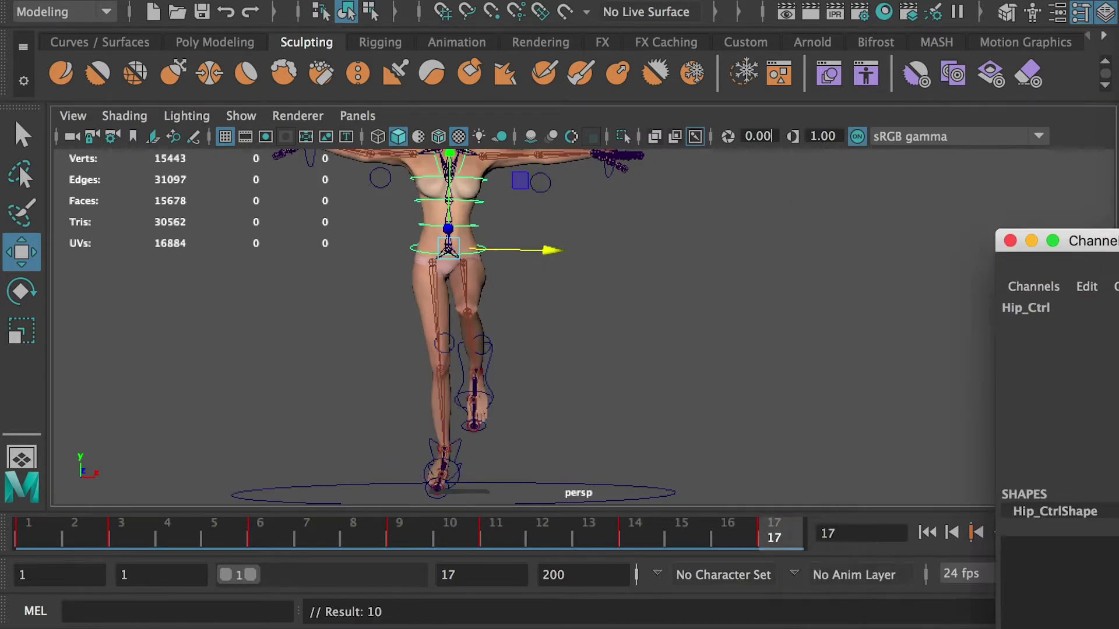
Play back the run cycle to review the side-to-side hip sway, and return to frame 1
{"action": "left_click", "coordinate": [1025, 531]}
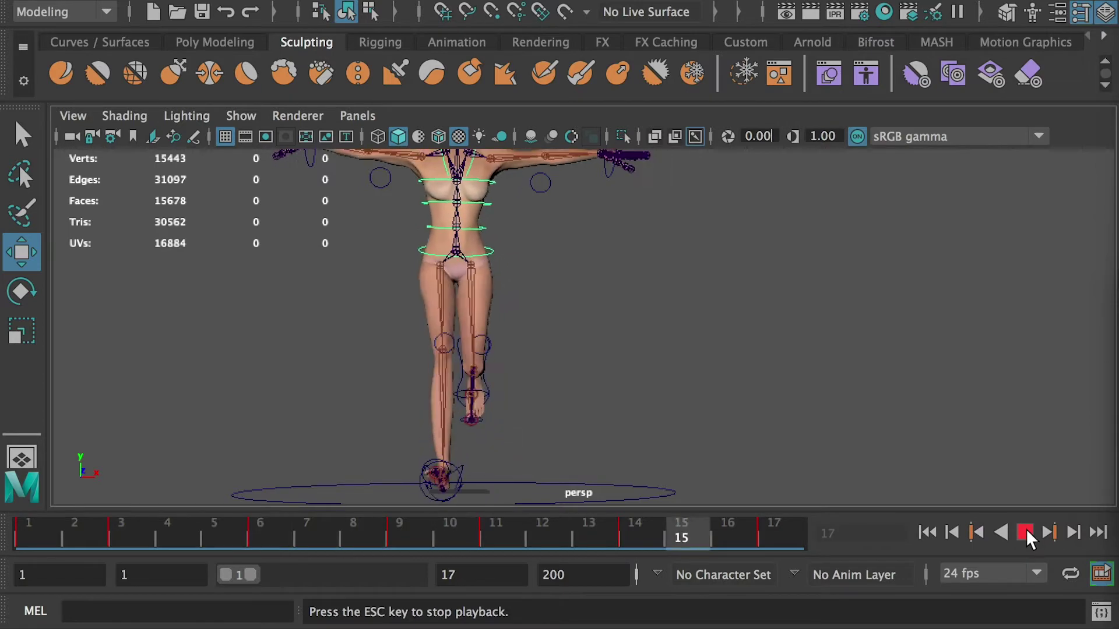
{"action": "left_click", "coordinate": [1026, 531]}
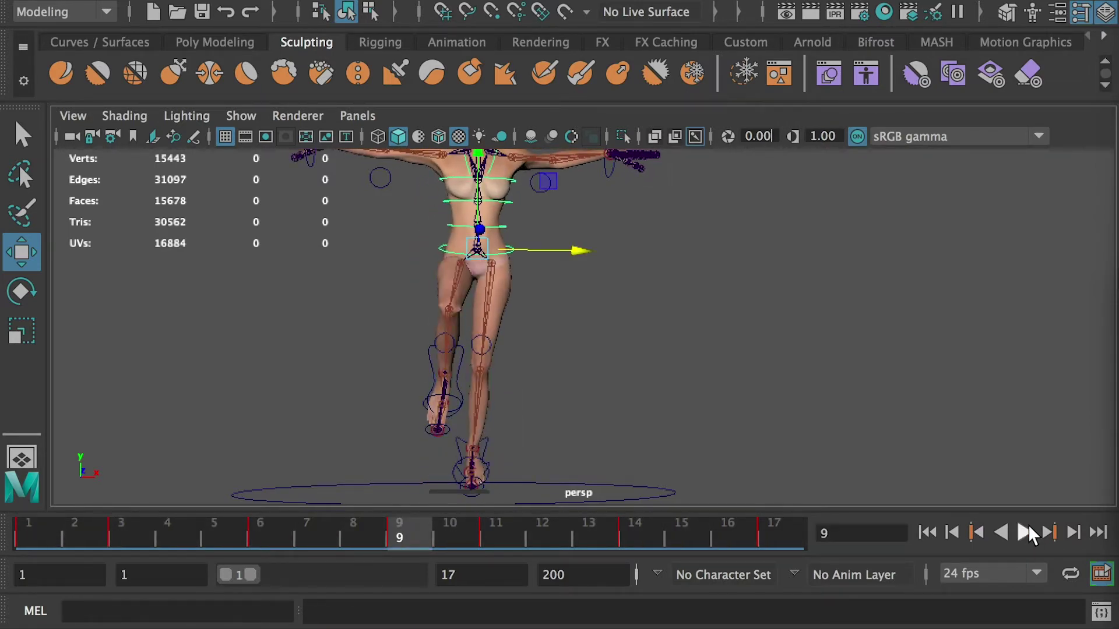
{"action": "left_click", "coordinate": [1025, 531]}
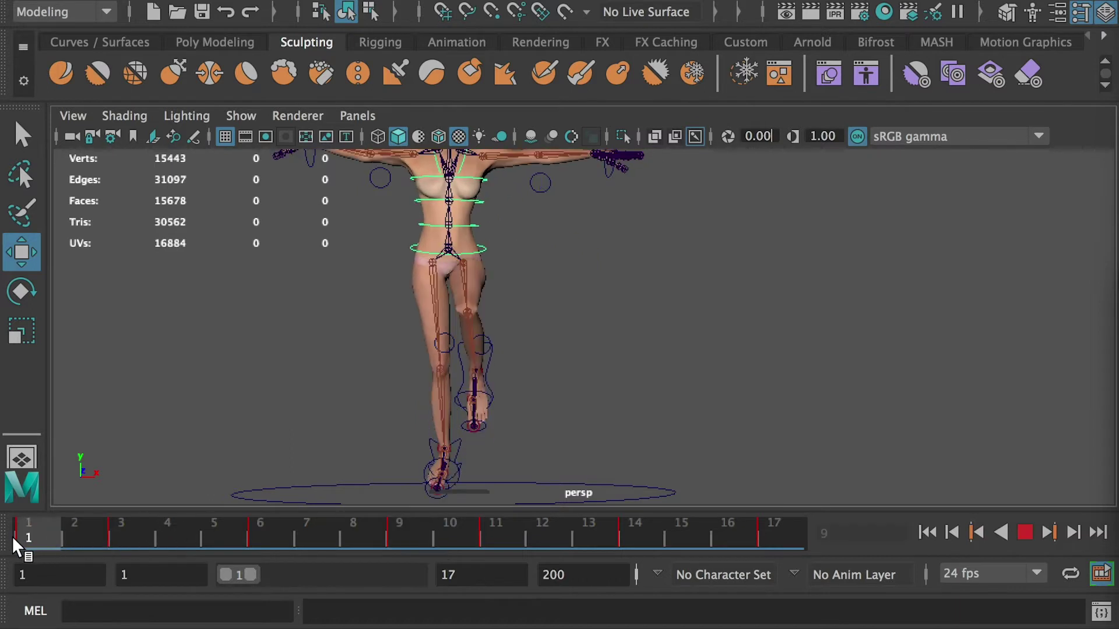
{"action": "mouse_move", "coordinate": [13, 537]}
{"action": "left_mouse_down"}
{"action": "mouse_move", "coordinate": [145, 531]}
{"action": "mouse_move", "coordinate": [13, 525]}
{"action": "left_mouse_up"}
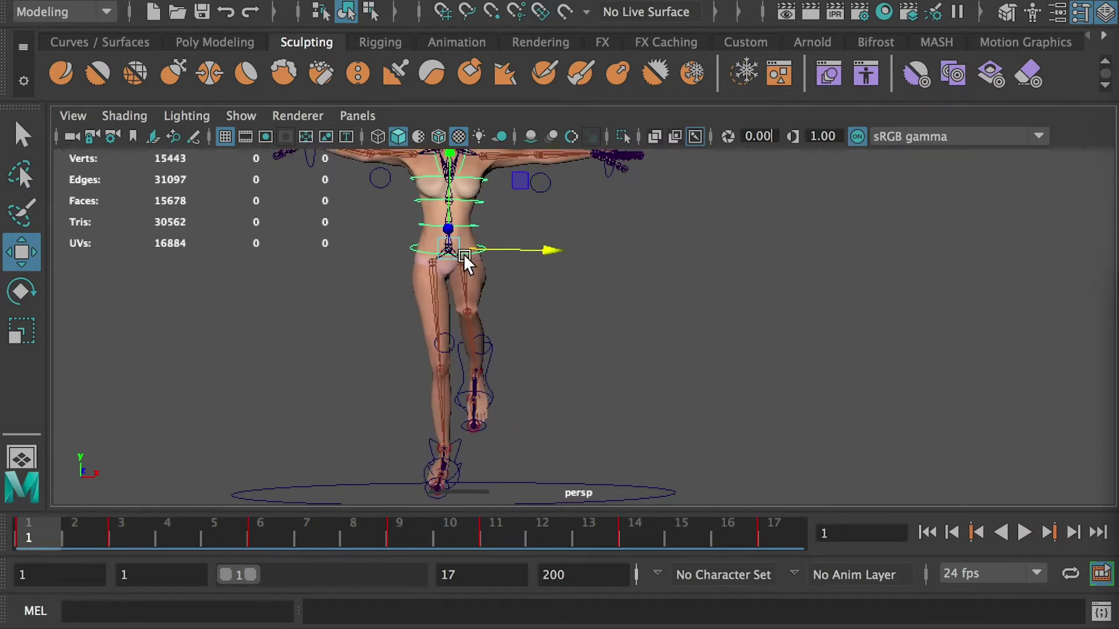
Show the hip control's channels and try tilting the control sideways about Z with the Rotate tool at frame 1
{"action": "key", "text": "e"}
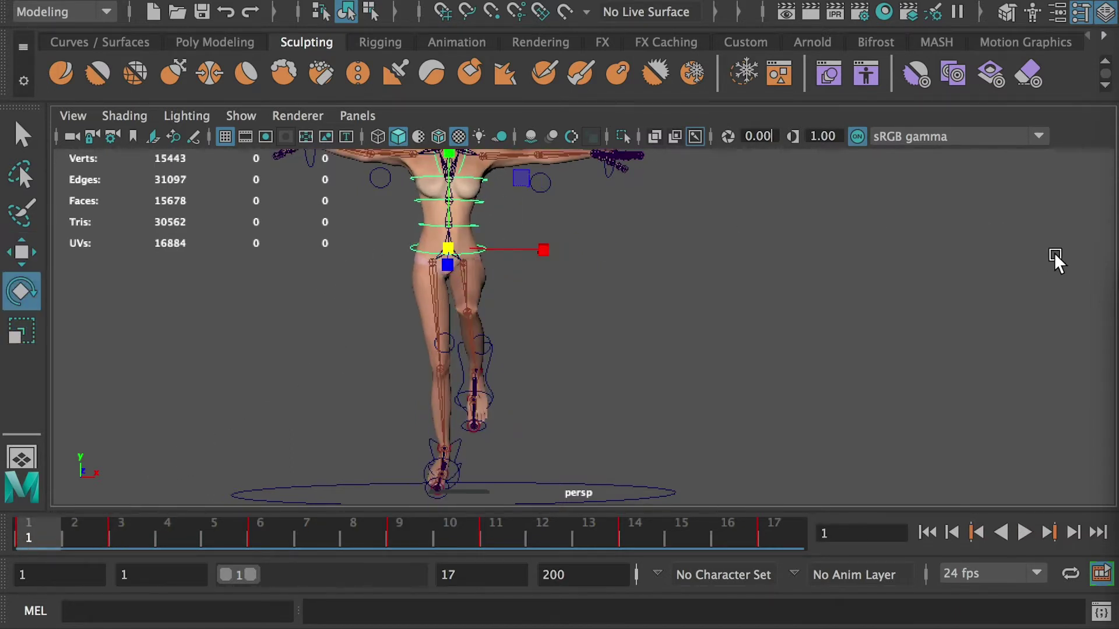
{"action": "key", "text": "ctrl+a"}
{"action": "left_click_drag", "start_coordinate": [520, 181], "coordinate": [548, 219]}
{"action": "key", "text": "ctrl+z"}
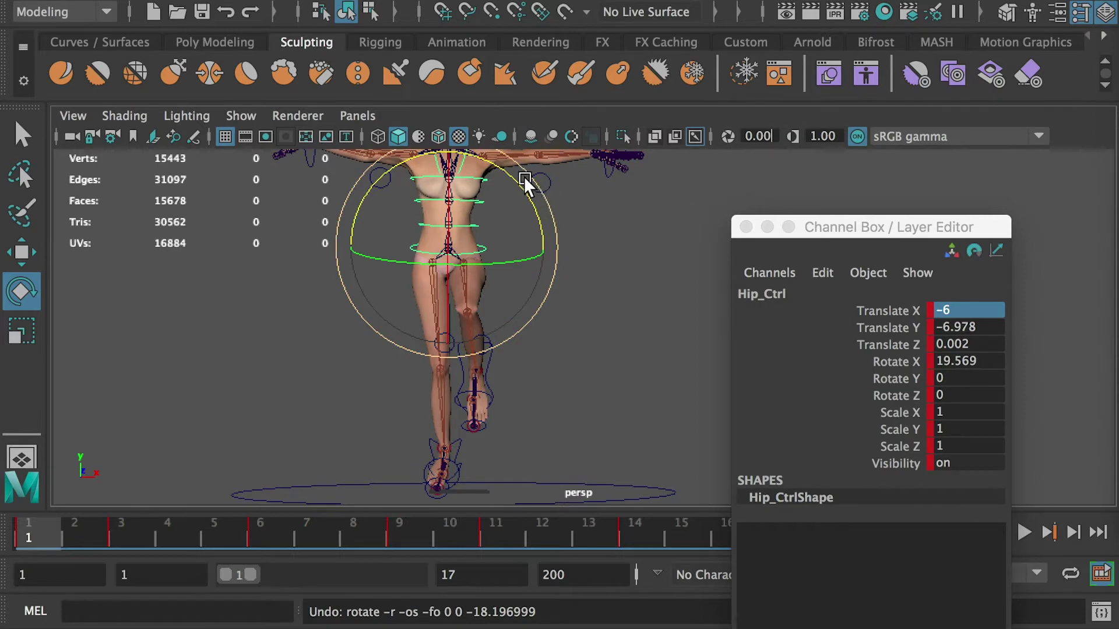
{"action": "left_click_drag", "start_coordinate": [523, 177], "coordinate": [574, 224]}
{"action": "key", "text": "ctrl+z"}
Try Rotate Z values of -6 and -4 on the hip control at frame 1
{"action": "double_click", "coordinate": [951, 396]}
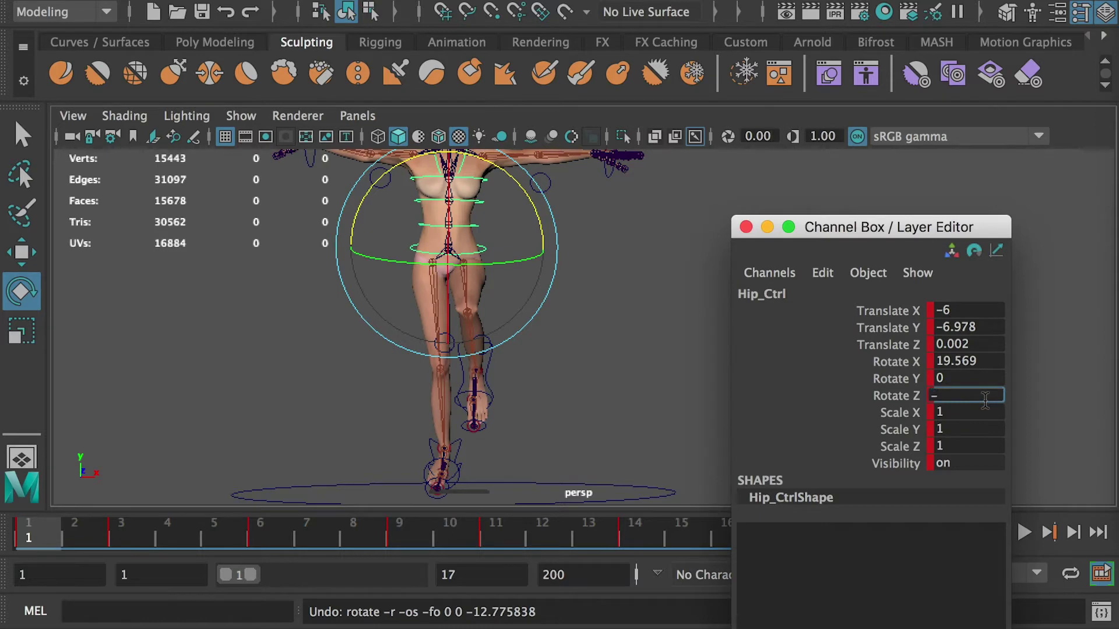
{"action": "key", "text": "Return"}
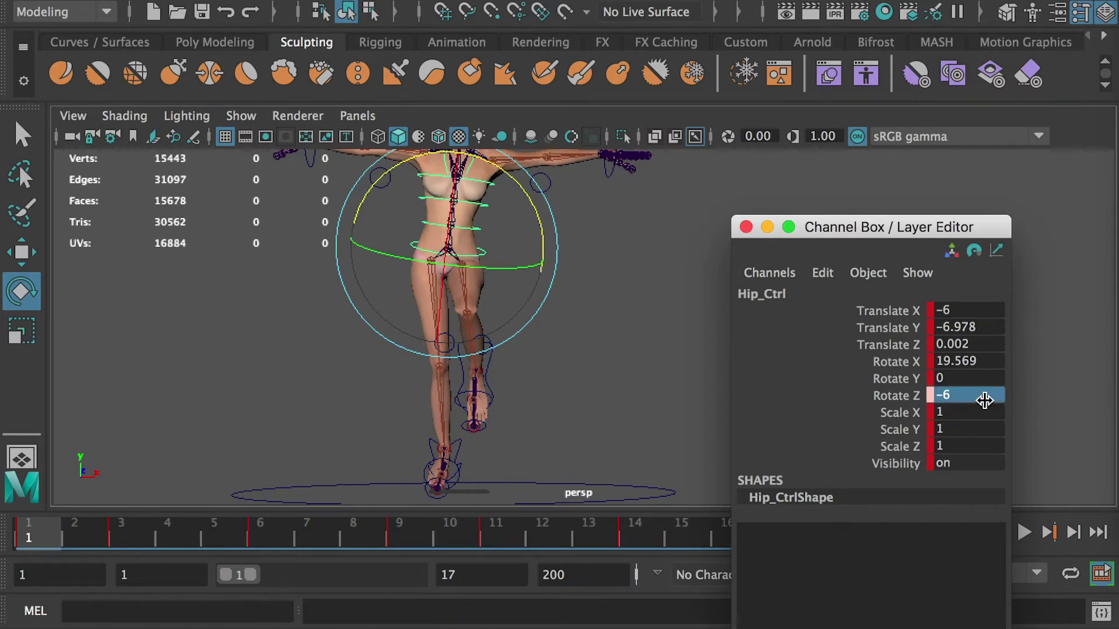
{"action": "double_click", "coordinate": [985, 399]}
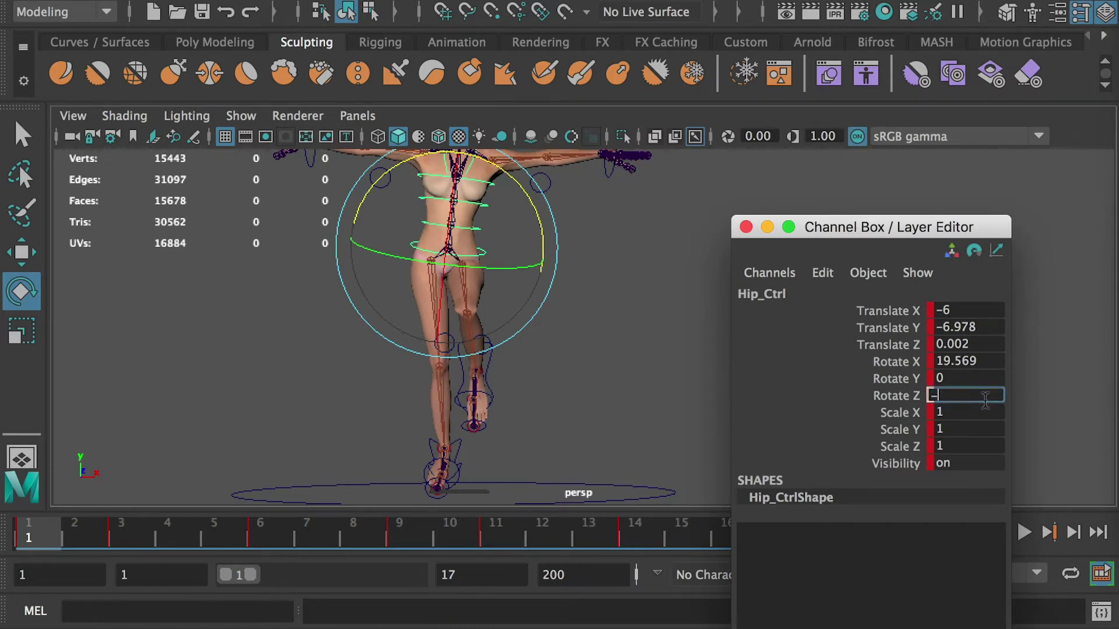
{"action": "type", "text": "-4"}
{"action": "key", "text": "Return"}
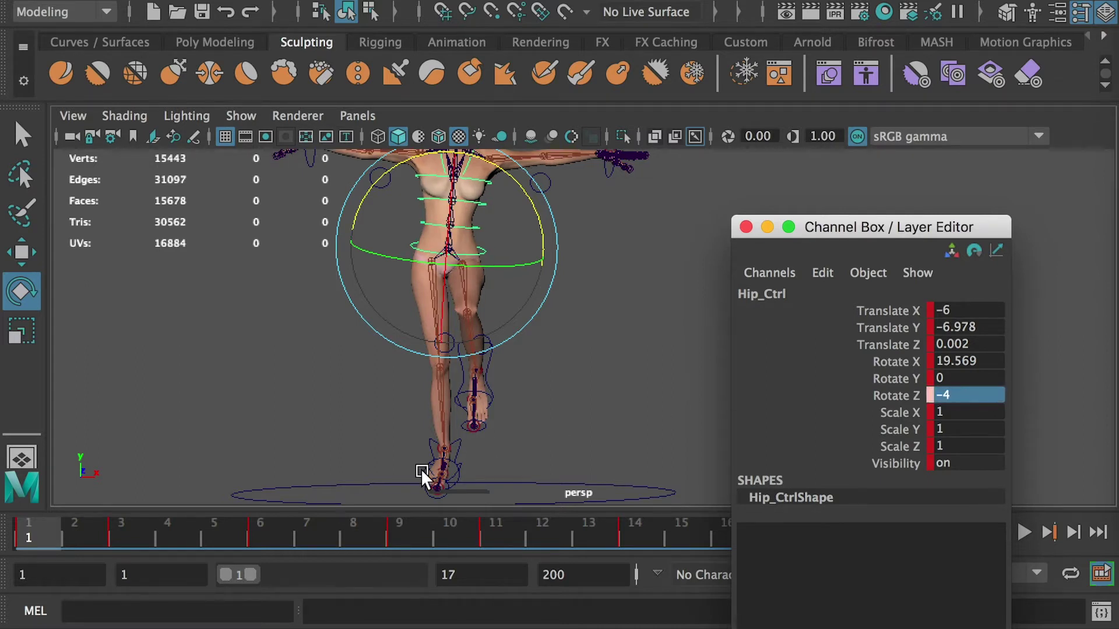
At frame 1, set the hip control's Rotate Z to -6 and key it
{"action": "double_click", "coordinate": [967, 396]}
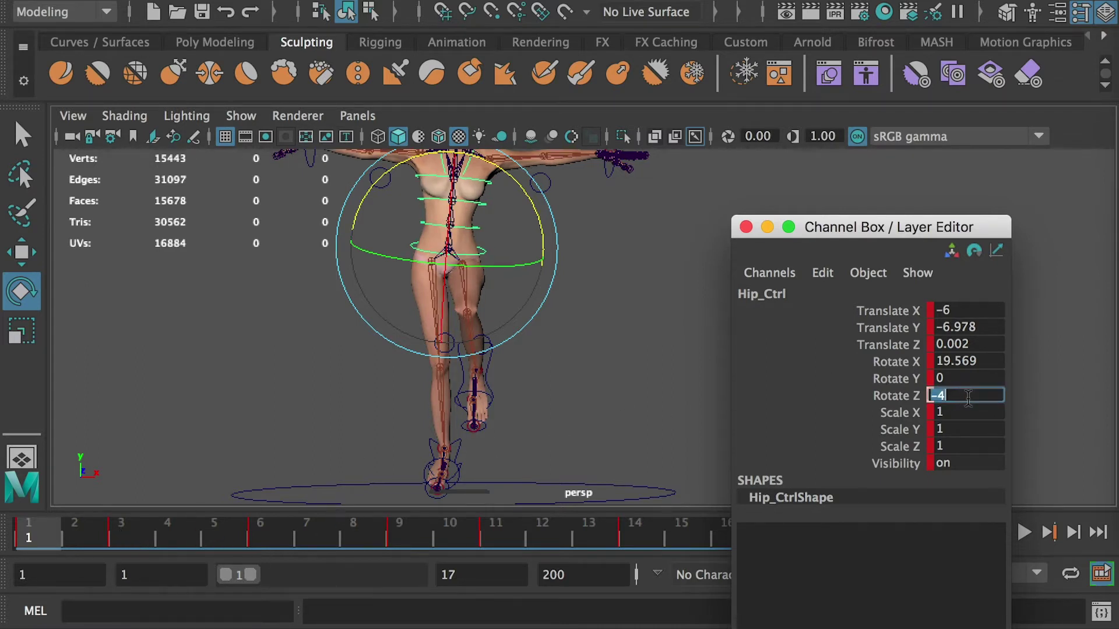
{"action": "type", "text": "-6"}
{"action": "key", "text": "Return"}
{"action": "key", "text": "s"}
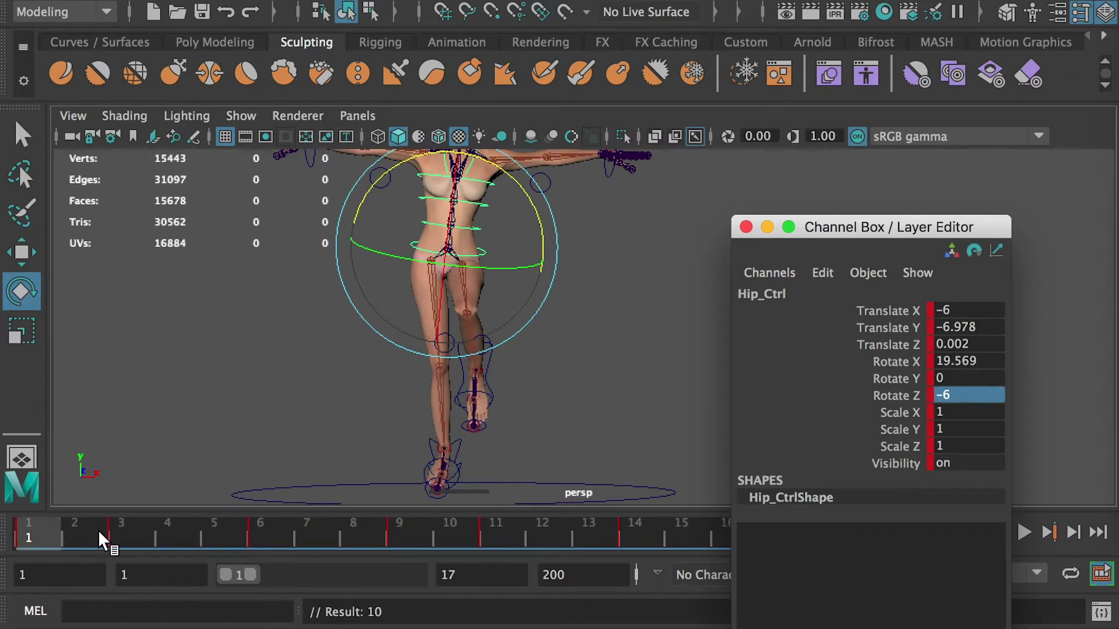
At frame 3, set the hip control's Rotate Z to -2 and key it
{"action": "left_click", "coordinate": [121, 538]}
{"action": "left_click", "coordinate": [959, 394]}
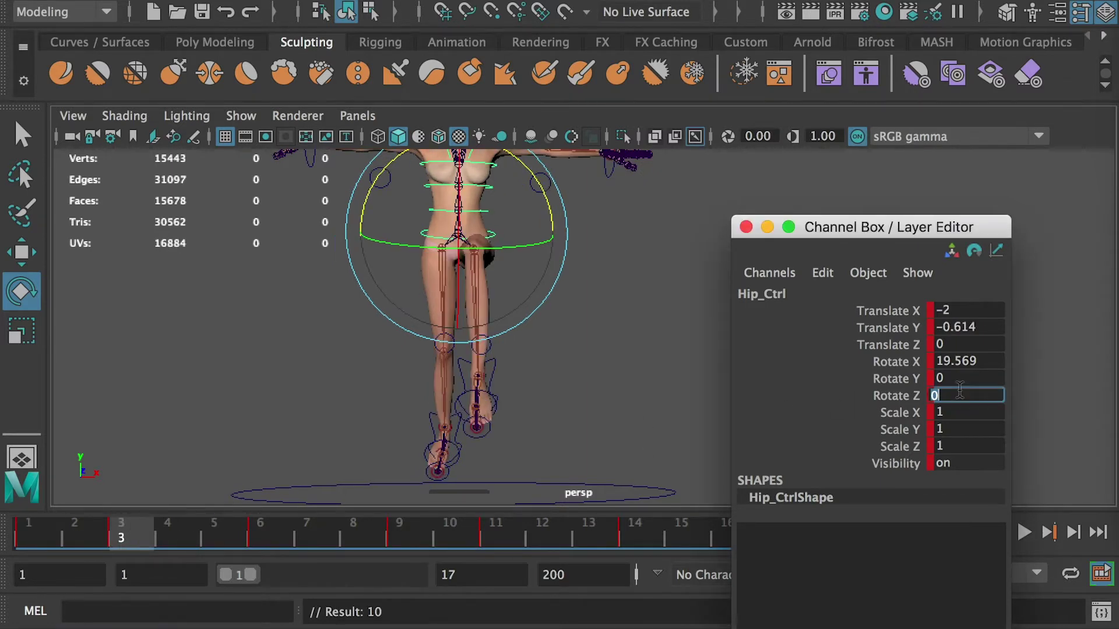
{"action": "type", "text": "-2"}
{"action": "key", "text": "Return"}
{"action": "key", "text": "s"}
At frame 6, set the hip control's Rotate Z to 2 and key it
{"action": "left_click", "coordinate": [268, 536]}
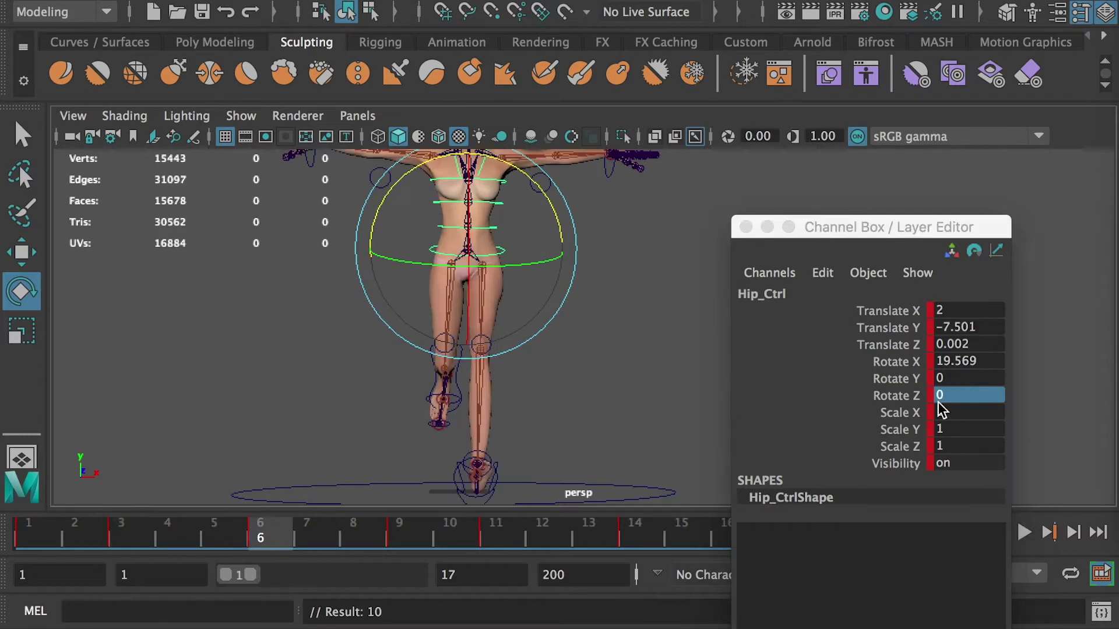
{"action": "left_click", "coordinate": [955, 395]}
{"action": "type", "text": "2"}
{"action": "key", "text": "Return"}
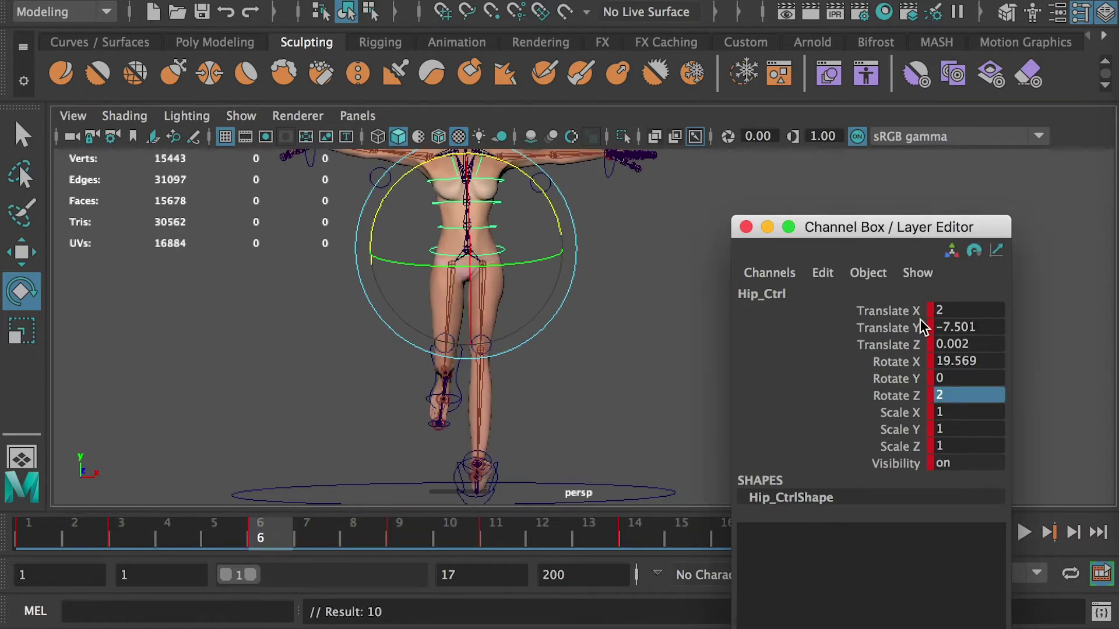
At frame 9, set the hip control's Rotate Z to 6 and key it
{"action": "left_click", "coordinate": [398, 528]}
{"action": "left_click", "coordinate": [972, 395]}
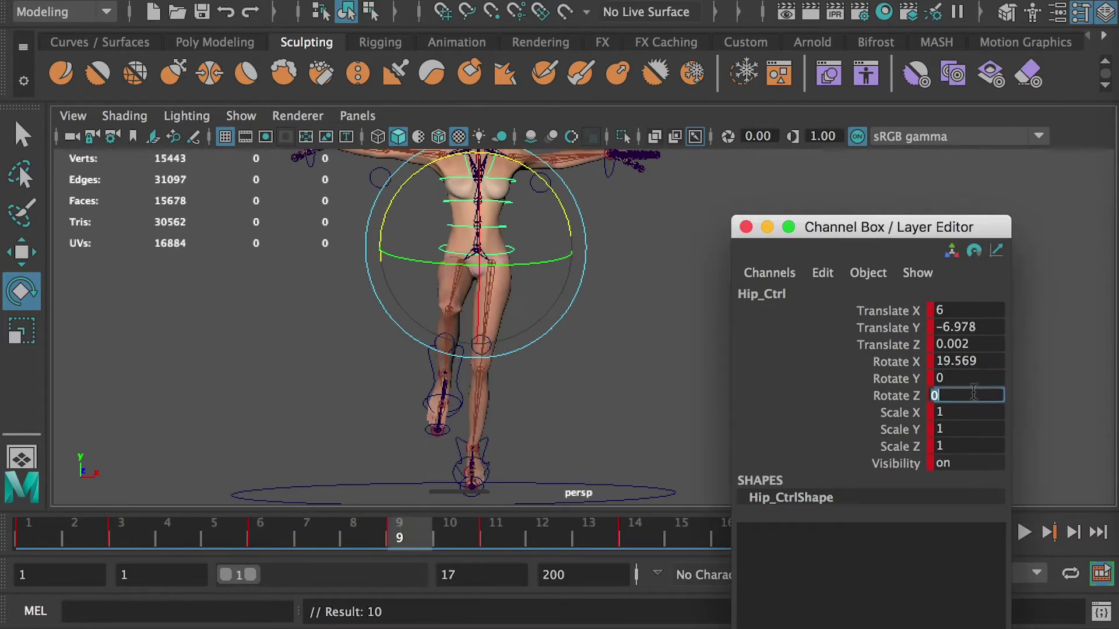
{"action": "type", "text": "6"}
{"action": "key", "text": "Return"}
{"action": "key", "text": "s"}
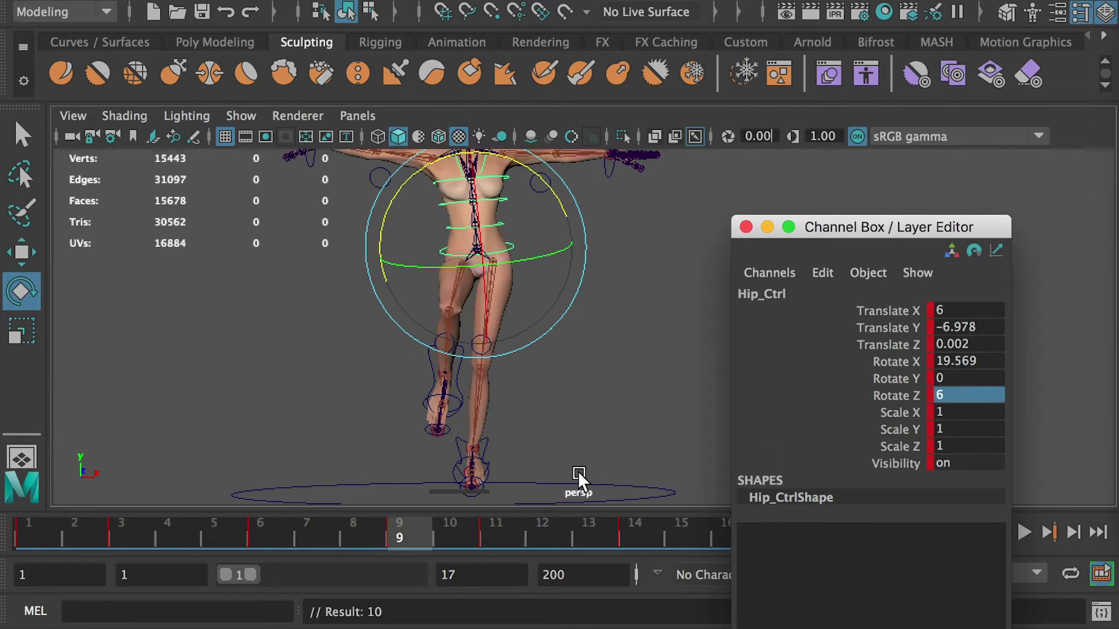
At frame 11, set the hip control's Rotate Z to 2 and key it
{"action": "left_click", "coordinate": [493, 536]}
{"action": "left_click", "coordinate": [959, 395]}
{"action": "type", "text": "2"}
{"action": "key", "text": "Return"}
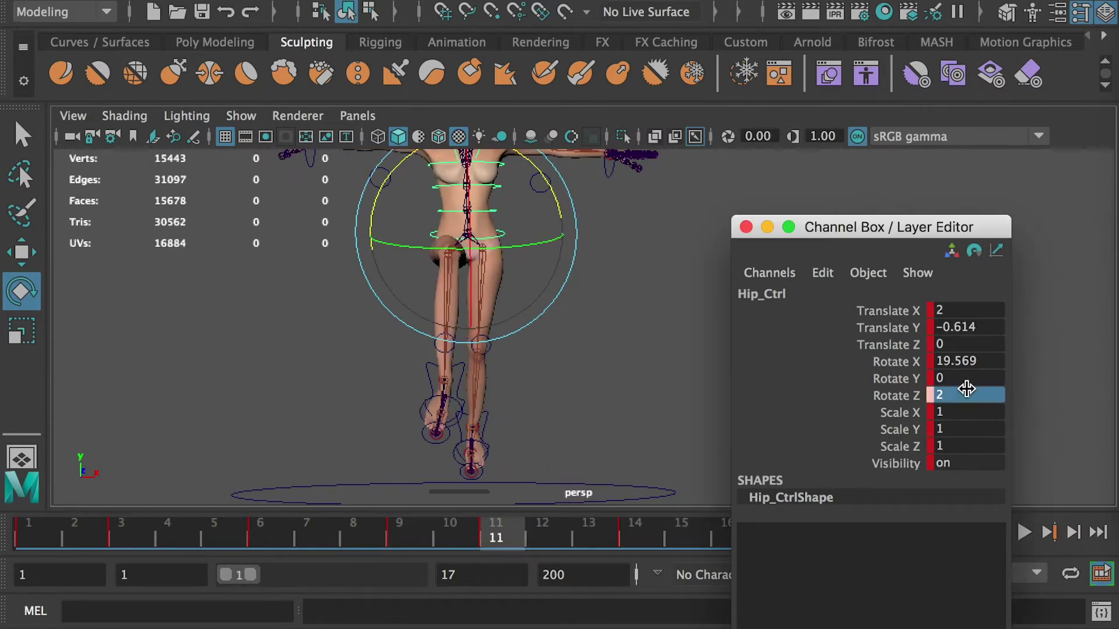
At frame 14, set the hip control's Rotate Z to -2 and key it
{"action": "left_click", "coordinate": [648, 529]}
{"action": "left_click", "coordinate": [956, 396]}
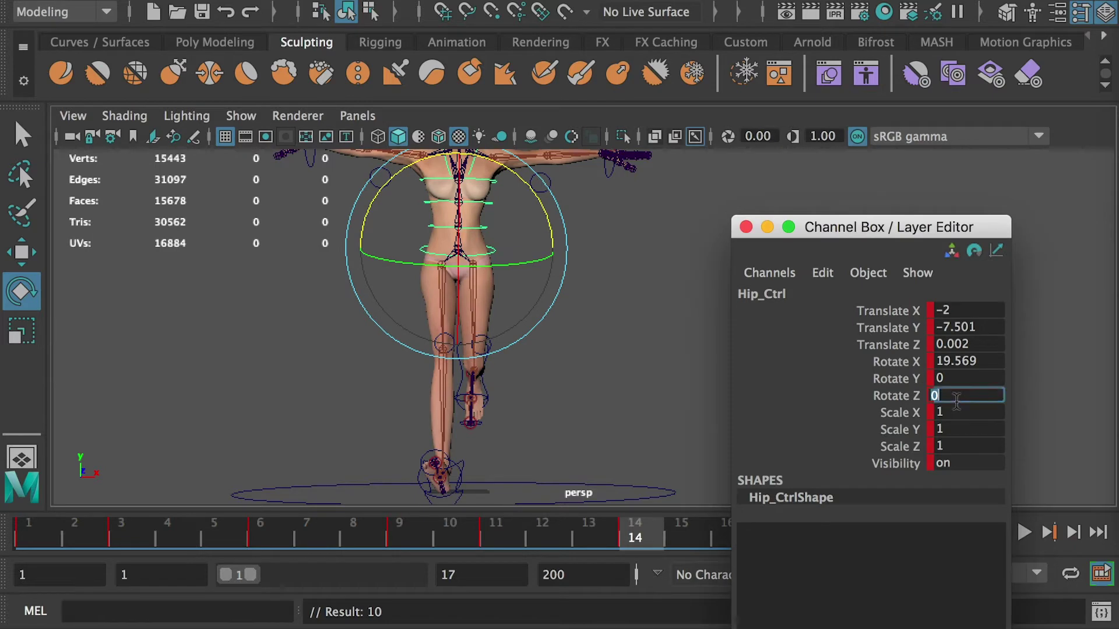
{"action": "type", "text": "-2"}
{"action": "key", "text": "Return"}
{"action": "key", "text": "s"}
At frame 17, set the hip control's Rotate Z to -6 and key it
{"action": "left_click_drag", "start_coordinate": [905, 226], "coordinate": [1039, 234]}
{"action": "left_click", "coordinate": [775, 533]}
{"action": "left_click", "coordinate": [1082, 406]}
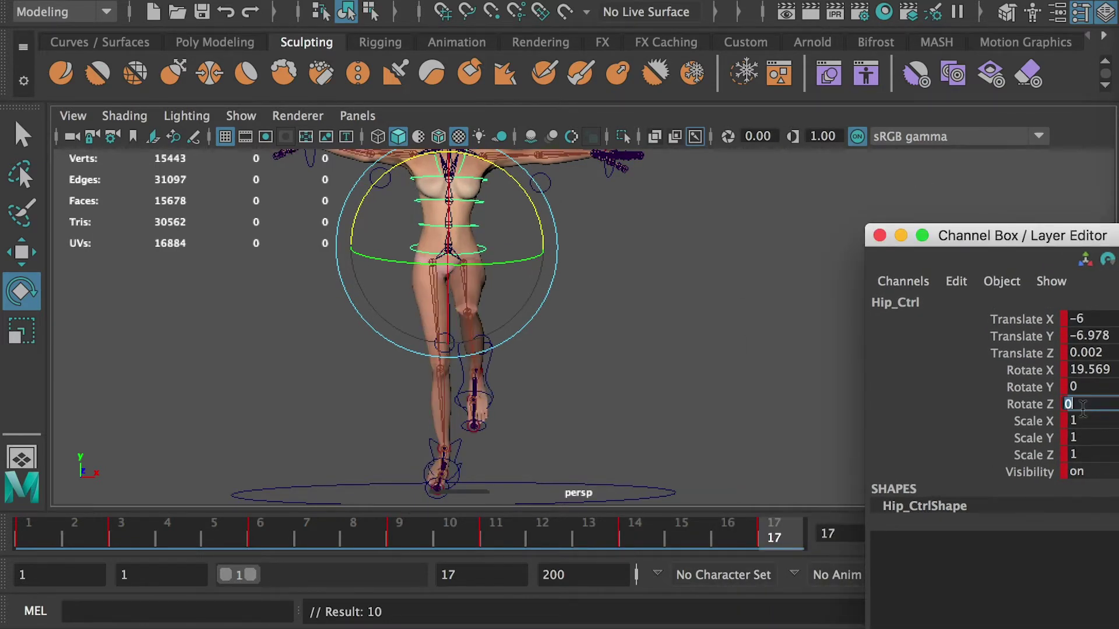
{"action": "type", "text": "-6"}
{"action": "key", "text": "Return"}
{"action": "key", "text": "s"}
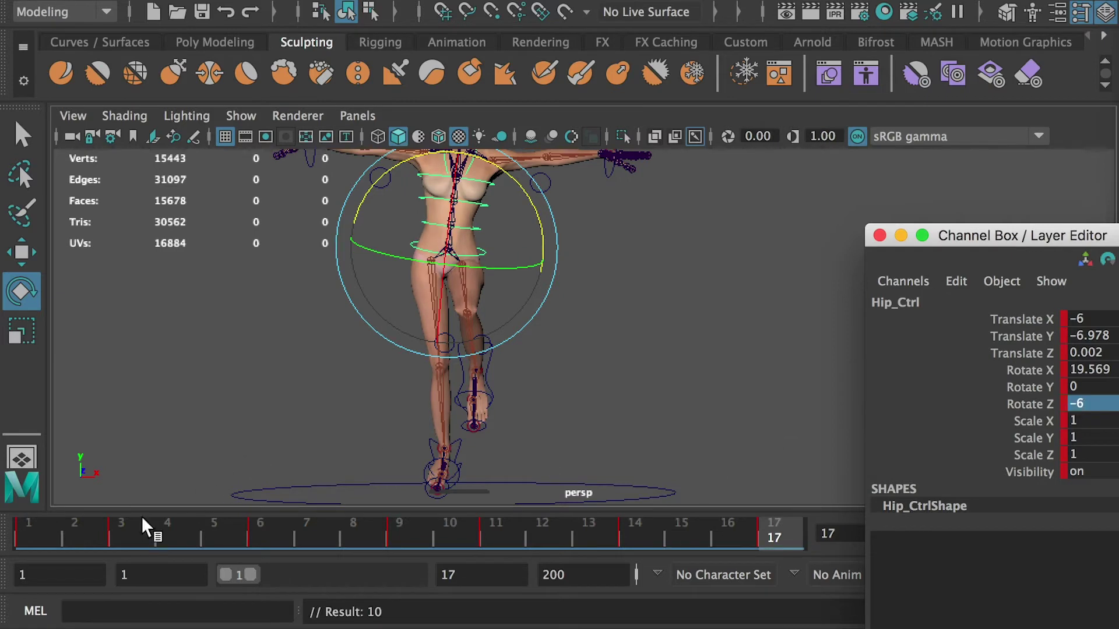
Scrub between frames 1 and 12 to examine the hip control's Translate X and Rotate Z, and return to frame 1
{"action": "left_click", "coordinate": [106, 527]}
{"action": "left_click", "coordinate": [55, 530]}
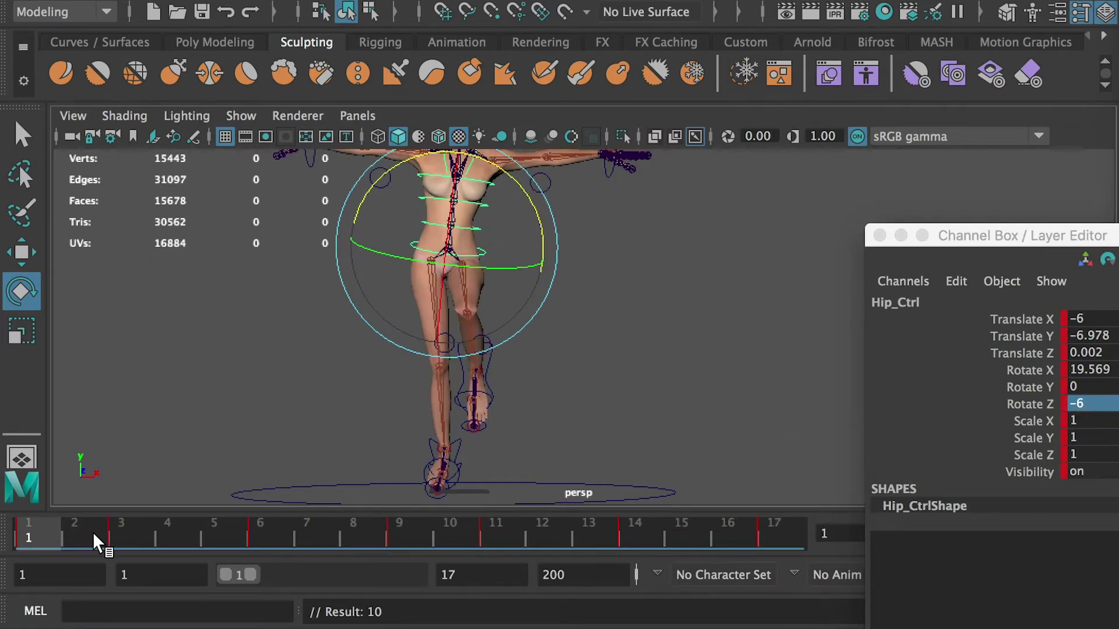
{"action": "left_click", "coordinate": [113, 541]}
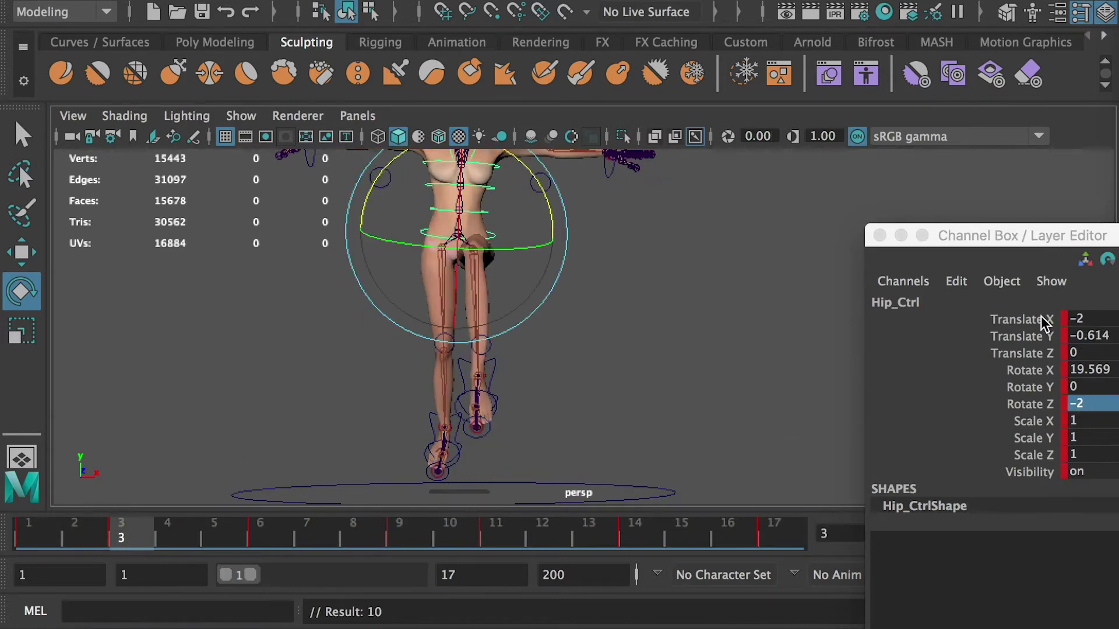
{"action": "left_click", "coordinate": [1032, 319]}
{"action": "left_click", "coordinate": [1017, 406], "text": "ctrl"}
{"action": "left_click", "coordinate": [98, 528]}
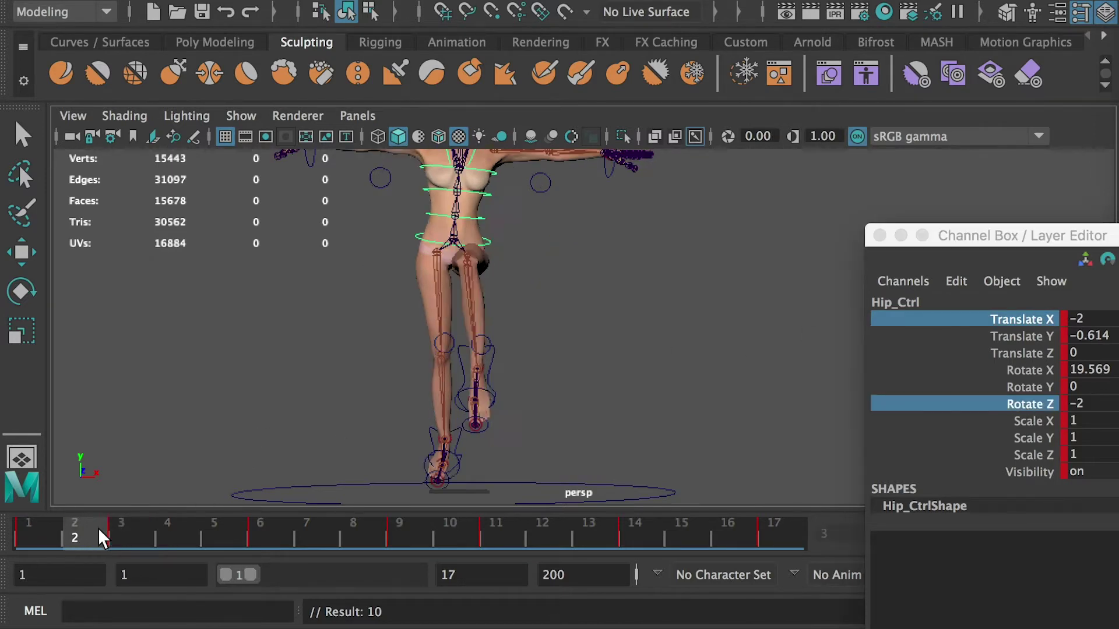
{"action": "left_click", "coordinate": [41, 526]}
{"action": "left_click", "coordinate": [126, 535]}
{"action": "left_click_drag", "start_coordinate": [125, 533], "coordinate": [538, 555]}
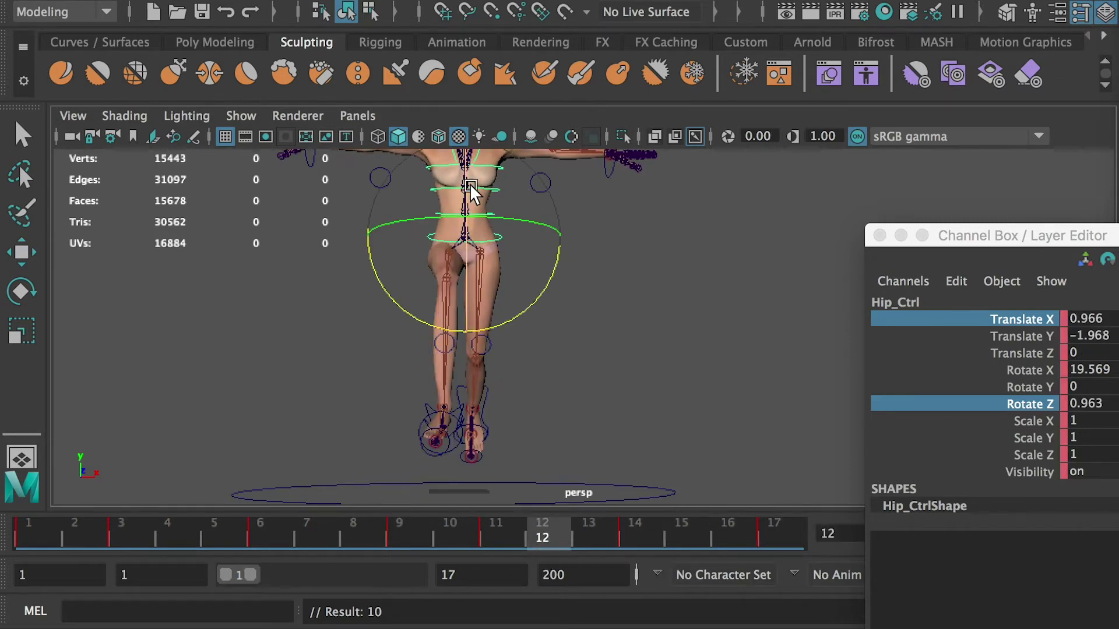
{"action": "left_click", "coordinate": [37, 538]}
{"action": "left_click_drag", "start_coordinate": [46, 538], "coordinate": [29, 518]}
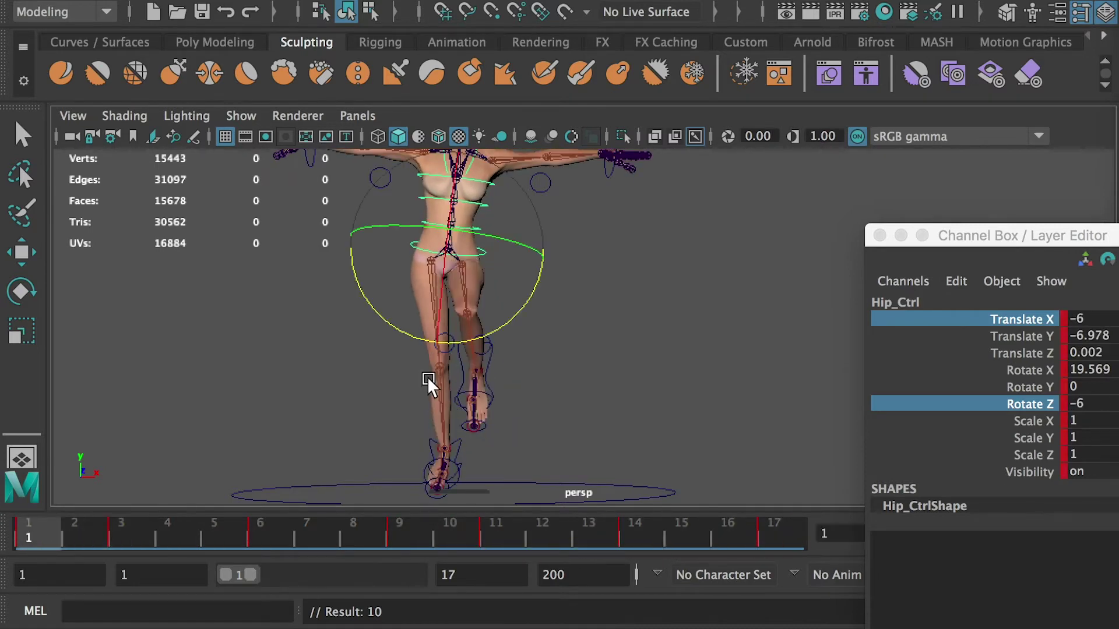
Try tilting Spine2_Ctrl about 14.4 degrees around Z at frame 1 to counter the hip tilt
{"action": "left_click", "coordinate": [259, 307]}
{"action": "left_click", "coordinate": [421, 198]}
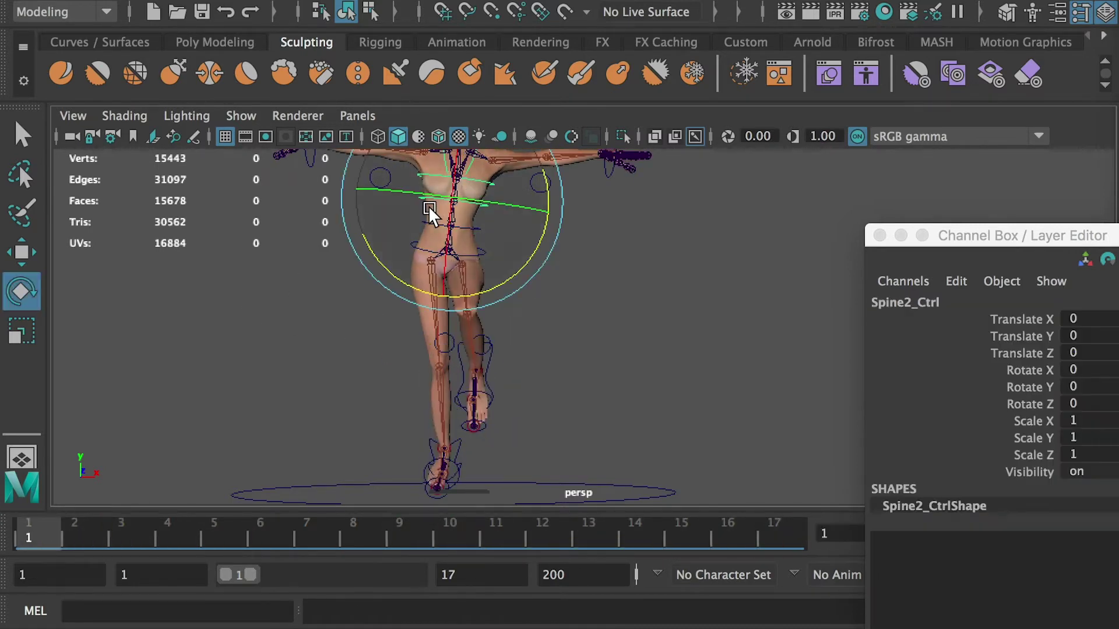
{"action": "left_click_drag", "start_coordinate": [514, 278], "coordinate": [518, 244]}
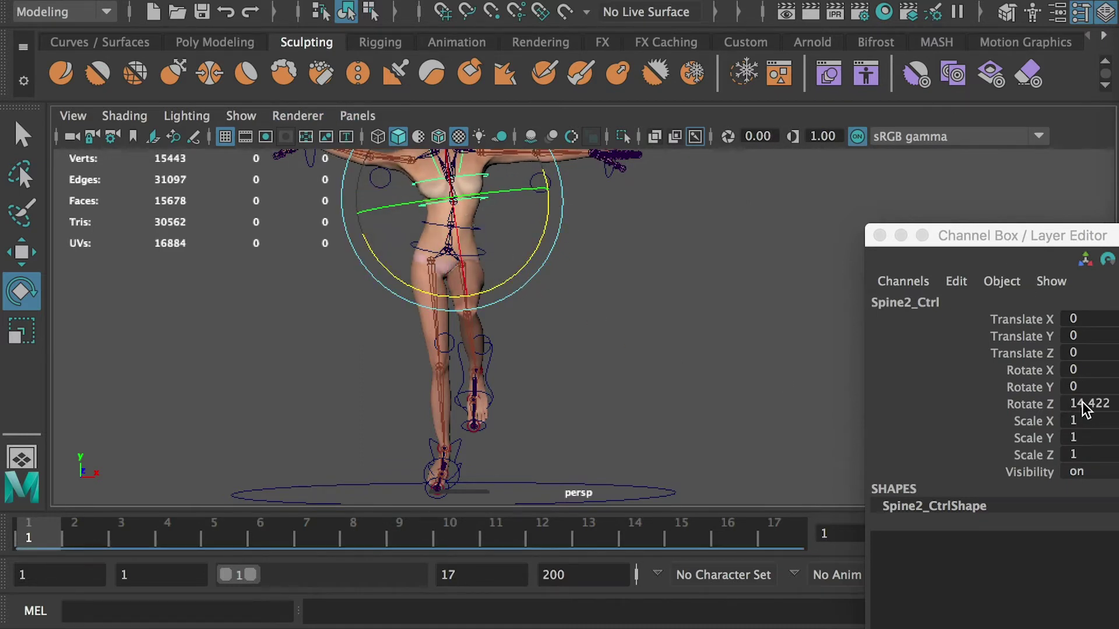
{"action": "left_click_drag", "start_coordinate": [1024, 234], "coordinate": [912, 227]}
{"action": "key", "text": "ctrl+z"}
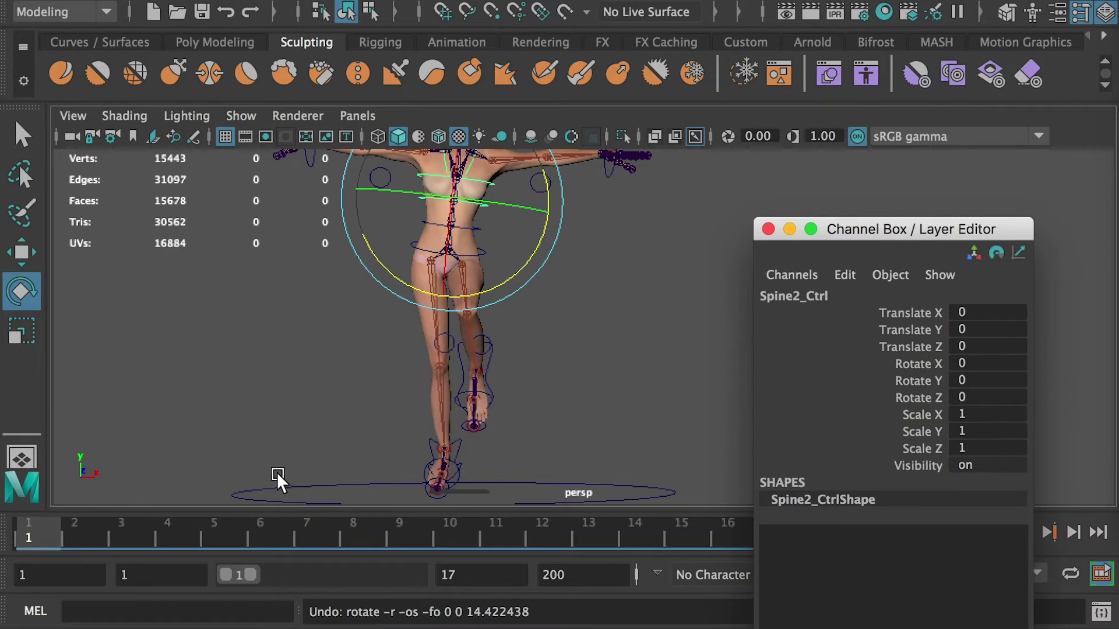
At frame 1, set Spine2_Ctrl's Rotate Z to 3 and key it
{"action": "left_click", "coordinate": [564, 254]}
{"action": "left_click", "coordinate": [490, 198]}
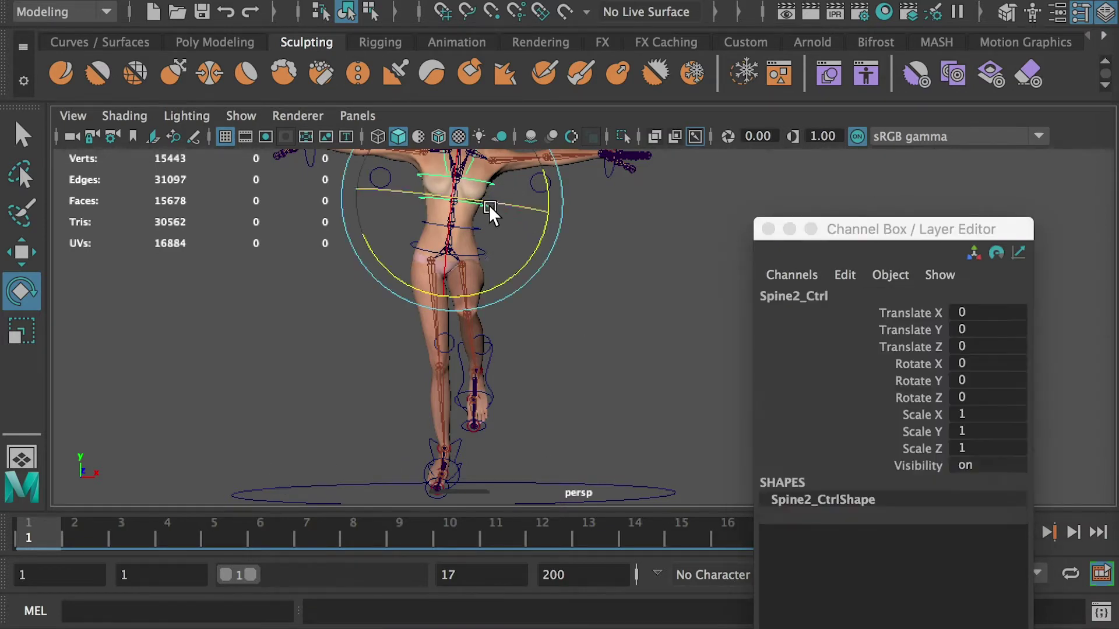
{"action": "left_click", "coordinate": [971, 397]}
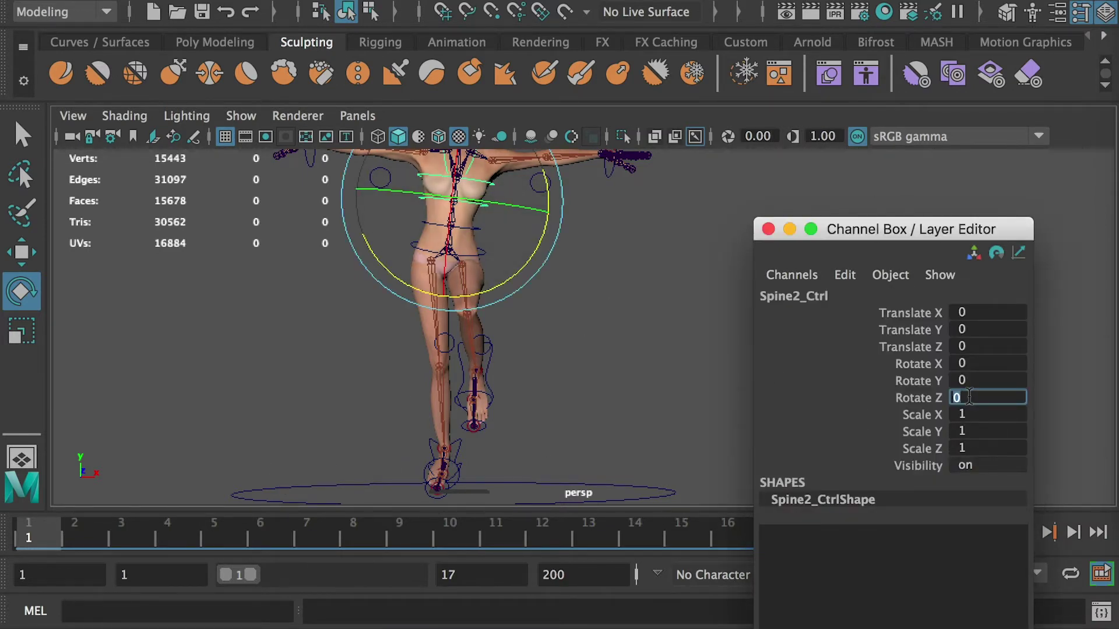
{"action": "type", "text": "3"}
{"action": "key", "text": "Return"}
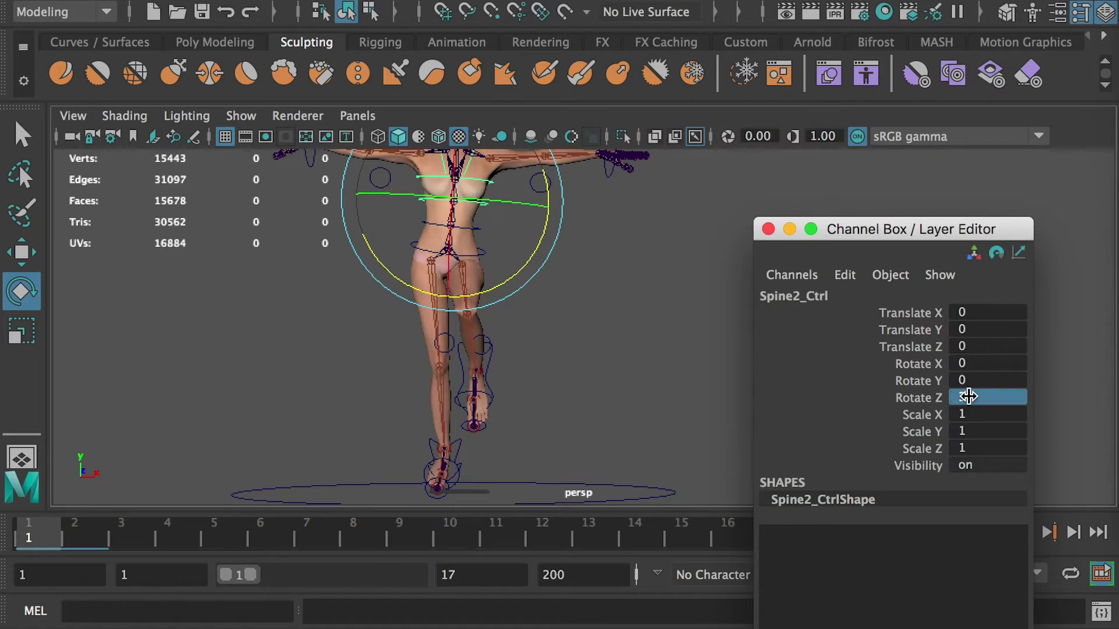
{"action": "key", "text": "s"}
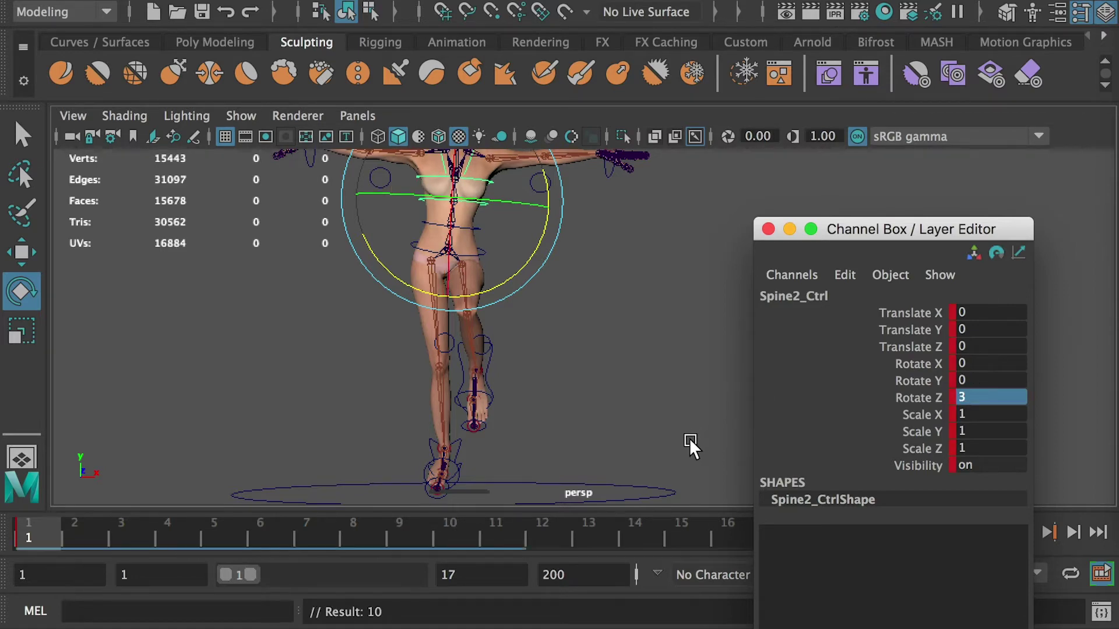
Try tilting Spine2_Ctrl a further 6.5 degrees or so around Z at frame 1
{"action": "left_click_drag", "start_coordinate": [44, 524], "coordinate": [9, 522]}
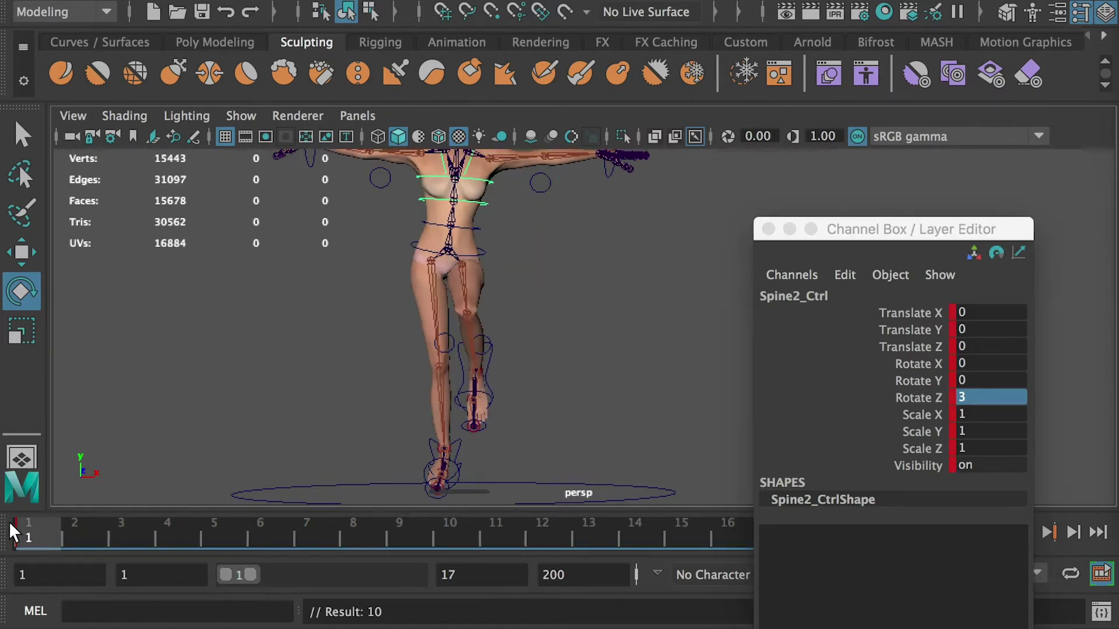
{"action": "left_click_drag", "start_coordinate": [530, 260], "coordinate": [530, 271]}
{"action": "key", "text": "ctrl+z"}
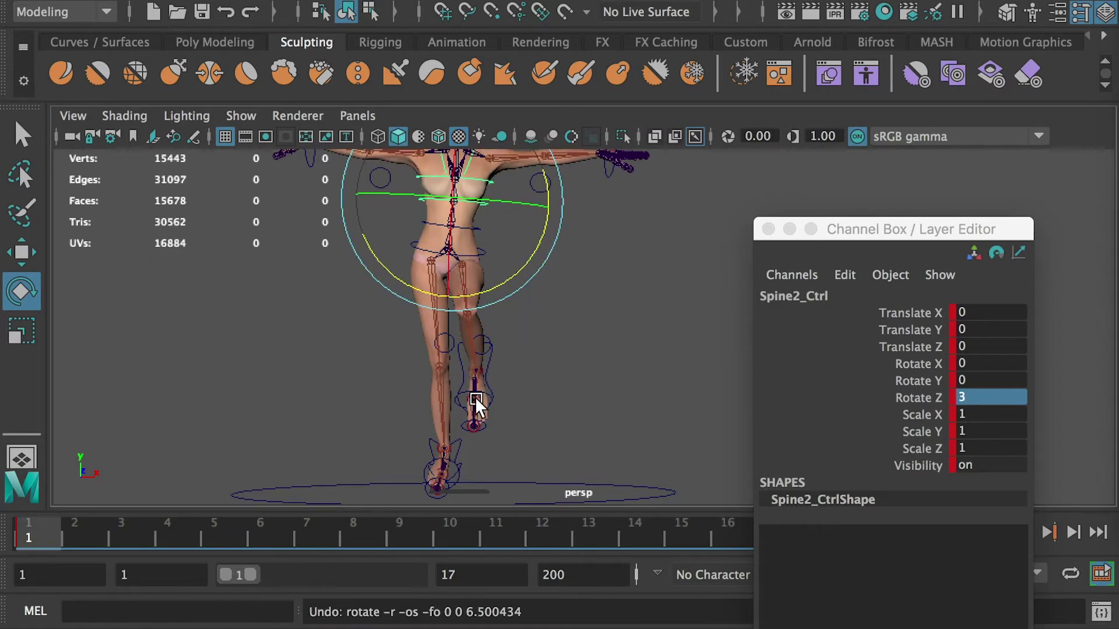
At frame 9, set Spine2_Ctrl's Rotate Z to -3 and key it
{"action": "left_click_drag", "start_coordinate": [314, 529], "coordinate": [395, 528]}
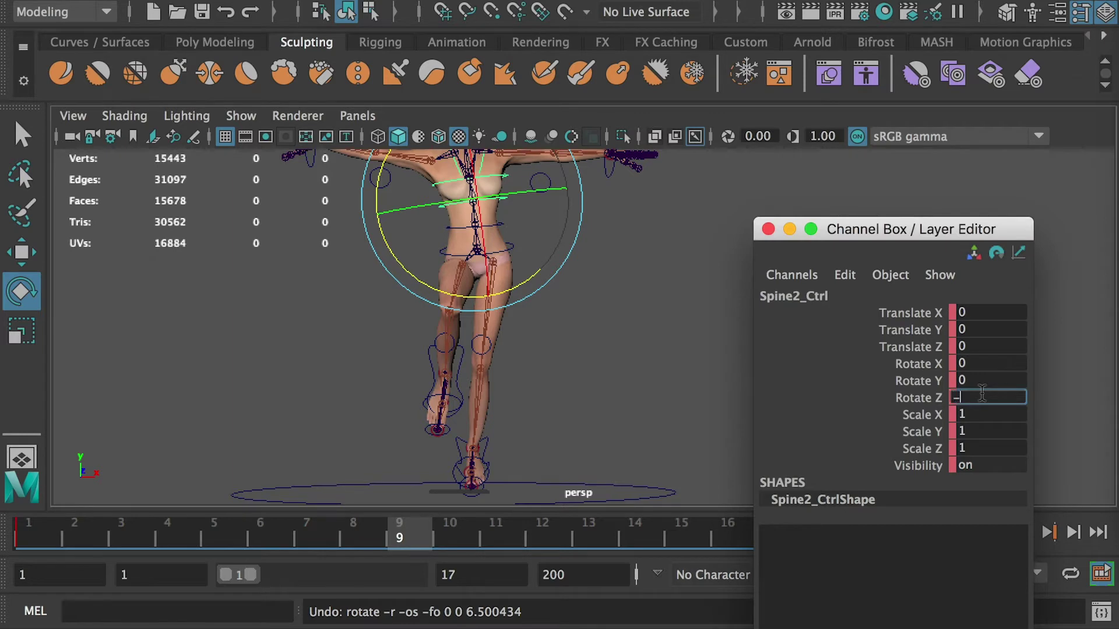
{"action": "type", "text": "3"}
{"action": "key", "text": "Return"}
{"action": "key", "text": "s"}
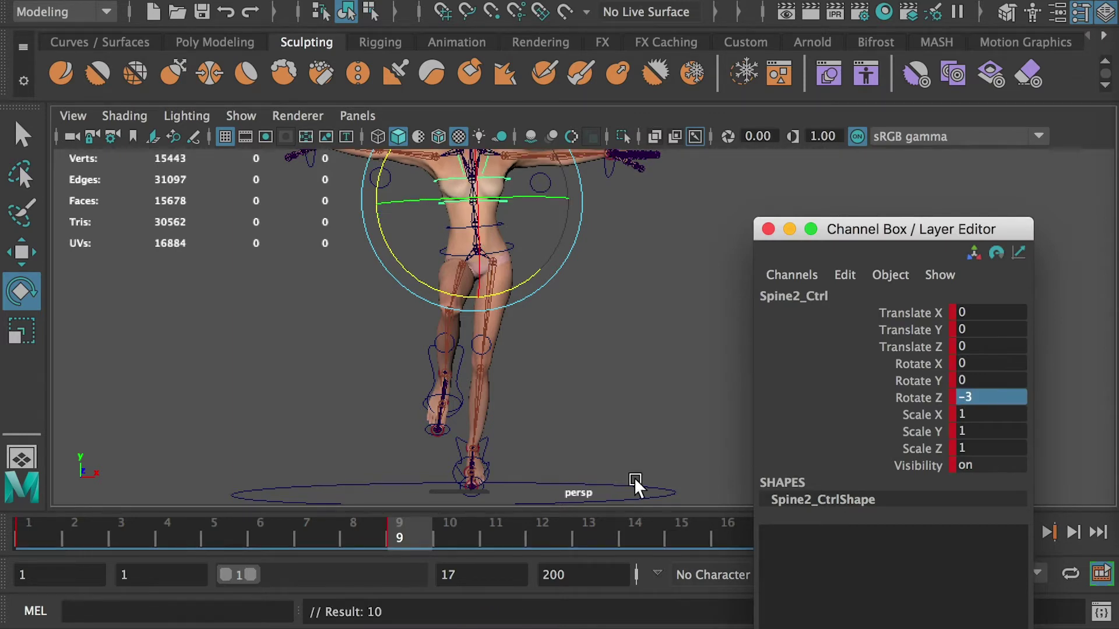
At frame 17, set Spine2_Ctrl's Rotate Z to 3 and key it to match the first frame
{"action": "left_click_drag", "start_coordinate": [863, 243], "coordinate": [970, 265]}
{"action": "left_click", "coordinate": [772, 533]}
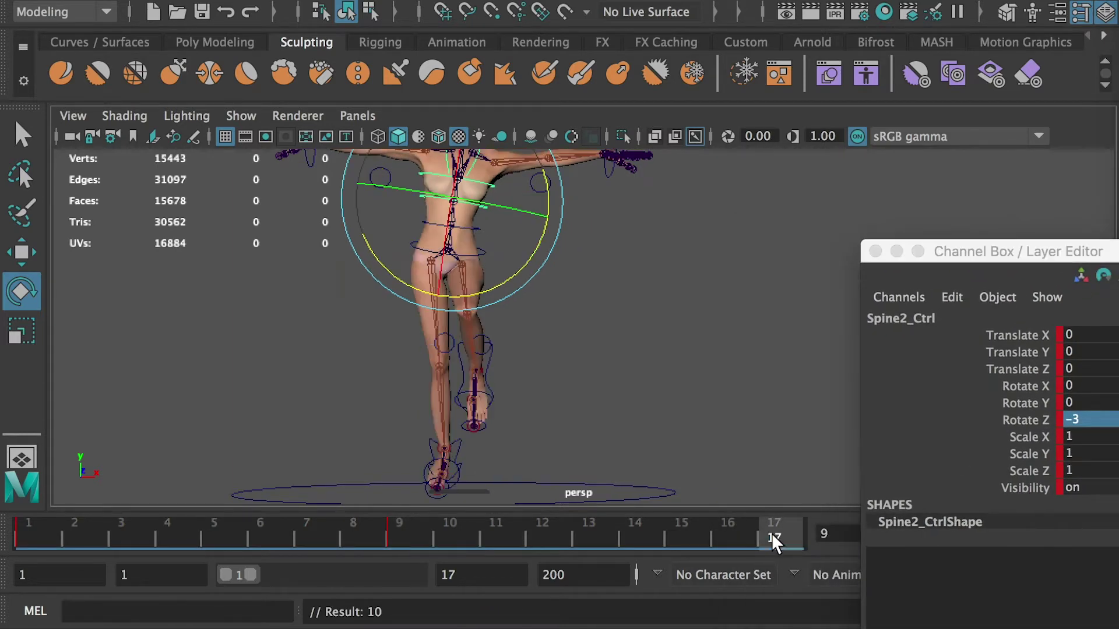
{"action": "left_click", "coordinate": [1101, 417]}
{"action": "type", "text": "3"}
{"action": "key", "text": "Return"}
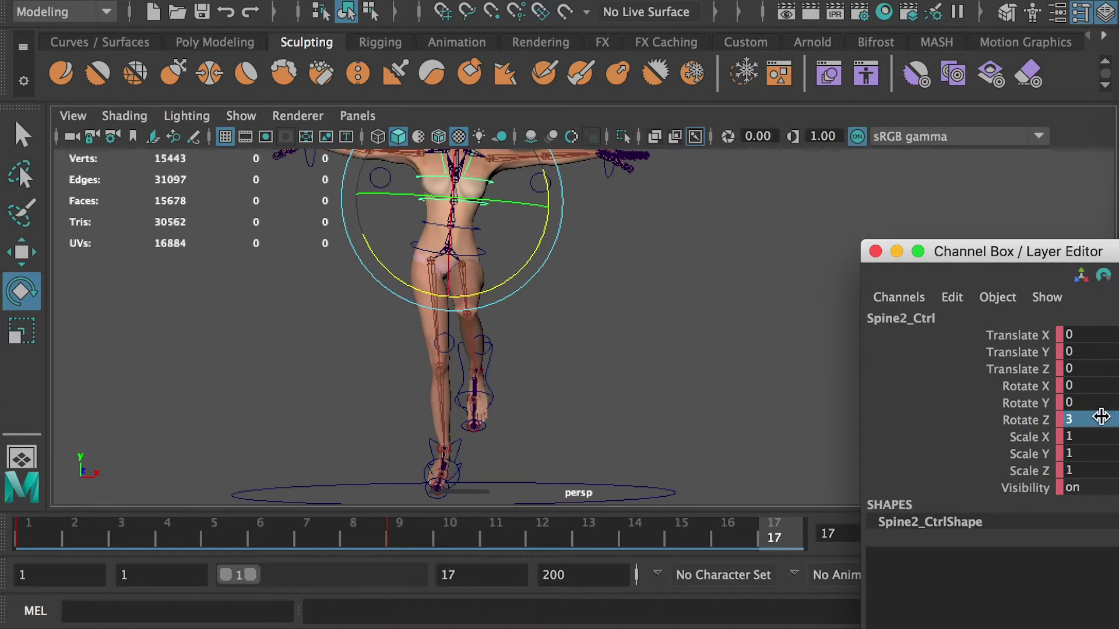
{"action": "key", "text": "s"}
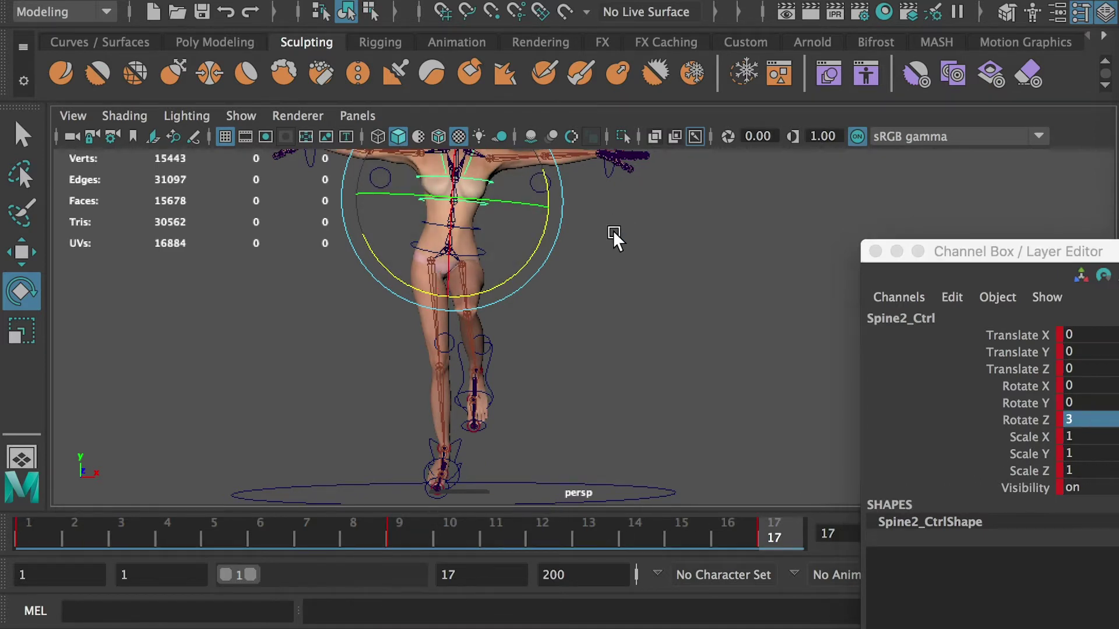
Copy all of Spine2_Ctrl's keys across frames 1 to 17
{"action": "left_click", "coordinate": [613, 230]}
{"action": "left_click", "coordinate": [479, 176]}
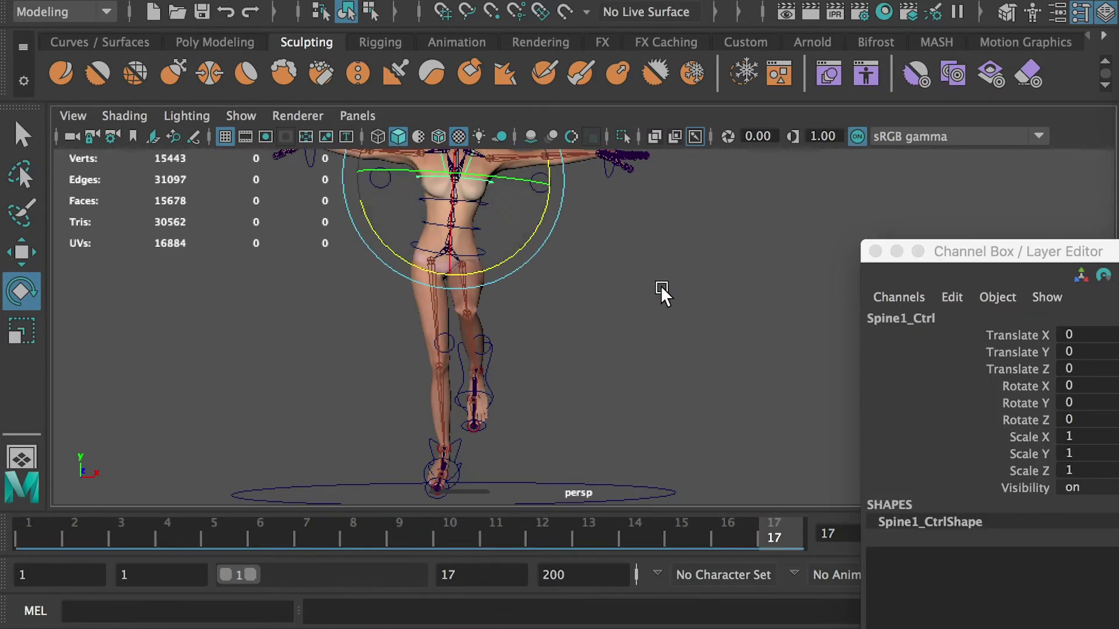
{"action": "left_click", "coordinate": [659, 289]}
{"action": "left_click", "coordinate": [490, 203]}
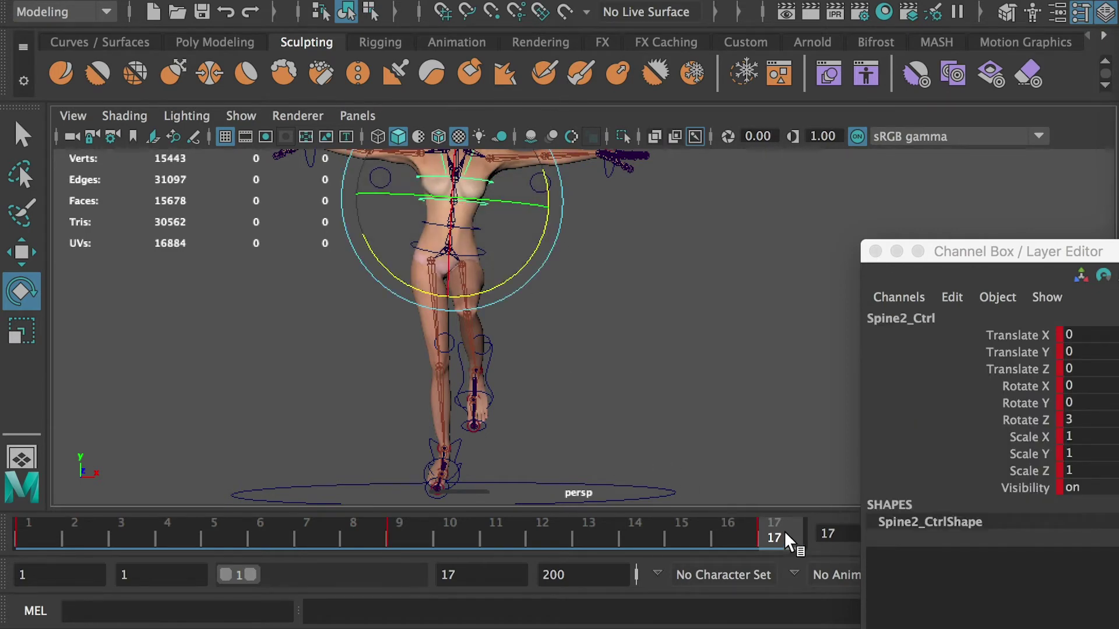
{"action": "left_click_drag", "start_coordinate": [784, 530], "coordinate": [27, 522], "text": "shift"}
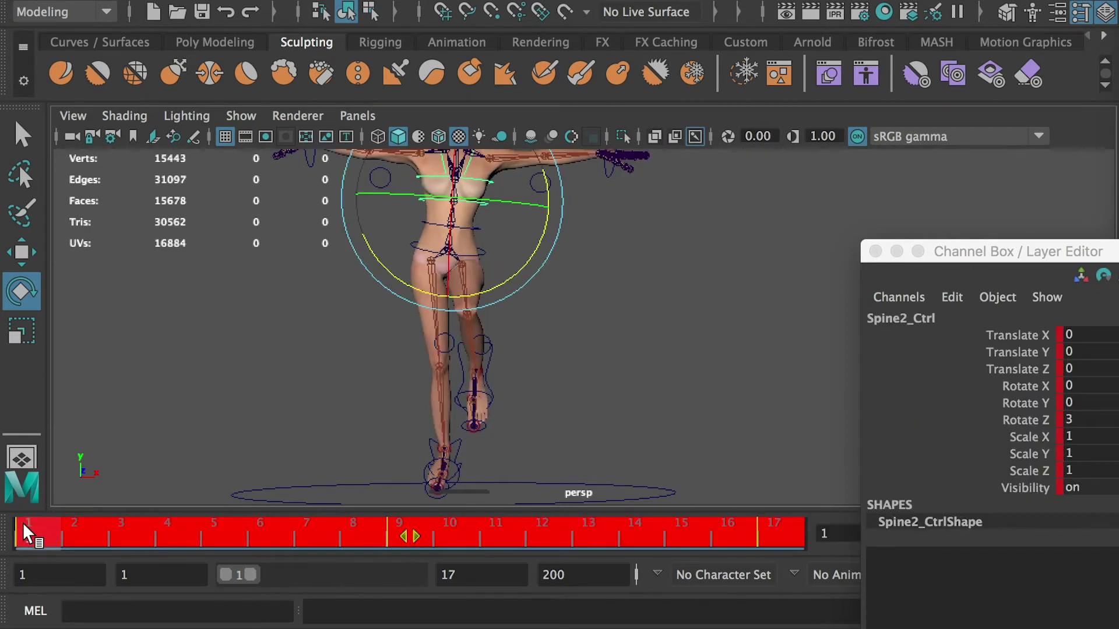
{"action": "right_click", "coordinate": [23, 523]}
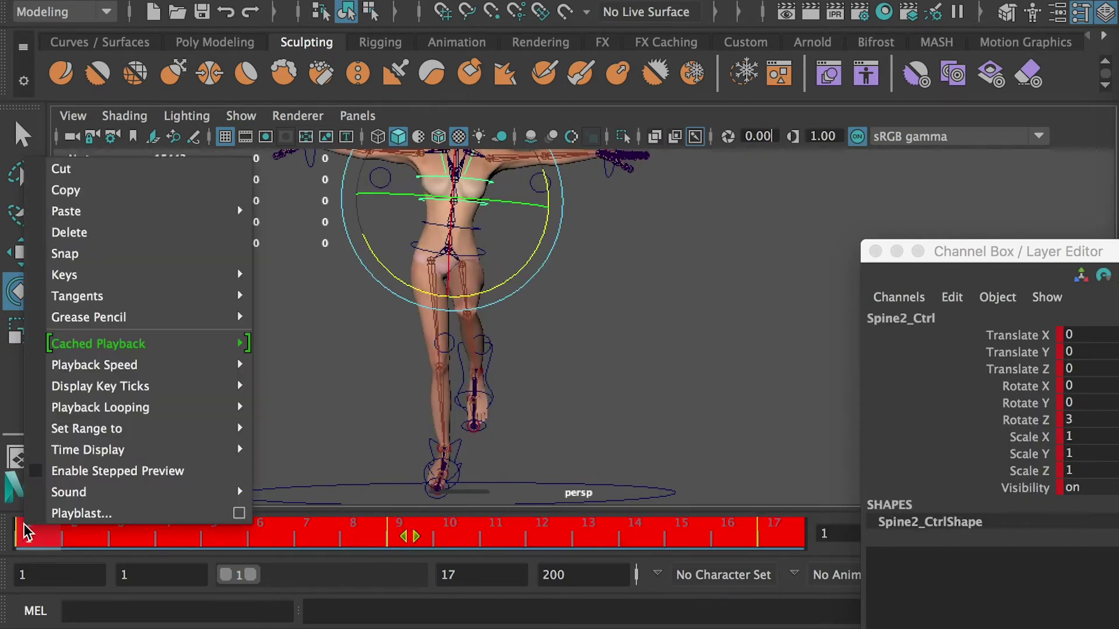
{"action": "left_click", "coordinate": [67, 191]}
Paste the copied spine keys onto Spine1_Ctrl, starting at frame 1
{"action": "left_click", "coordinate": [533, 198]}
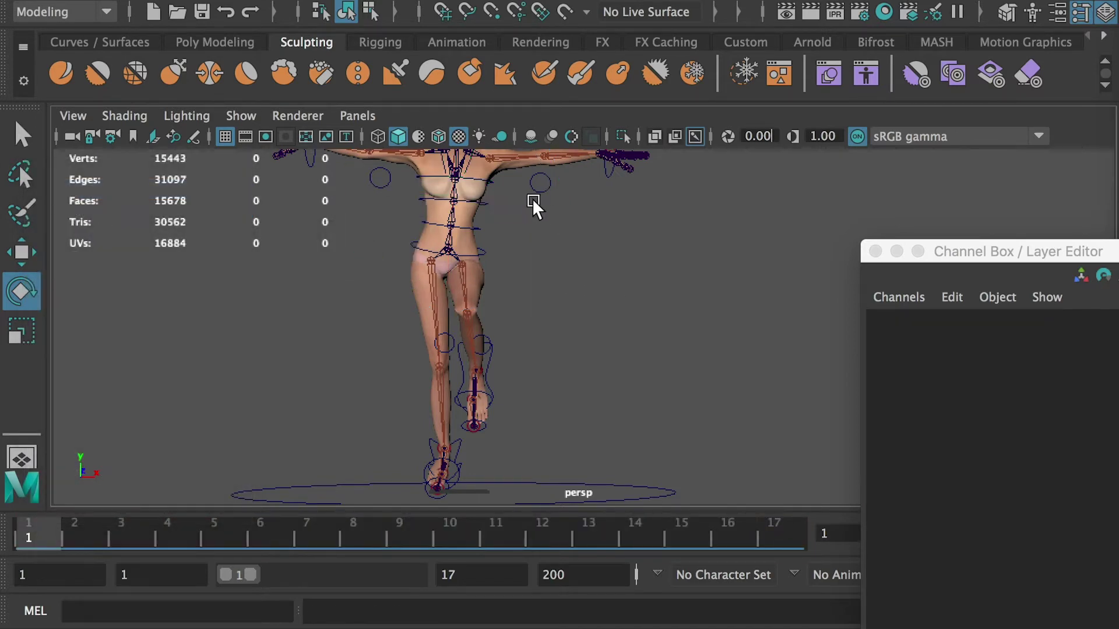
{"action": "left_click", "coordinate": [480, 174]}
{"action": "left_click_drag", "start_coordinate": [84, 531], "coordinate": [22, 531]}
{"action": "right_click", "coordinate": [26, 526]}
{"action": "mouse_move", "coordinate": [100, 211]}
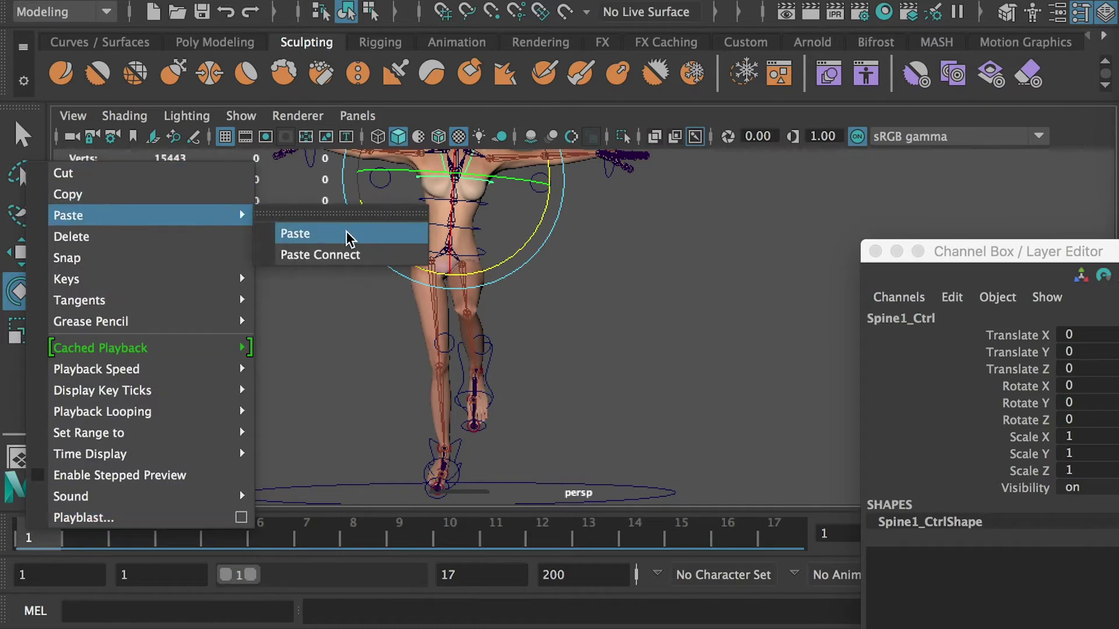
{"action": "left_click", "coordinate": [346, 231]}
Scrub and play back the run cycle to examine the spine's counter-tilt against the hips
{"action": "left_click_drag", "start_coordinate": [70, 533], "coordinate": [647, 520]}
{"action": "middle_click_drag", "start_coordinate": [561, 298], "coordinate": [533, 418], "text": "alt"}
{"action": "left_click_drag", "start_coordinate": [1030, 256], "coordinate": [1118, 309]}
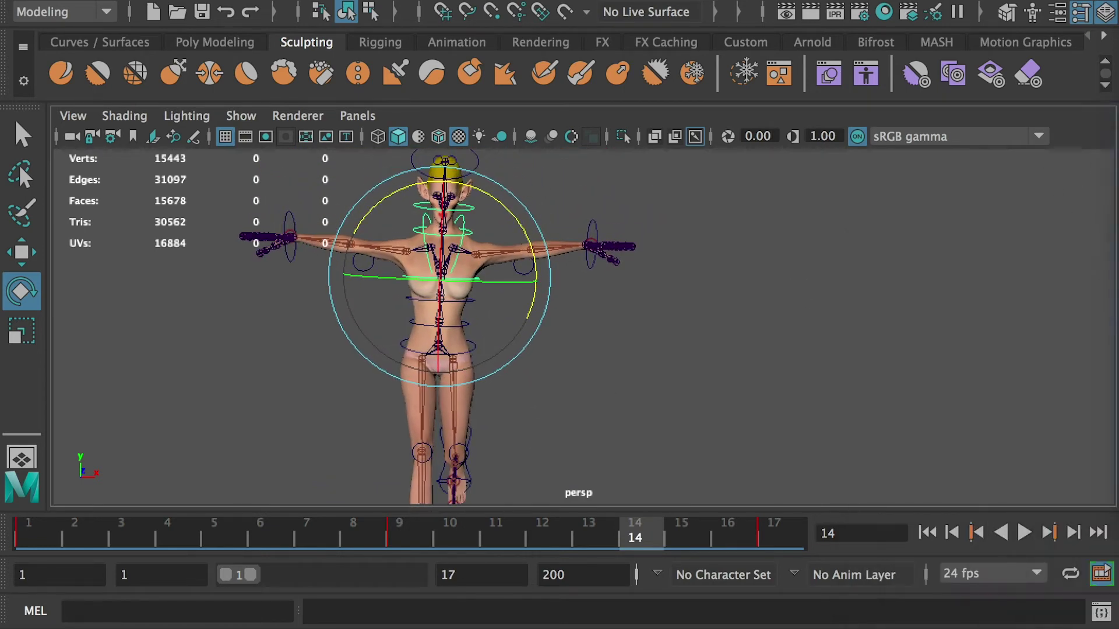
{"action": "left_click", "coordinate": [1023, 532]}
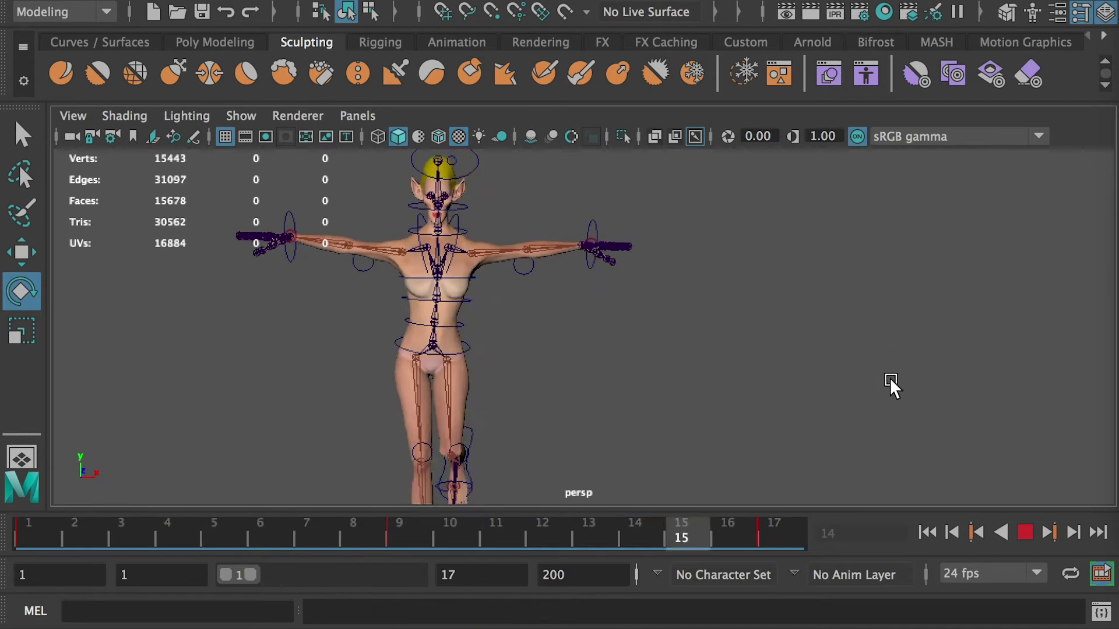
{"action": "left_click_drag", "start_coordinate": [829, 317], "coordinate": [803, 316], "text": "alt"}
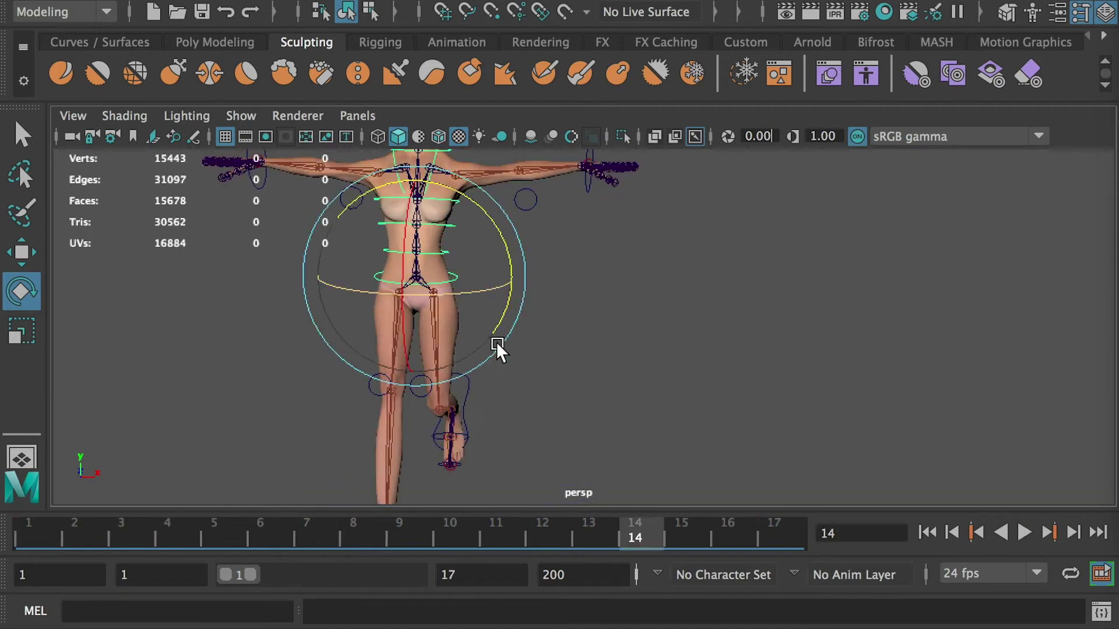
Try rotating Hip_Ctrl about -10.25 degrees around Y at frame 1
{"action": "mouse_move", "coordinate": [496, 343]}
{"action": "left_mouse_down", "text": "alt"}
{"action": "mouse_move", "coordinate": [632, 402]}
{"action": "mouse_move", "coordinate": [679, 401]}
{"action": "mouse_move", "coordinate": [495, 375]}
{"action": "mouse_move", "coordinate": [500, 364]}
{"action": "left_mouse_up", "text": "alt"}
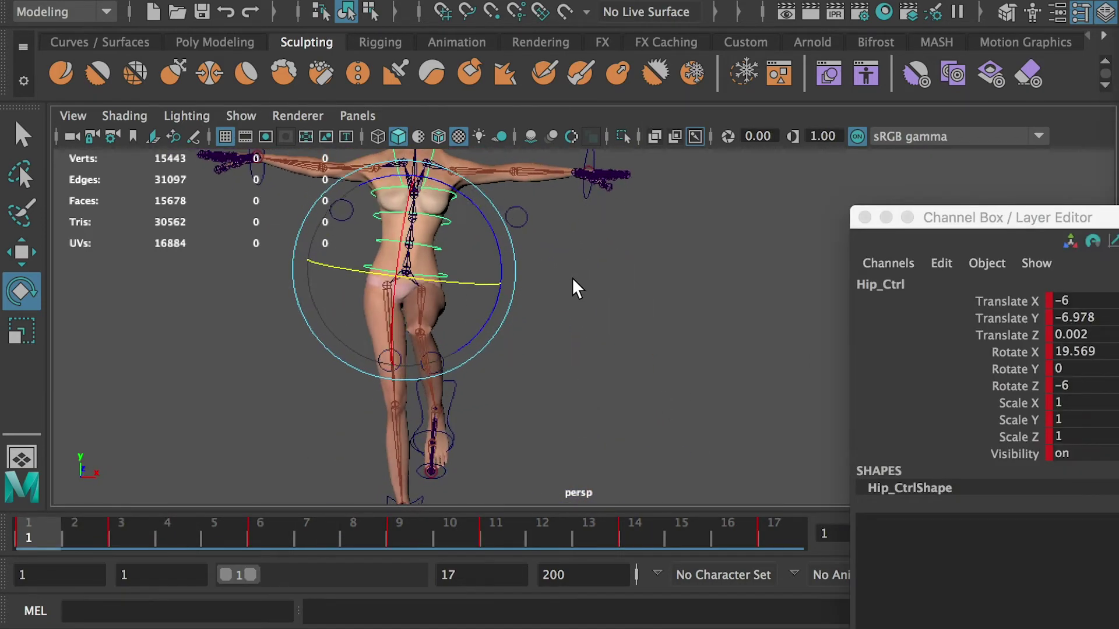
{"action": "mouse_move", "coordinate": [572, 278]}
{"action": "left_mouse_down", "text": "alt"}
{"action": "mouse_move", "coordinate": [482, 268]}
{"action": "mouse_move", "coordinate": [617, 320]}
{"action": "mouse_move", "coordinate": [552, 313]}
{"action": "mouse_move", "coordinate": [564, 286]}
{"action": "left_mouse_up", "text": "alt"}
{"action": "left_click_drag", "start_coordinate": [466, 278], "coordinate": [449, 275]}
{"action": "key", "text": "ctrl+z"}
Try a Rotate Y of -6 on Hip_Ctrl at frame 1
{"action": "double_click", "coordinate": [1104, 369]}
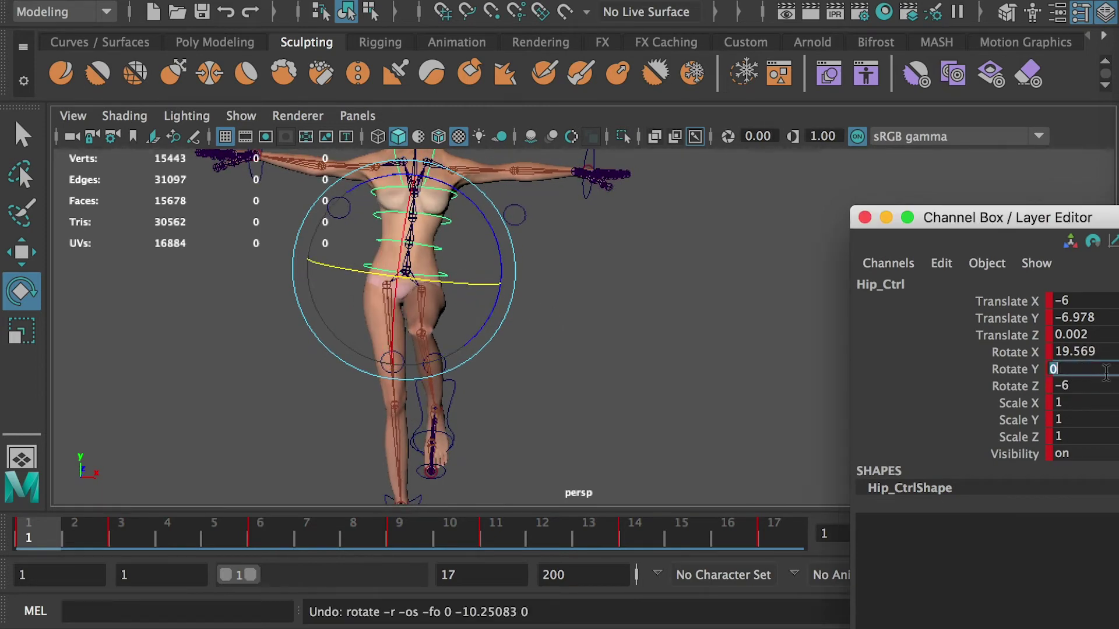
{"action": "type", "text": "-6"}
{"action": "key", "text": "Return"}
{"action": "left_click_drag", "start_coordinate": [471, 297], "coordinate": [476, 356], "text": "alt"}
Try a Rotate Y of -12 on Hip_Ctrl without keying it, and scrub the opening frames
{"action": "double_click", "coordinate": [1081, 370]}
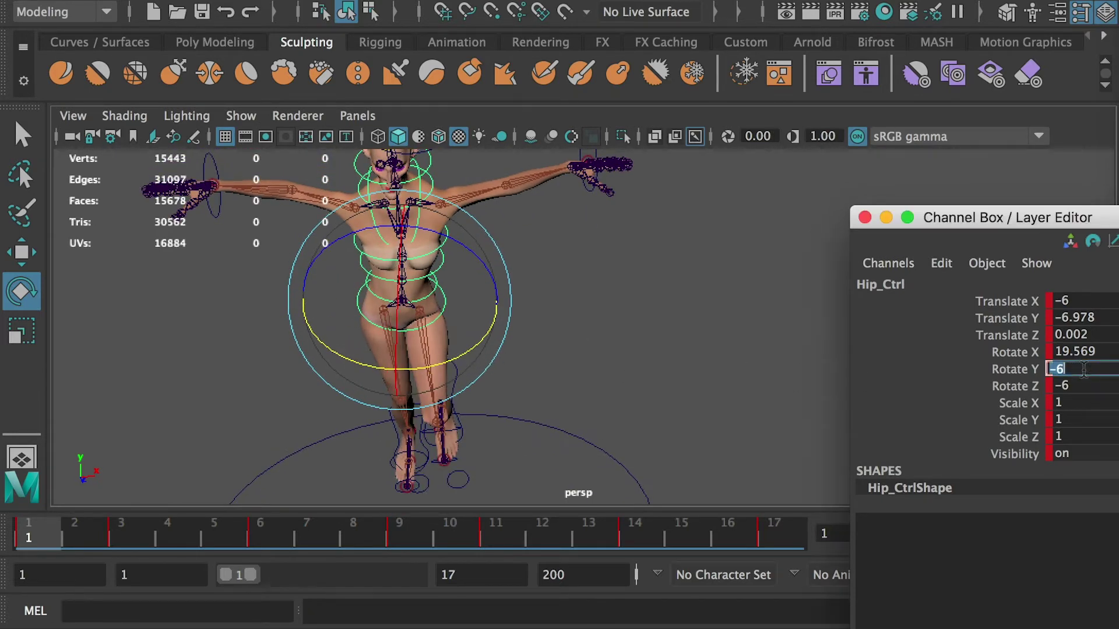
{"action": "type", "text": "-12"}
{"action": "key", "text": "Return"}
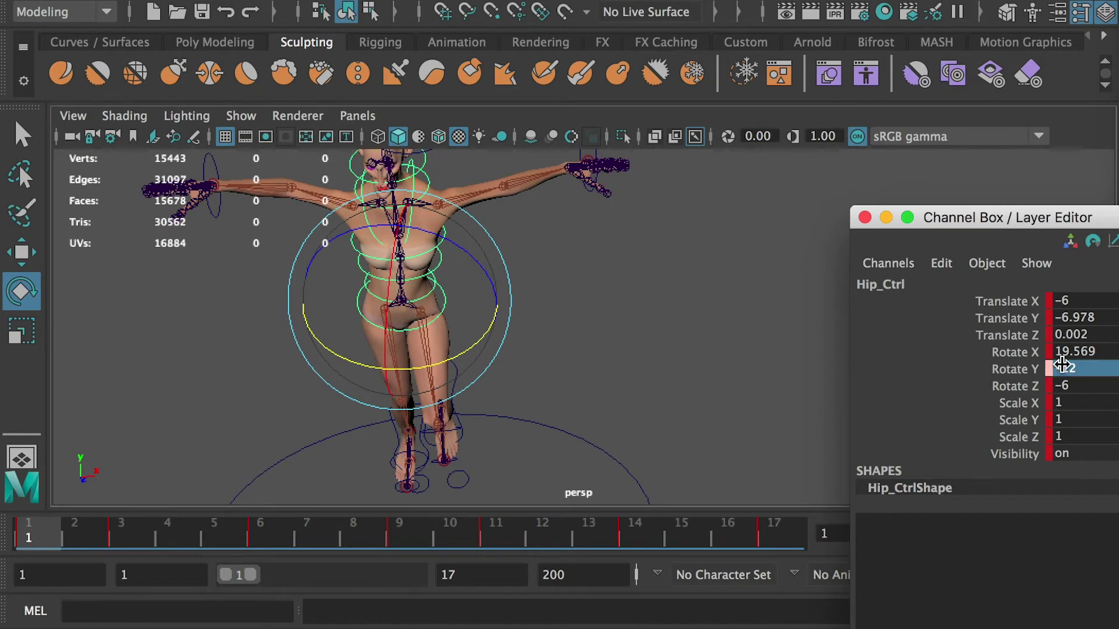
{"action": "left_click_drag", "start_coordinate": [501, 384], "coordinate": [489, 321], "text": "alt"}
{"action": "left_click", "coordinate": [1089, 369]}
{"action": "double_click", "coordinate": [1090, 369]}
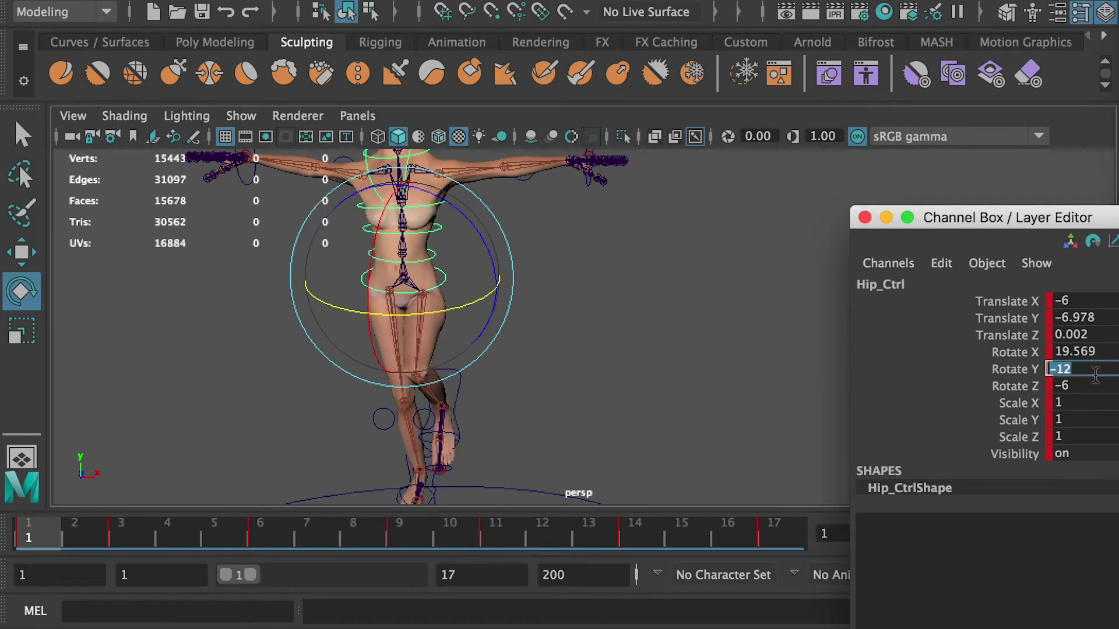
{"action": "left_click_drag", "start_coordinate": [205, 522], "coordinate": [51, 530]}
At frame 1, set Hip_Ctrl's Rotate Y to -12 and key it
{"action": "left_click", "coordinate": [1066, 369]}
{"action": "type", "text": "-12"}
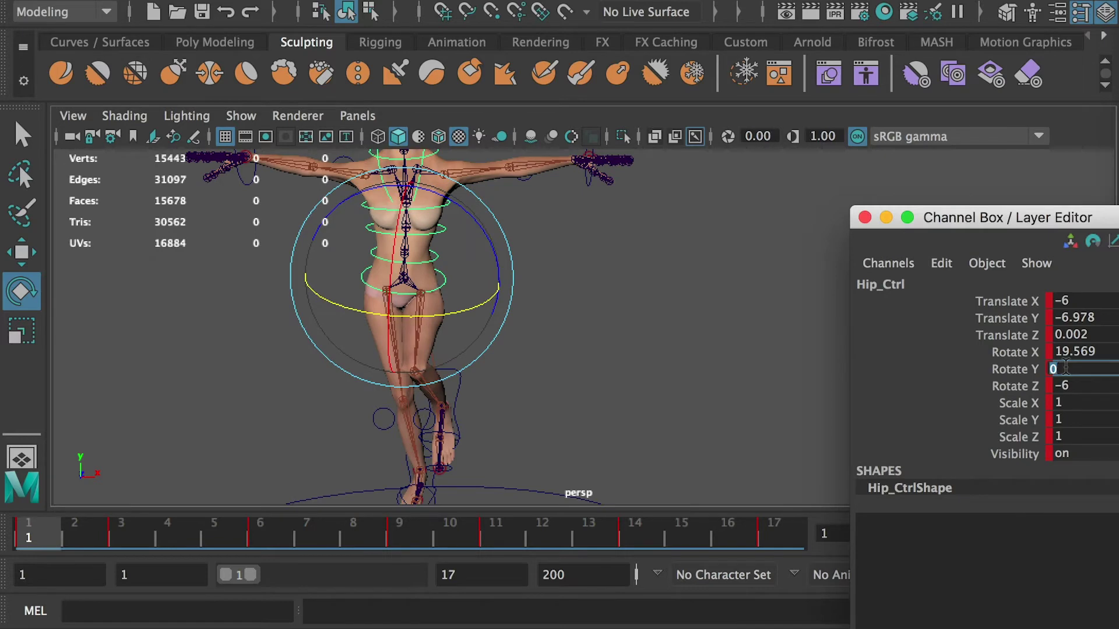
{"action": "key", "text": "Return"}
{"action": "key", "text": "s"}
At frame 9, set Hip_Ctrl's Rotate Y to 12 and key the opposite hip twist
{"action": "mouse_move", "coordinate": [471, 330]}
{"action": "left_mouse_down", "text": "alt"}
{"action": "mouse_move", "coordinate": [422, 339]}
{"action": "mouse_move", "coordinate": [442, 335]}
{"action": "mouse_move", "coordinate": [437, 489]}
{"action": "left_mouse_up", "text": "alt"}
{"action": "left_click", "coordinate": [396, 533]}
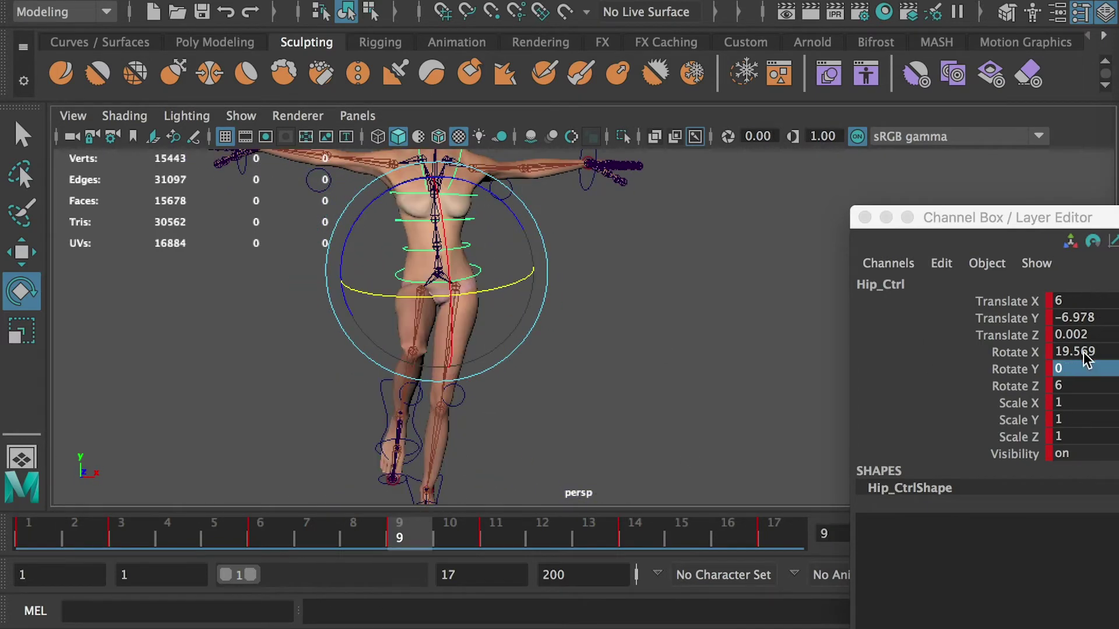
{"action": "left_click", "coordinate": [1073, 370]}
{"action": "type", "text": "12"}
{"action": "key", "text": "Return"}
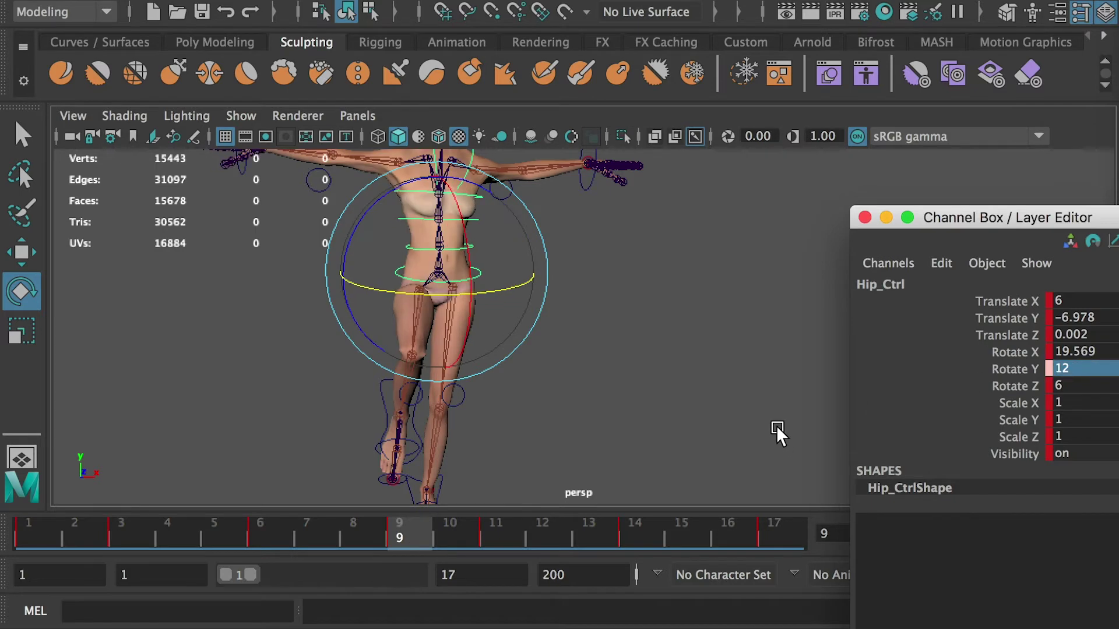
At frame 17, set Hip_Ctrl's Rotate Y to -12 and key it so the cycle loops
{"action": "left_click", "coordinate": [752, 514]}
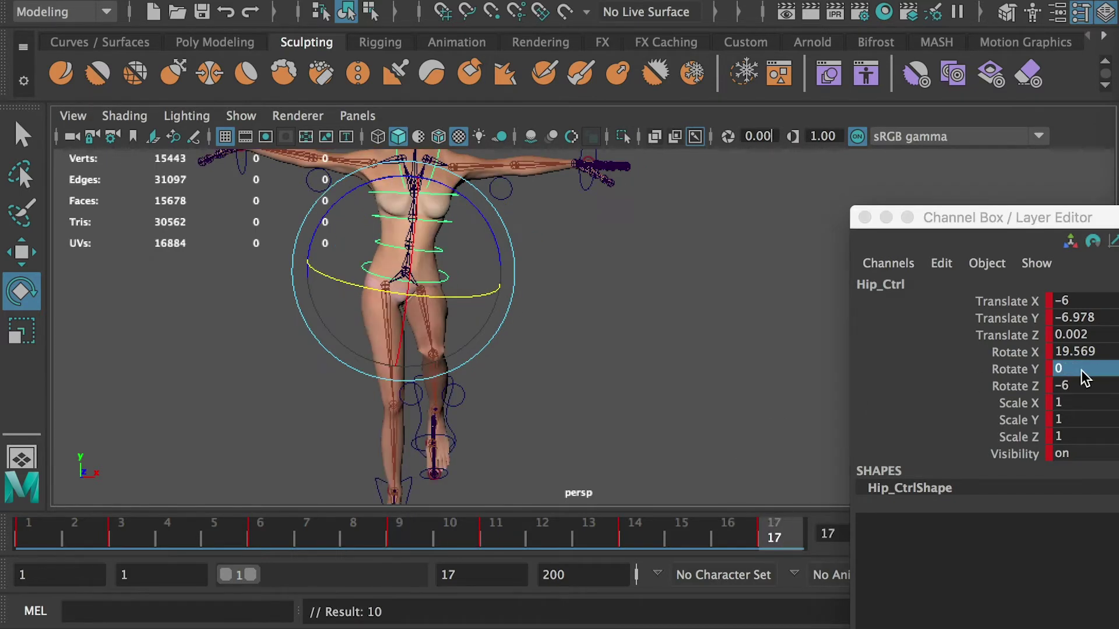
{"action": "left_click", "coordinate": [1081, 371]}
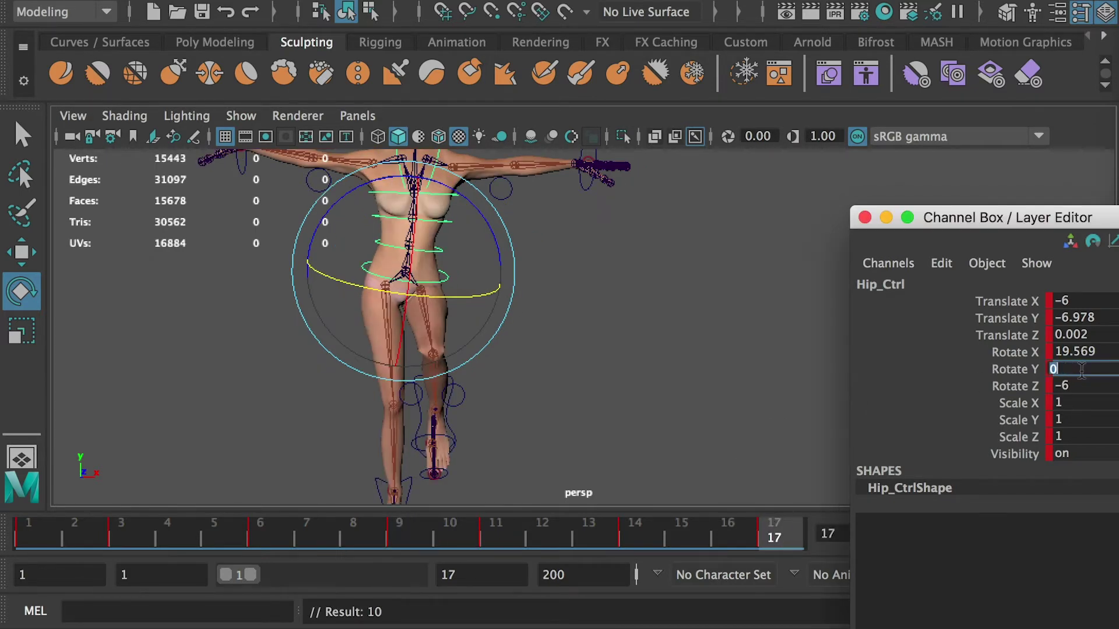
{"action": "type", "text": "-12"}
{"action": "key", "text": "Return"}
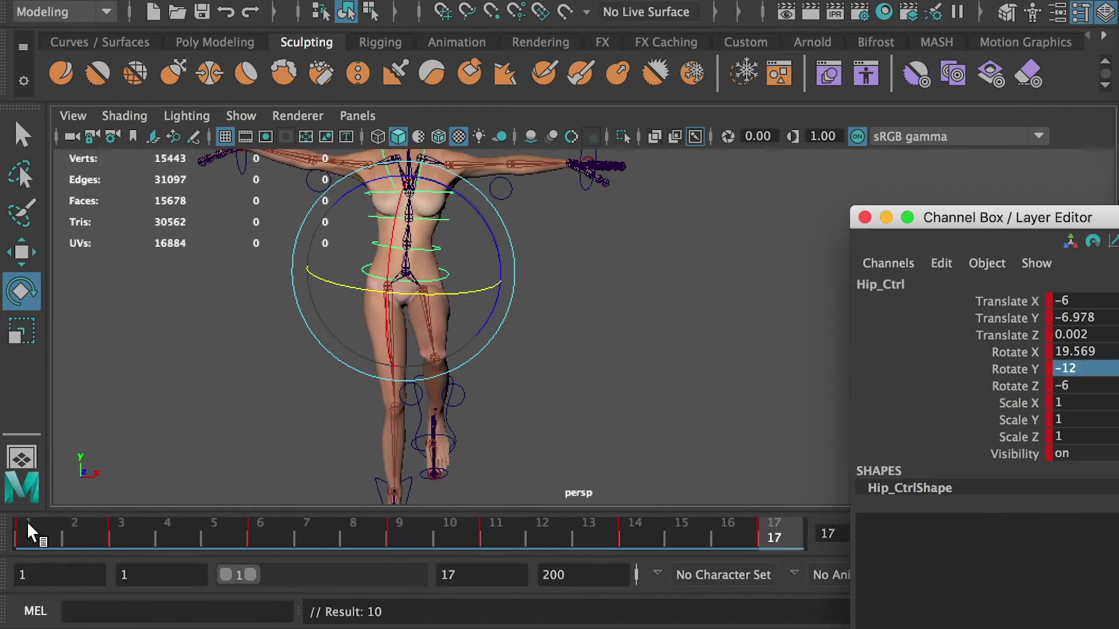
At frame 3, set Hip_Ctrl's Rotate Y to -4 and key it
{"action": "left_click", "coordinate": [27, 523]}
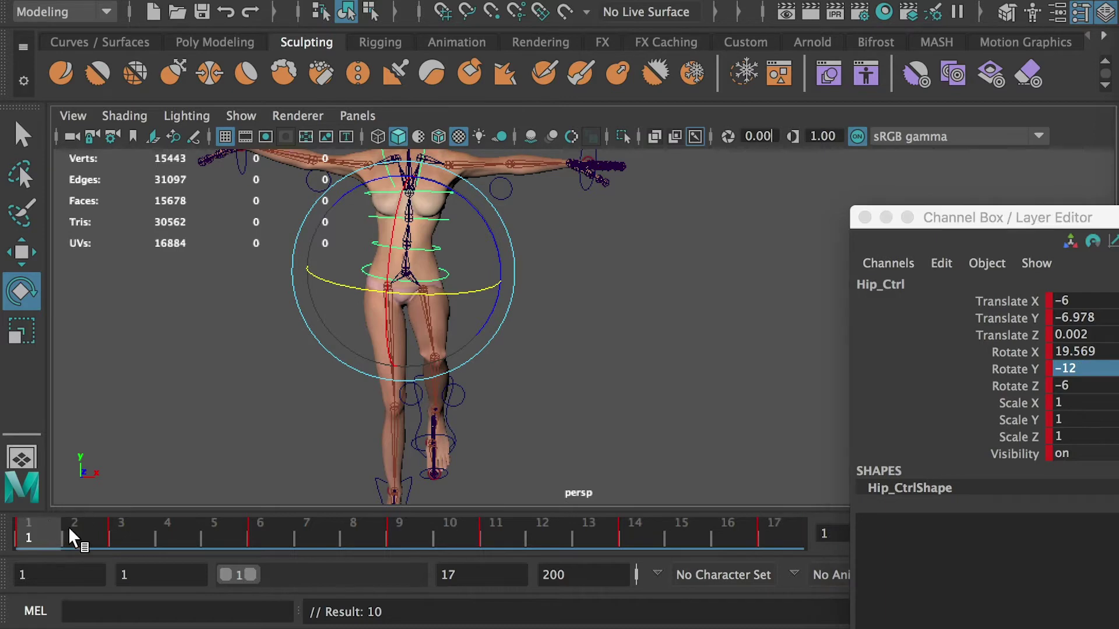
{"action": "left_click_drag", "start_coordinate": [69, 536], "coordinate": [122, 530]}
{"action": "double_click", "coordinate": [1070, 368]}
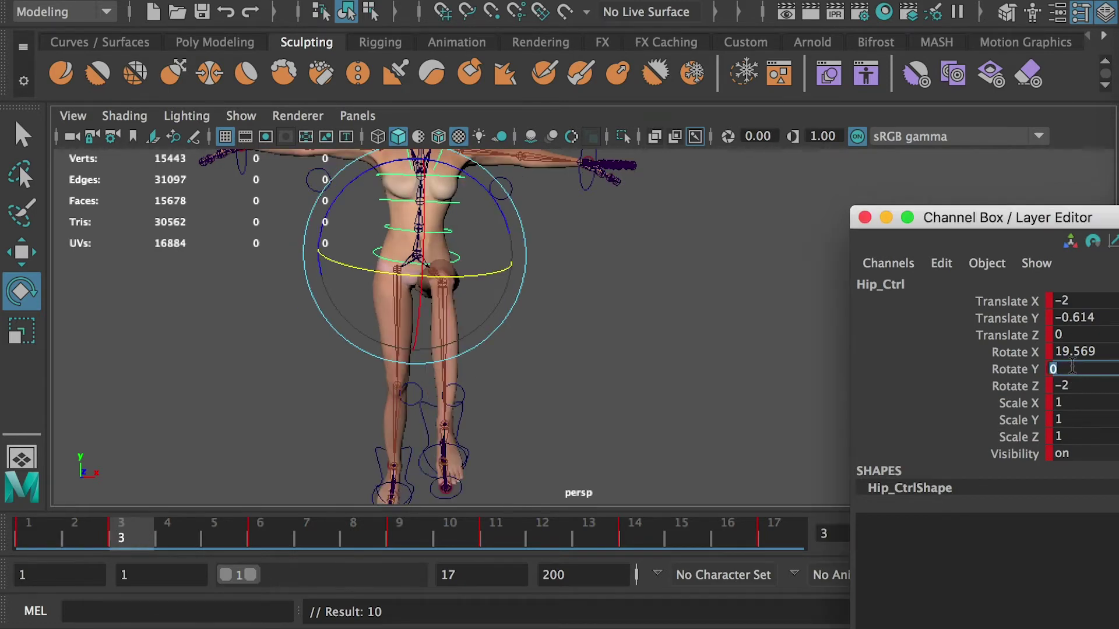
{"action": "type", "text": "-4"}
{"action": "key", "text": "Return"}
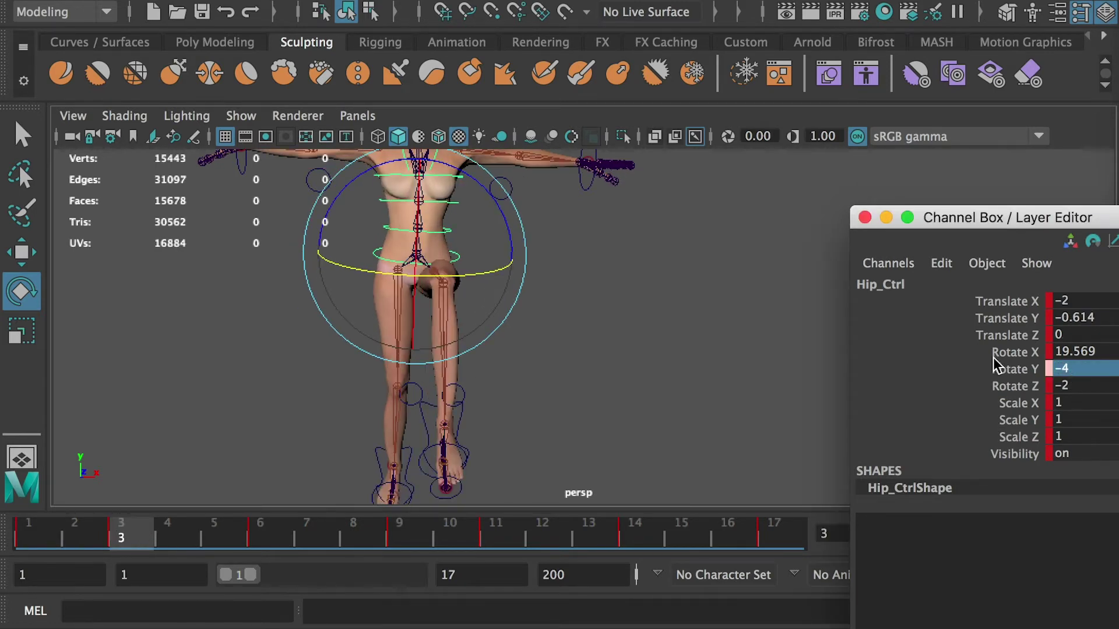
At frame 6, set Hip_Ctrl's Rotate Y to 4 and key it
{"action": "left_click", "coordinate": [261, 530]}
{"action": "double_click", "coordinate": [1081, 370]}
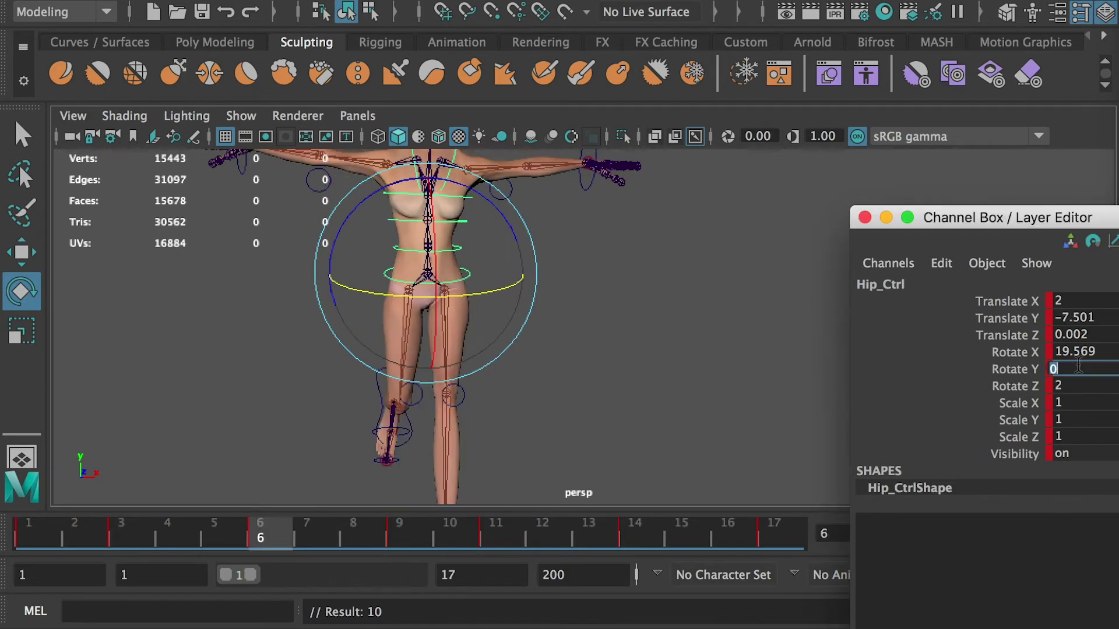
{"action": "type", "text": "4"}
{"action": "key", "text": "Return"}
At frame 11, set Hip_Ctrl's Rotate Y to 4 and key it
{"action": "left_click", "coordinate": [411, 530]}
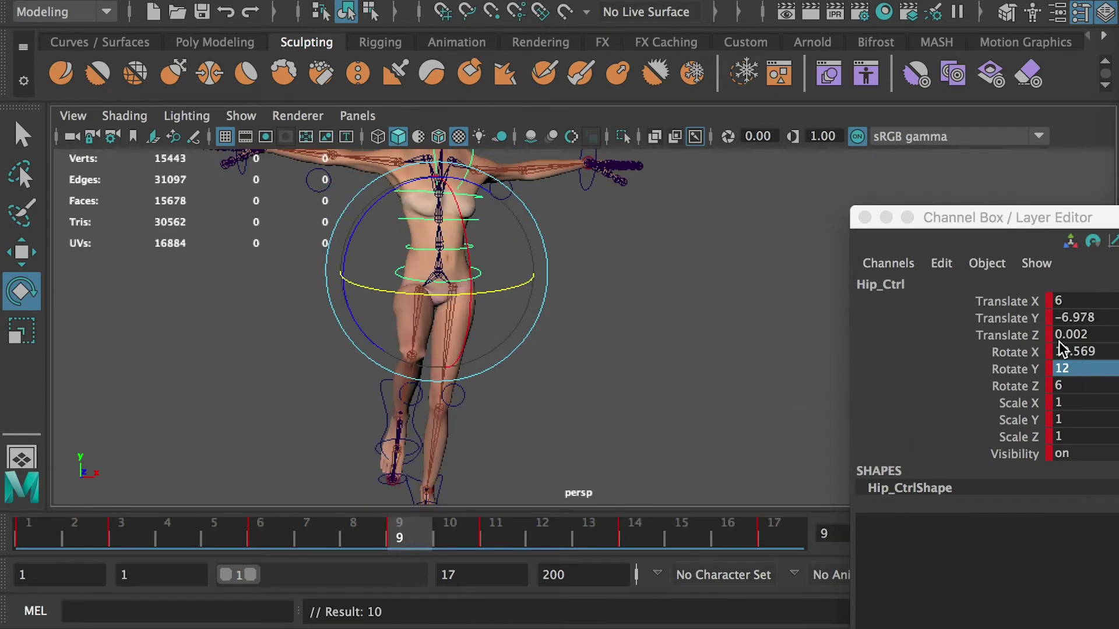
{"action": "left_click", "coordinate": [491, 530]}
{"action": "double_click", "coordinate": [1092, 370]}
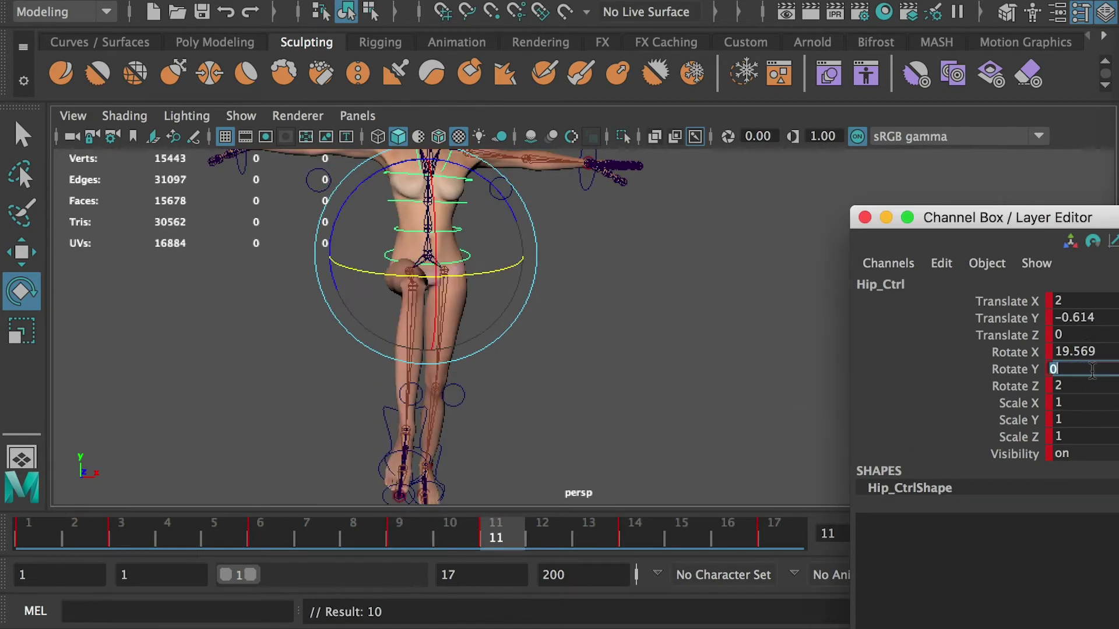
{"action": "type", "text": "4"}
{"action": "key", "text": "Return"}
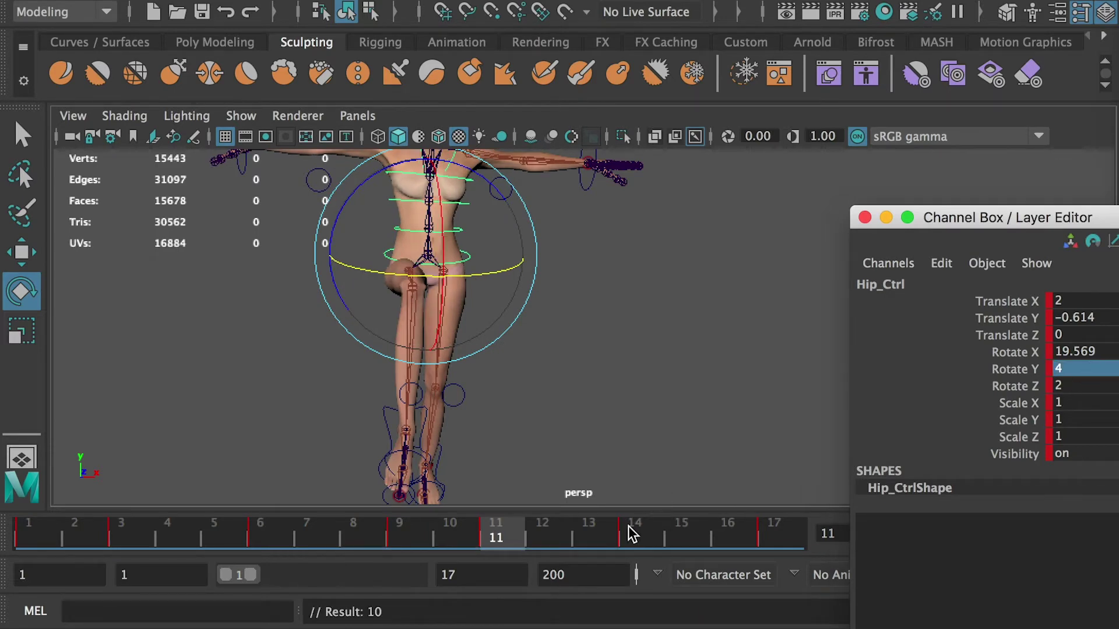
At frame 14, set Hip_Ctrl's Rotate Y to -4 and key it
{"action": "left_click", "coordinate": [632, 533]}
{"action": "double_click", "coordinate": [1058, 368]}
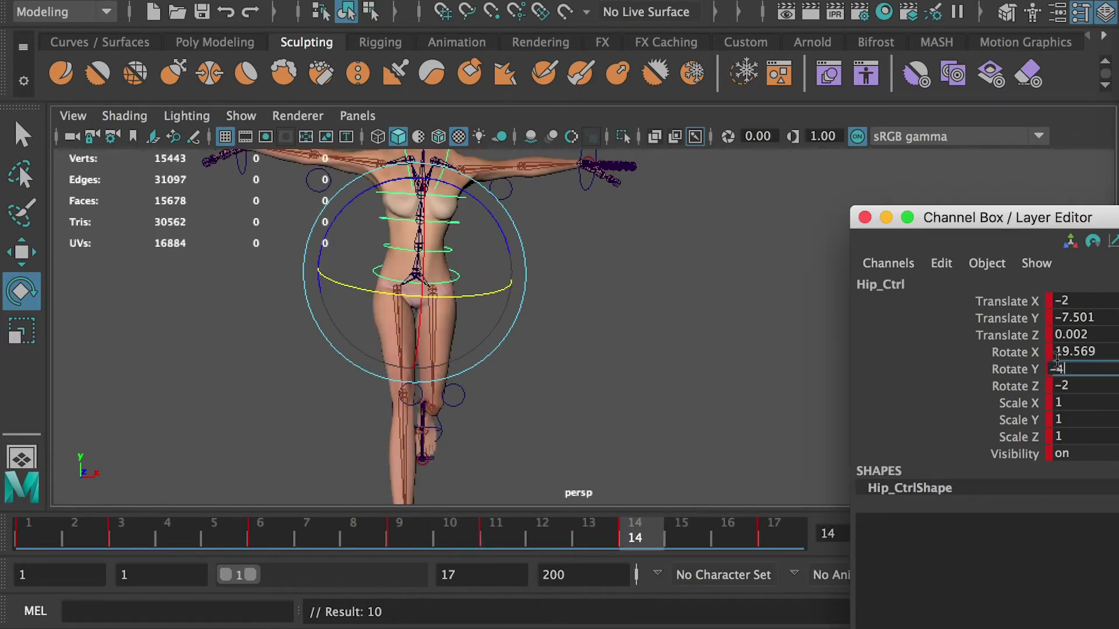
{"action": "key", "text": "Return"}
Scrub back to frame 1 to review the hip twist, and reselect Hip_Ctrl to examine its channels
{"action": "left_click_drag", "start_coordinate": [632, 533], "coordinate": [29, 538]}
{"action": "left_click", "coordinate": [633, 220]}
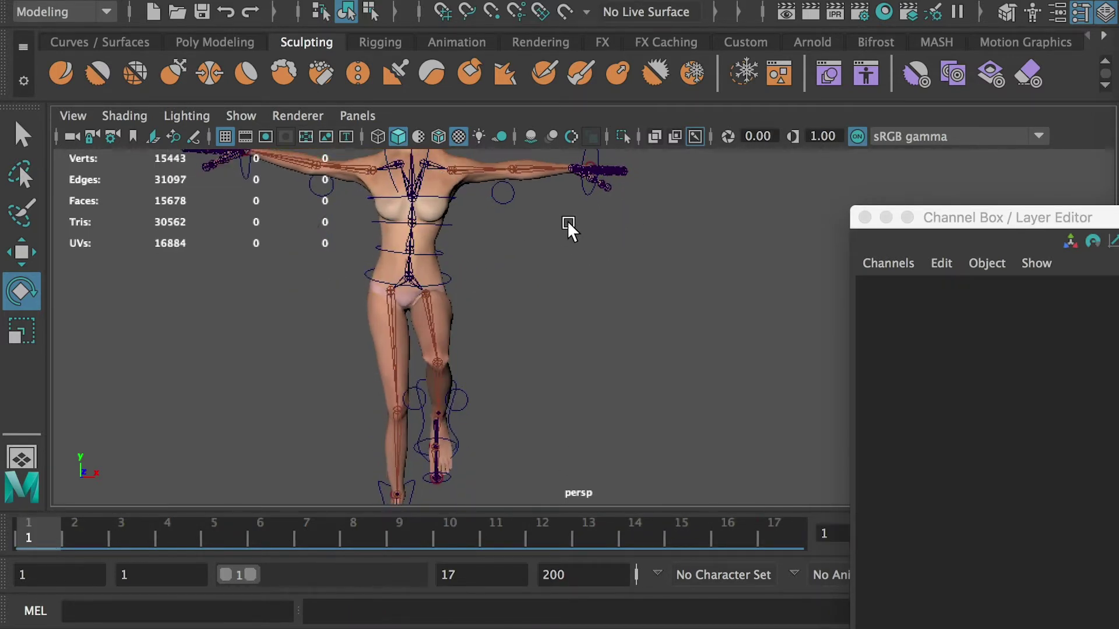
{"action": "left_click", "coordinate": [463, 302]}
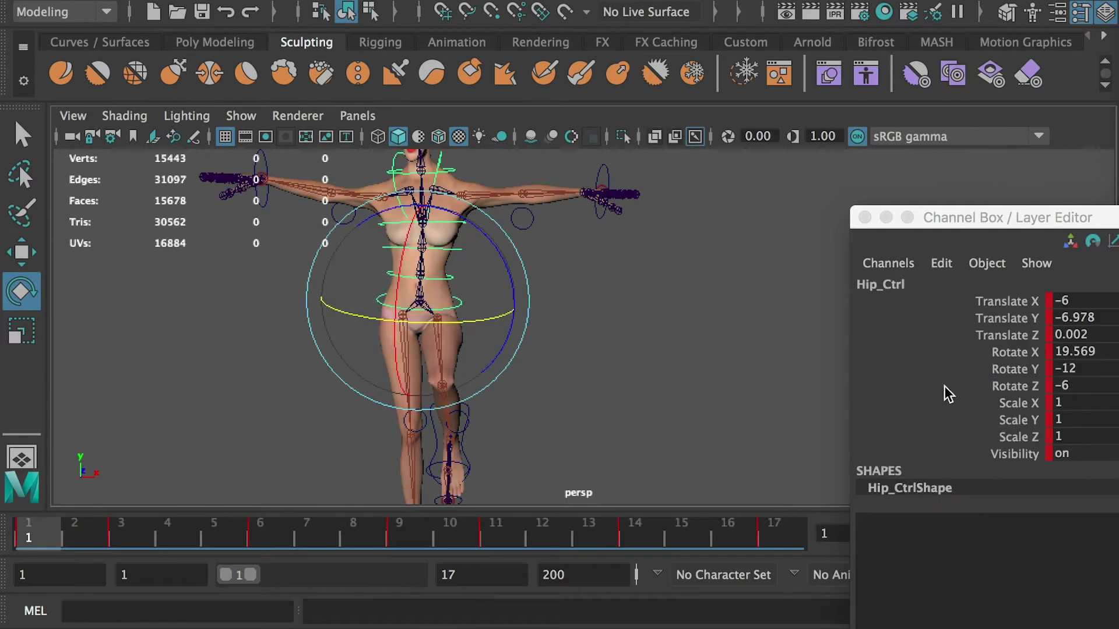
Select Spine2_Ctrl and, at frame 1, set its Rotate Y to 6 and key it
{"action": "left_click", "coordinate": [523, 242]}
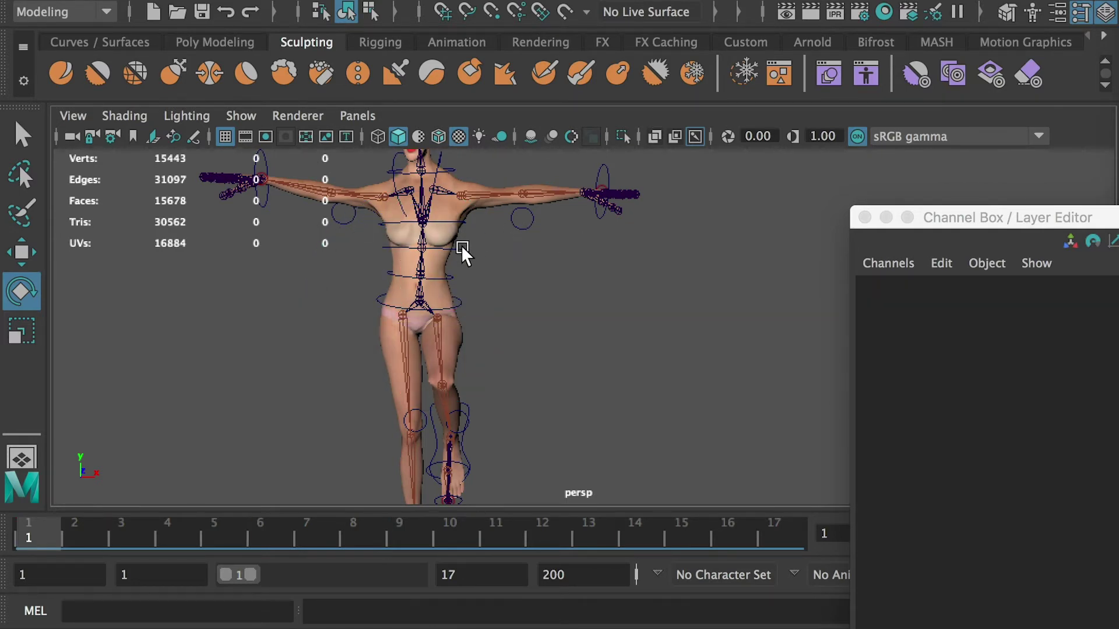
{"action": "left_click", "coordinate": [460, 246]}
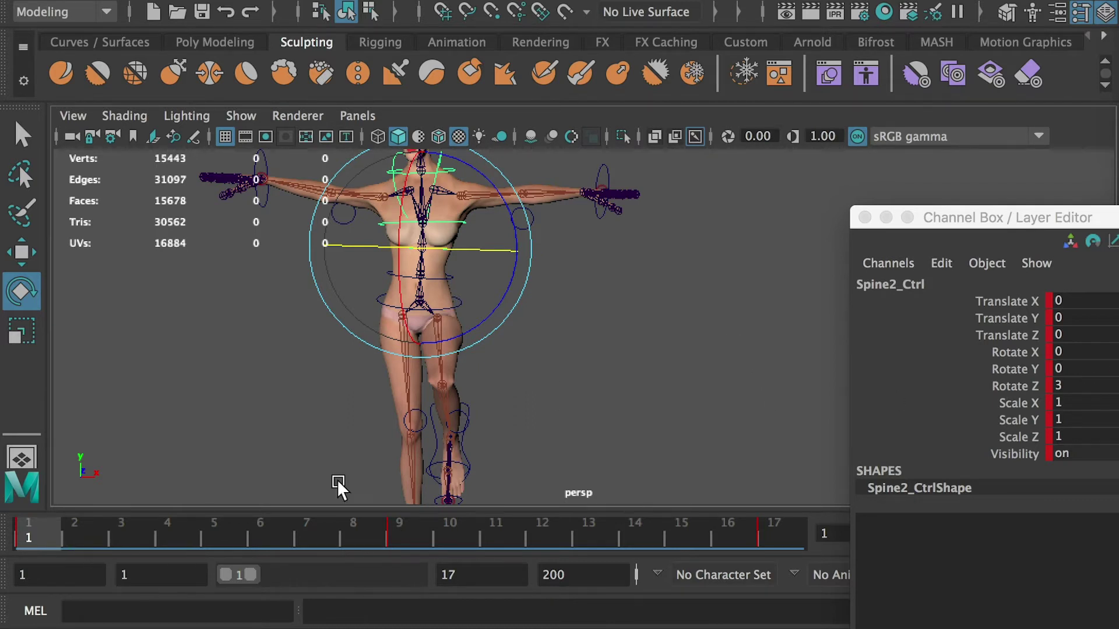
{"action": "left_click_drag", "start_coordinate": [1084, 220], "coordinate": [1076, 219]}
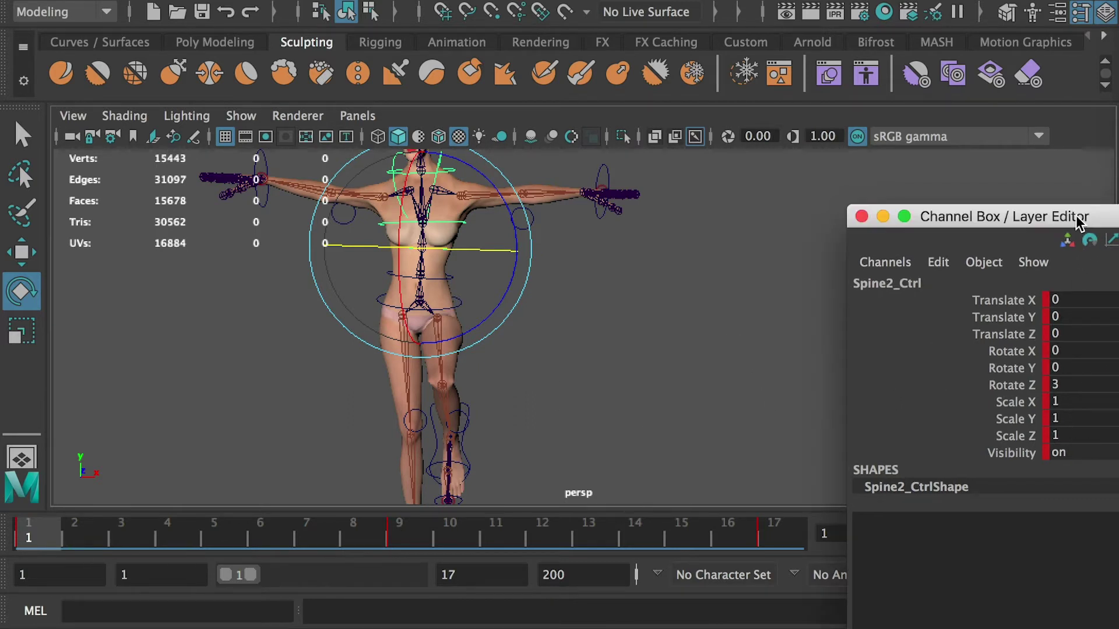
{"action": "left_click", "coordinate": [1075, 368]}
{"action": "type", "text": "6"}
{"action": "key", "text": "Return"}
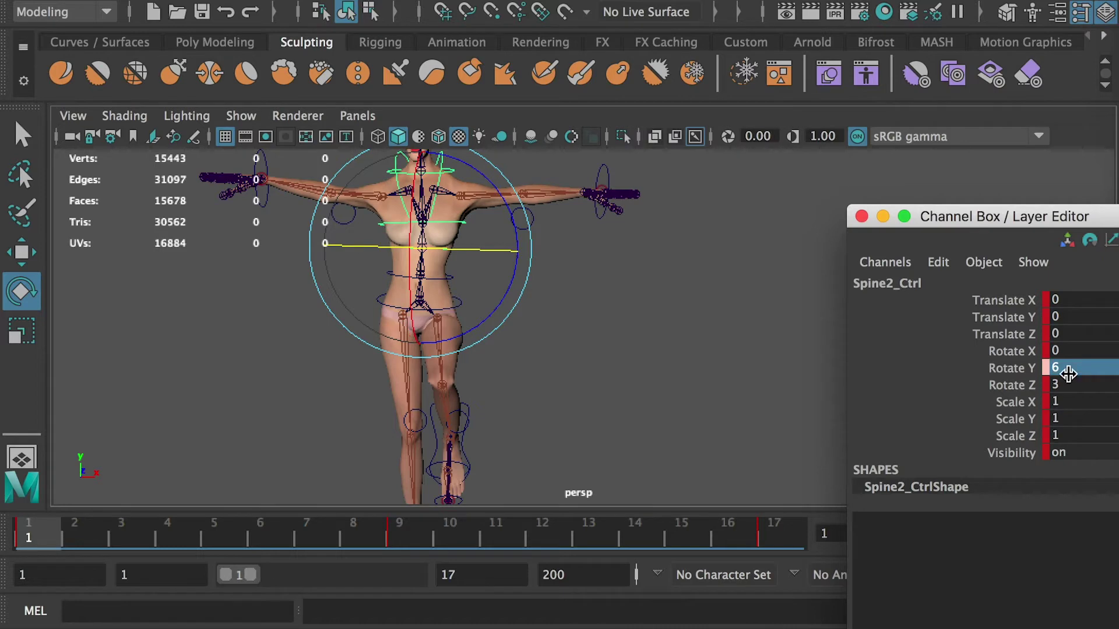
{"action": "key", "text": "s"}
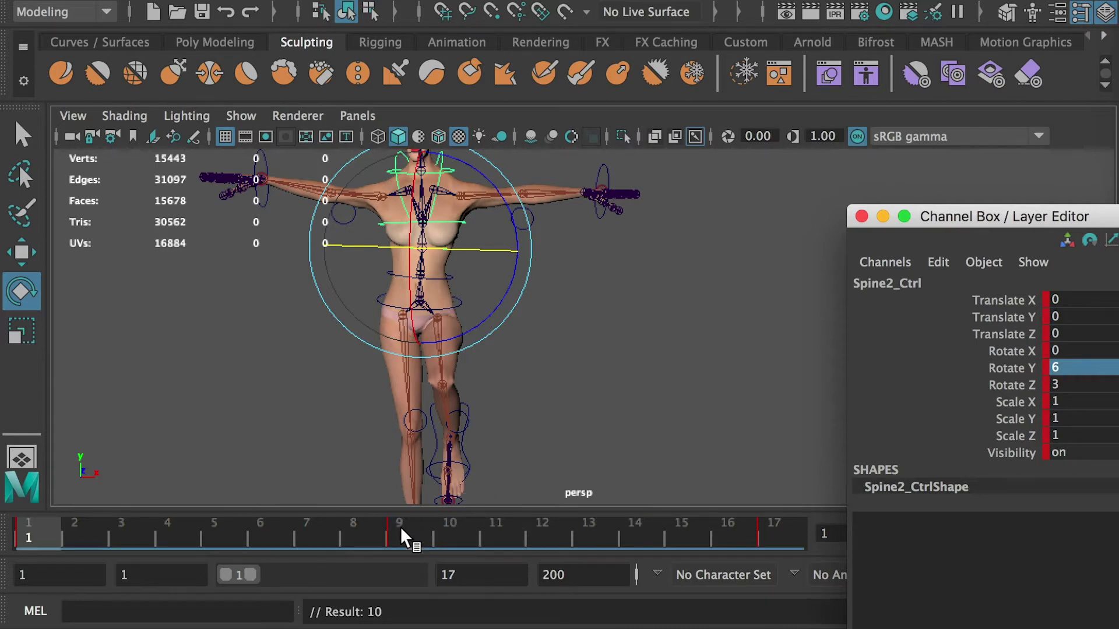
At frame 9, set Spine2_Ctrl's Rotate Y to -6 and key it
{"action": "left_click", "coordinate": [397, 526]}
{"action": "left_click", "coordinate": [1058, 368]}
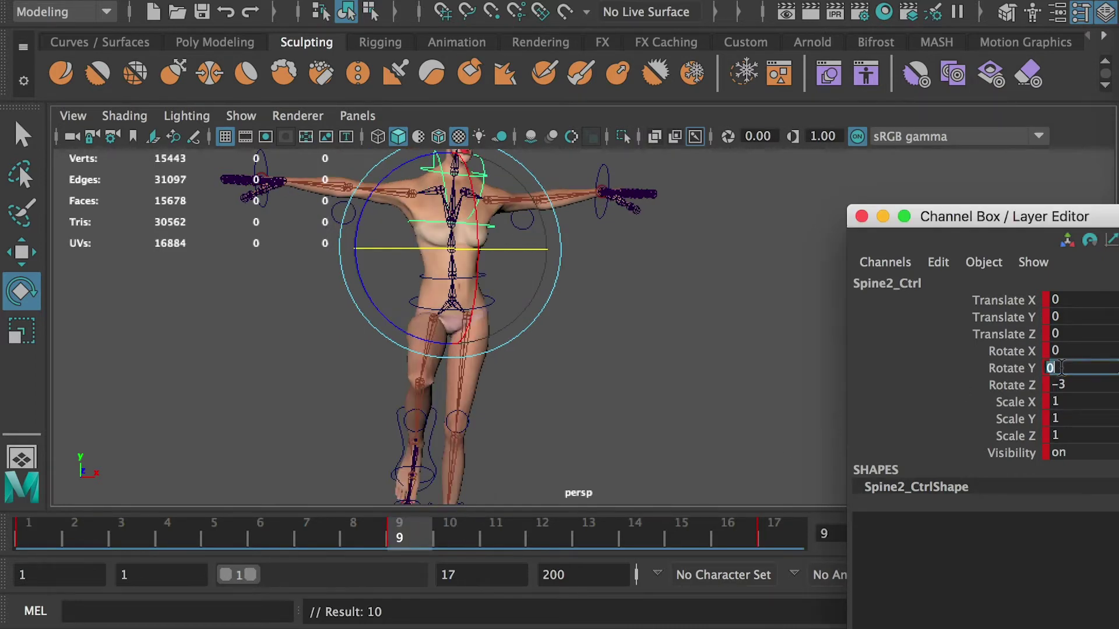
{"action": "type", "text": "-6"}
{"action": "key", "text": "Return"}
{"action": "key", "text": "s"}
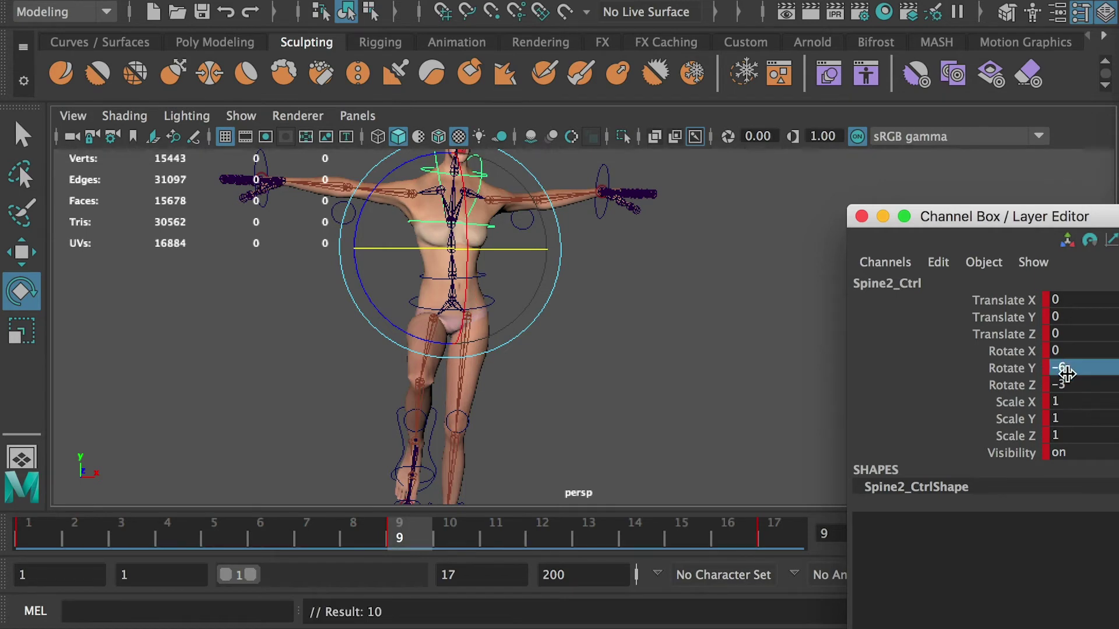
At frame 17, set Spine2_Ctrl's Rotate Y to 6 and key it
{"action": "left_click_drag", "start_coordinate": [763, 360], "coordinate": [668, 359], "text": "alt"}
{"action": "left_click", "coordinate": [756, 539]}
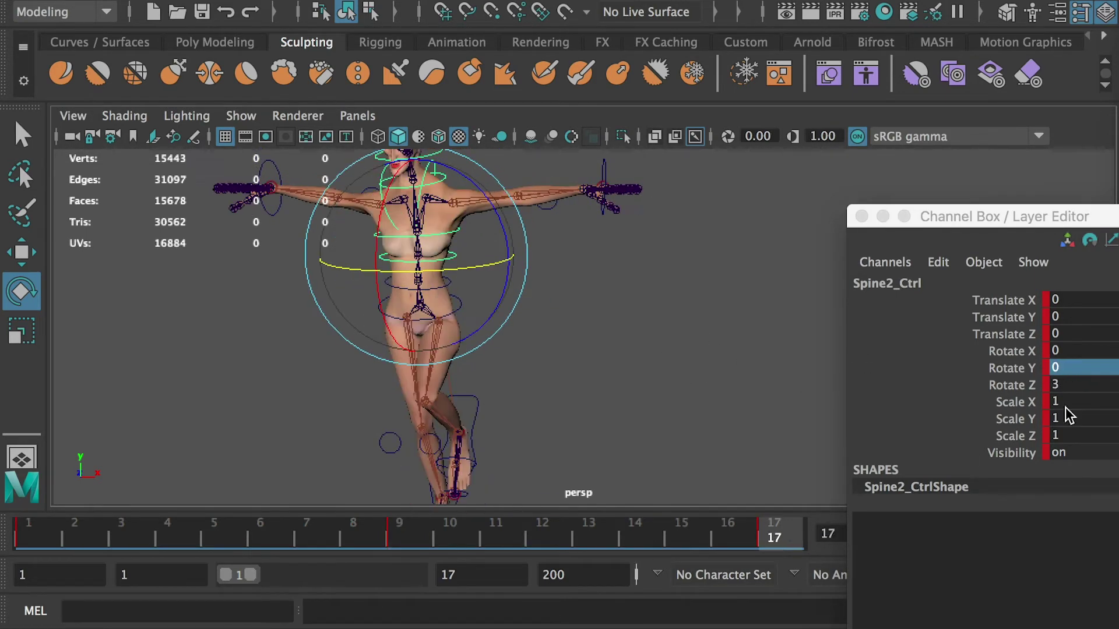
{"action": "left_click", "coordinate": [1058, 367]}
{"action": "type", "text": "0"}
{"action": "key", "text": "Return"}
{"action": "key", "text": "s"}
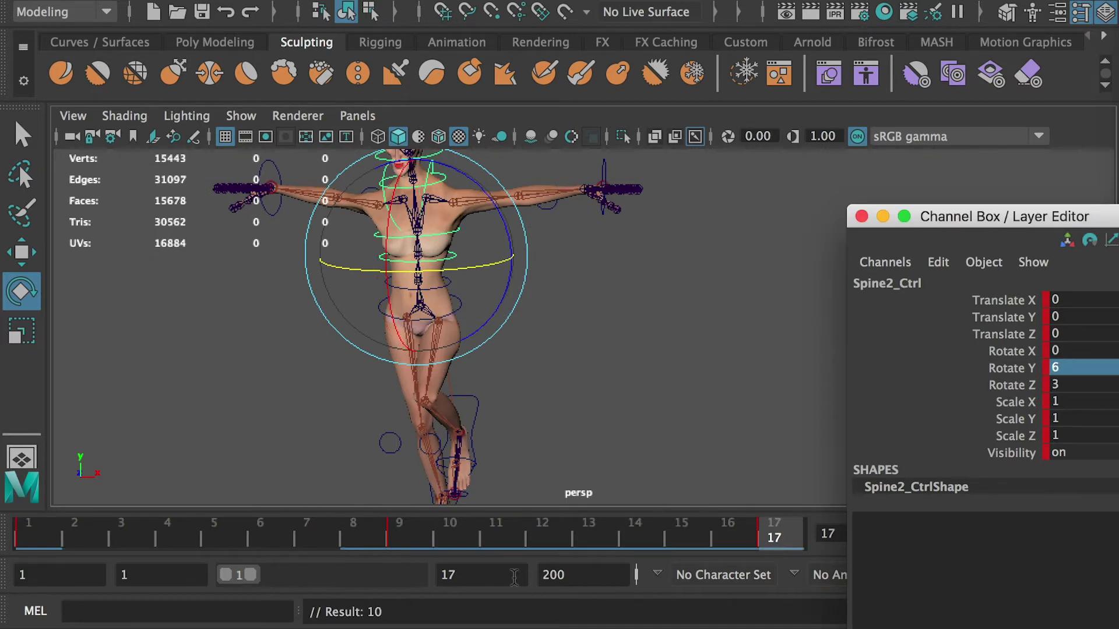
Copy Spine2_Ctrl's keys across frames 1 to 17 and paste them onto Spine1_Ctrl at frame 1
{"action": "left_click_drag", "start_coordinate": [607, 528], "coordinate": [27, 537]}
{"action": "left_click", "coordinate": [43, 520]}
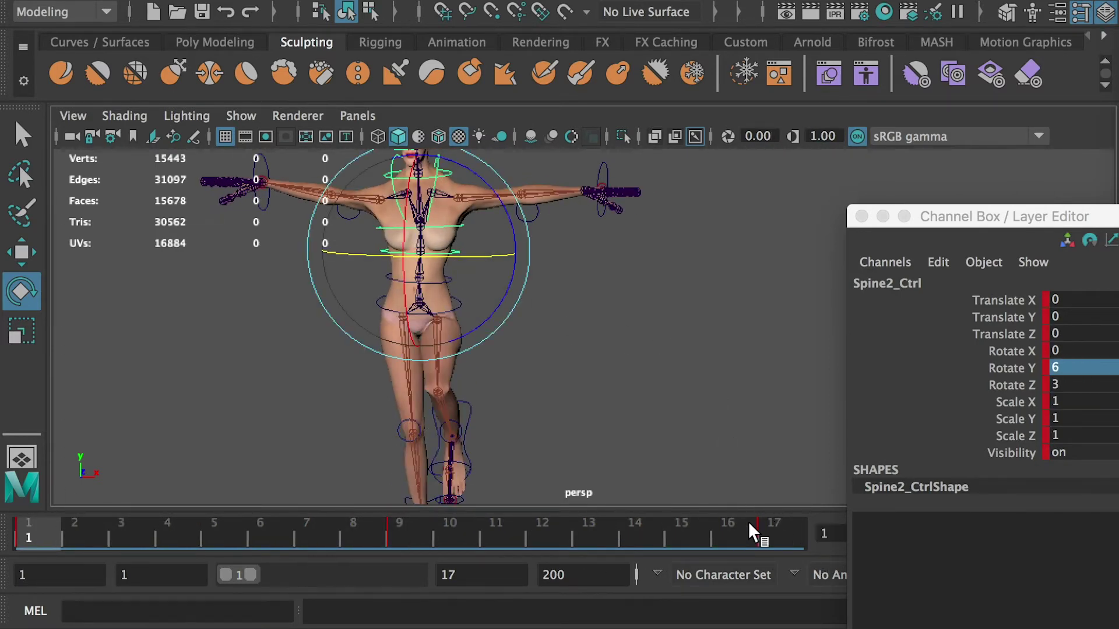
{"action": "left_click_drag", "start_coordinate": [752, 531], "coordinate": [28, 536], "text": "shift"}
{"action": "right_click", "coordinate": [26, 531]}
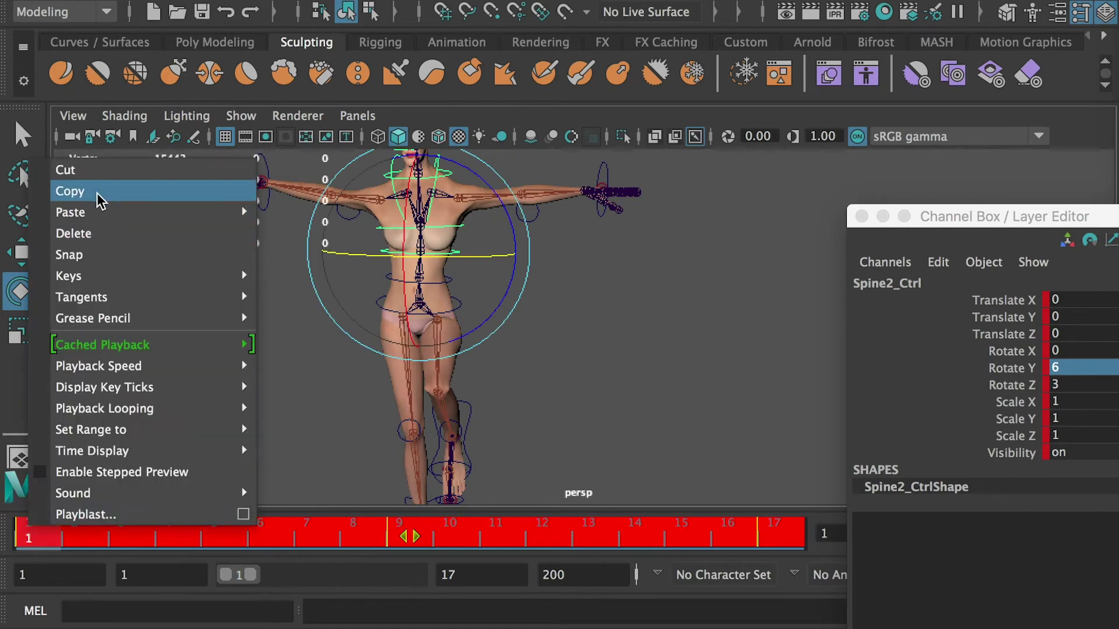
{"action": "left_click", "coordinate": [81, 189]}
{"action": "left_click", "coordinate": [600, 250]}
{"action": "left_click", "coordinate": [449, 225]}
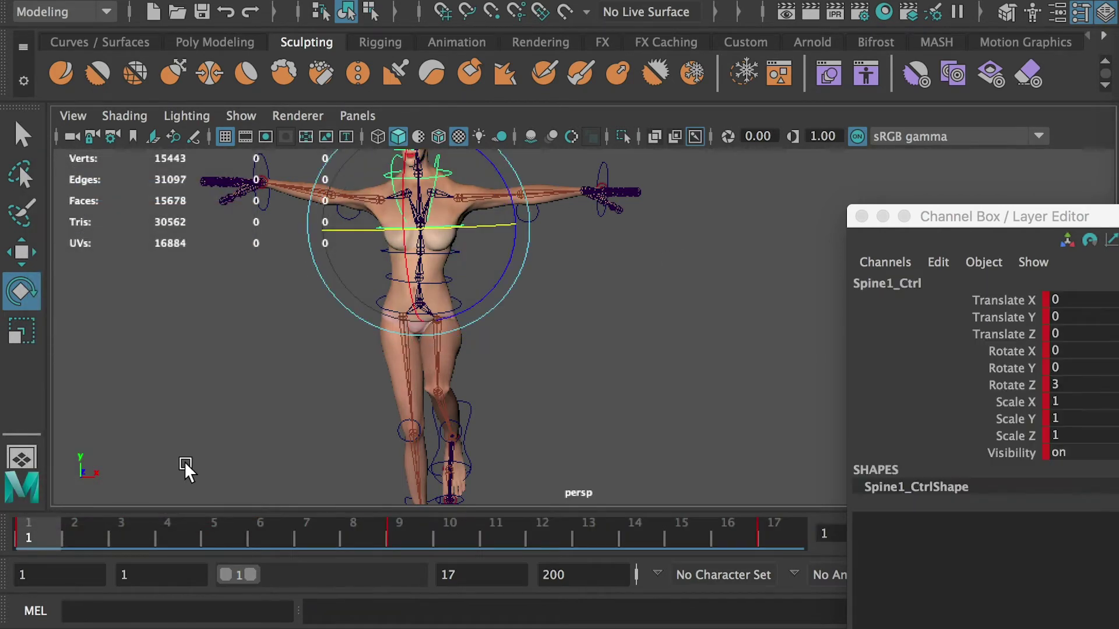
{"action": "right_click", "coordinate": [25, 522]}
{"action": "mouse_move", "coordinate": [112, 215]}
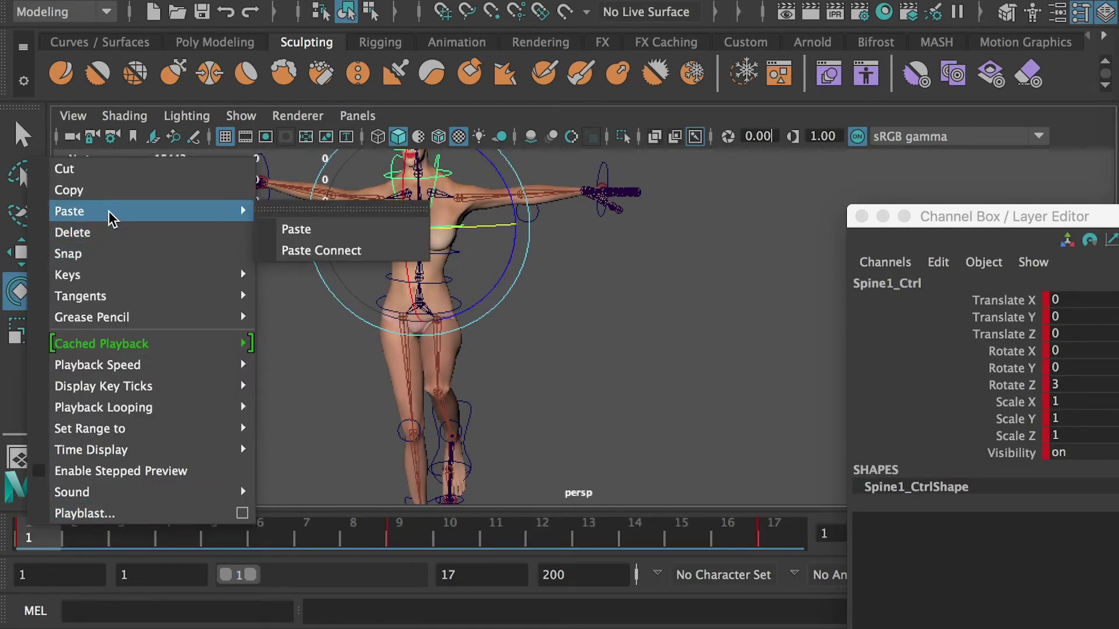
{"action": "left_click", "coordinate": [324, 227]}
{"action": "left_click", "coordinate": [655, 344]}
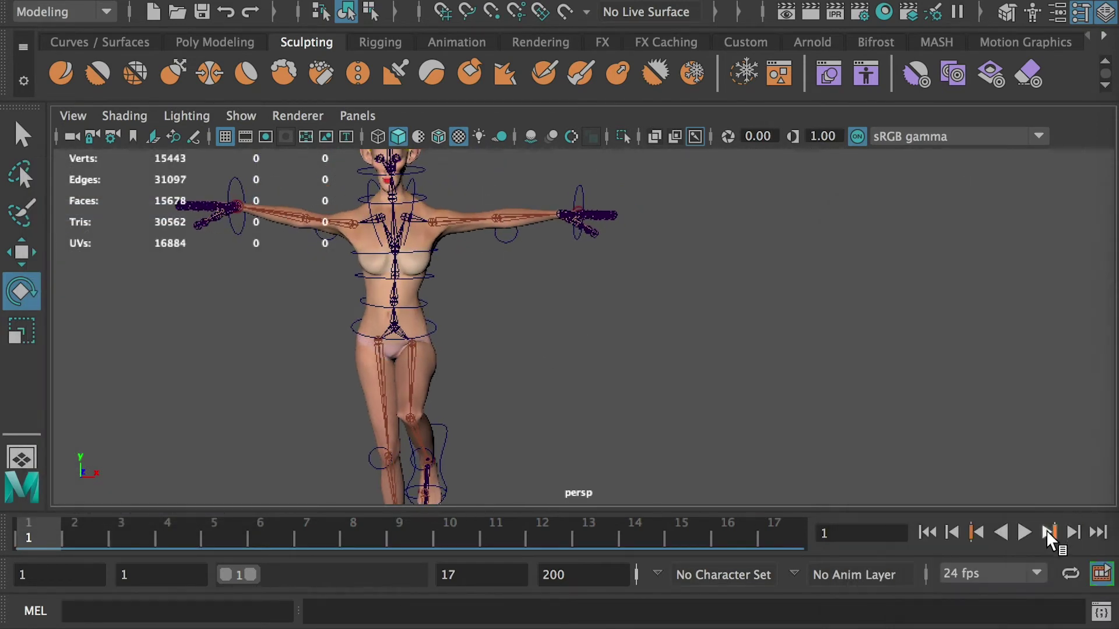
Play the run cycle to review the spine's counter-rotation, and stop playback
{"action": "left_click", "coordinate": [1024, 532]}
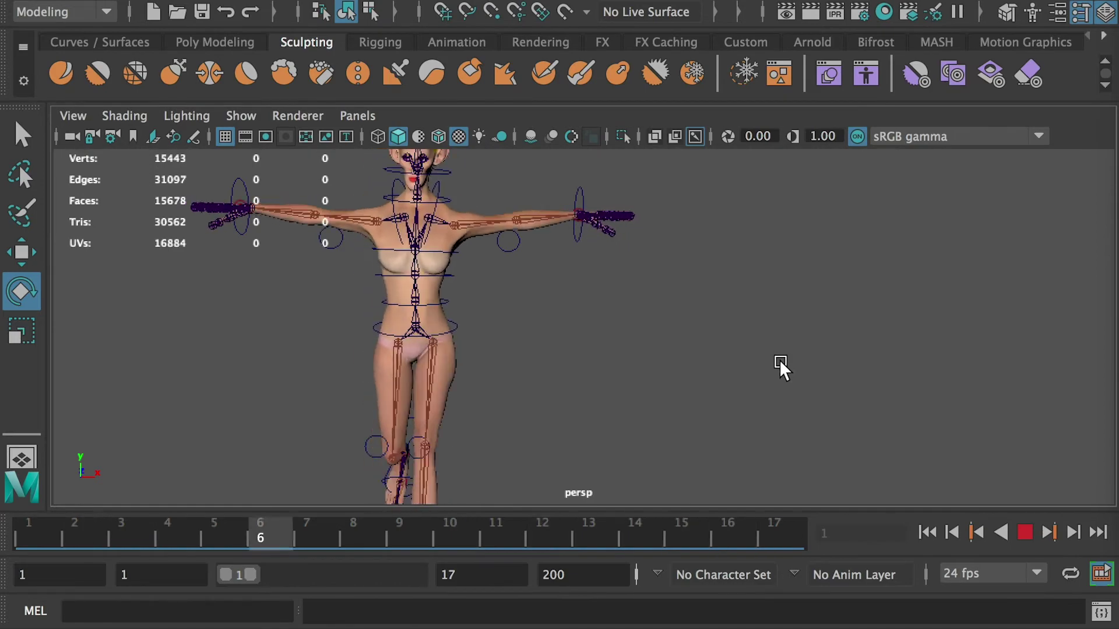
{"action": "left_click_drag", "start_coordinate": [779, 359], "coordinate": [510, 391], "text": "alt"}
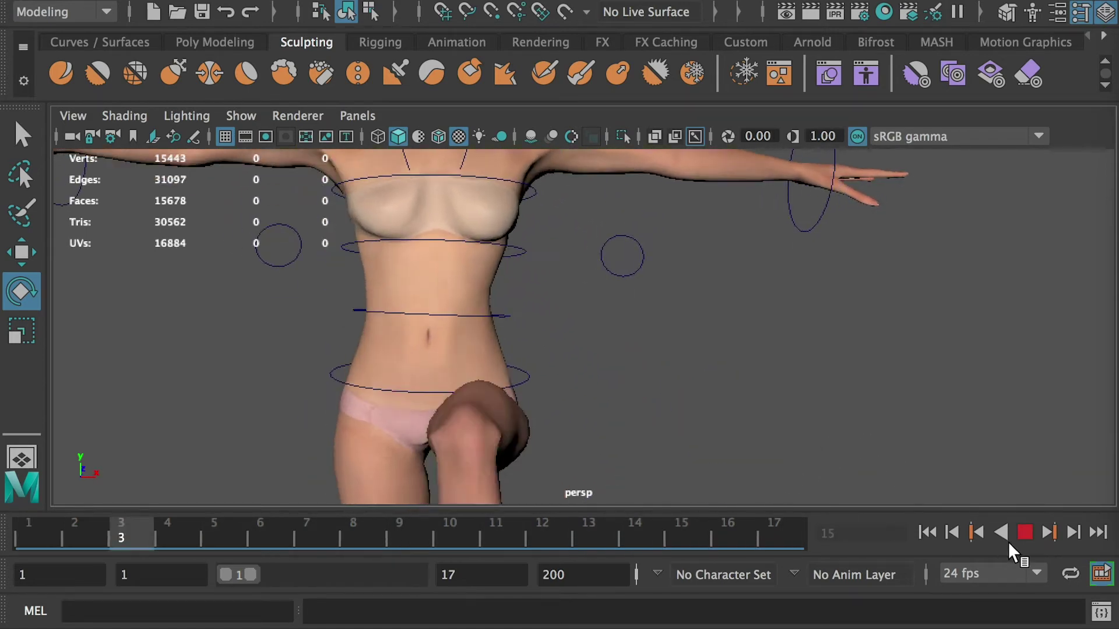
{"action": "left_click", "coordinate": [1024, 532]}
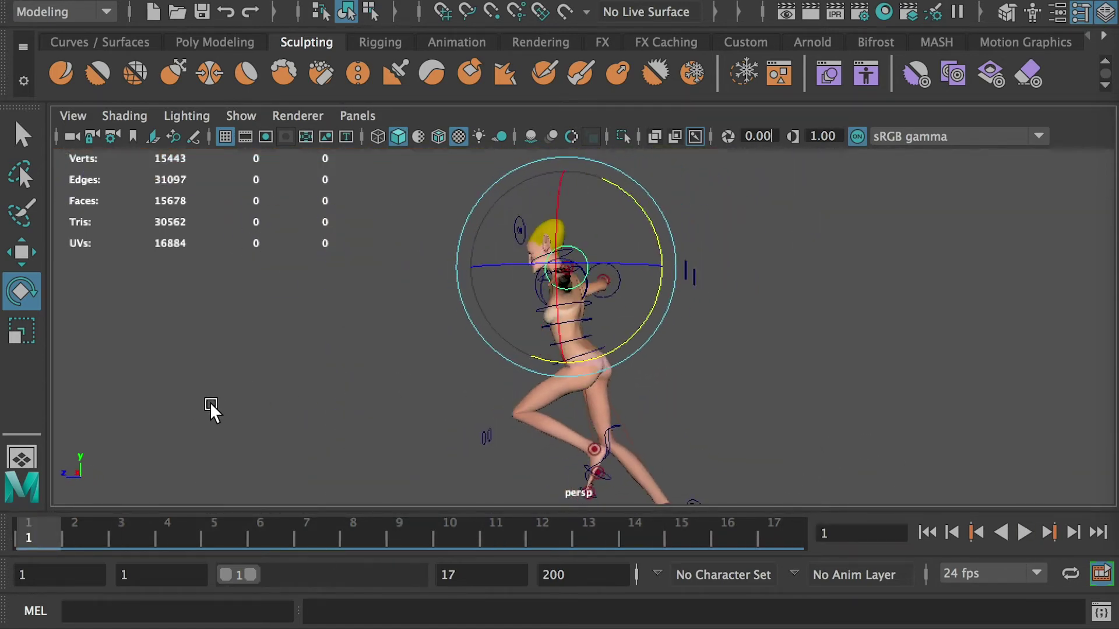
At frame 1, move the left hand control down from the T-pose towards the hip
{"action": "left_click_drag", "start_coordinate": [211, 404], "coordinate": [357, 424], "text": "alt"}
{"action": "left_click", "coordinate": [648, 254]}
{"action": "key", "text": "w"}
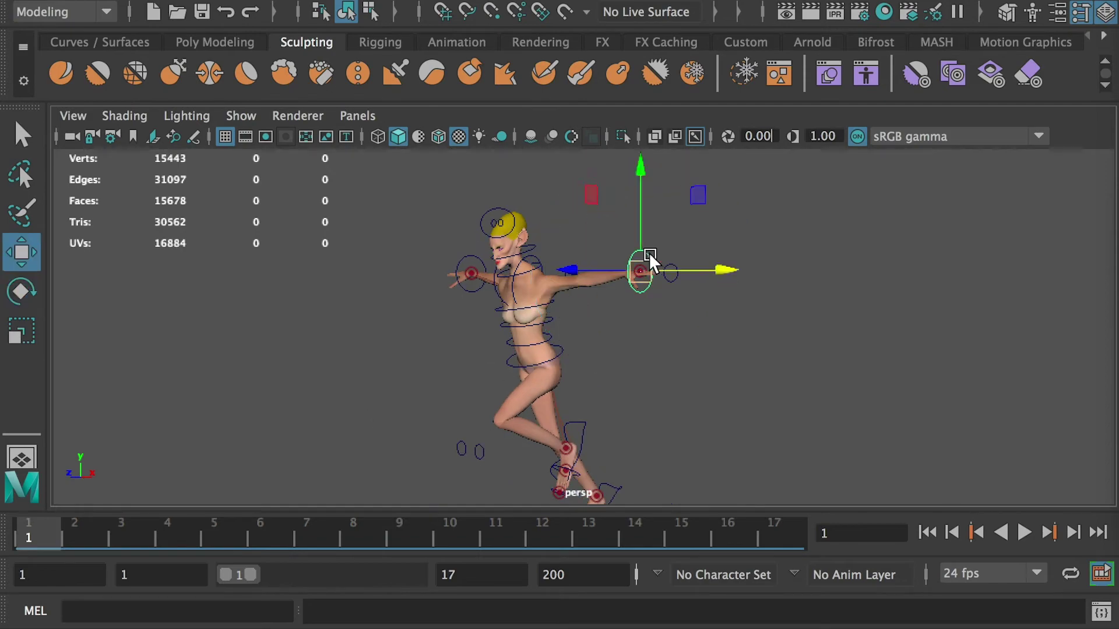
{"action": "left_click_drag", "start_coordinate": [649, 253], "coordinate": [560, 284]}
Rotate the left hand so its fingers point downwards, and fine-tune its height behind the hip
{"action": "key", "text": "e"}
{"action": "key", "text": "f"}
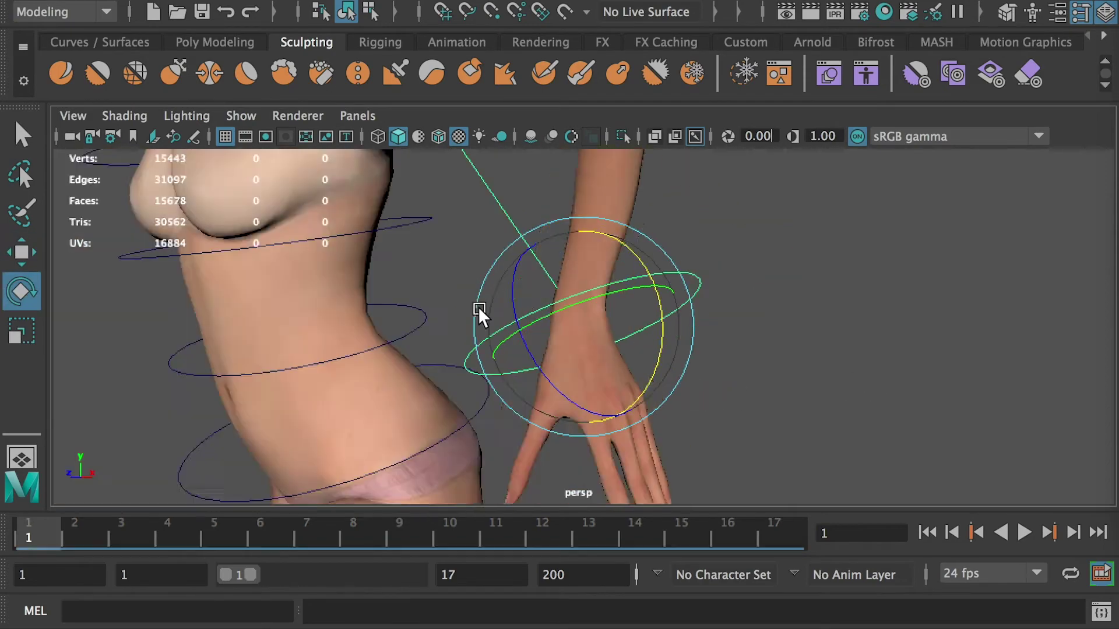
{"action": "scroll", "coordinate": [478, 309], "scroll_direction": "down", "scroll_amount": 5}
{"action": "left_click_drag", "start_coordinate": [478, 309], "coordinate": [590, 361], "text": "alt"}
{"action": "left_click_drag", "start_coordinate": [488, 367], "coordinate": [487, 338]}
{"action": "left_click_drag", "start_coordinate": [635, 402], "coordinate": [545, 317], "text": "alt"}
{"action": "key", "text": "w"}
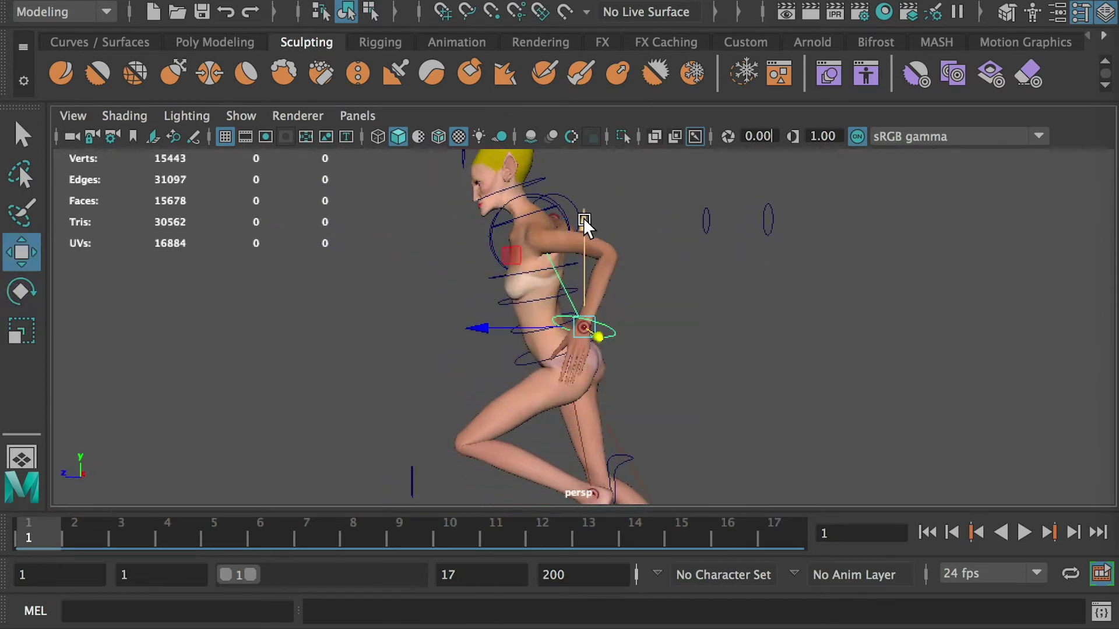
{"action": "left_click_drag", "start_coordinate": [583, 220], "coordinate": [583, 251]}
Move the right hand control down from the T-pose and forward, in front of the body
{"action": "left_click_drag", "start_coordinate": [373, 273], "coordinate": [571, 286], "text": "alt"}
{"action": "left_click", "coordinate": [320, 234]}
{"action": "left_click_drag", "start_coordinate": [309, 169], "coordinate": [310, 308]}
{"action": "left_click_drag", "start_coordinate": [171, 295], "coordinate": [408, 295], "text": "alt"}
{"action": "left_click_drag", "start_coordinate": [716, 401], "coordinate": [731, 400]}
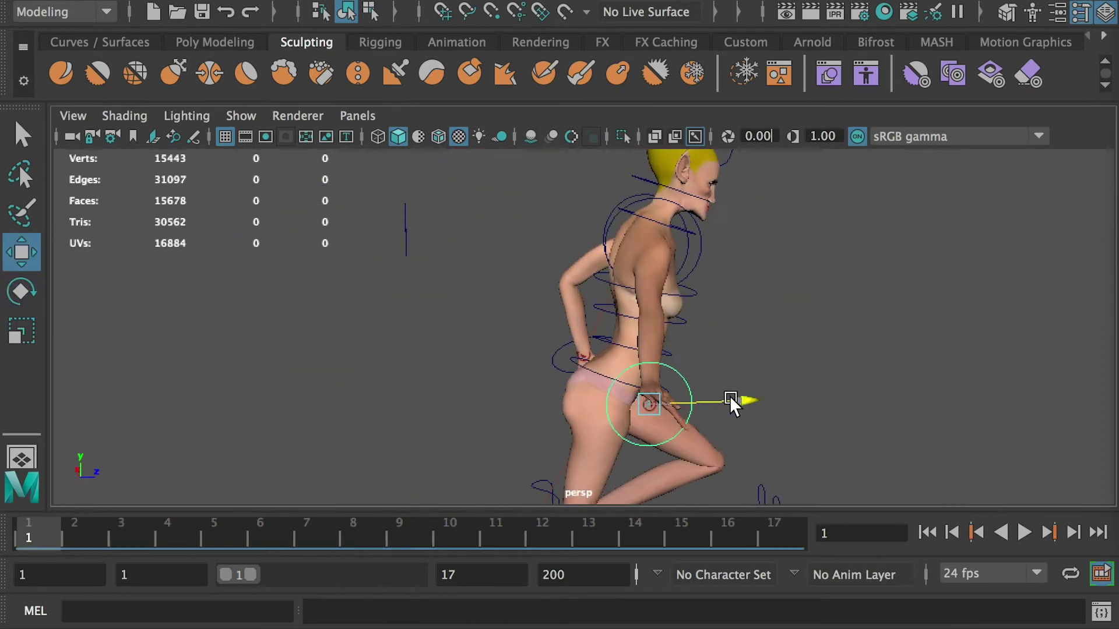
{"action": "left_click_drag", "start_coordinate": [583, 326], "coordinate": [355, 279], "text": "alt"}
{"action": "left_click_drag", "start_coordinate": [304, 241], "coordinate": [305, 274]}
{"action": "left_click_drag", "start_coordinate": [398, 372], "coordinate": [466, 378]}
Rotate the right hand to follow the forearm and raise its control slightly in front of the hip
{"action": "key", "text": "e"}
{"action": "left_click_drag", "start_coordinate": [460, 411], "coordinate": [488, 408]}
{"action": "scroll", "coordinate": [488, 408], "scroll_direction": "up", "scroll_amount": 3}
{"action": "middle_click_drag", "start_coordinate": [488, 408], "coordinate": [617, 313], "text": "alt"}
{"action": "left_click_drag", "start_coordinate": [617, 313], "coordinate": [587, 373], "text": "alt"}
{"action": "left_click_drag", "start_coordinate": [587, 373], "coordinate": [755, 302], "text": "alt"}
{"action": "key", "text": "w"}
{"action": "left_click_drag", "start_coordinate": [712, 196], "coordinate": [712, 189]}
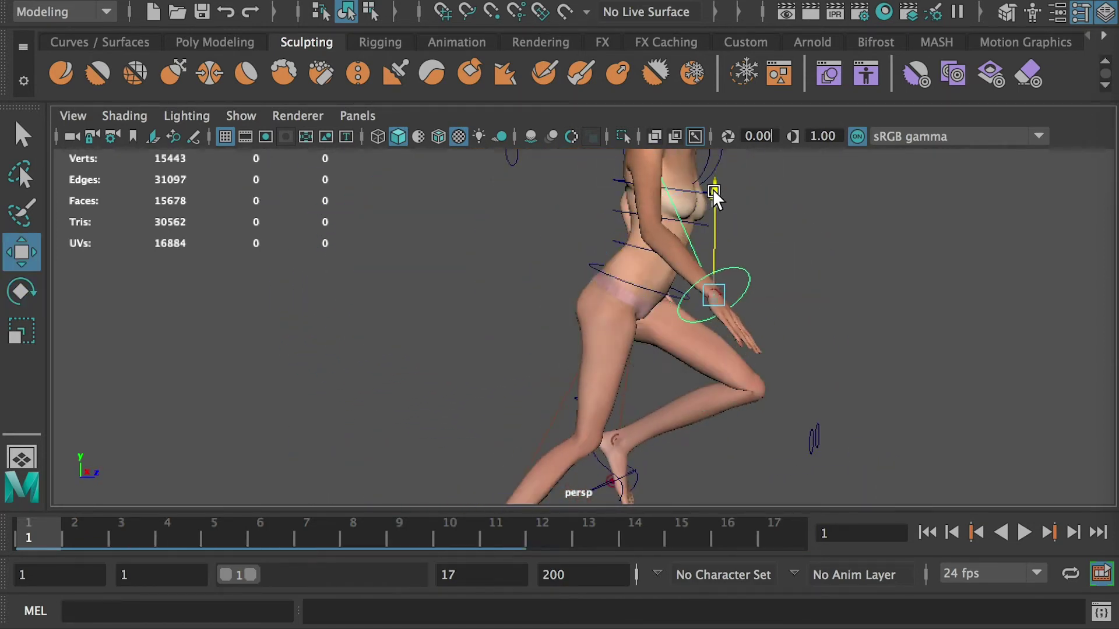
{"action": "key", "text": "e"}
{"action": "left_click_drag", "start_coordinate": [812, 292], "coordinate": [608, 282], "text": "alt"}
Try Fist R values of 1 and 0.5 on HandR_Ctrl, settle on 0.7, and key the hand at frame 1
{"action": "key", "text": "ctrl+a"}
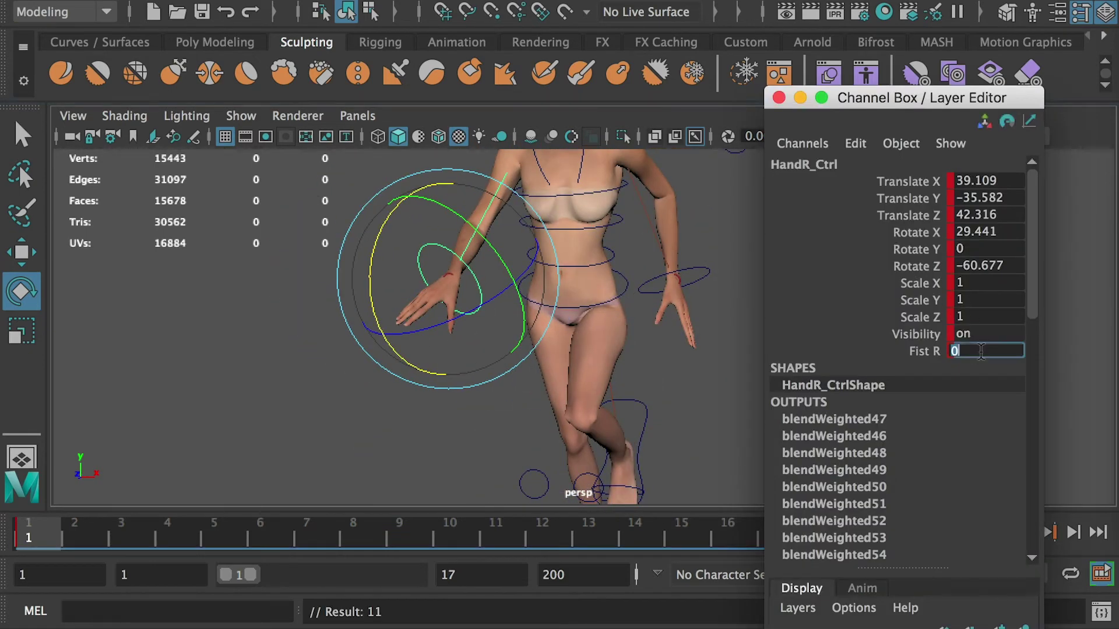
{"action": "key", "text": "Return"}
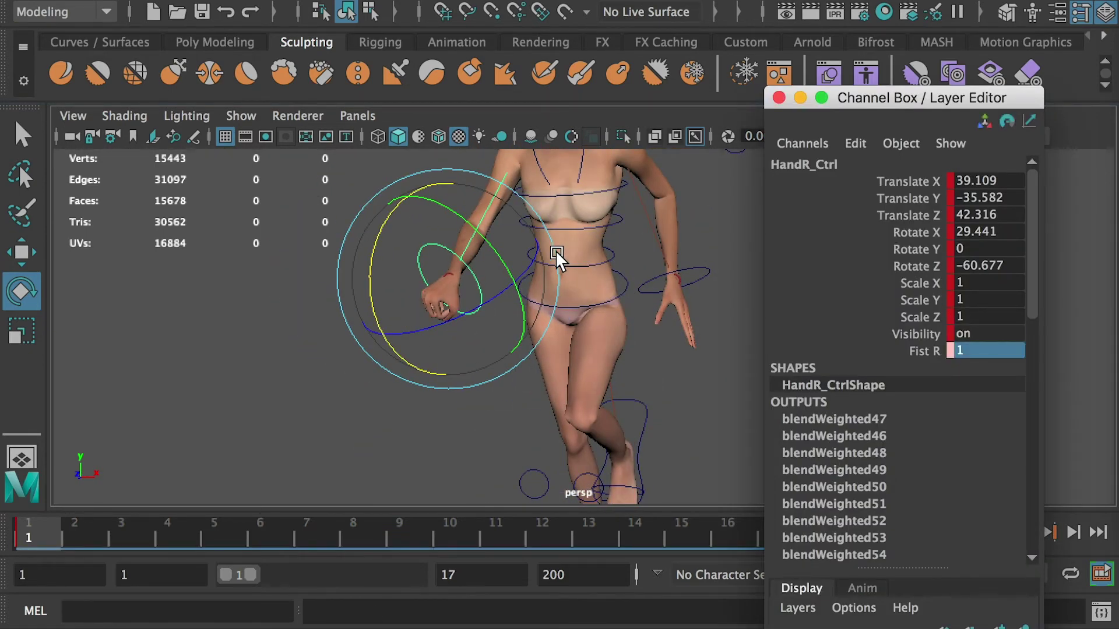
{"action": "left_click_drag", "start_coordinate": [557, 256], "coordinate": [483, 268], "text": "alt"}
{"action": "double_click", "coordinate": [982, 351]}
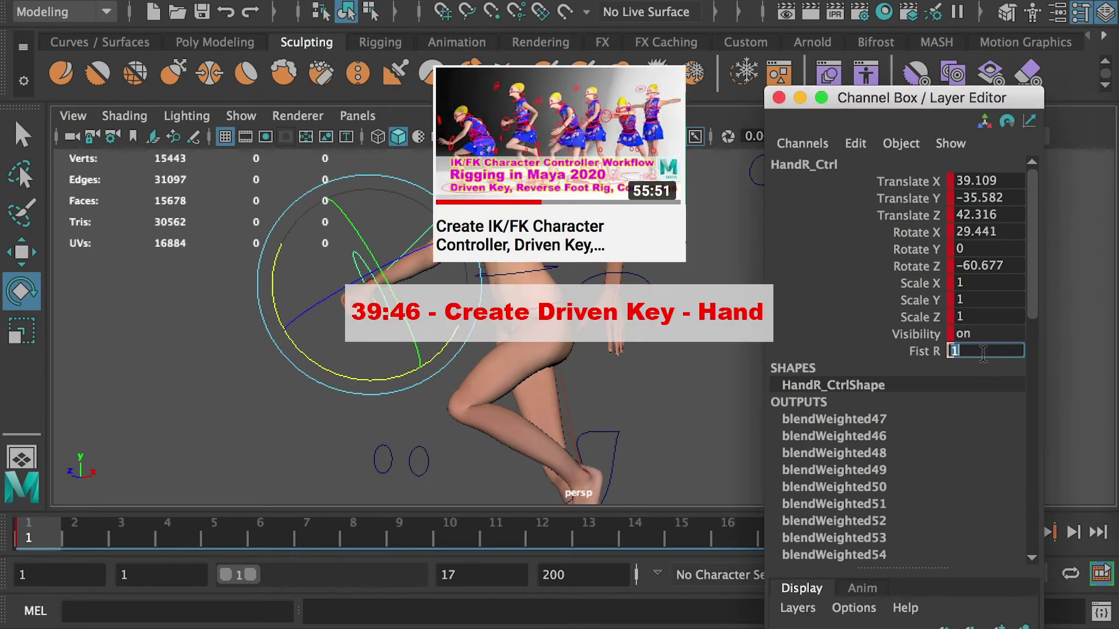
{"action": "type", "text": "0.5"}
{"action": "key", "text": "Return"}
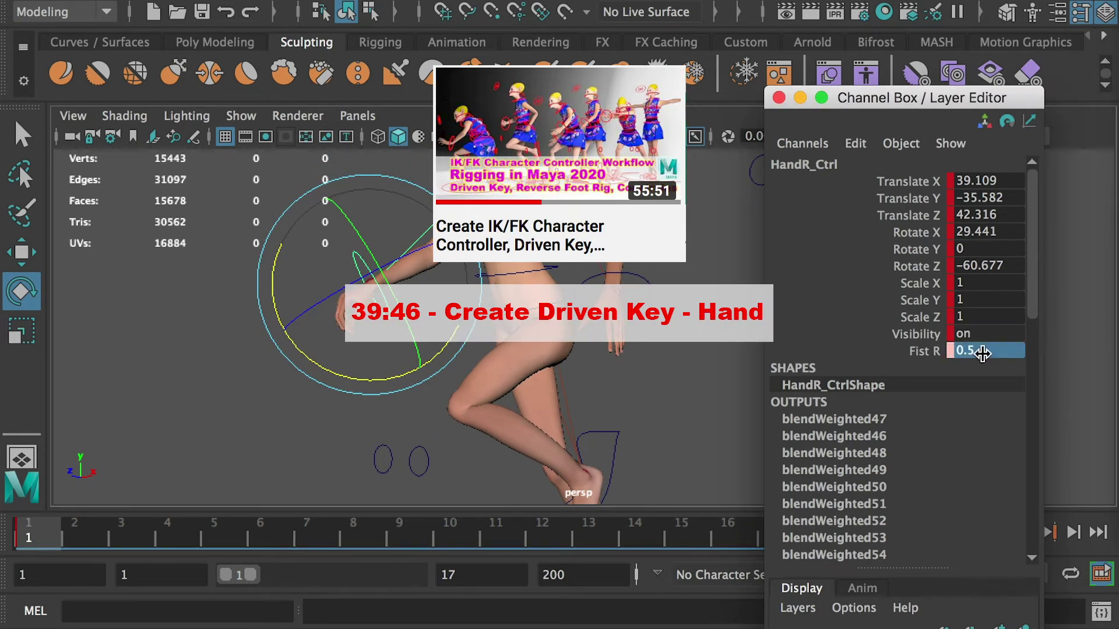
{"action": "double_click", "coordinate": [985, 350]}
{"action": "type", "text": "0."}
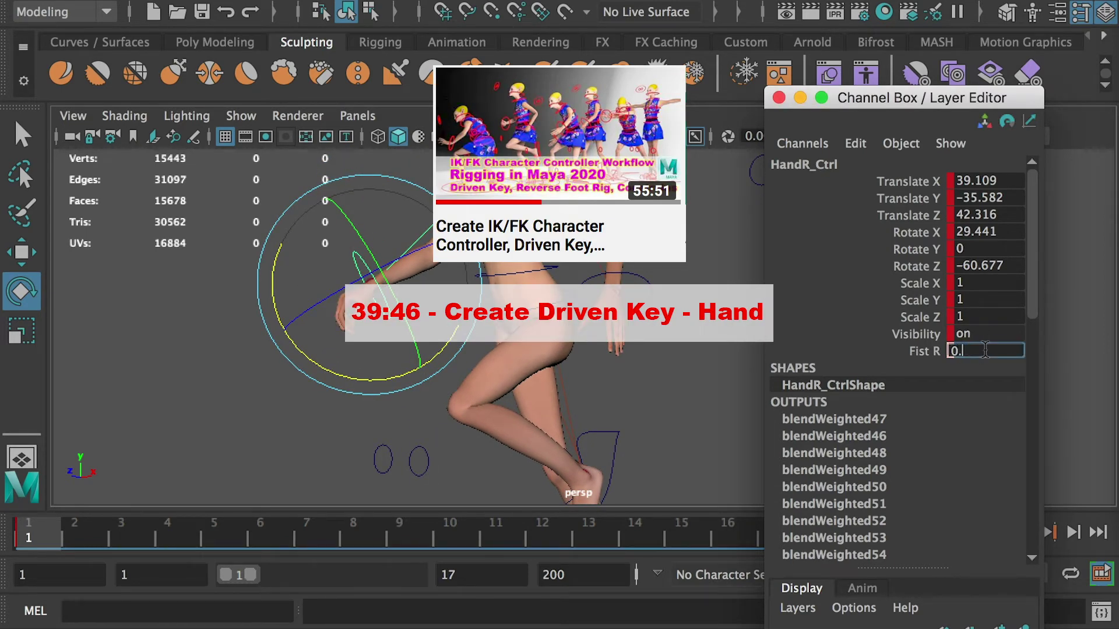
{"action": "type", "text": "7"}
{"action": "key", "text": "Return"}
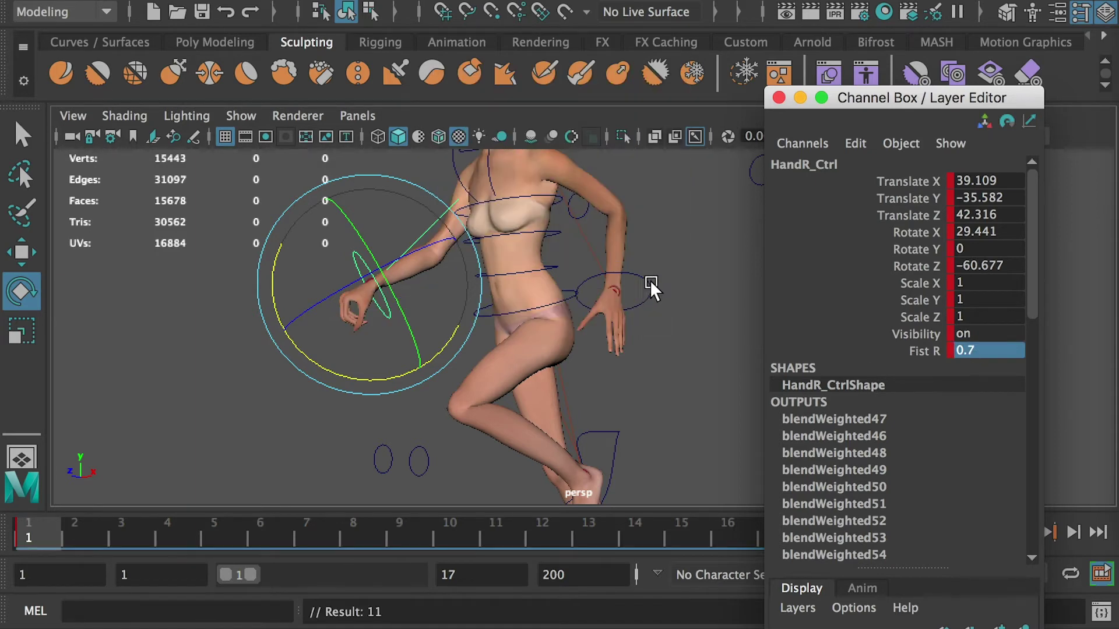
Set HandL_Ctrl's Fist L to 0.7 and key the left hand at frame 1
{"action": "left_click", "coordinate": [649, 283]}
{"action": "double_click", "coordinate": [974, 349]}
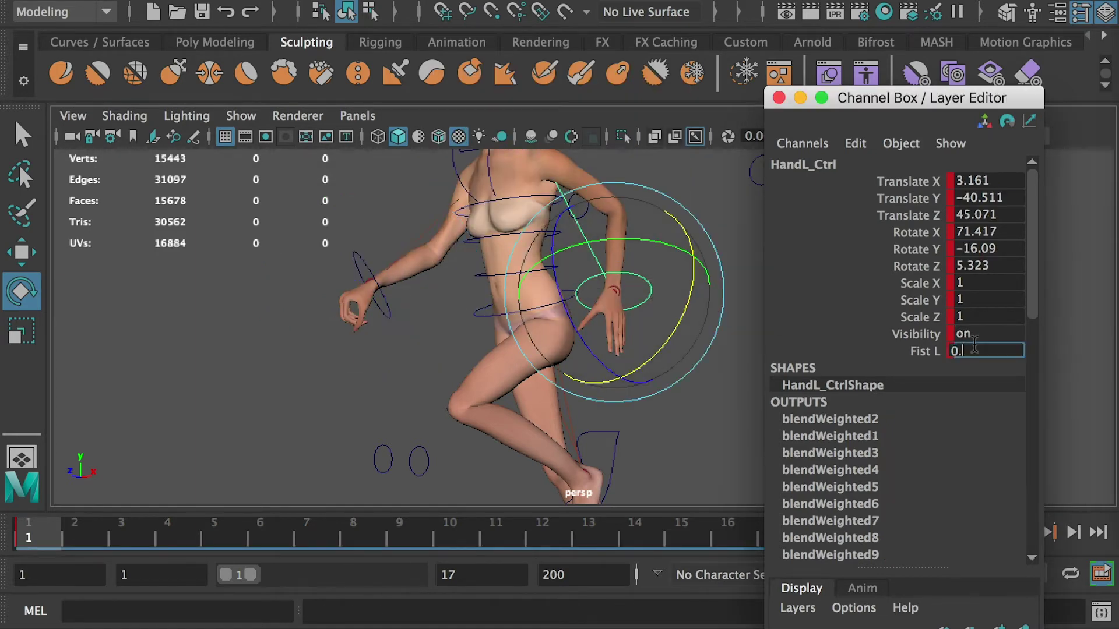
{"action": "type", "text": "0.7"}
{"action": "key", "text": "Return"}
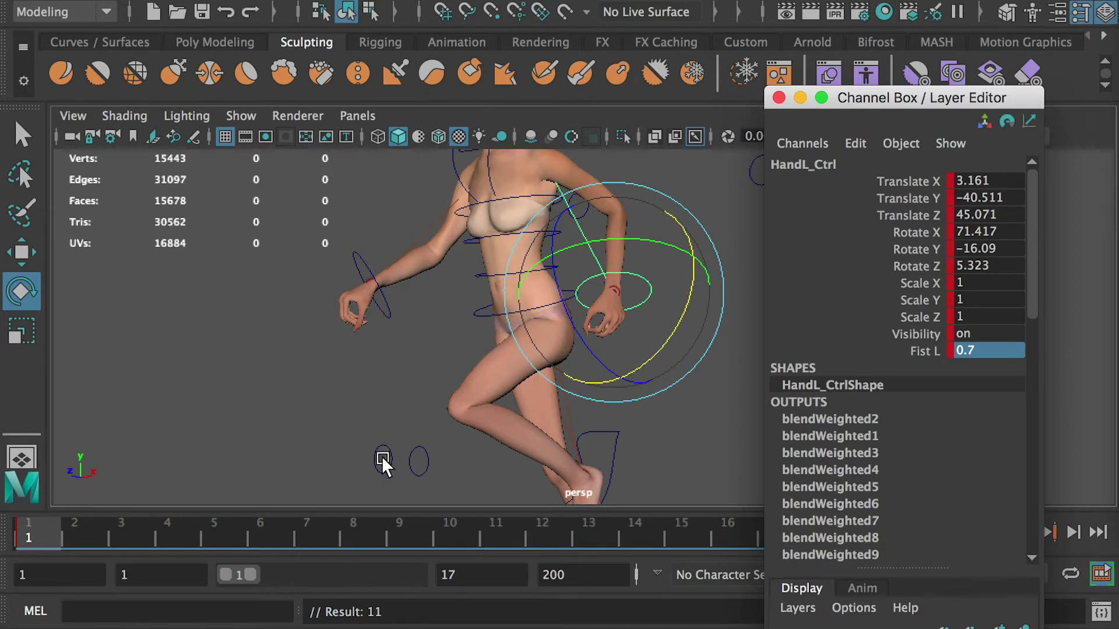
Move the floating Channel Box away from the timeline's playback controls and deselect the hand control
{"action": "left_click", "coordinate": [314, 531]}
{"action": "left_click_drag", "start_coordinate": [890, 100], "coordinate": [1031, 177]}
{"action": "left_click", "coordinate": [833, 294]}
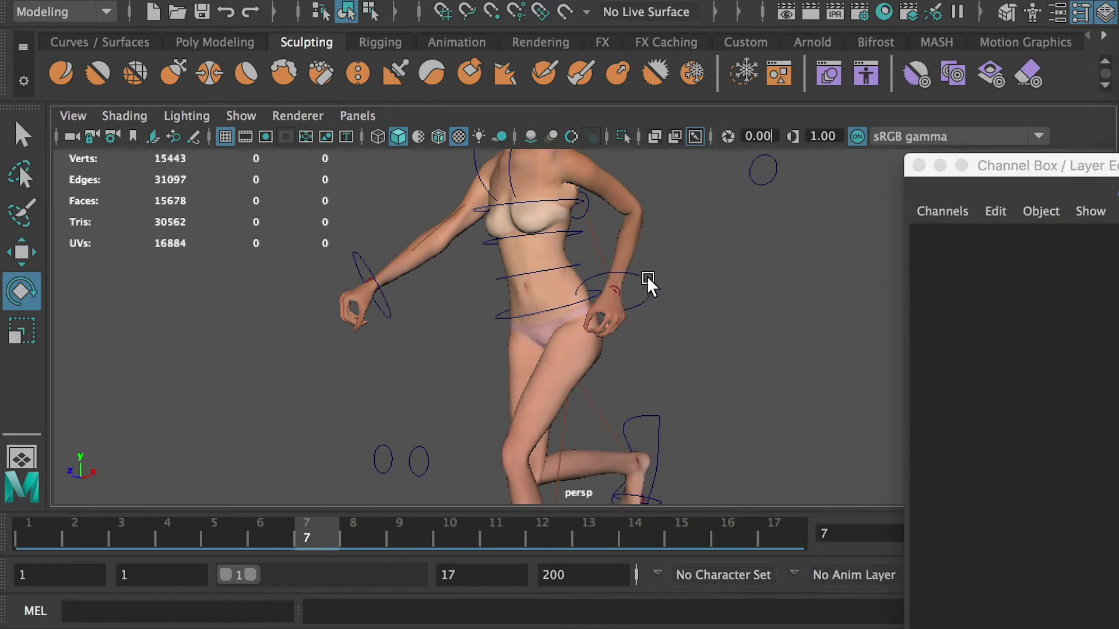
Copy the keys of both hand controls from frame 1 and paste them at frame 9
{"action": "left_click", "coordinate": [647, 276]}
{"action": "left_click", "coordinate": [362, 252]}
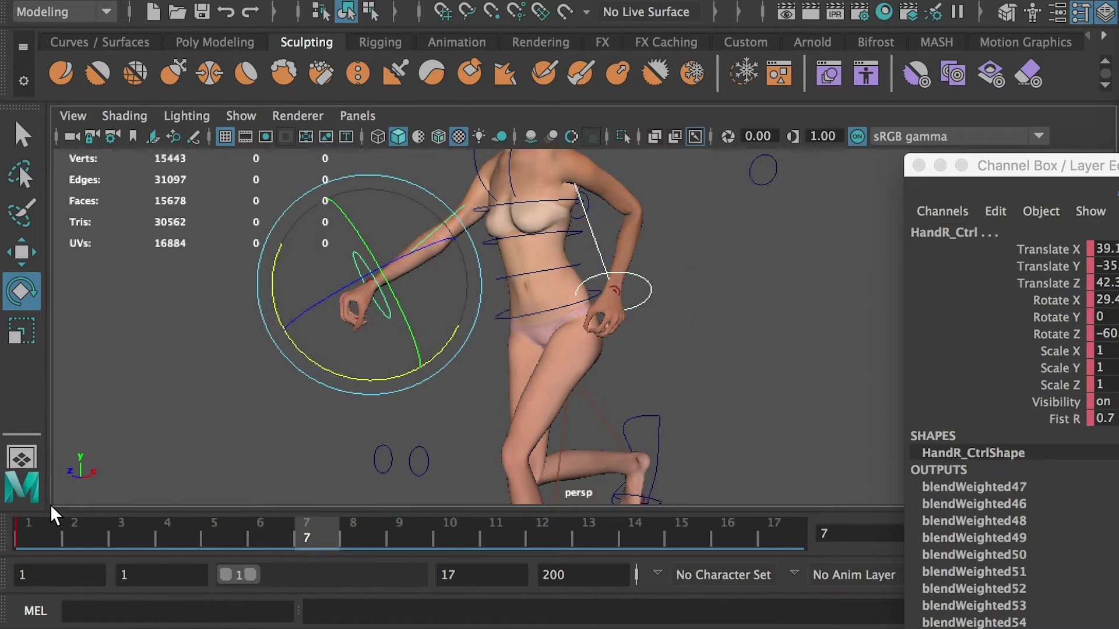
{"action": "left_click", "coordinate": [33, 529]}
{"action": "right_click", "coordinate": [34, 518]}
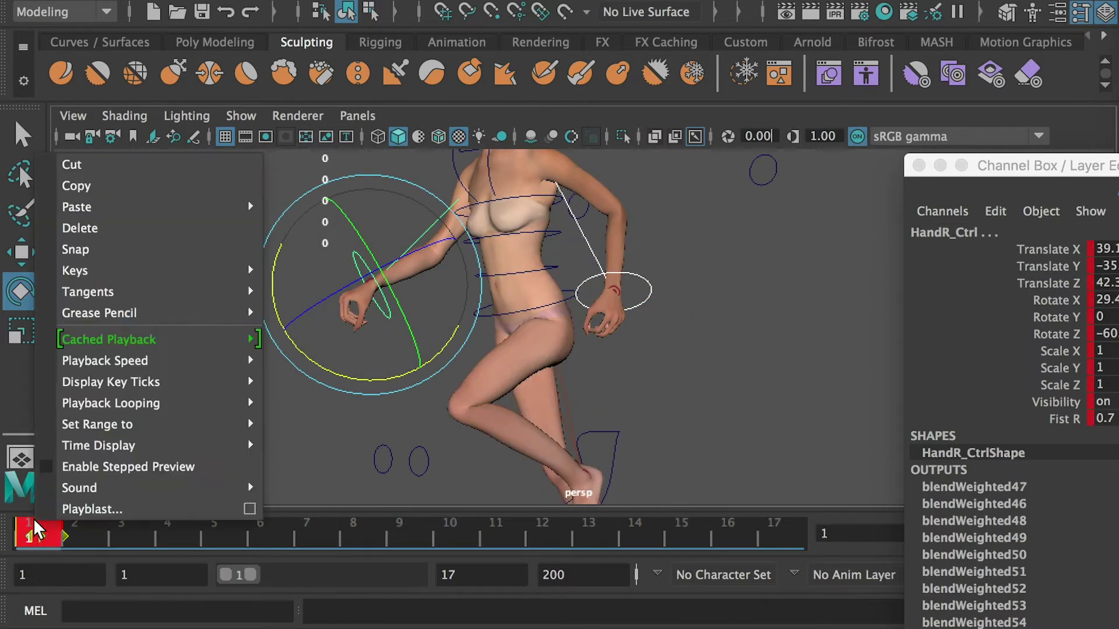
{"action": "left_click", "coordinate": [82, 186]}
{"action": "left_click", "coordinate": [400, 537]}
{"action": "right_click", "coordinate": [400, 536]}
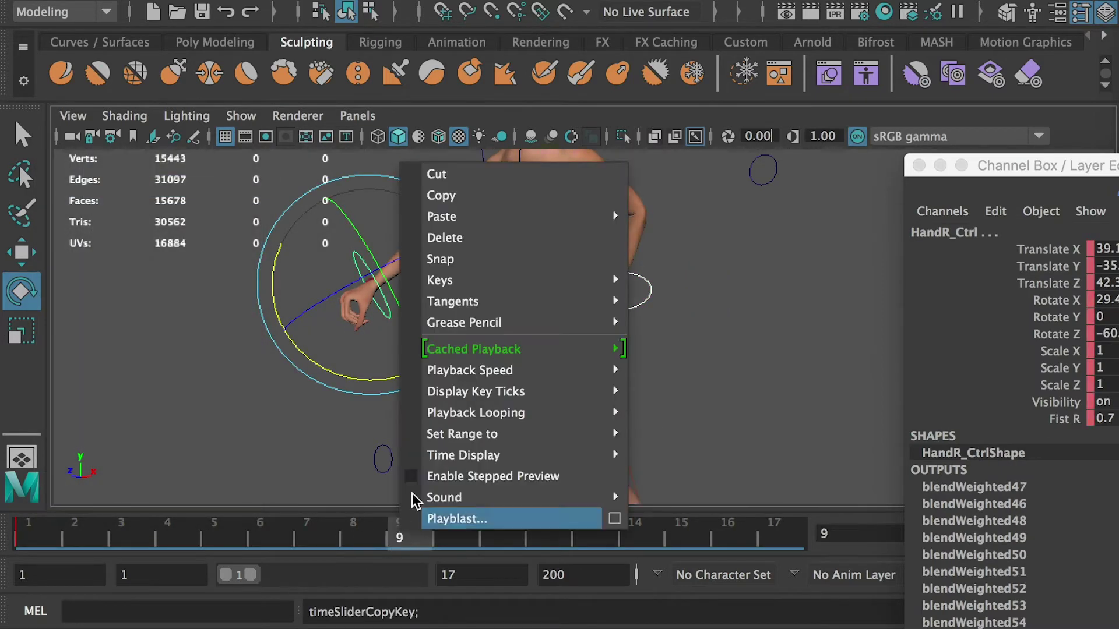
{"action": "mouse_move", "coordinate": [499, 218]}
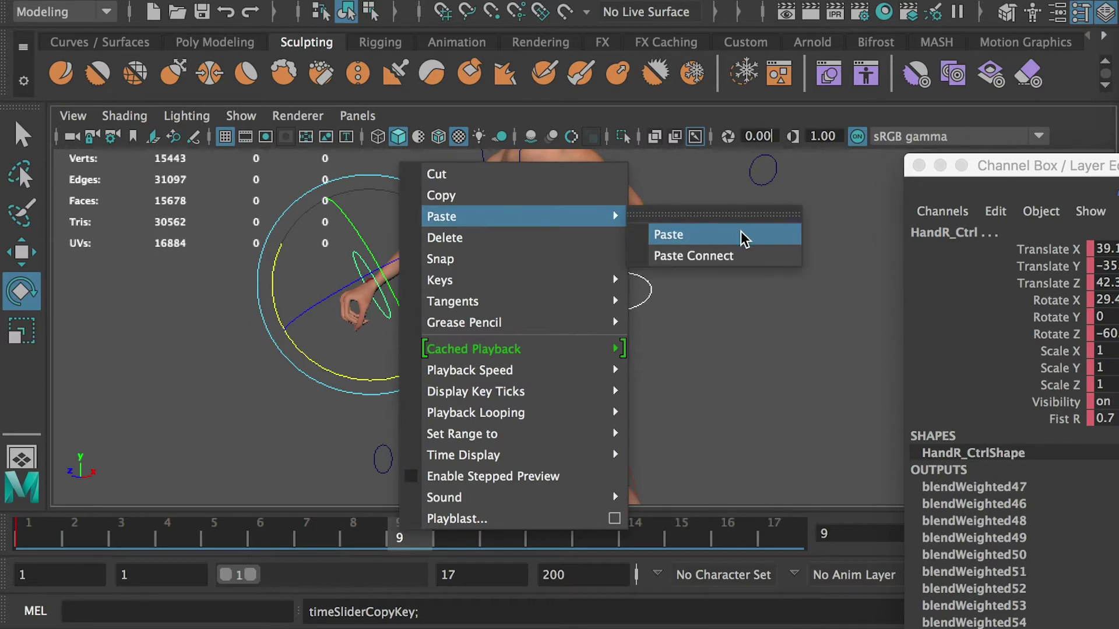
{"action": "left_click", "coordinate": [744, 236]}
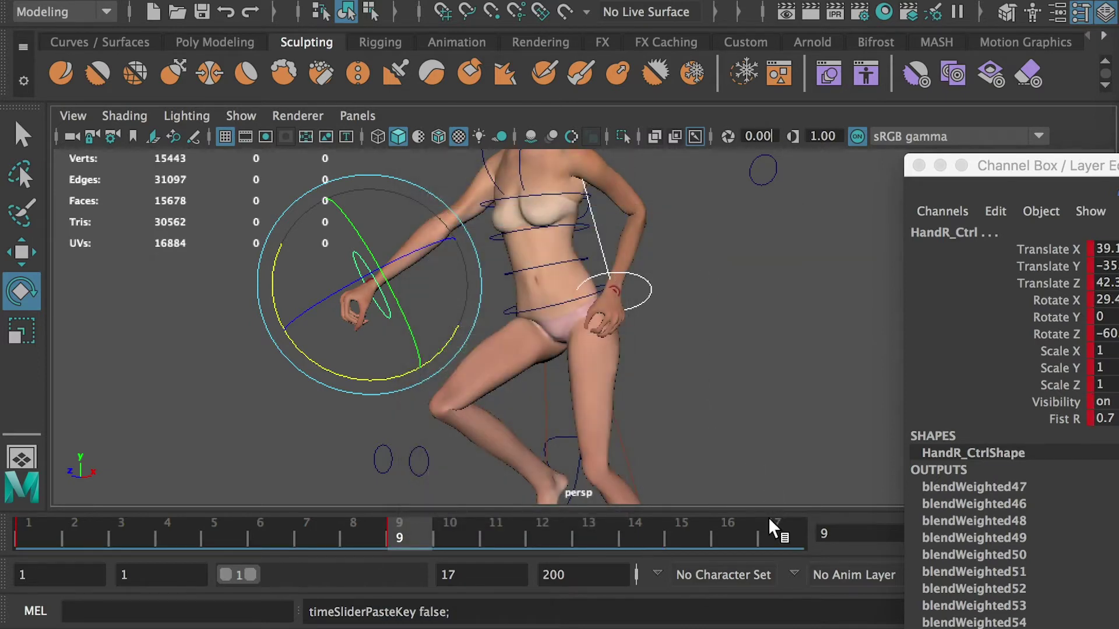
Paste the copied keys of both hand controls at frame 17
{"action": "left_click", "coordinate": [774, 533]}
{"action": "right_click", "coordinate": [776, 535]}
{"action": "mouse_move", "coordinate": [842, 225]}
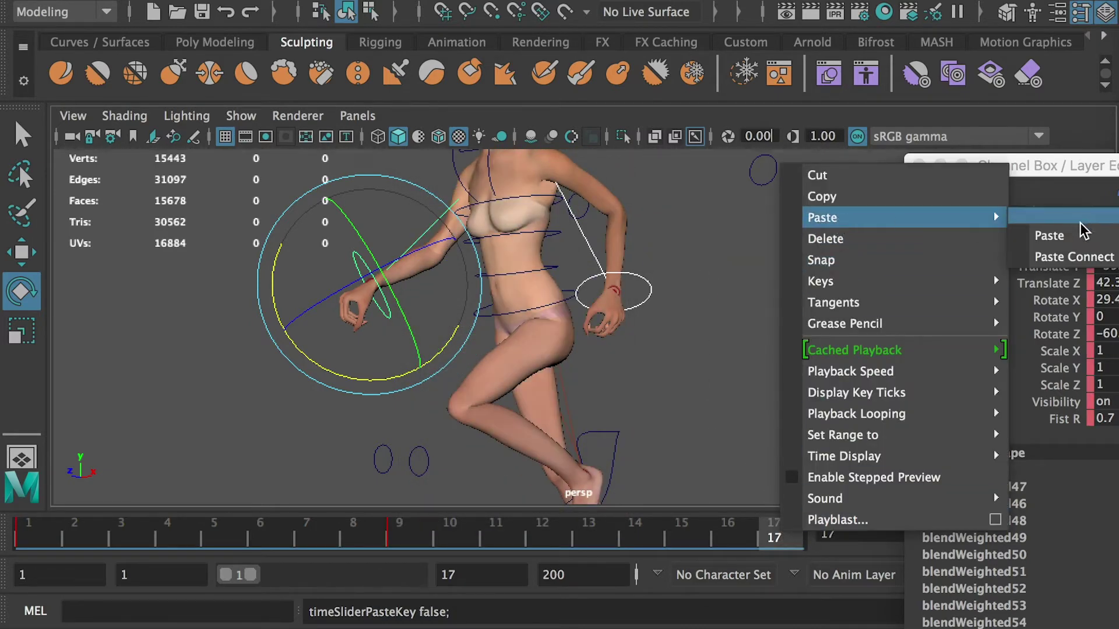
{"action": "left_click", "coordinate": [1070, 234]}
At frame 9, swing the right hand control backward and down beside the hip, using the side view
{"action": "left_click", "coordinate": [399, 537]}
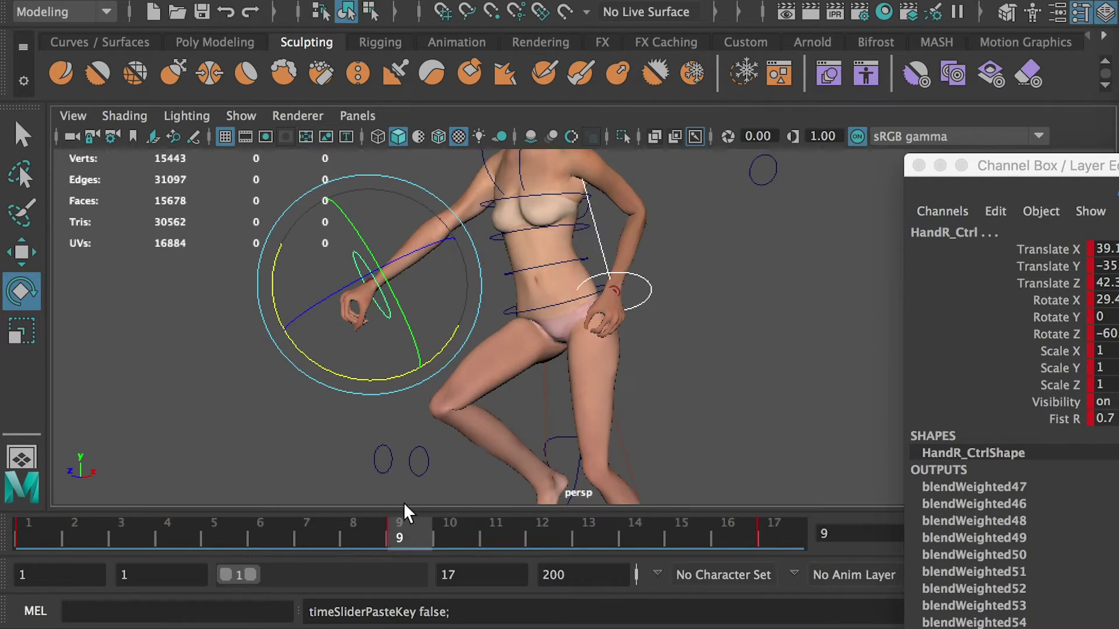
{"action": "left_click", "coordinate": [367, 258]}
{"action": "left_click", "coordinate": [370, 267]}
{"action": "key", "text": "w"}
{"action": "left_click_drag", "start_coordinate": [513, 327], "coordinate": [449, 343], "text": "alt"}
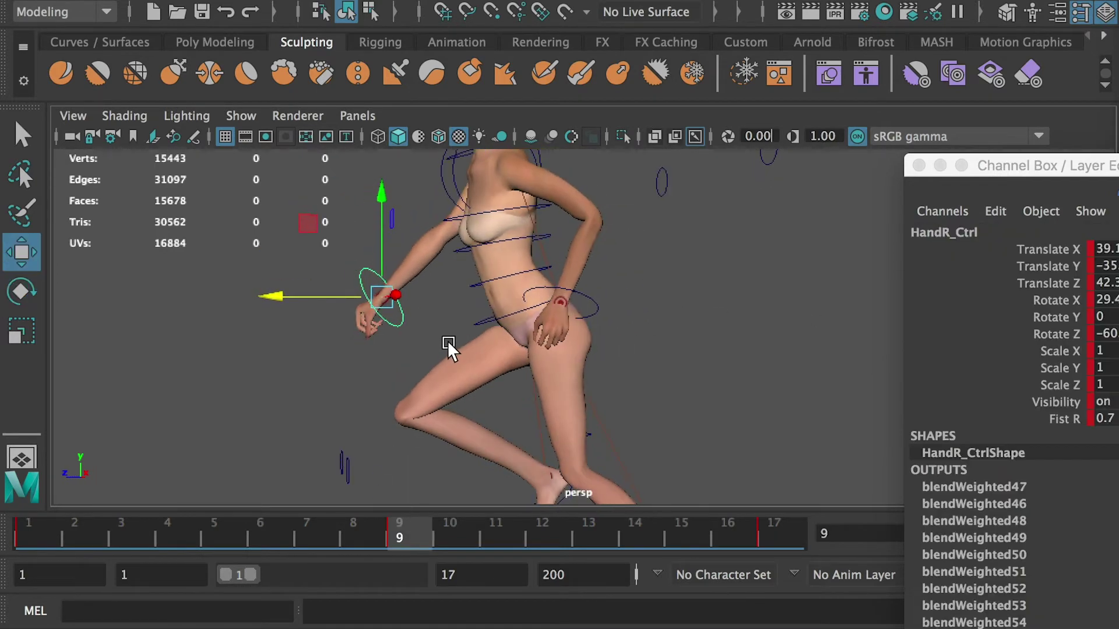
{"action": "key", "text": "space"}
{"action": "key", "text": "space"}
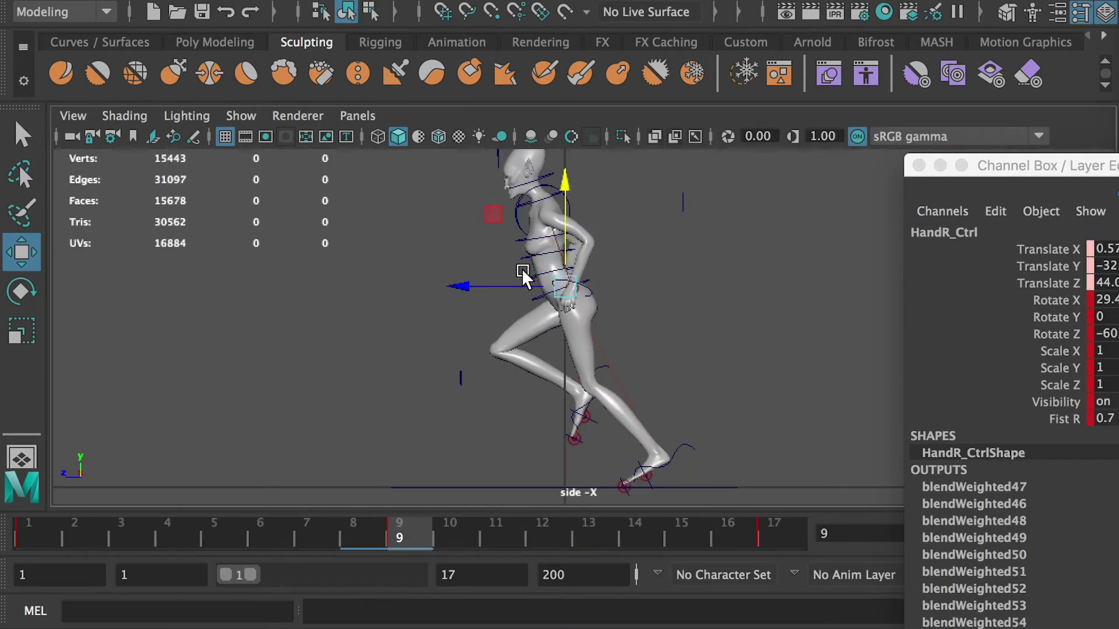
{"action": "left_click_drag", "start_coordinate": [520, 285], "coordinate": [525, 286]}
{"action": "key", "text": "space"}
{"action": "key", "text": "space"}
{"action": "left_click_drag", "start_coordinate": [609, 297], "coordinate": [752, 313], "text": "alt"}
{"action": "key", "text": "r"}
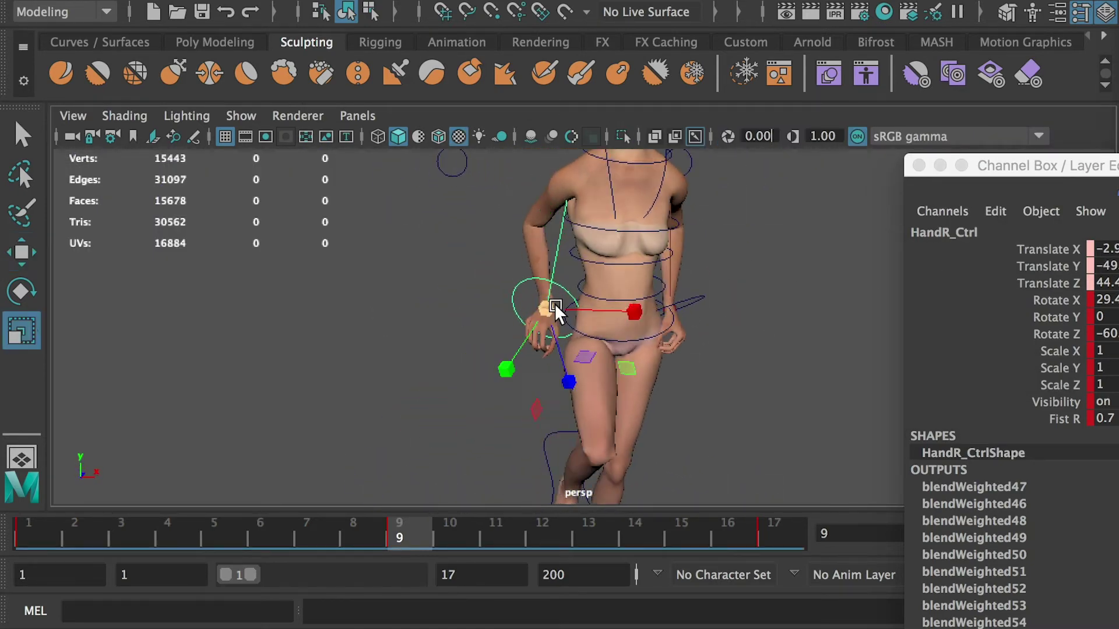
{"action": "key", "text": "e"}
{"action": "left_click_drag", "start_coordinate": [500, 319], "coordinate": [696, 295], "text": "alt"}
At frame 9, move the left hand control forward in front of the body, comparing against the frame 1 pose
{"action": "left_click", "coordinate": [695, 296]}
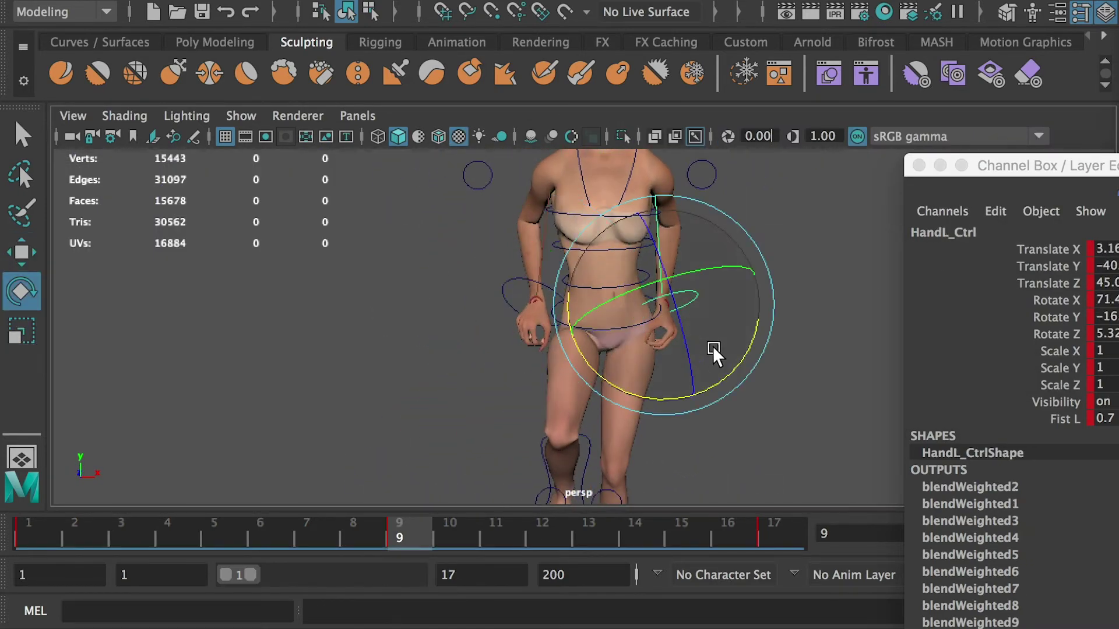
{"action": "key", "text": "space"}
{"action": "left_click", "coordinate": [28, 533]}
{"action": "key", "text": "space"}
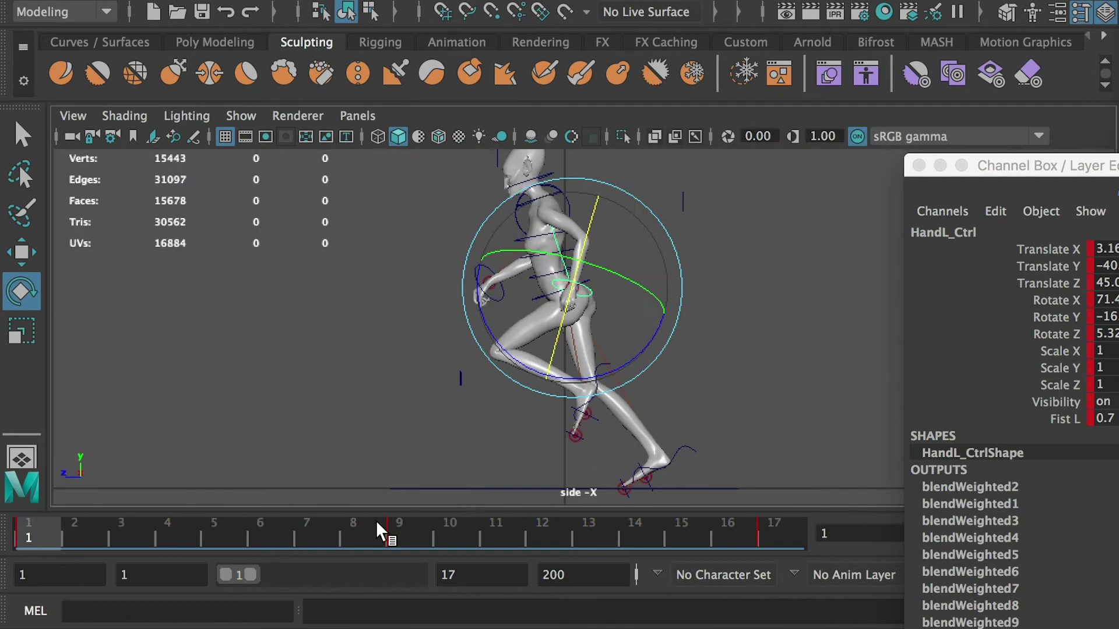
{"action": "left_click", "coordinate": [389, 533]}
{"action": "key", "text": "w"}
{"action": "left_click_drag", "start_coordinate": [439, 288], "coordinate": [424, 289]}
{"action": "key", "text": "e"}
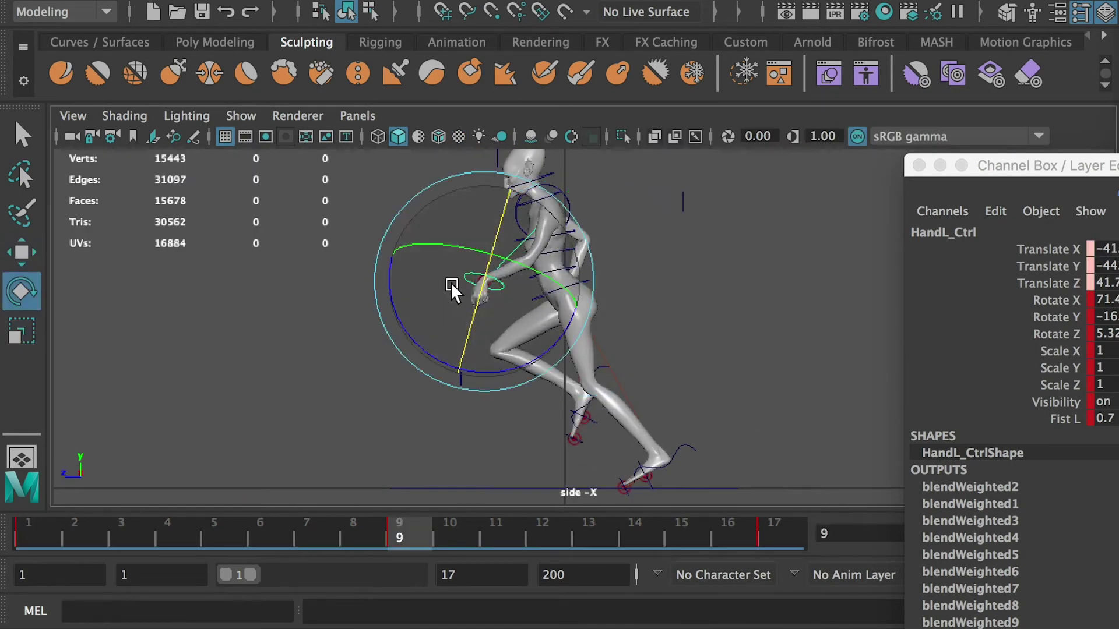
{"action": "left_click", "coordinate": [30, 531]}
{"action": "left_click", "coordinate": [399, 533]}
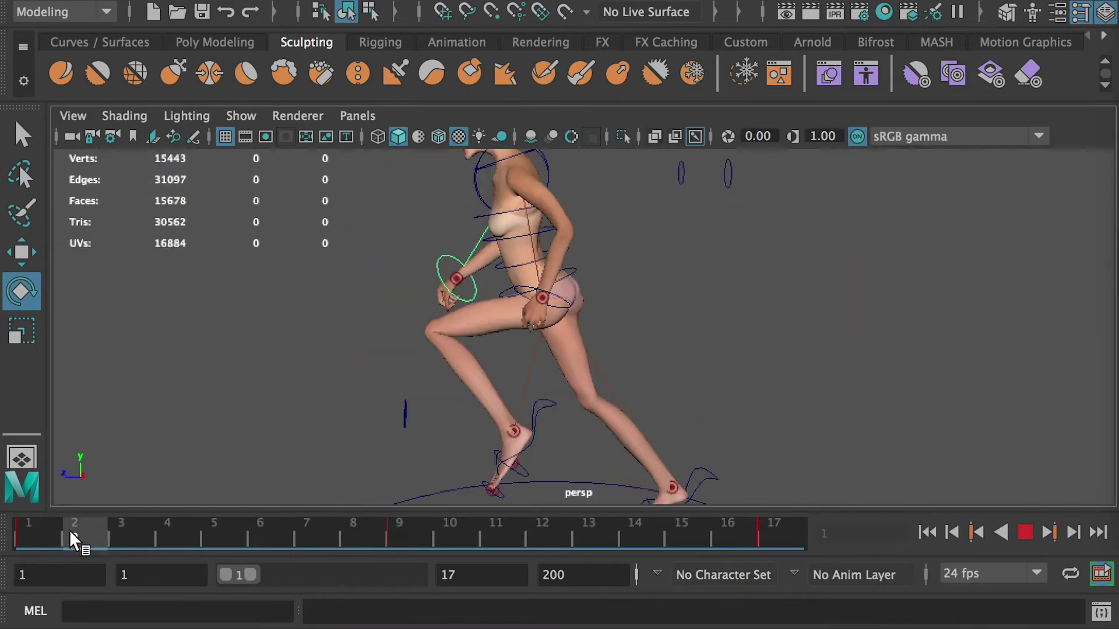
At frame 3, move the right hand control farther forward and up in front of the chest
{"action": "mouse_move", "coordinate": [150, 537]}
{"action": "left_mouse_down"}
{"action": "mouse_move", "coordinate": [167, 537]}
{"action": "mouse_move", "coordinate": [20, 536]}
{"action": "mouse_move", "coordinate": [174, 539]}
{"action": "mouse_move", "coordinate": [120, 541]}
{"action": "left_mouse_up"}
{"action": "left_click_drag", "start_coordinate": [416, 230], "coordinate": [423, 219], "text": "alt"}
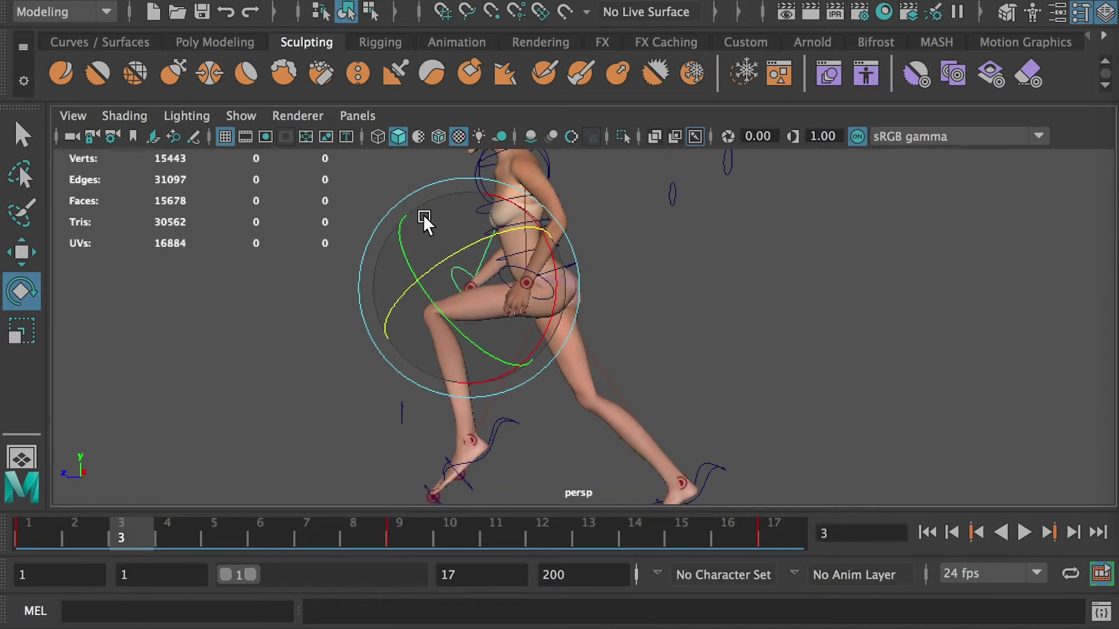
{"action": "middle_click_drag", "start_coordinate": [423, 218], "coordinate": [439, 271], "text": "alt"}
{"action": "key", "text": "w"}
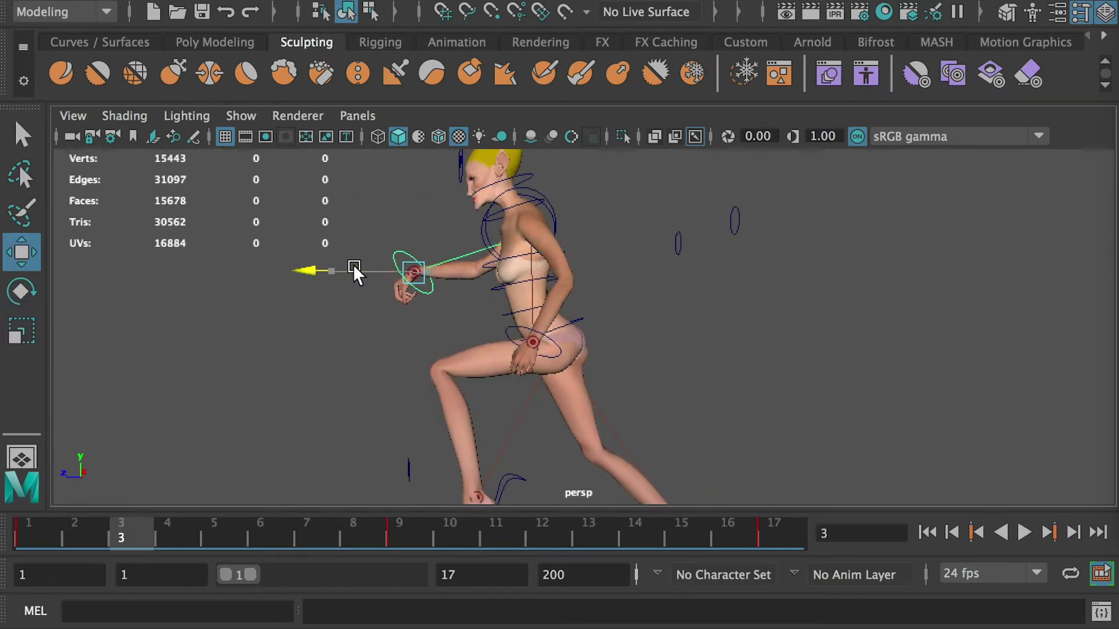
{"action": "left_click_drag", "start_coordinate": [412, 256], "coordinate": [541, 323], "text": "alt"}
Rotate the right hand to follow the forearm, fine-tune its height, and key it at frame 3
{"action": "key", "text": "e"}
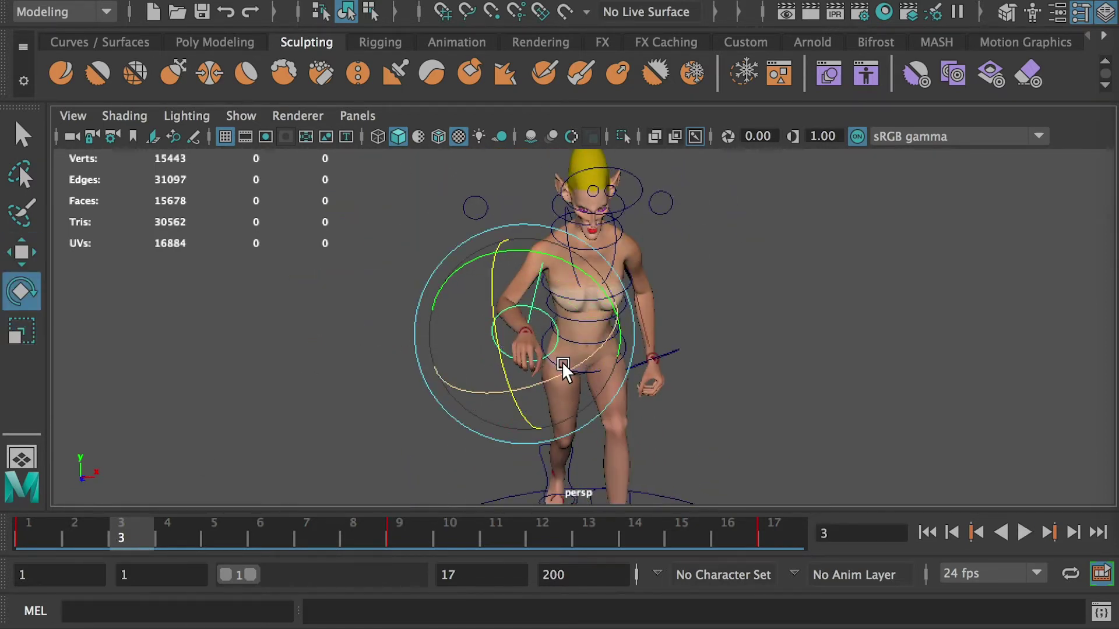
{"action": "left_click_drag", "start_coordinate": [563, 367], "coordinate": [315, 280], "text": "alt"}
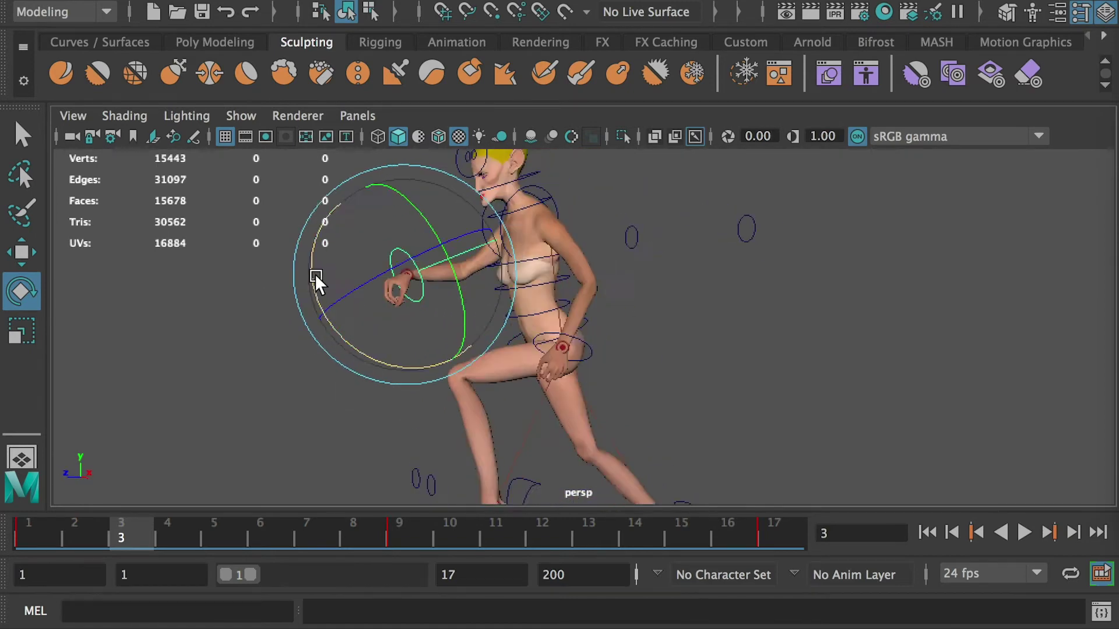
{"action": "mouse_move", "coordinate": [120, 540]}
{"action": "left_mouse_down"}
{"action": "mouse_move", "coordinate": [63, 533]}
{"action": "mouse_move", "coordinate": [174, 533]}
{"action": "mouse_move", "coordinate": [139, 533]}
{"action": "left_mouse_up"}
{"action": "key", "text": "w"}
{"action": "left_click_drag", "start_coordinate": [417, 194], "coordinate": [413, 211]}
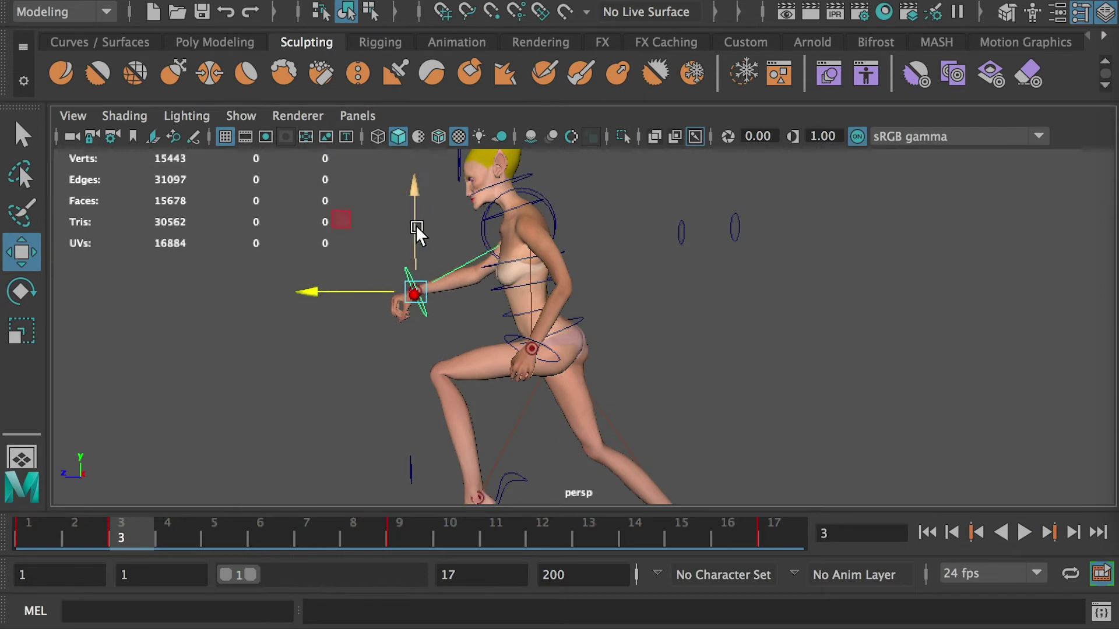
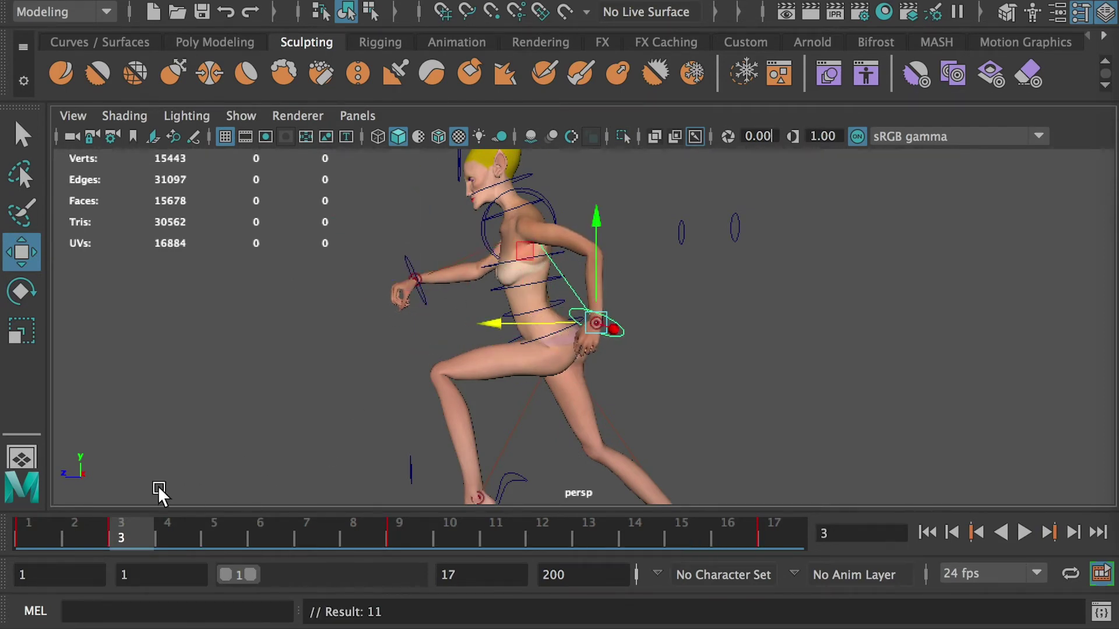
Play back the run cycle to review the arm swing around frame 3
{"action": "key", "text": "alt+v"}
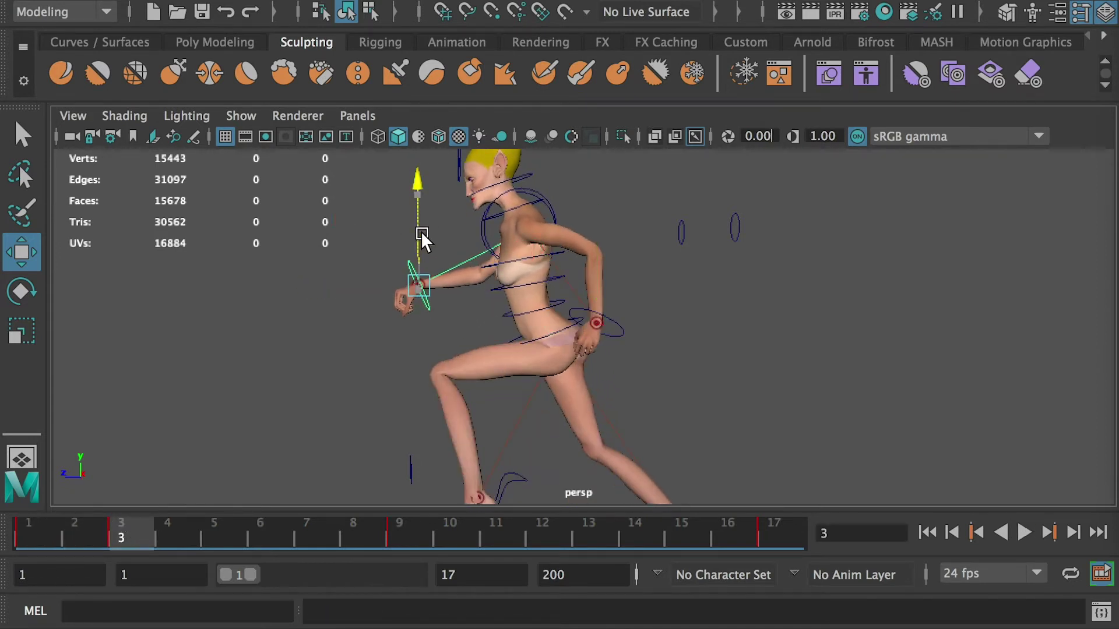
{"action": "key", "text": "alt+v"}
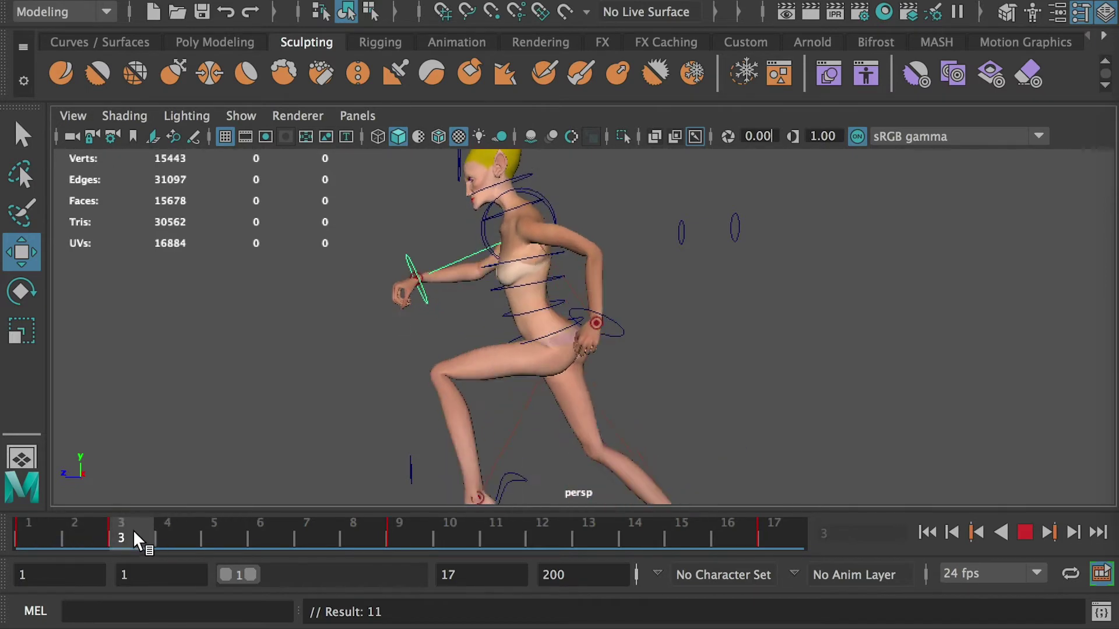
{"action": "mouse_move", "coordinate": [140, 539]}
{"action": "left_mouse_down"}
{"action": "mouse_move", "coordinate": [257, 534]}
{"action": "mouse_move", "coordinate": [142, 539]}
{"action": "left_mouse_up"}
Copy the keys of both hand controls at frame 3 and paste them at frame 6
{"action": "left_click", "coordinate": [417, 265]}
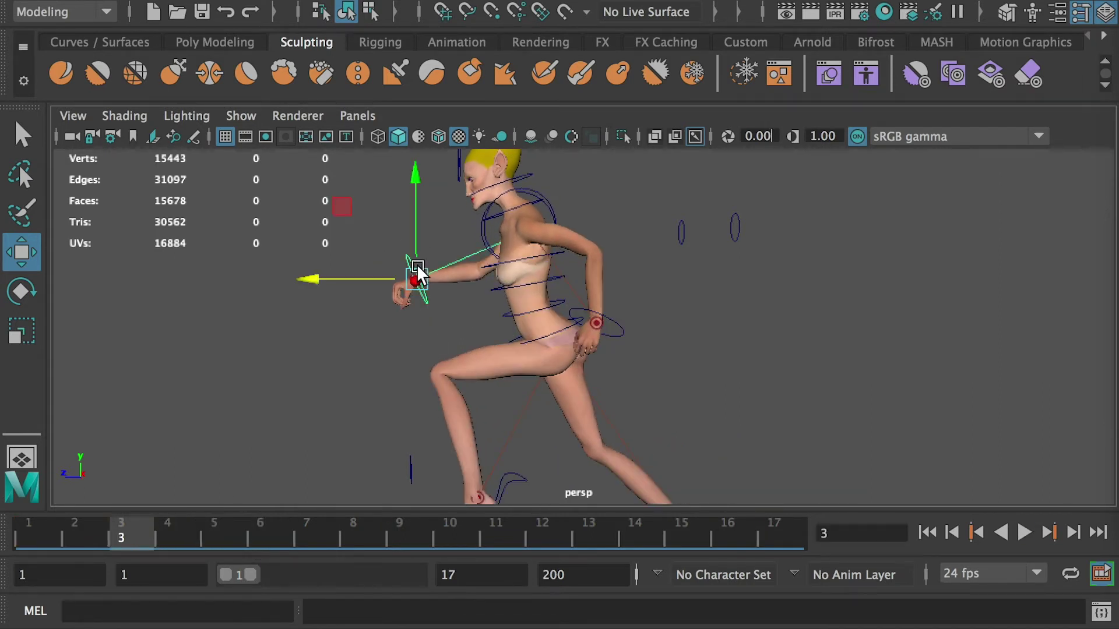
{"action": "left_click", "coordinate": [621, 330]}
{"action": "left_click", "coordinate": [135, 533], "text": "shift"}
{"action": "right_click", "coordinate": [136, 533]}
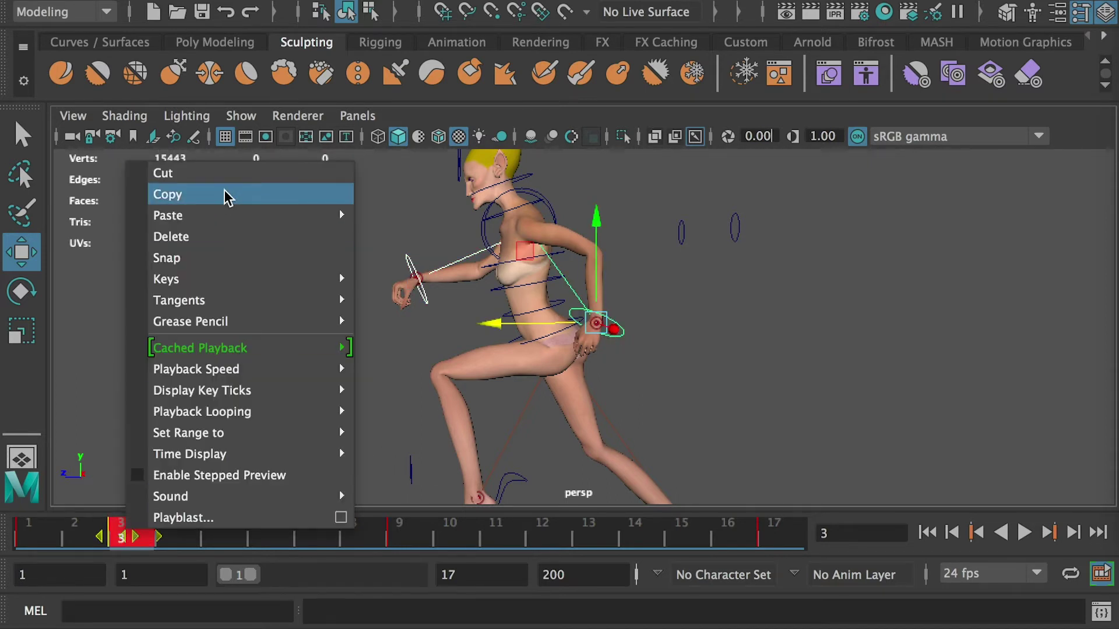
{"action": "left_click", "coordinate": [184, 202]}
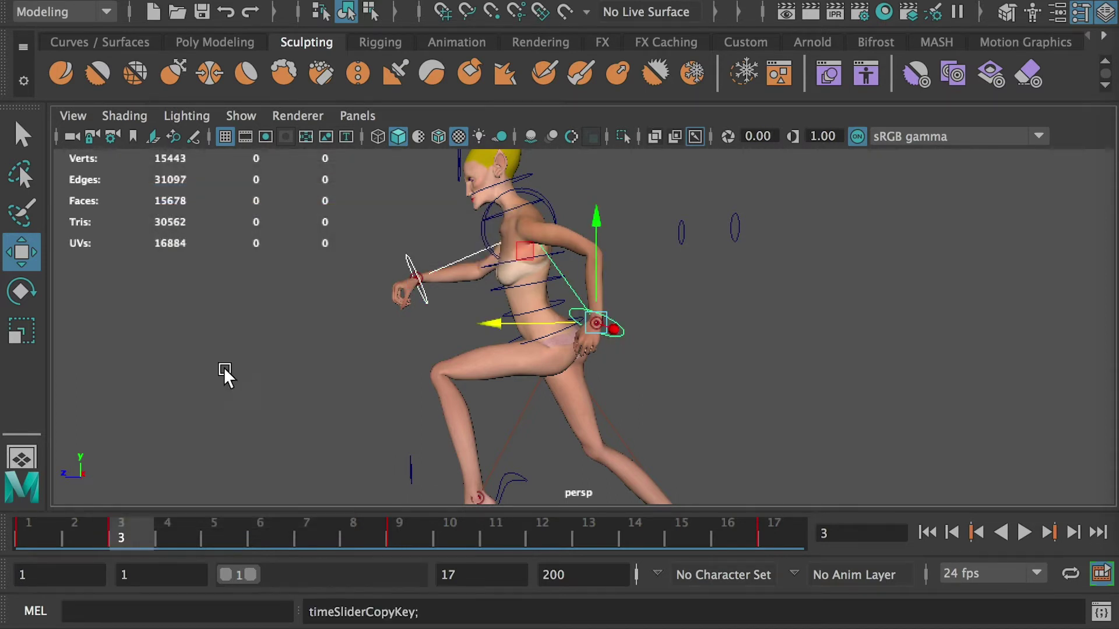
{"action": "left_click", "coordinate": [271, 541]}
{"action": "right_click", "coordinate": [258, 533]}
{"action": "mouse_move", "coordinate": [344, 215]}
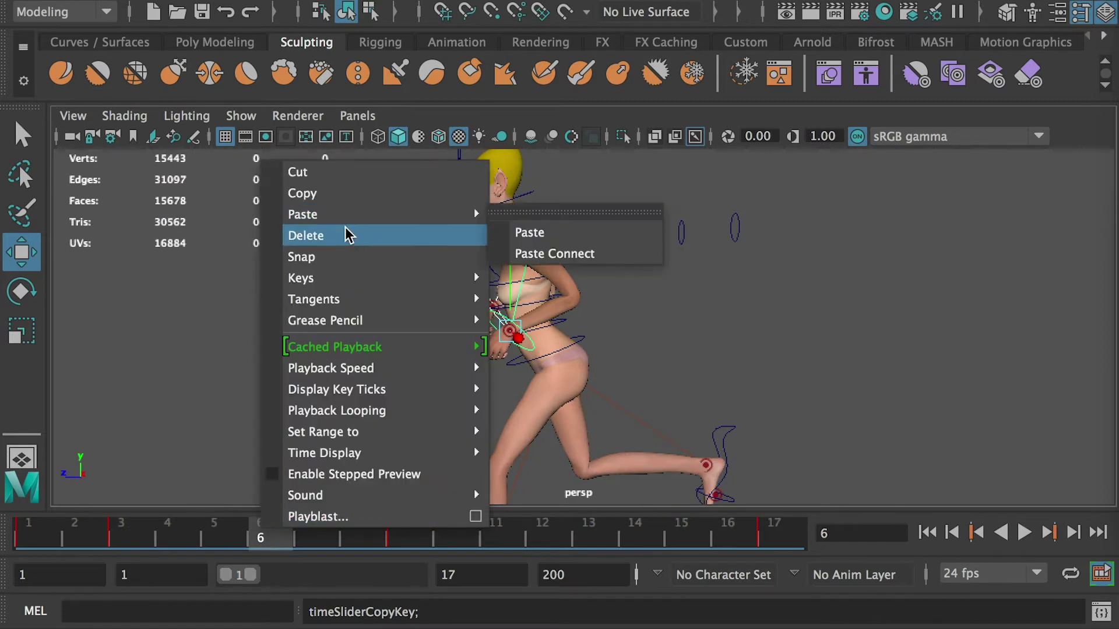
{"action": "left_click", "coordinate": [537, 231]}
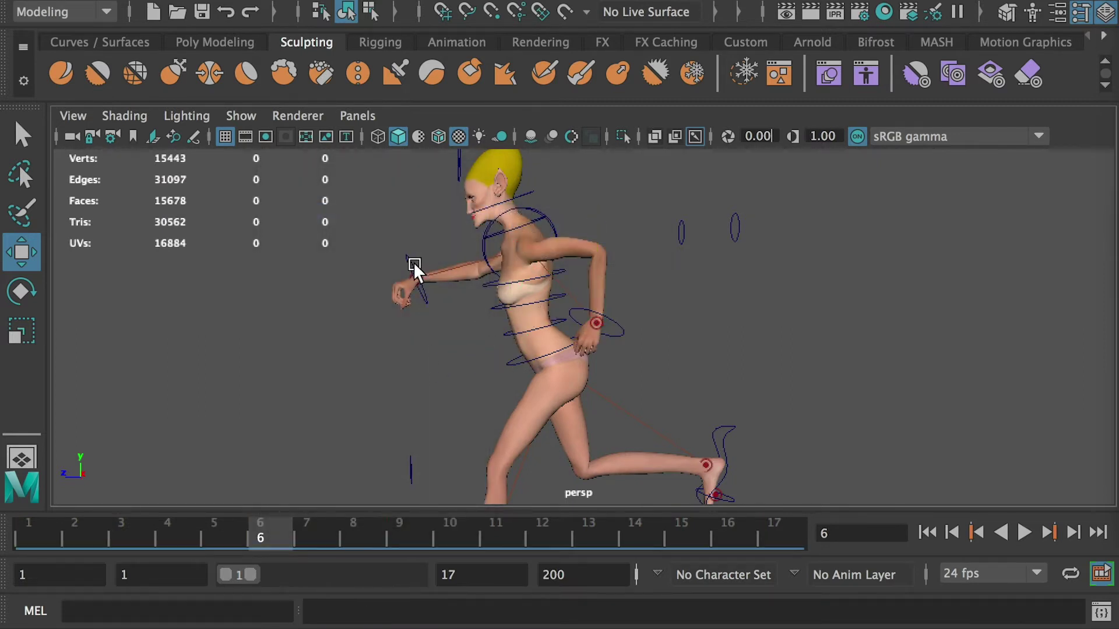
Lower both hand controls at frame 6, pulling the forward hand back toward the body and nudging the rear hand slightly forward
{"action": "left_click", "coordinate": [413, 277]}
{"action": "left_click_drag", "start_coordinate": [417, 207], "coordinate": [439, 242]}
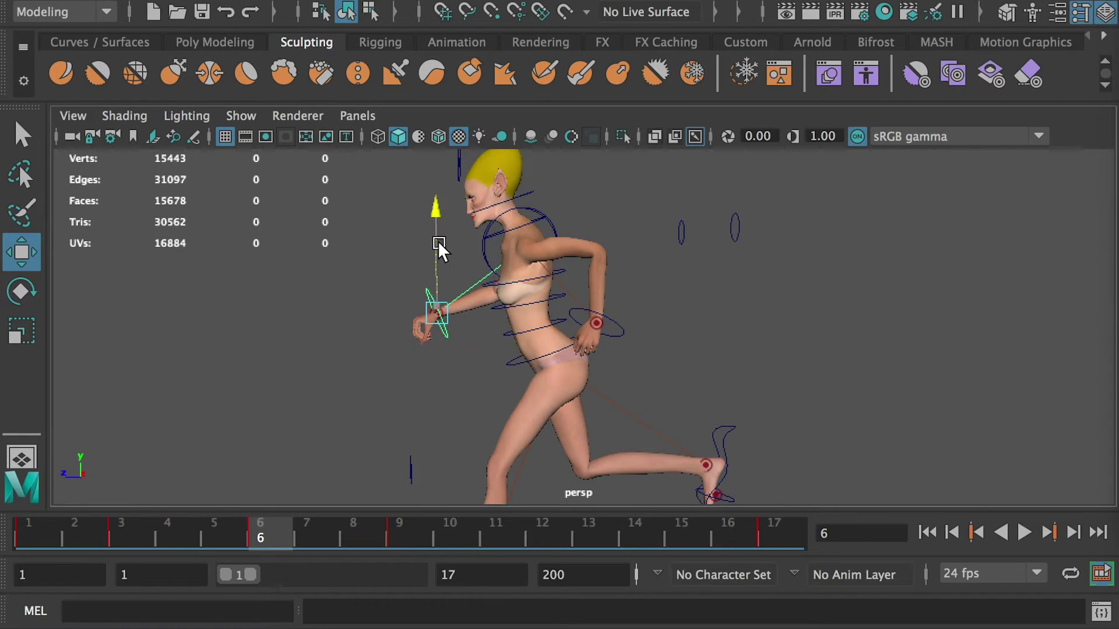
{"action": "left_click", "coordinate": [618, 333]}
{"action": "left_click_drag", "start_coordinate": [592, 214], "coordinate": [592, 242]}
{"action": "left_click_drag", "start_coordinate": [557, 351], "coordinate": [550, 351]}
{"action": "left_click_drag", "start_coordinate": [589, 266], "coordinate": [590, 273]}
{"action": "left_click_drag", "start_coordinate": [502, 359], "coordinate": [497, 359]}
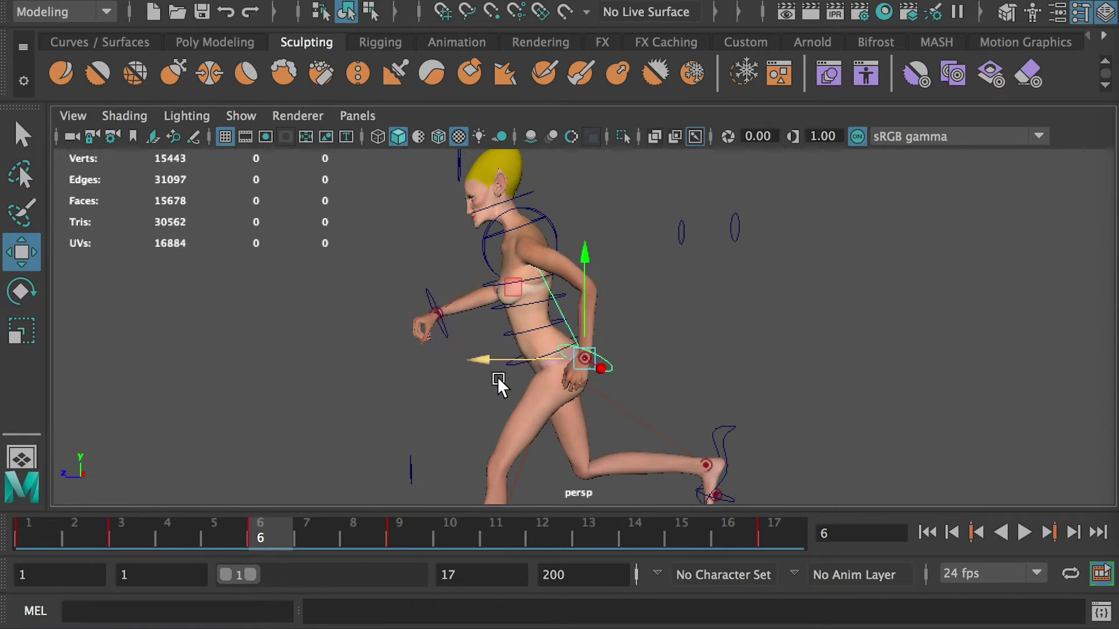
{"action": "left_click", "coordinate": [429, 331]}
Copy the keys of both hand controls at frame 9 and paste them at frame 11
{"action": "mouse_move", "coordinate": [166, 533]}
{"action": "left_mouse_down"}
{"action": "mouse_move", "coordinate": [145, 531]}
{"action": "mouse_move", "coordinate": [219, 532]}
{"action": "mouse_move", "coordinate": [3, 533]}
{"action": "mouse_move", "coordinate": [385, 530]}
{"action": "mouse_move", "coordinate": [30, 526]}
{"action": "mouse_move", "coordinate": [294, 527]}
{"action": "mouse_move", "coordinate": [219, 519]}
{"action": "mouse_move", "coordinate": [20, 530]}
{"action": "mouse_move", "coordinate": [308, 532]}
{"action": "left_mouse_up"}
{"action": "left_click_drag", "start_coordinate": [394, 528], "coordinate": [413, 537]}
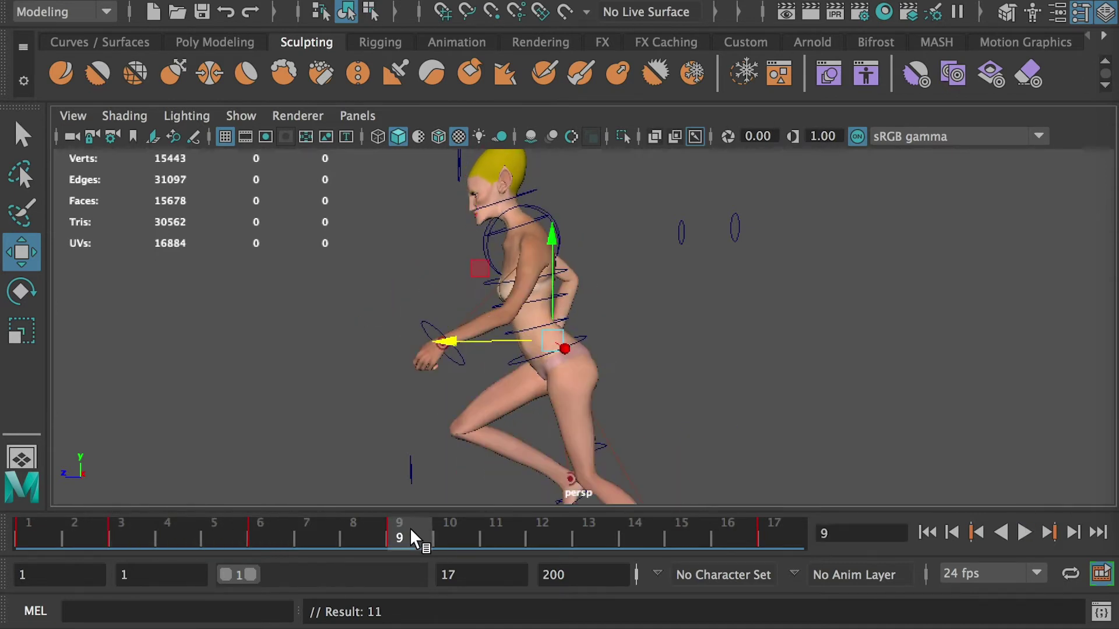
{"action": "left_click_drag", "start_coordinate": [353, 365], "coordinate": [489, 325], "text": "alt"}
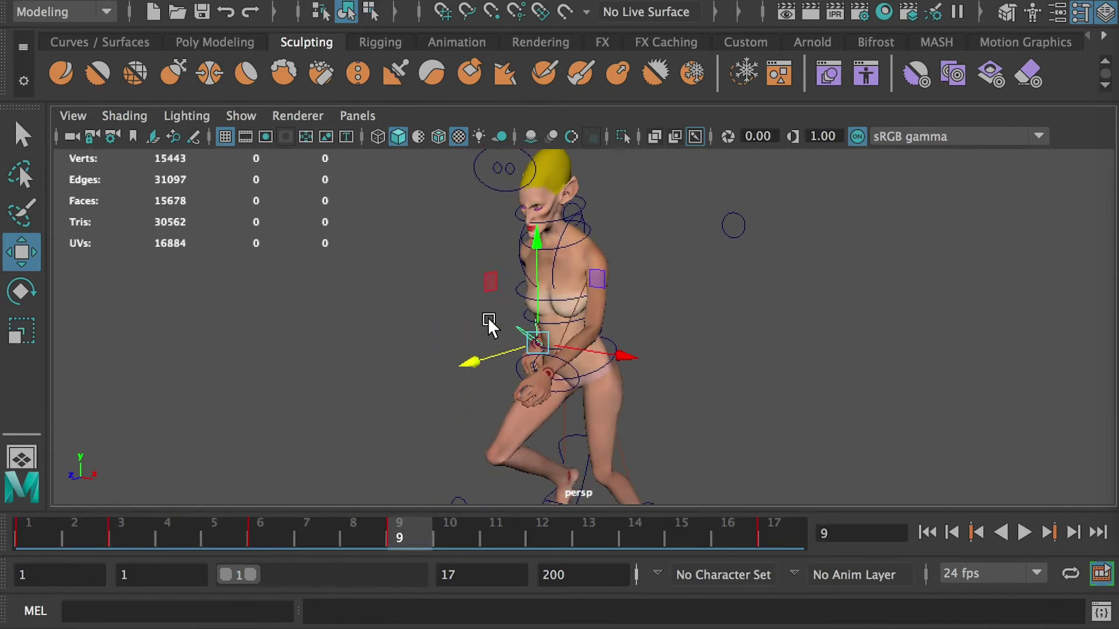
{"action": "left_click_drag", "start_coordinate": [540, 380], "coordinate": [443, 354], "text": "alt"}
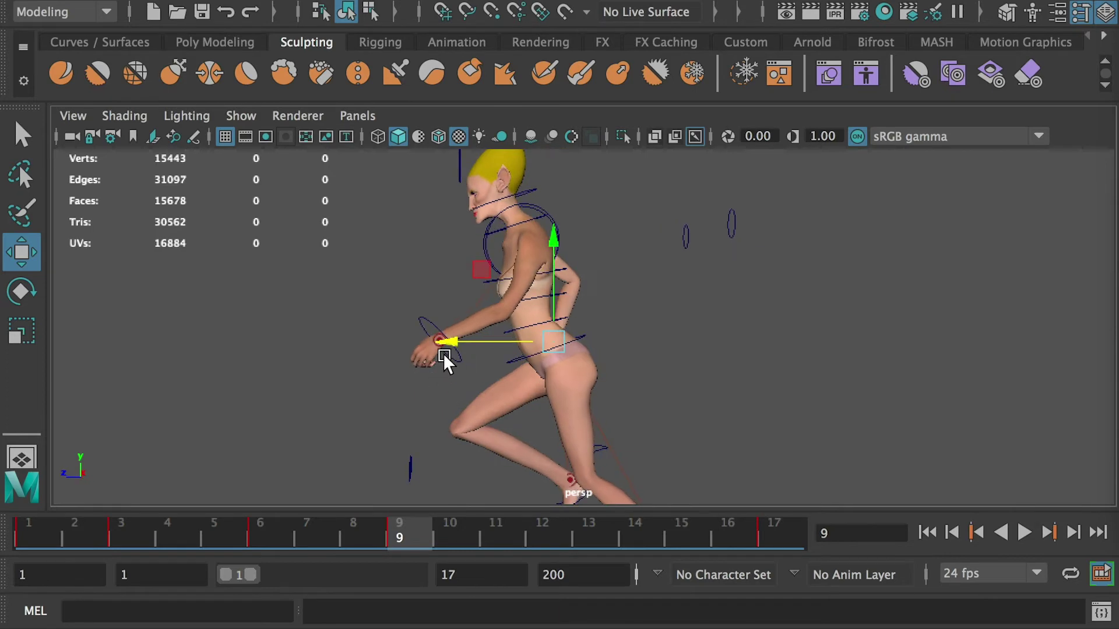
{"action": "left_click", "coordinate": [411, 542], "text": "shift"}
{"action": "right_click", "coordinate": [407, 529]}
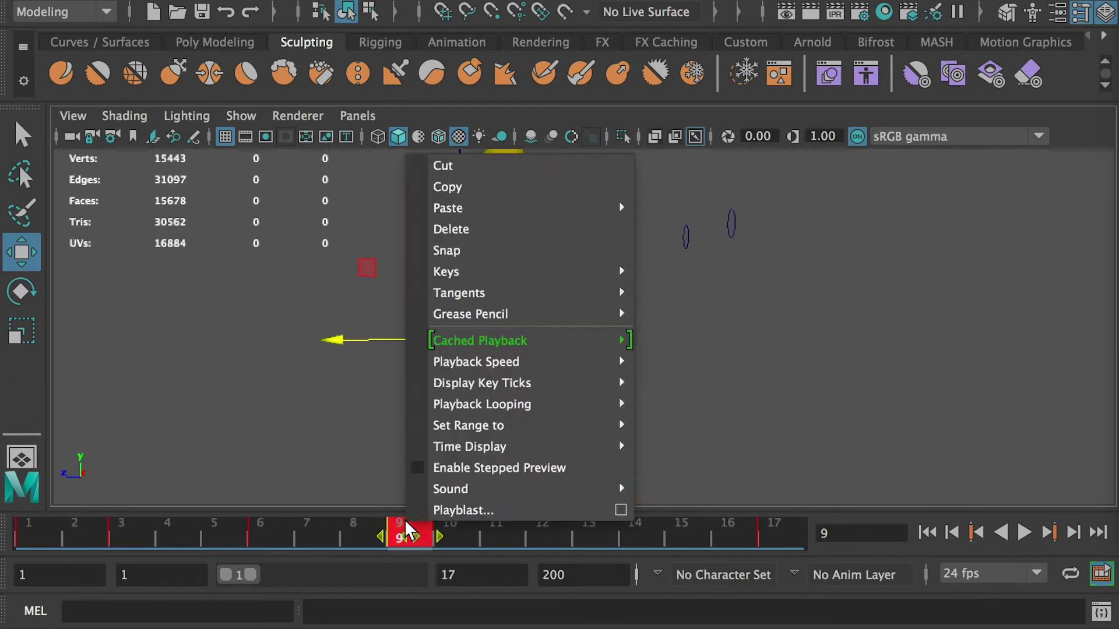
{"action": "left_click", "coordinate": [460, 187]}
{"action": "left_click", "coordinate": [524, 545]}
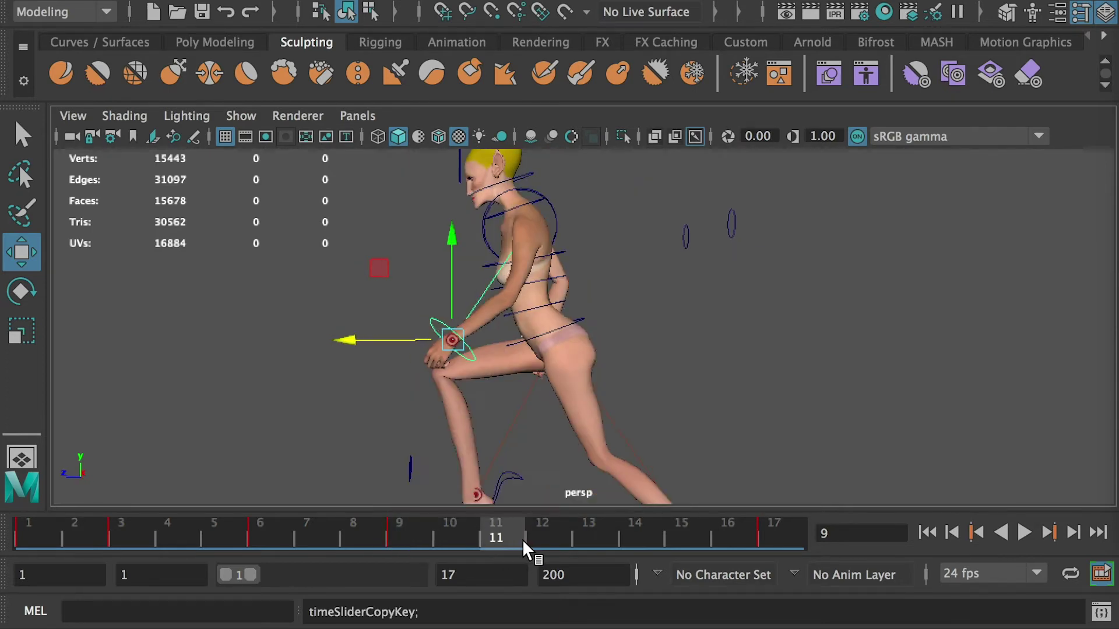
{"action": "right_click", "coordinate": [511, 542]}
{"action": "mouse_move", "coordinate": [542, 222]}
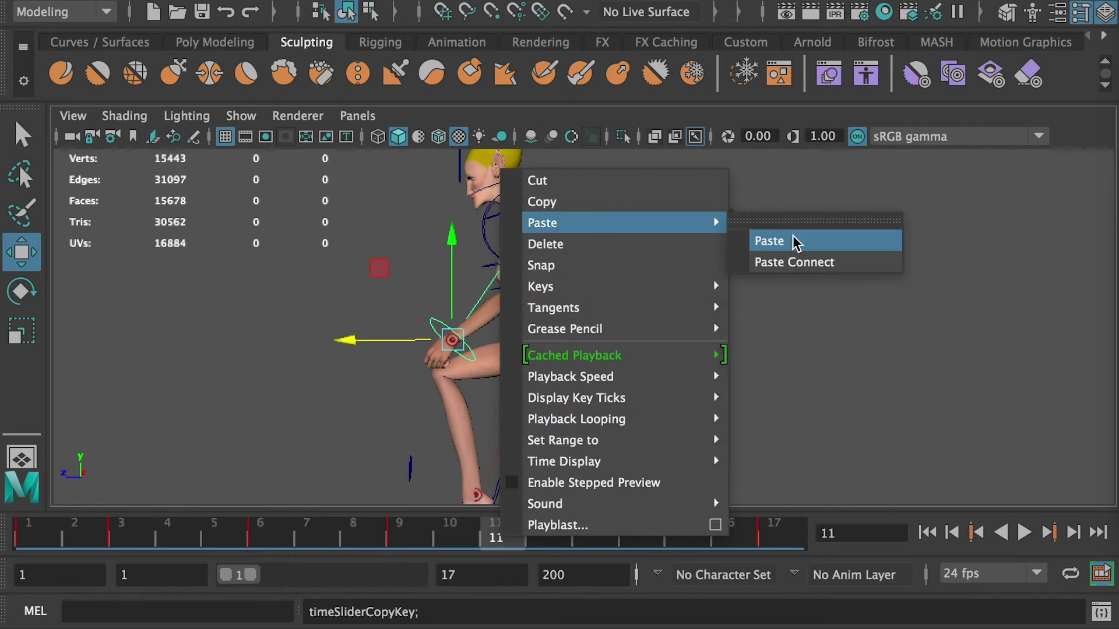
{"action": "left_click", "coordinate": [791, 239]}
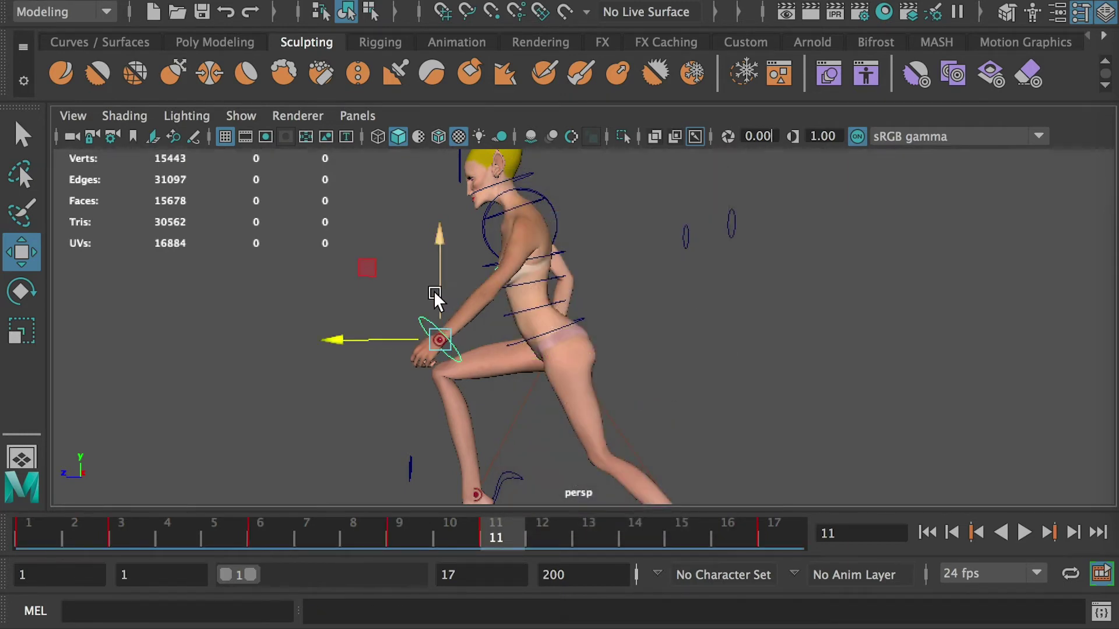
Raise the forward hand control at frame 11, move it slightly farther ahead and key it
{"action": "left_click_drag", "start_coordinate": [435, 293], "coordinate": [437, 250]}
{"action": "left_click_drag", "start_coordinate": [392, 295], "coordinate": [376, 294]}
{"action": "key", "text": "s"}
{"action": "left_click", "coordinate": [151, 531]}
{"action": "left_click", "coordinate": [482, 537]}
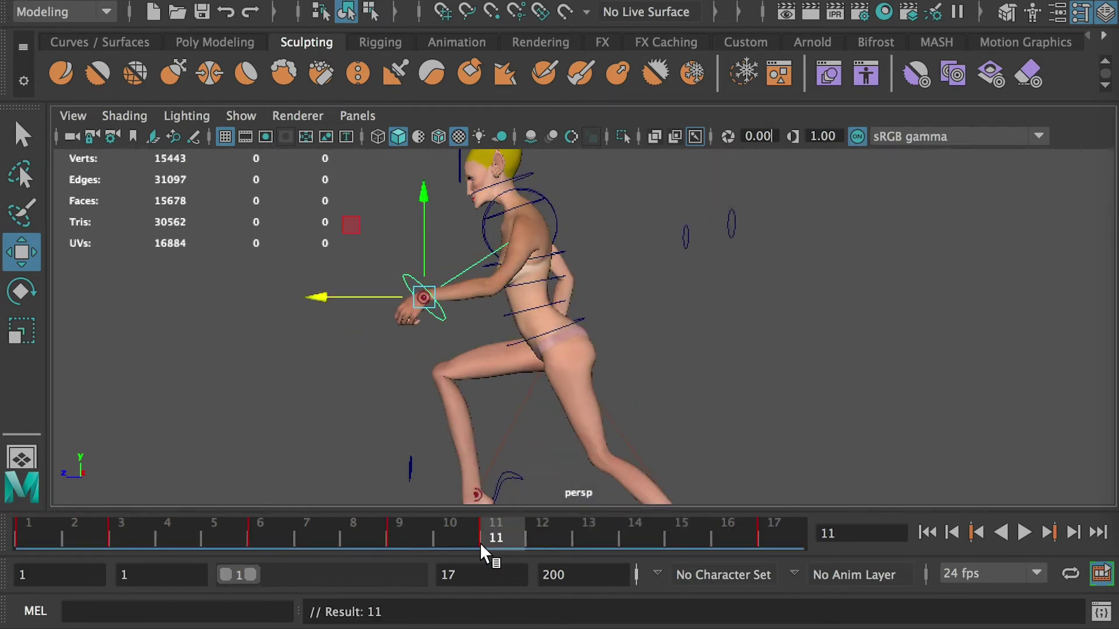
{"action": "key", "text": "alt+v"}
Raise the rear hand control at frame 11 and move it farther behind the hips
{"action": "left_click_drag", "start_coordinate": [700, 352], "coordinate": [676, 372], "text": "alt"}
{"action": "left_click", "coordinate": [609, 339]}
{"action": "left_click_drag", "start_coordinate": [548, 342], "coordinate": [577, 343]}
{"action": "left_click_drag", "start_coordinate": [591, 292], "coordinate": [591, 266]}
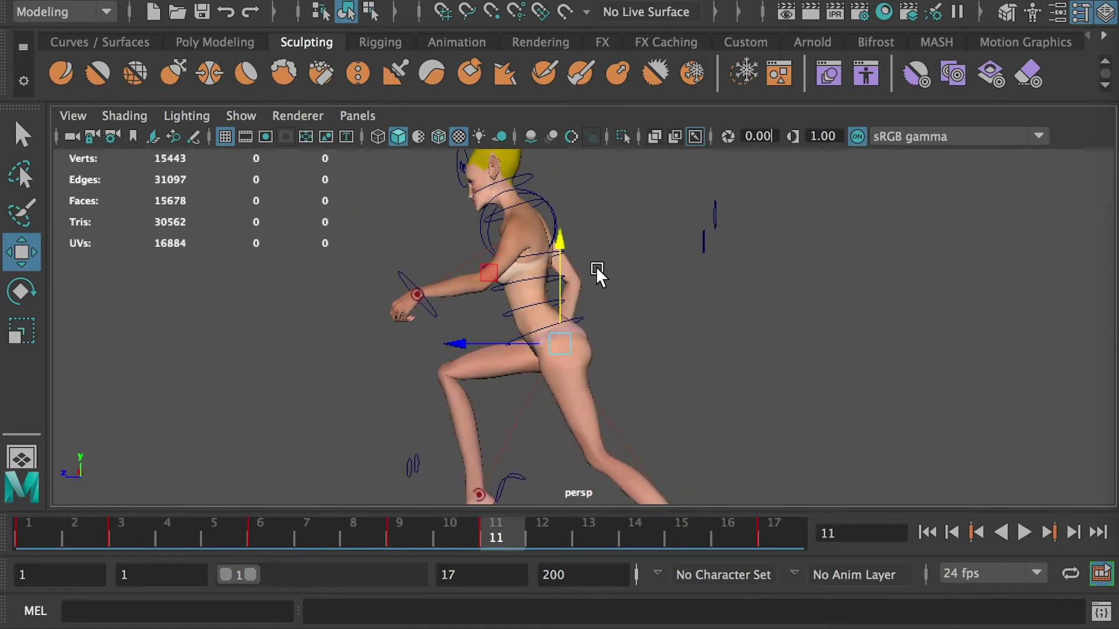
{"action": "left_click_drag", "start_coordinate": [535, 318], "coordinate": [520, 318]}
Compare the arm poses at frames 3 and 11
{"action": "left_click", "coordinate": [122, 535]}
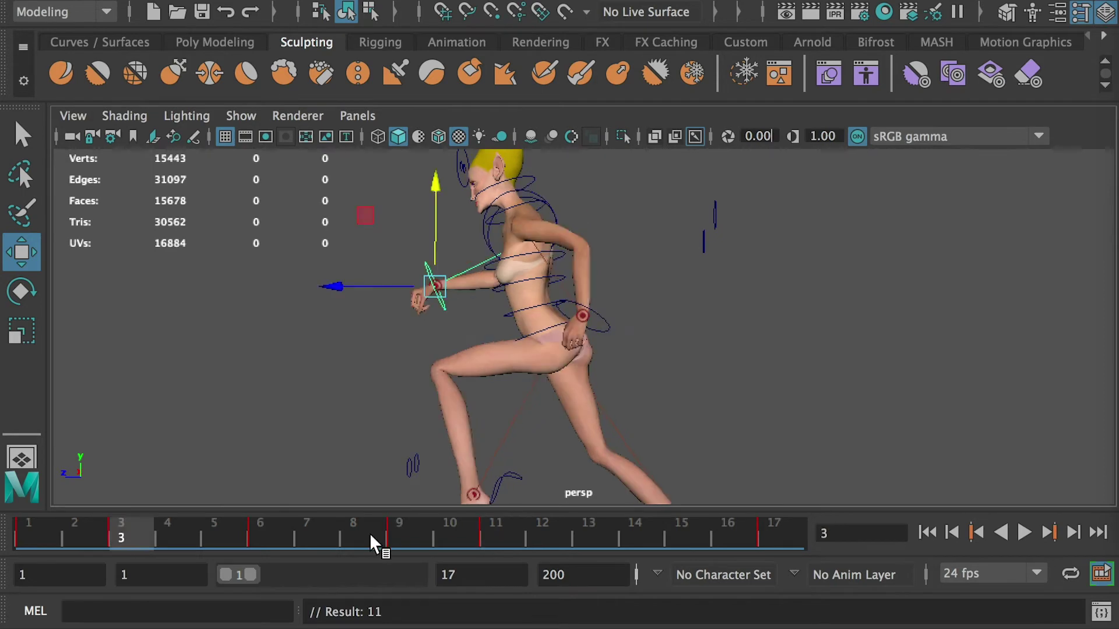
{"action": "left_click", "coordinate": [495, 539]}
{"action": "left_click", "coordinate": [123, 539]}
{"action": "left_click", "coordinate": [493, 542]}
{"action": "left_click", "coordinate": [112, 539]}
{"action": "left_click", "coordinate": [489, 530]}
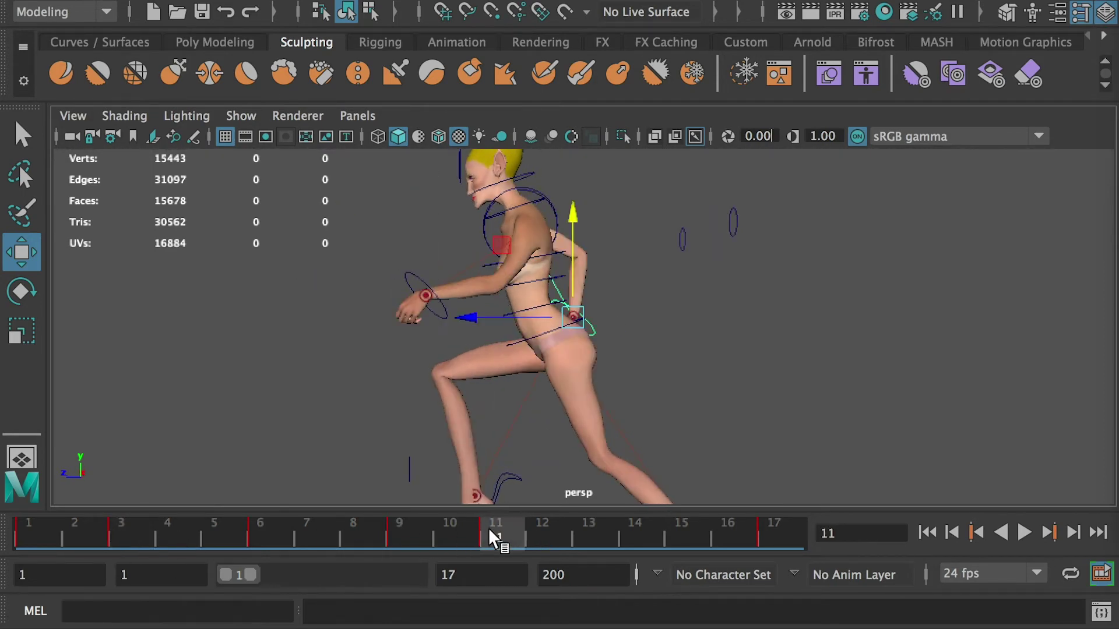
{"action": "left_click_drag", "start_coordinate": [593, 538], "coordinate": [513, 534]}
Copy the keys of both hand controls at frame 11 and paste them at frame 14
{"action": "left_click_drag", "start_coordinate": [426, 262], "coordinate": [409, 274], "text": "alt"}
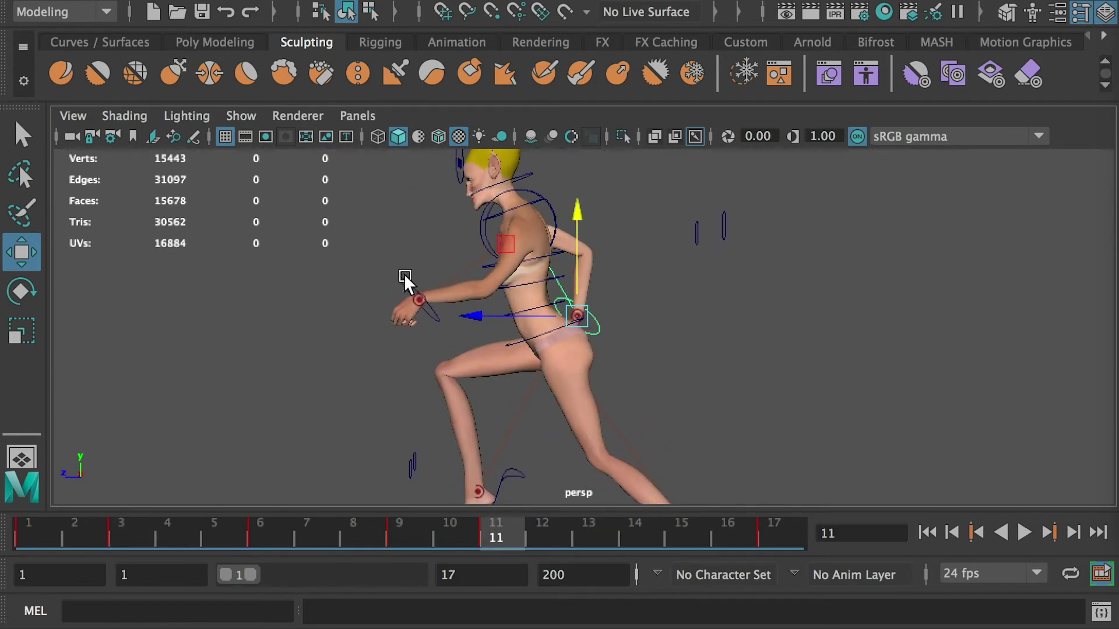
{"action": "left_click", "coordinate": [417, 299]}
{"action": "right_click", "coordinate": [495, 533]}
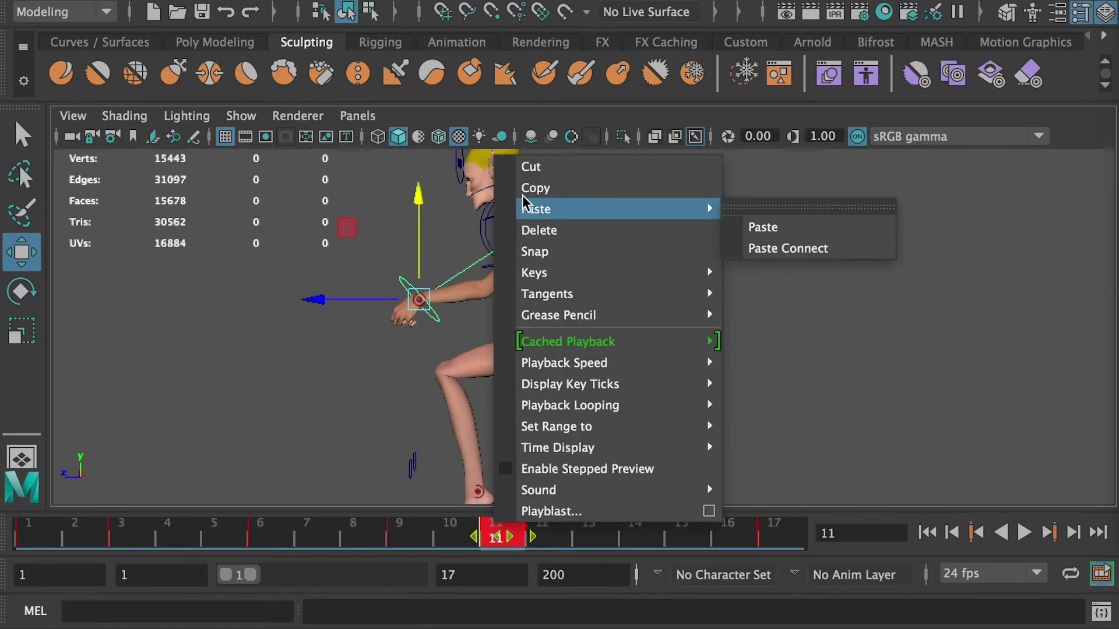
{"action": "left_click", "coordinate": [546, 188]}
{"action": "left_click", "coordinate": [635, 539]}
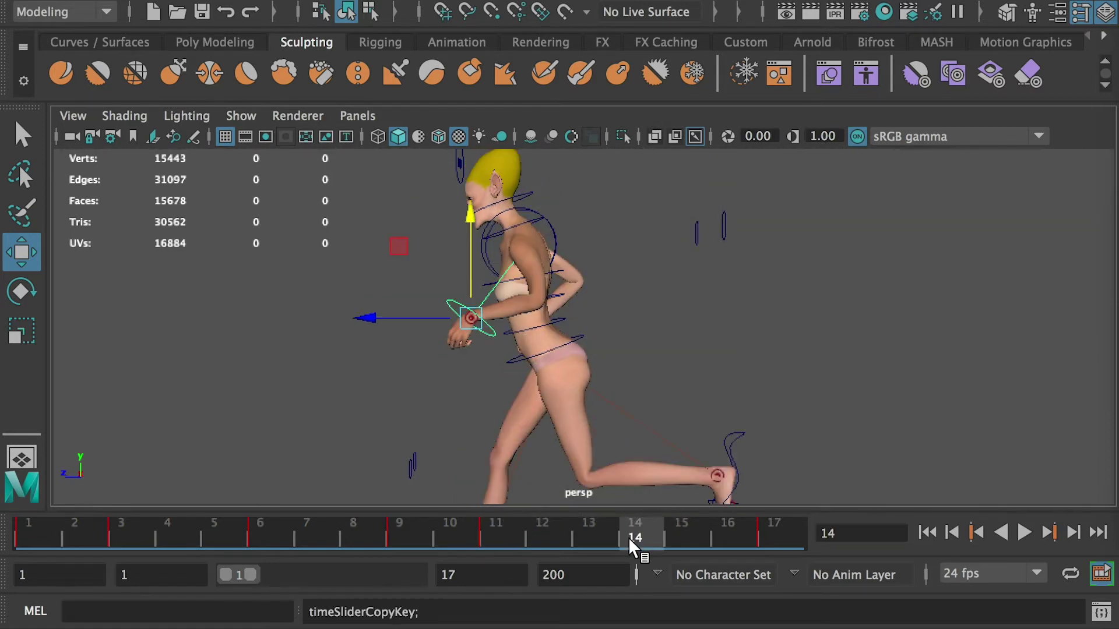
{"action": "right_click", "coordinate": [634, 538]}
{"action": "mouse_move", "coordinate": [746, 221]}
{"action": "left_click", "coordinate": [947, 239]}
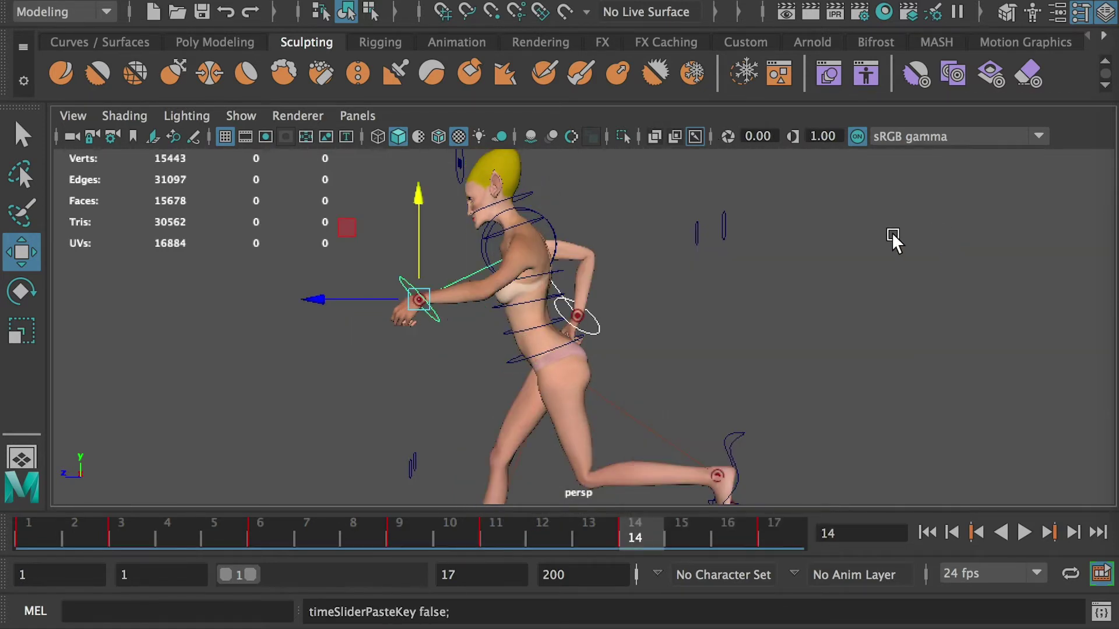
{"action": "left_click_drag", "start_coordinate": [338, 228], "coordinate": [349, 229]}
{"action": "key", "text": "super+z"}
{"action": "key", "text": "super+z"}
Lower both hand controls at frame 14, pull the forward hand back toward the body and key the pose
{"action": "left_click", "coordinate": [366, 275]}
{"action": "left_click", "coordinate": [438, 320]}
{"action": "left_click_drag", "start_coordinate": [438, 320], "coordinate": [446, 324], "text": "alt"}
{"action": "left_click_drag", "start_coordinate": [421, 226], "coordinate": [421, 237]}
{"action": "left_click_drag", "start_coordinate": [373, 311], "coordinate": [394, 310]}
{"action": "left_click_drag", "start_coordinate": [442, 259], "coordinate": [443, 268]}
{"action": "key", "text": "s"}
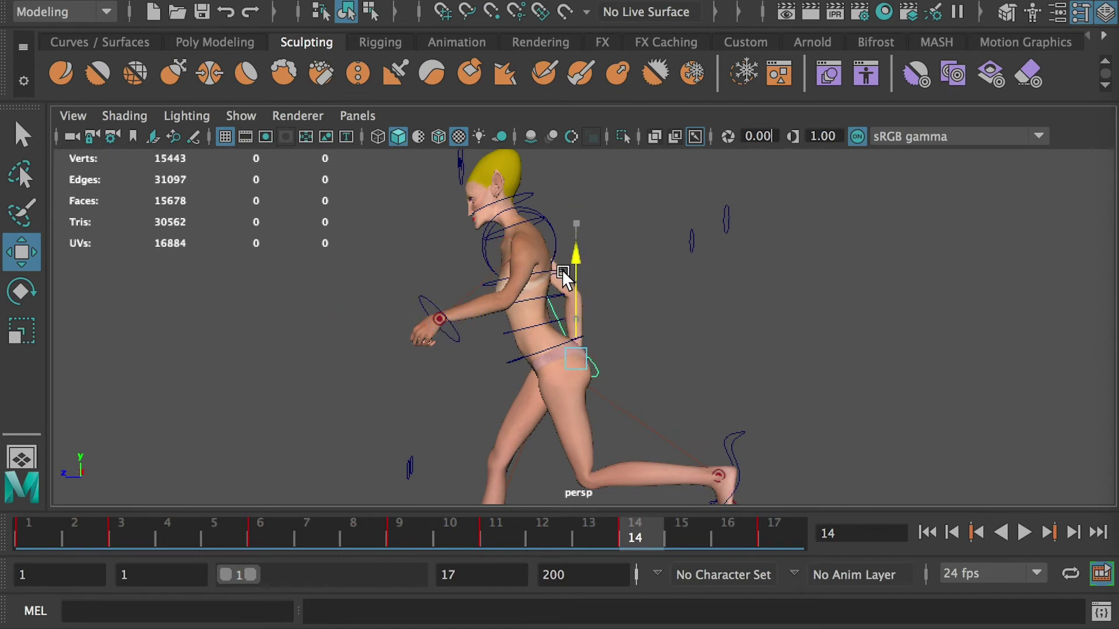
Compare the arm poses at frames 6 and 14 in the perspective and side views
{"action": "left_click_drag", "start_coordinate": [562, 276], "coordinate": [749, 367], "text": "alt"}
{"action": "left_click", "coordinate": [261, 539]}
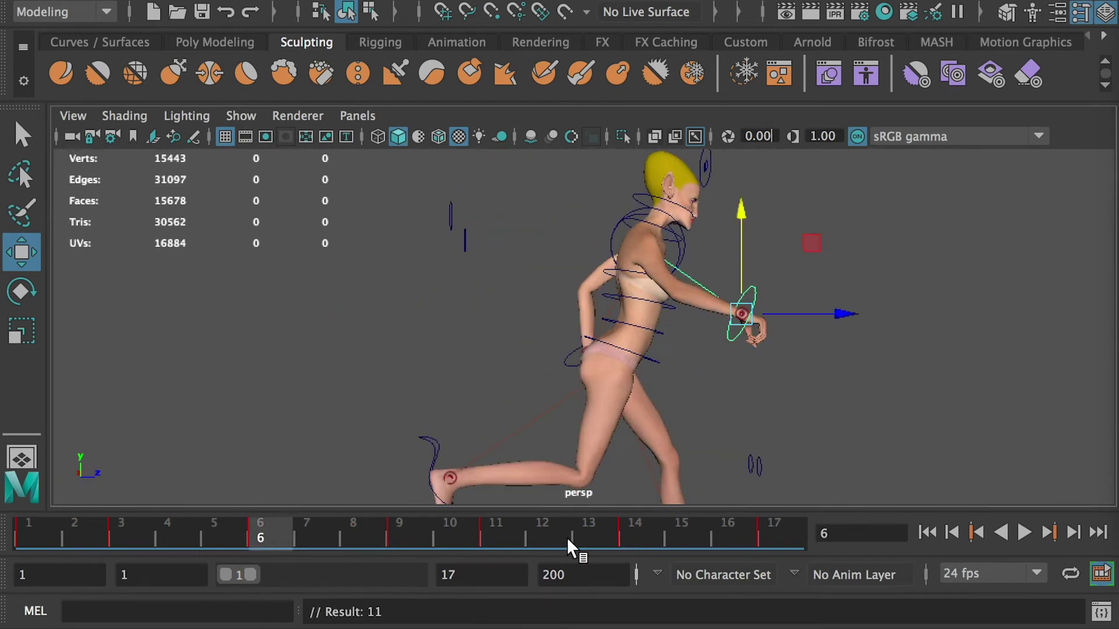
{"action": "left_click", "coordinate": [635, 539]}
{"action": "left_click", "coordinate": [269, 540]}
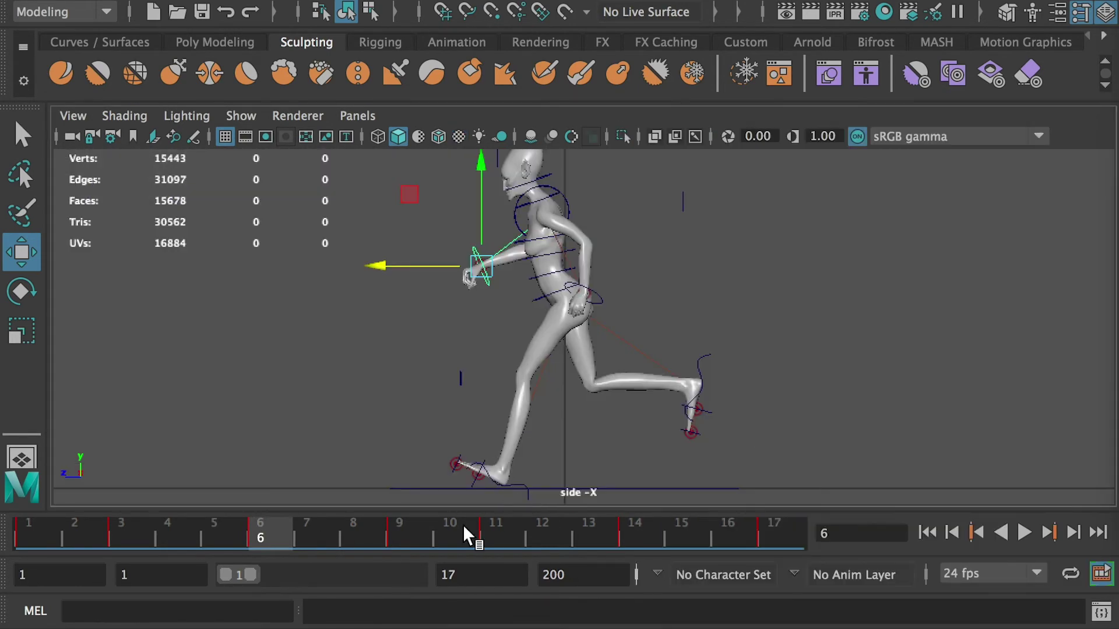
{"action": "left_click", "coordinate": [635, 539]}
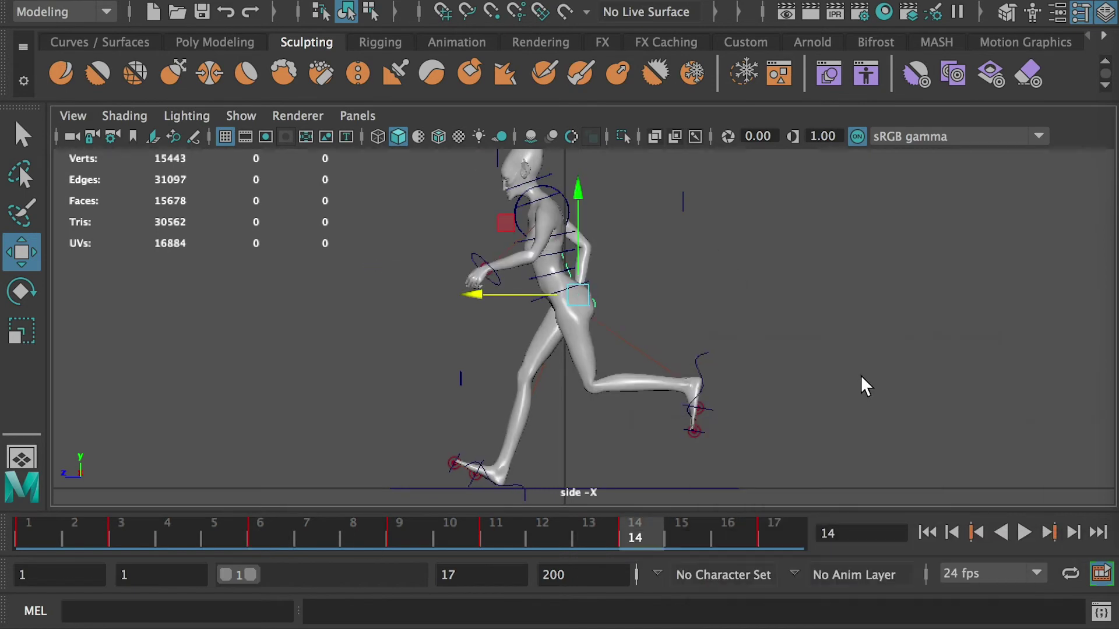
{"action": "key", "text": "space"}
{"action": "key", "text": "space"}
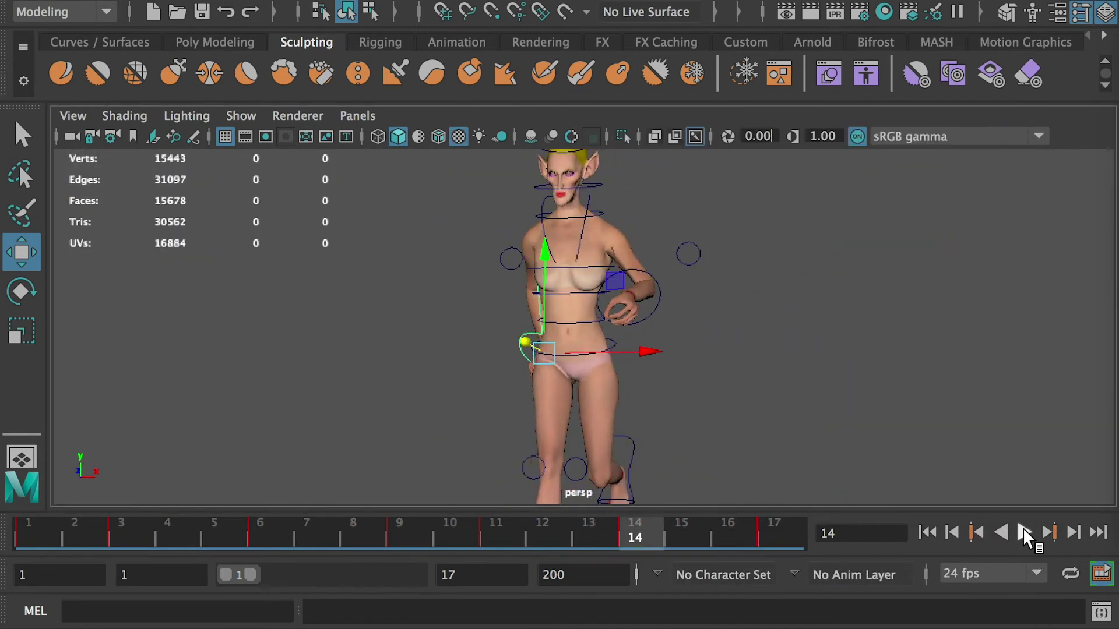
Play back the run cycle and examine the character's motion from several angles
{"action": "left_click", "coordinate": [1024, 529]}
{"action": "left_click_drag", "start_coordinate": [827, 412], "coordinate": [537, 422], "text": "alt"}
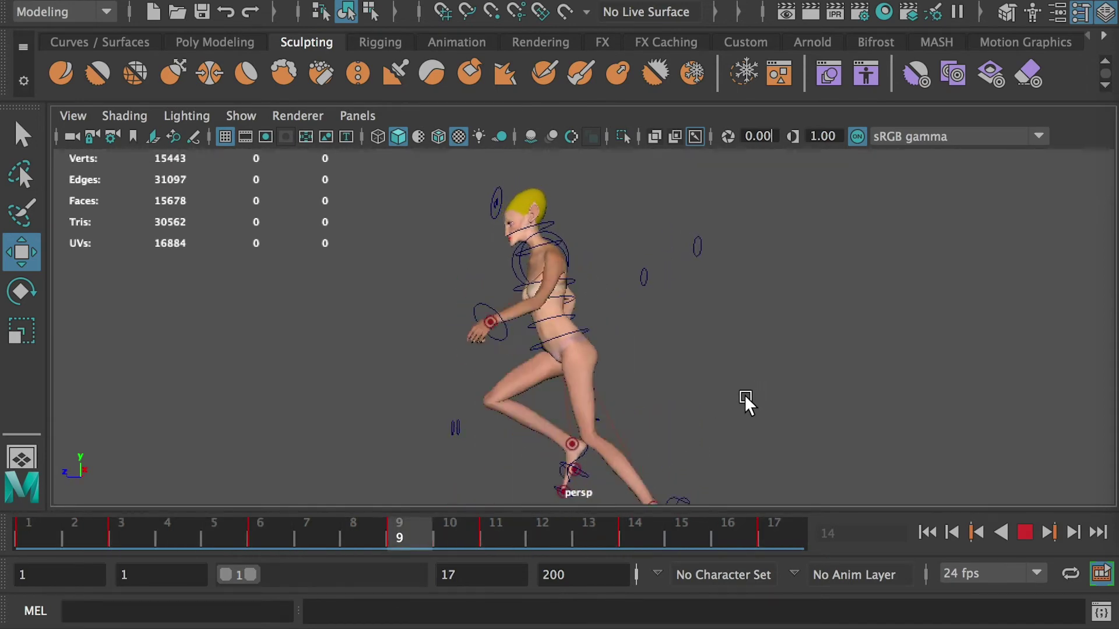
{"action": "left_click_drag", "start_coordinate": [641, 399], "coordinate": [719, 393], "text": "alt"}
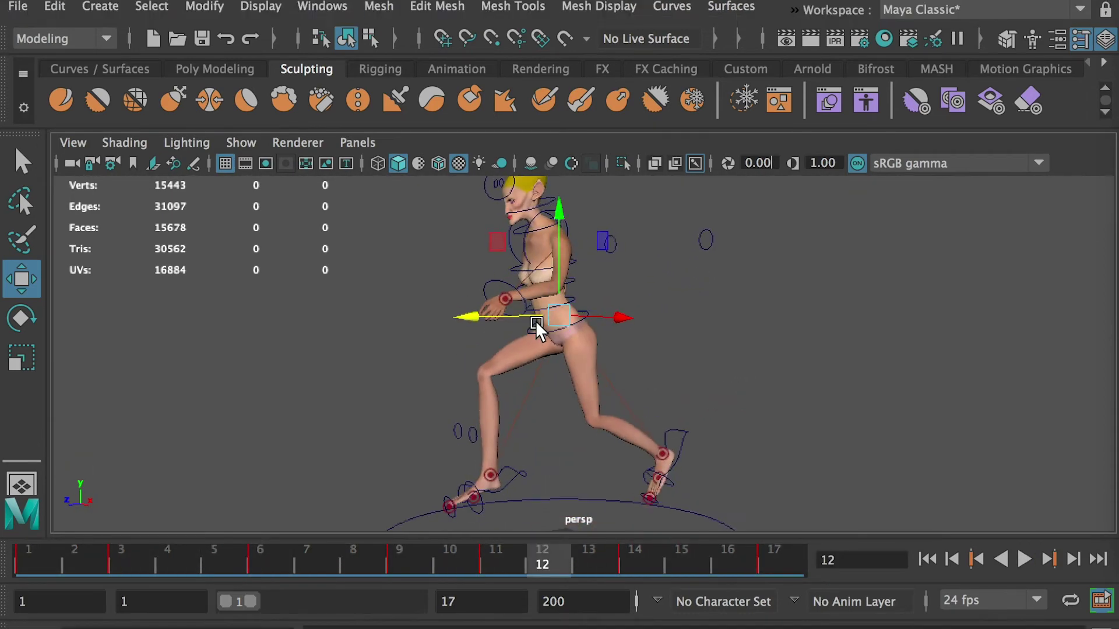
{"action": "left_click_drag", "start_coordinate": [537, 329], "coordinate": [604, 308], "text": "alt"}
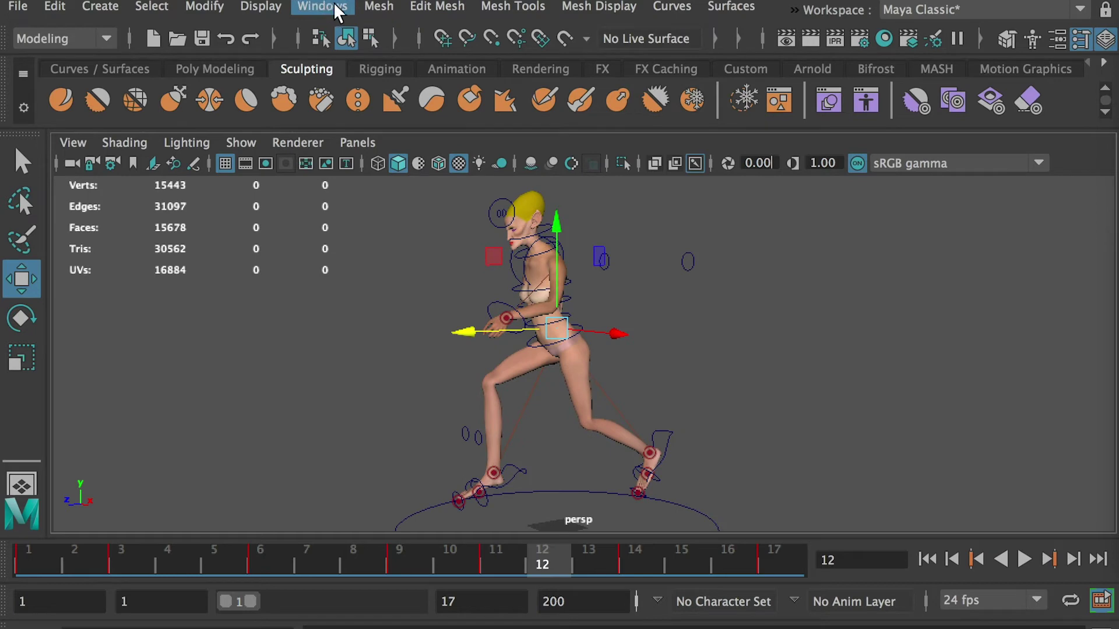
Select all NURBS curves in the scene
{"action": "left_click", "coordinate": [152, 7]}
{"action": "mouse_move", "coordinate": [201, 66]}
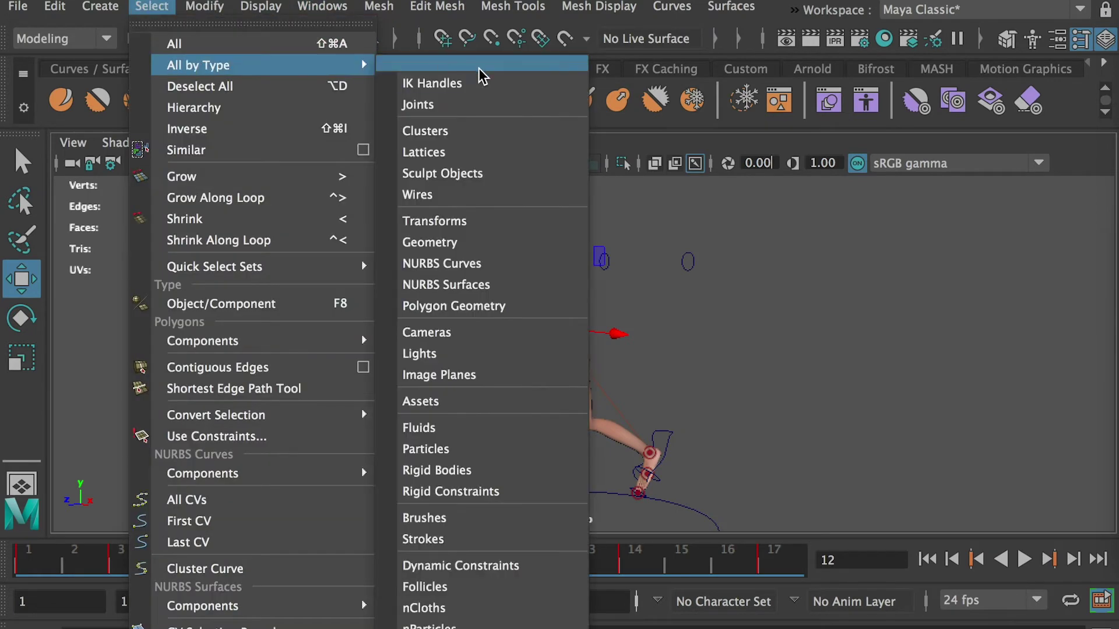
{"action": "left_click", "coordinate": [487, 265]}
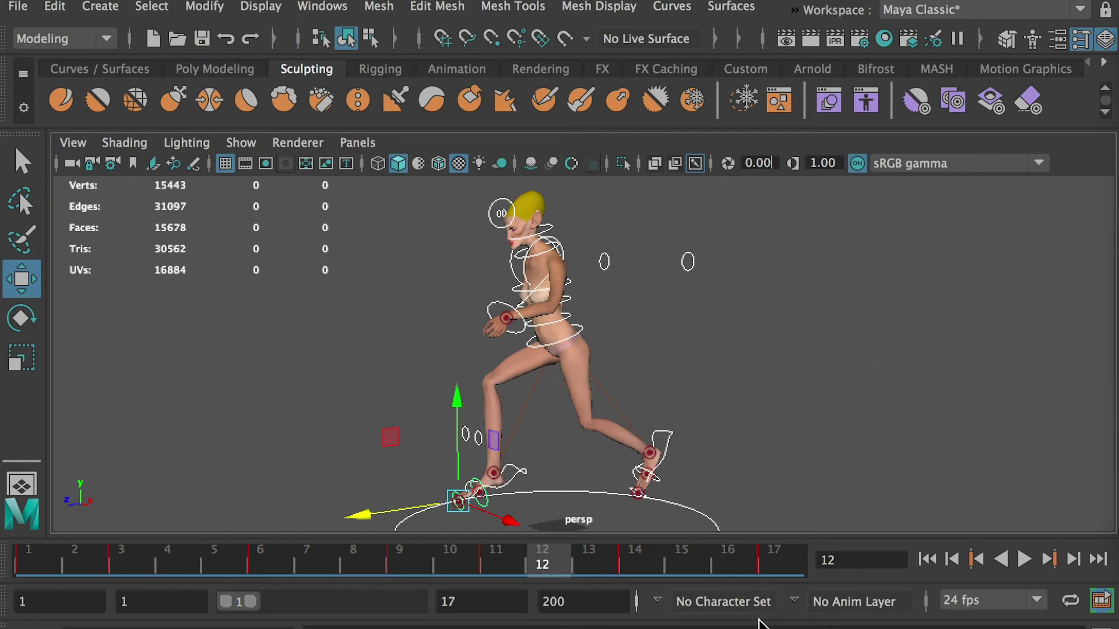
Open the Graph Editor, select every key on the control curves and apply auto tangents to them
{"action": "left_click", "coordinate": [322, 6]}
{"action": "mouse_move", "coordinate": [363, 129]}
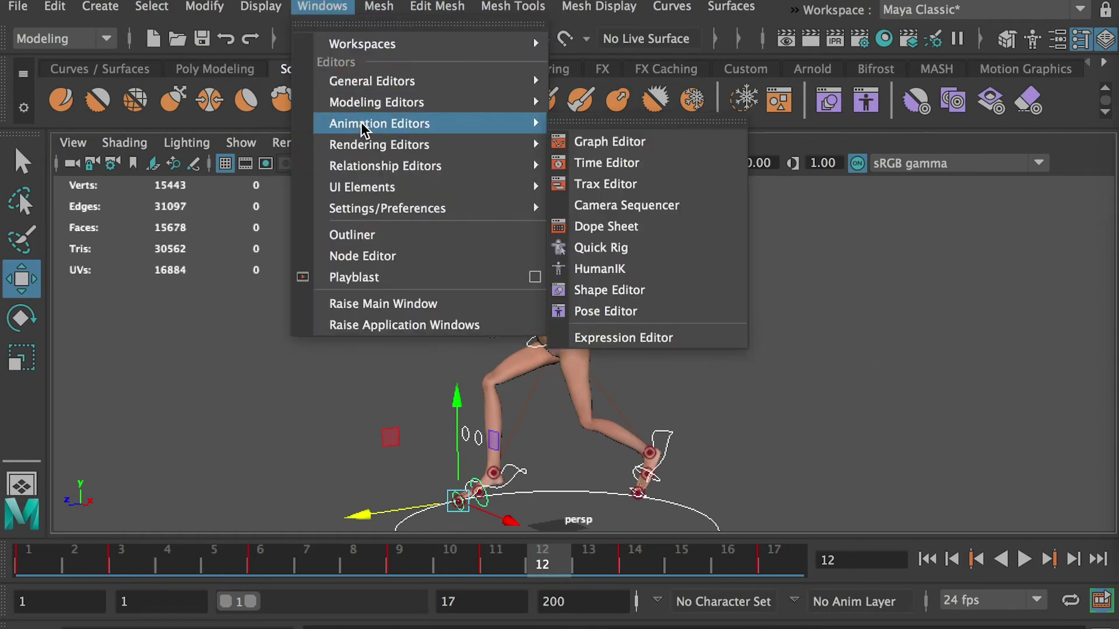
{"action": "left_click", "coordinate": [652, 146]}
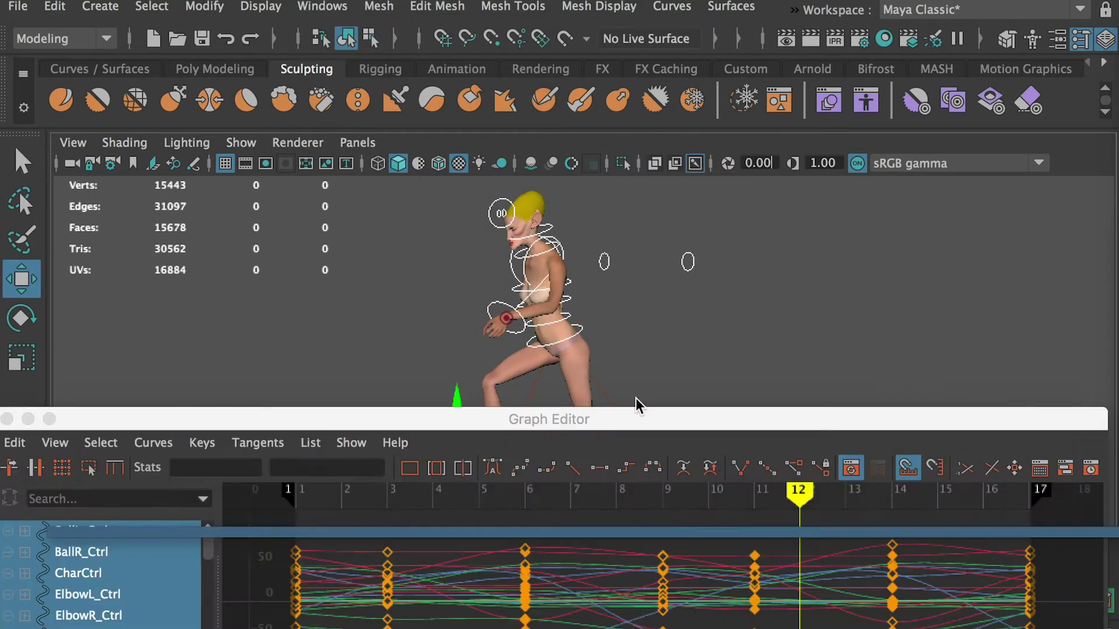
{"action": "left_click_drag", "start_coordinate": [632, 404], "coordinate": [660, 171]}
{"action": "mouse_move", "coordinate": [226, 280]}
{"action": "left_mouse_down"}
{"action": "mouse_move", "coordinate": [227, 298]}
{"action": "mouse_move", "coordinate": [226, 280]}
{"action": "left_mouse_up"}
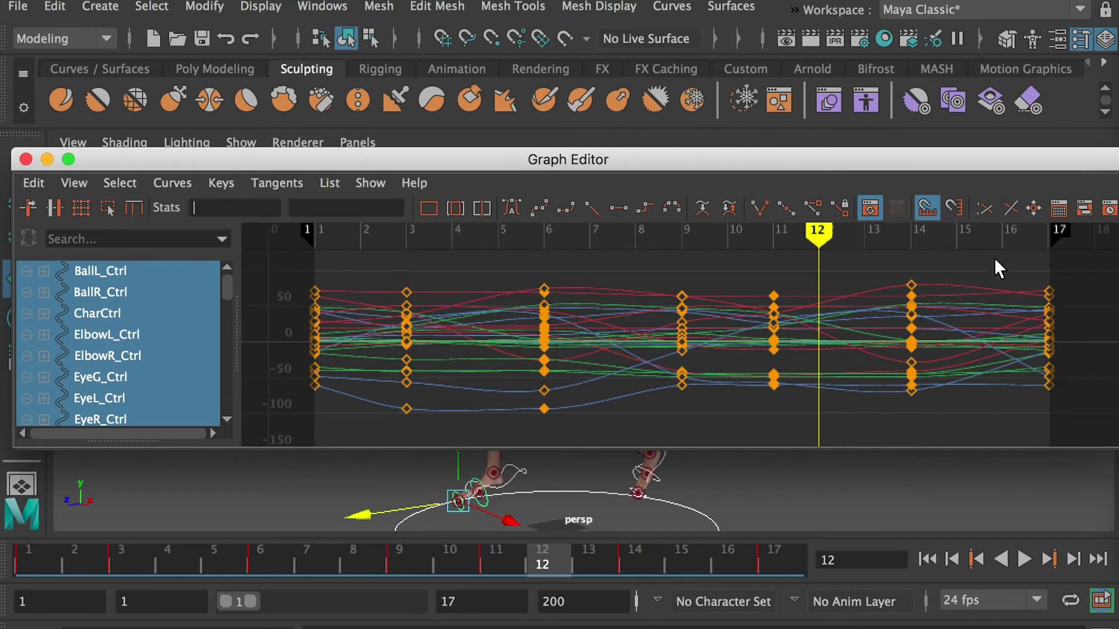
{"action": "left_click_drag", "start_coordinate": [334, 400], "coordinate": [268, 425]}
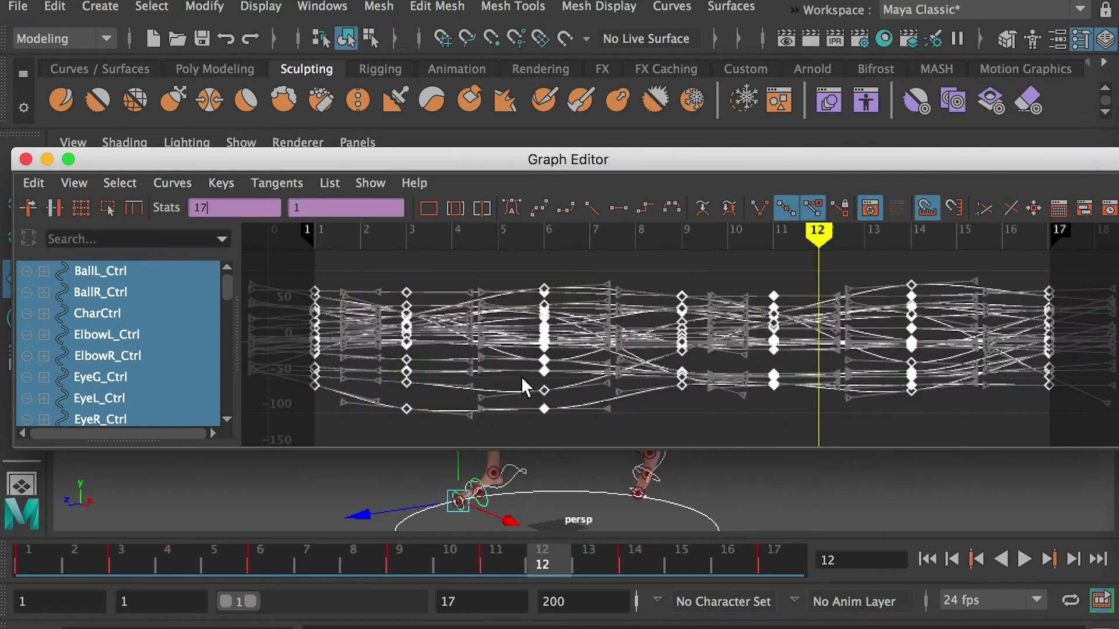
{"action": "left_click", "coordinate": [514, 209]}
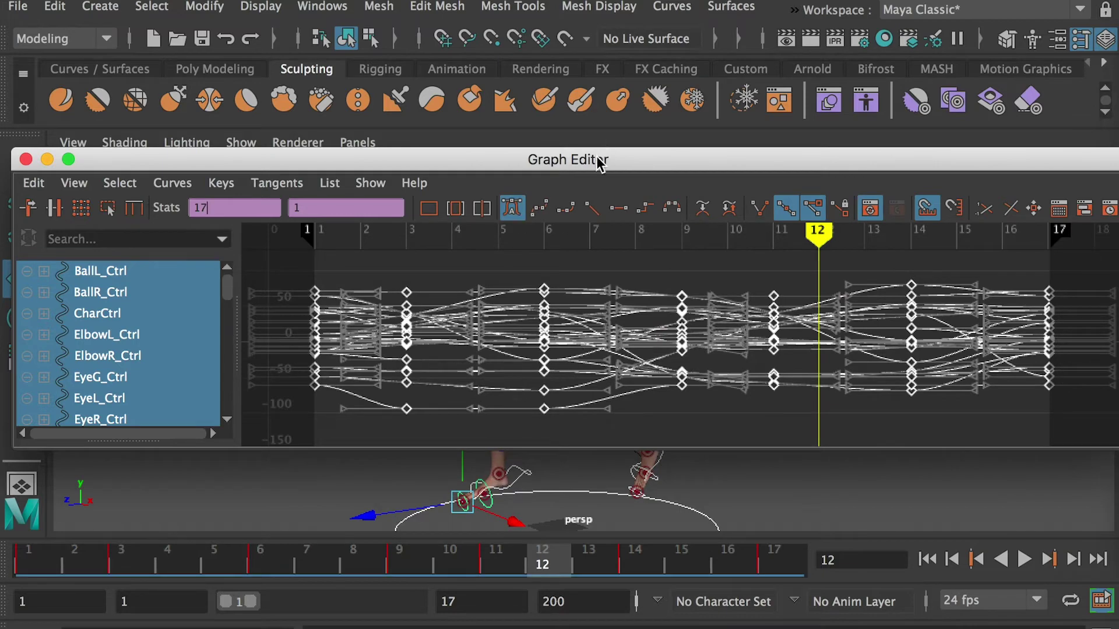
Play back the run cycle with the playback range ending at frame 16
{"action": "left_click_drag", "start_coordinate": [597, 158], "coordinate": [658, 628]}
{"action": "left_click", "coordinate": [1023, 560]}
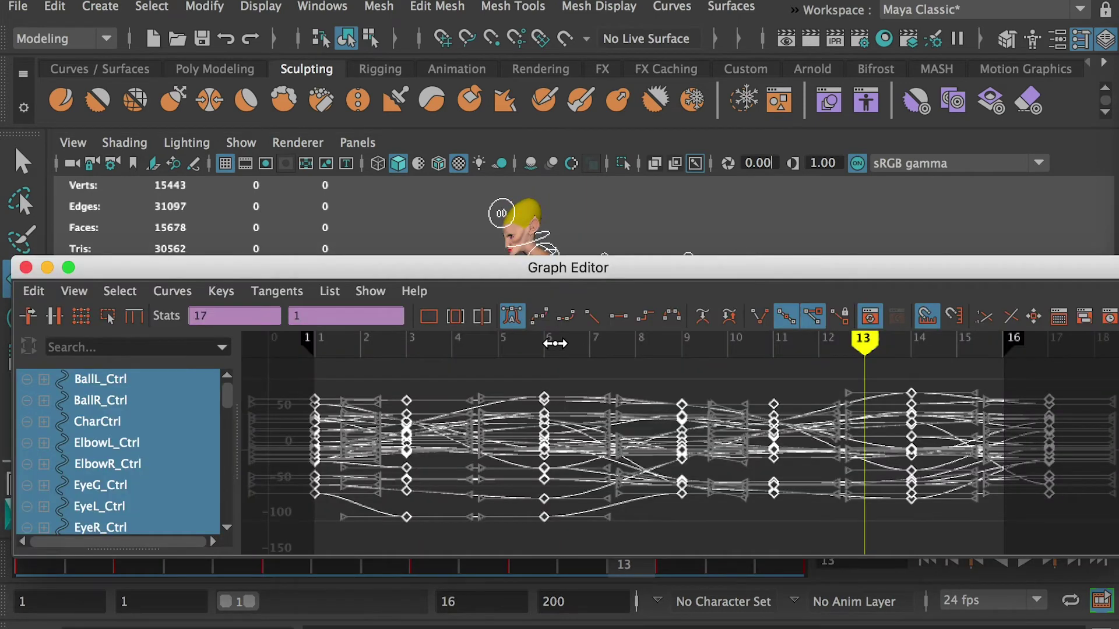
{"action": "left_click_drag", "start_coordinate": [593, 274], "coordinate": [627, 250]}
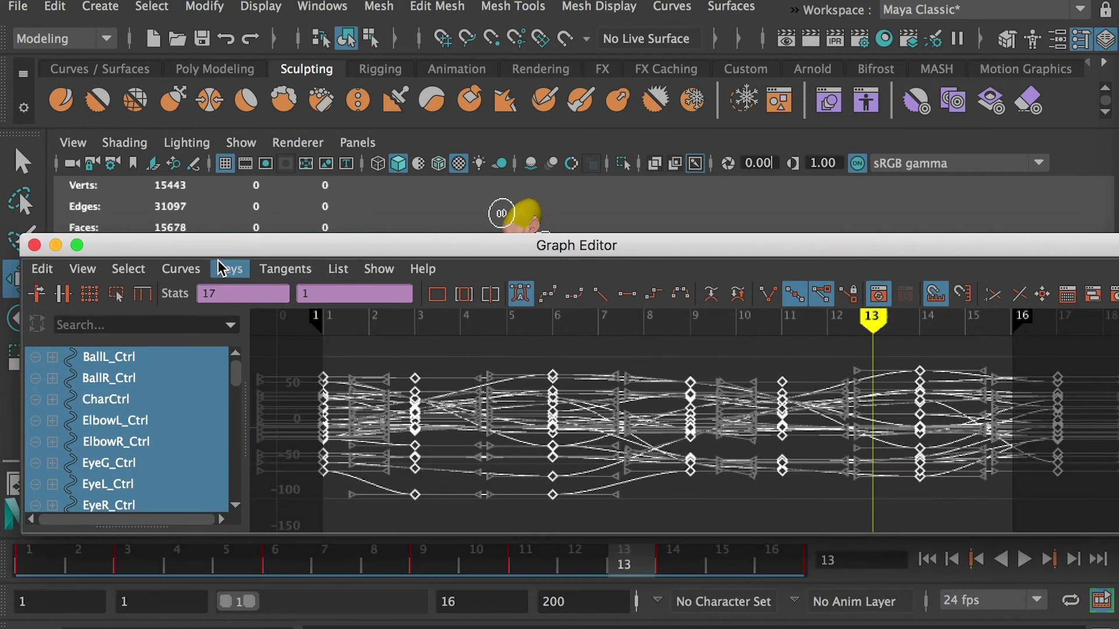
Set both pre-infinity and post-infinity of the selected control curves to Cycle
{"action": "left_click", "coordinate": [179, 270]}
{"action": "mouse_move", "coordinate": [239, 309]}
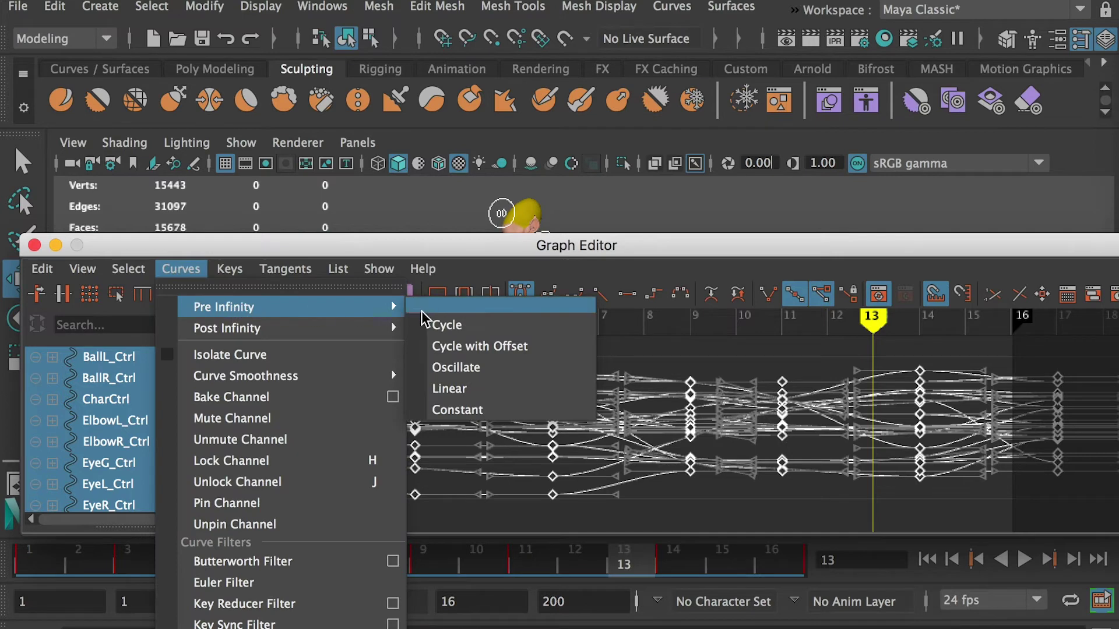
{"action": "left_click", "coordinate": [449, 329]}
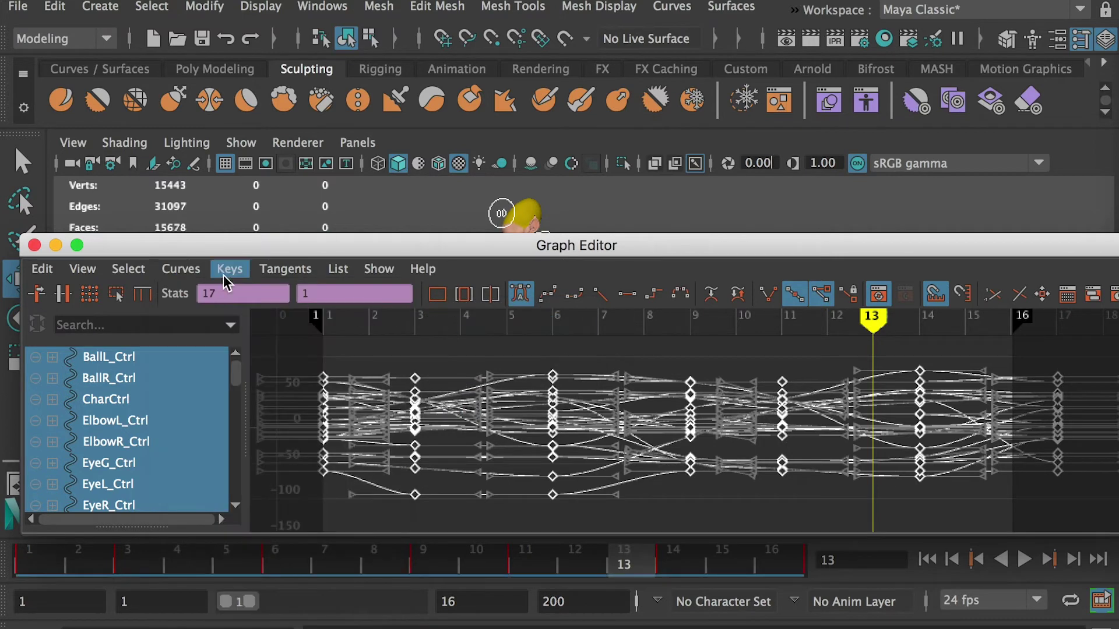
{"action": "left_click", "coordinate": [180, 269]}
{"action": "mouse_move", "coordinate": [221, 331]}
{"action": "mouse_move", "coordinate": [285, 335]}
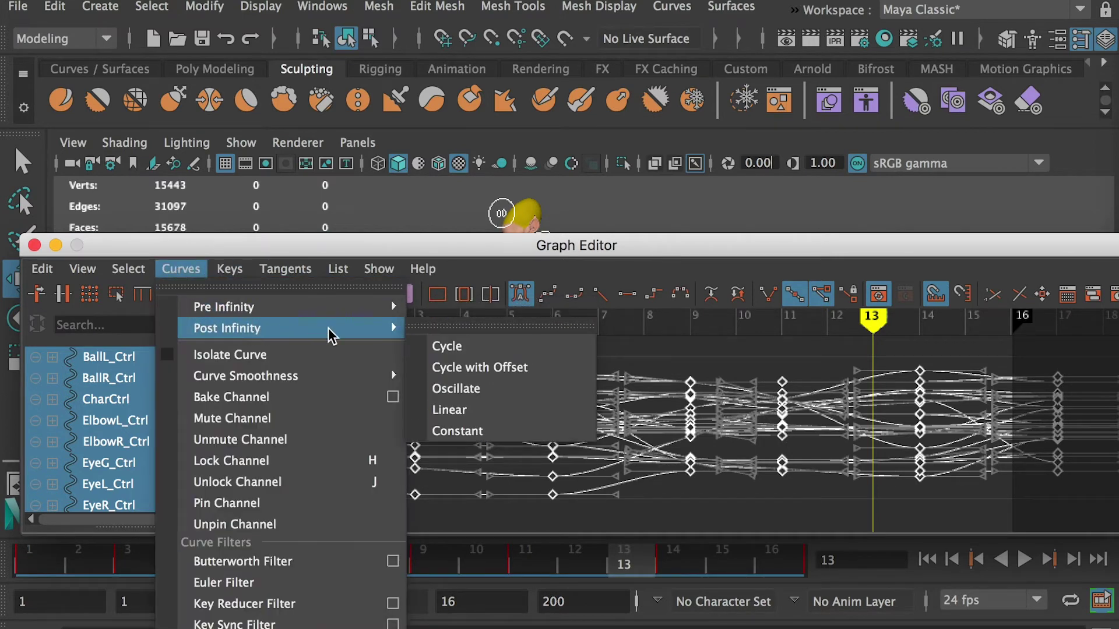
{"action": "left_click", "coordinate": [434, 347]}
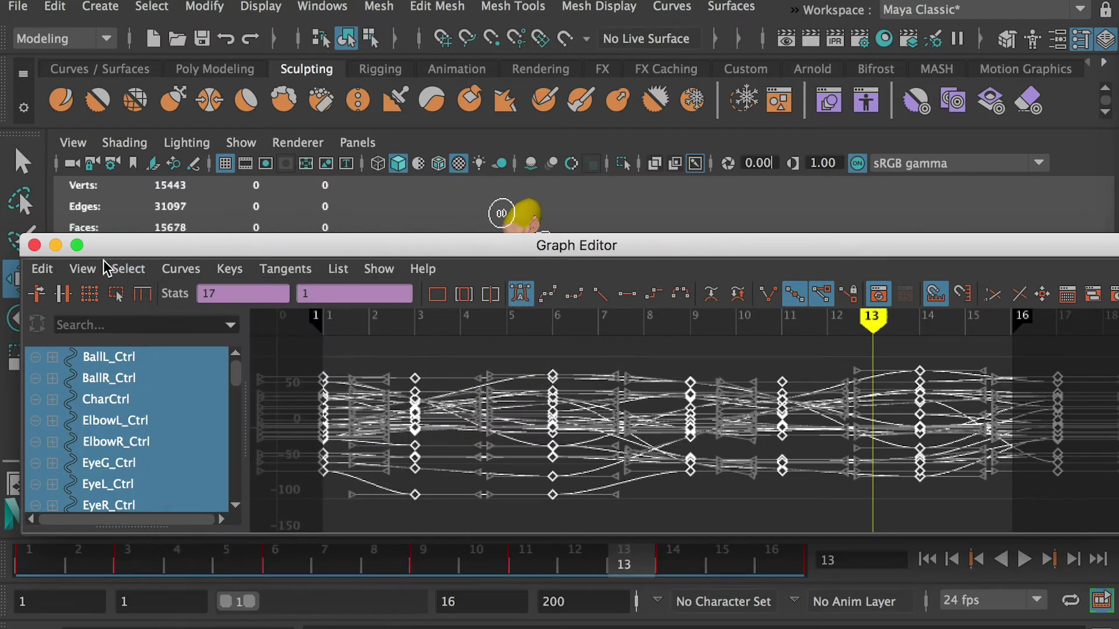
Turn on infinity display in the Graph Editor and examine how the curves continue before and after the keyed range
{"action": "left_click", "coordinate": [83, 268]}
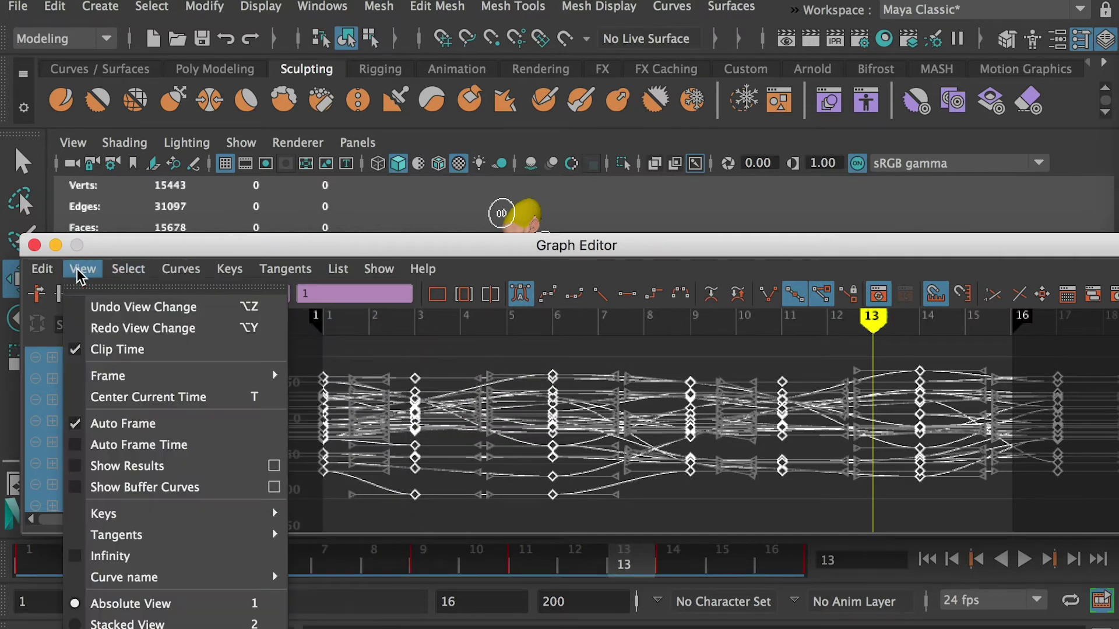
{"action": "left_click", "coordinate": [109, 557]}
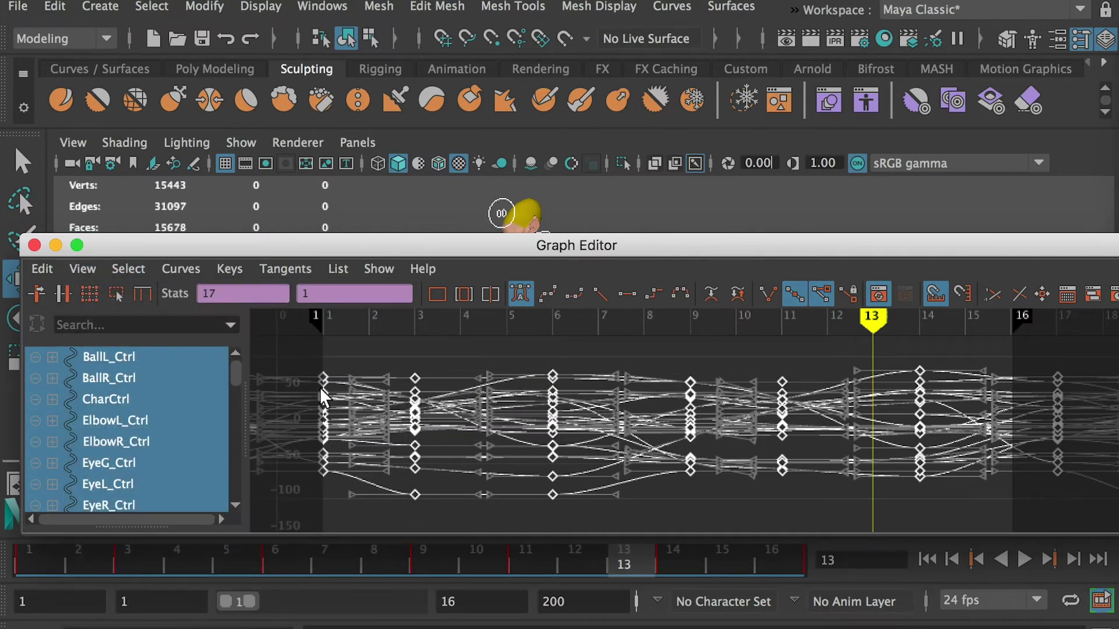
{"action": "middle_click_drag", "start_coordinate": [345, 398], "coordinate": [600, 384], "text": "alt"}
{"action": "mouse_move", "coordinate": [419, 408]}
{"action": "right_mouse_down", "text": "alt"}
{"action": "mouse_move", "coordinate": [439, 425]}
{"action": "mouse_move", "coordinate": [408, 404]}
{"action": "right_mouse_up", "text": "alt"}
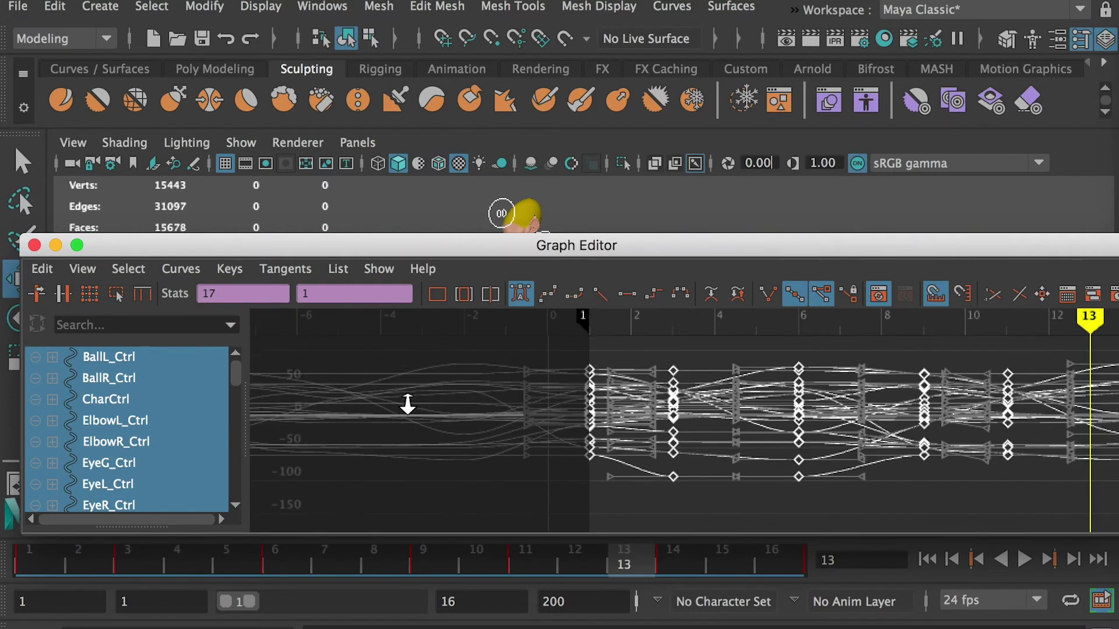
{"action": "middle_click_drag", "start_coordinate": [407, 404], "coordinate": [482, 426], "text": "alt"}
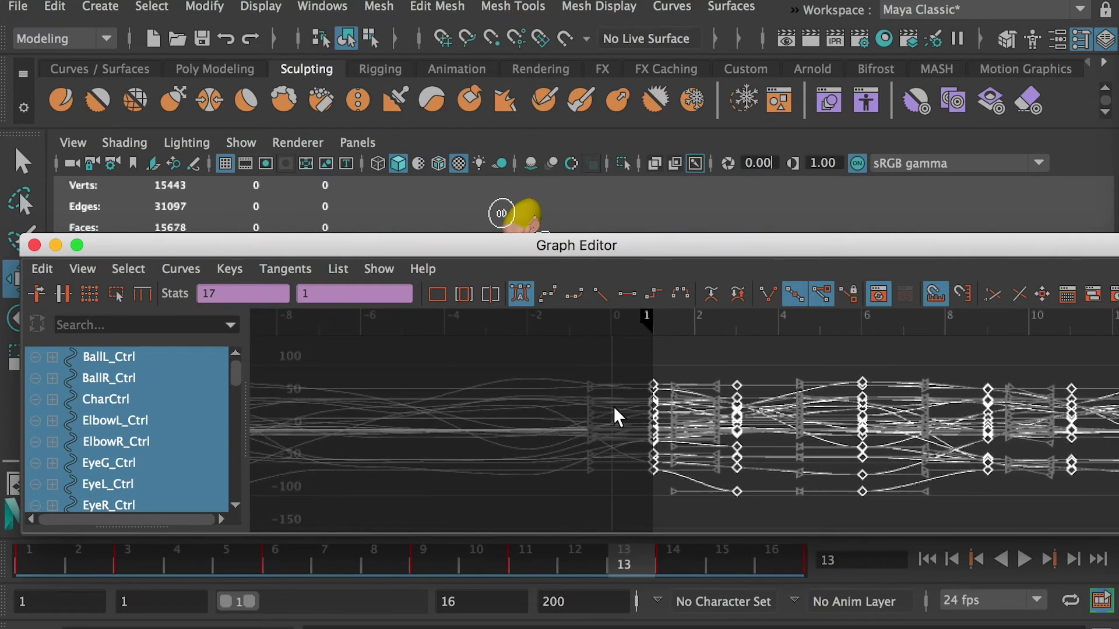
{"action": "middle_click_drag", "start_coordinate": [726, 425], "coordinate": [290, 409], "text": "alt"}
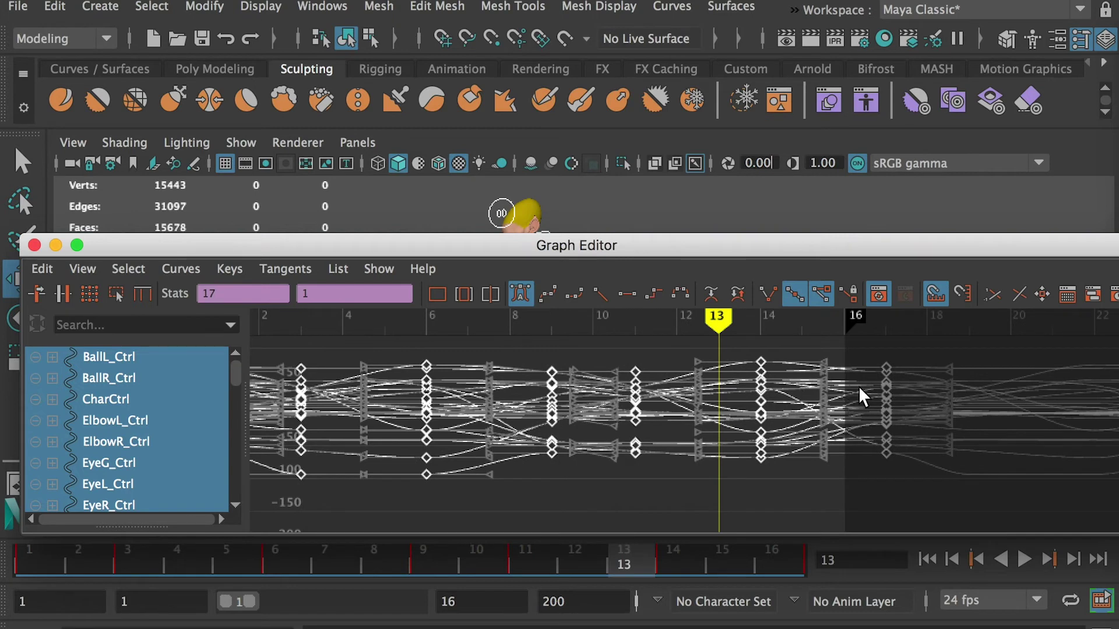
{"action": "middle_click_drag", "start_coordinate": [580, 448], "coordinate": [714, 449], "text": "alt"}
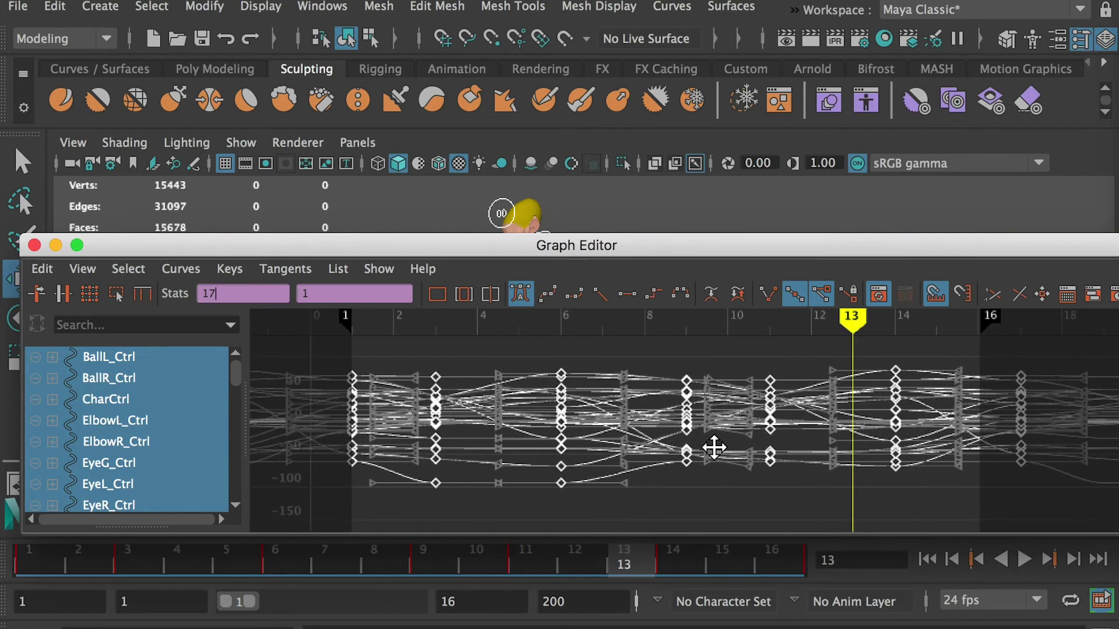
Select the FootL_Ctrl control, isolate its Translate Y curve and scrub through the foot's motion
{"action": "left_click", "coordinate": [617, 352]}
{"action": "left_click_drag", "start_coordinate": [655, 245], "coordinate": [656, 506]}
{"action": "left_click", "coordinate": [666, 414]}
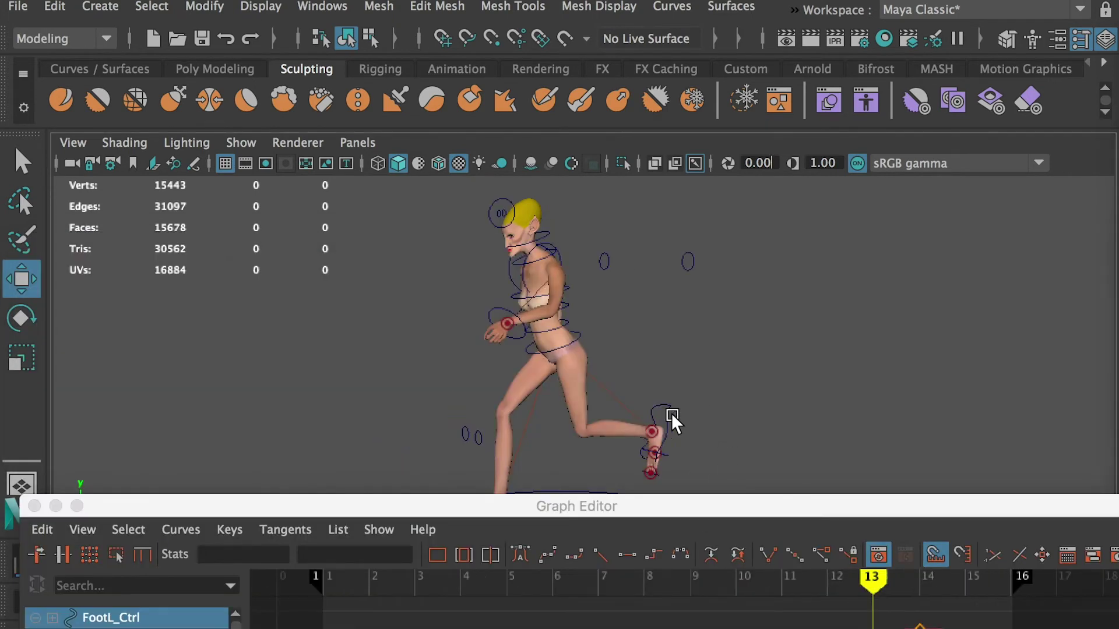
{"action": "middle_click_drag", "start_coordinate": [732, 420], "coordinate": [739, 358], "text": "alt"}
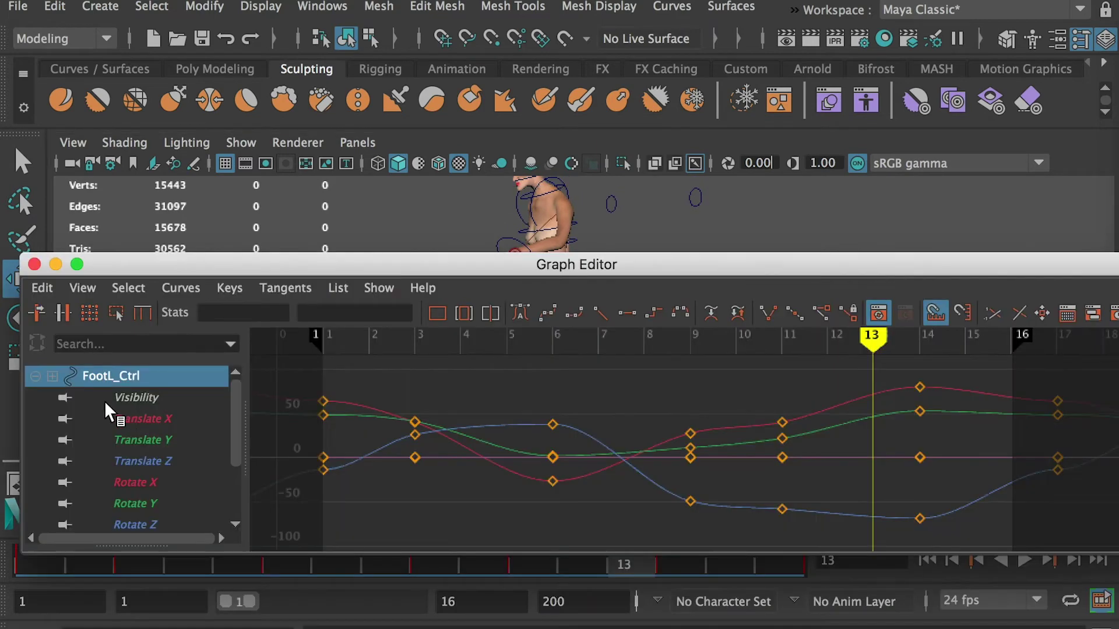
{"action": "left_click", "coordinate": [134, 418]}
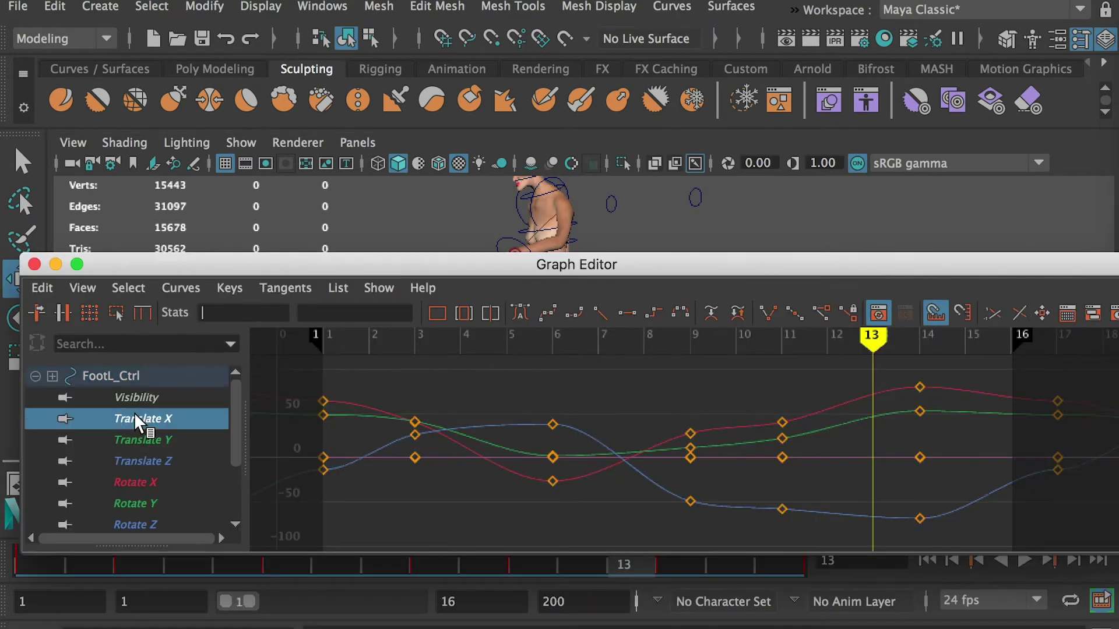
{"action": "left_click", "coordinate": [151, 441]}
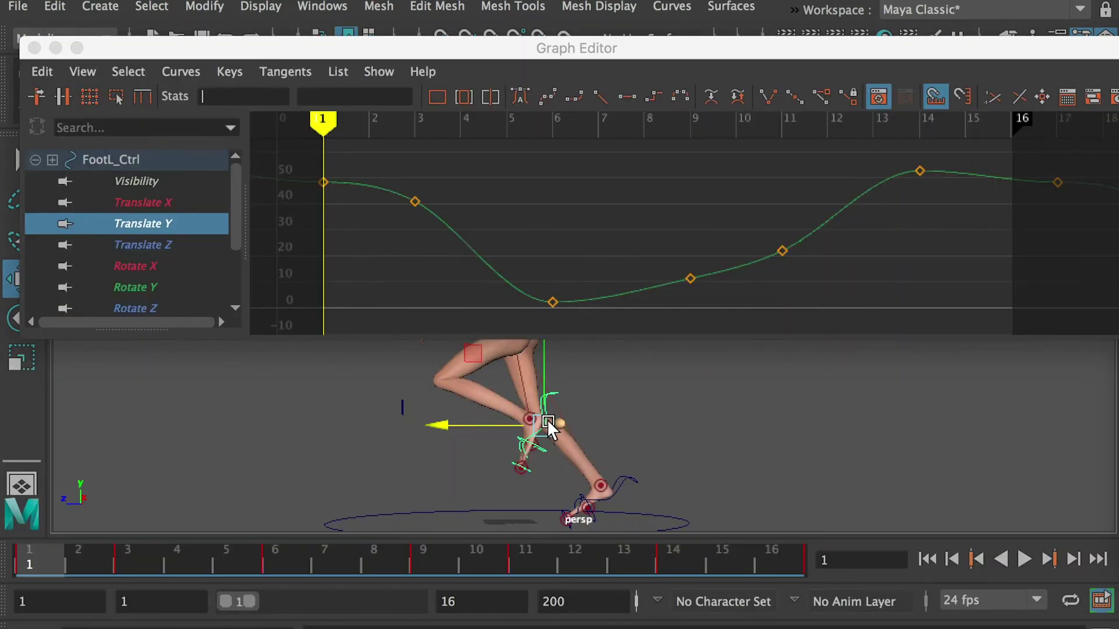
{"action": "left_click_drag", "start_coordinate": [66, 557], "coordinate": [428, 557]}
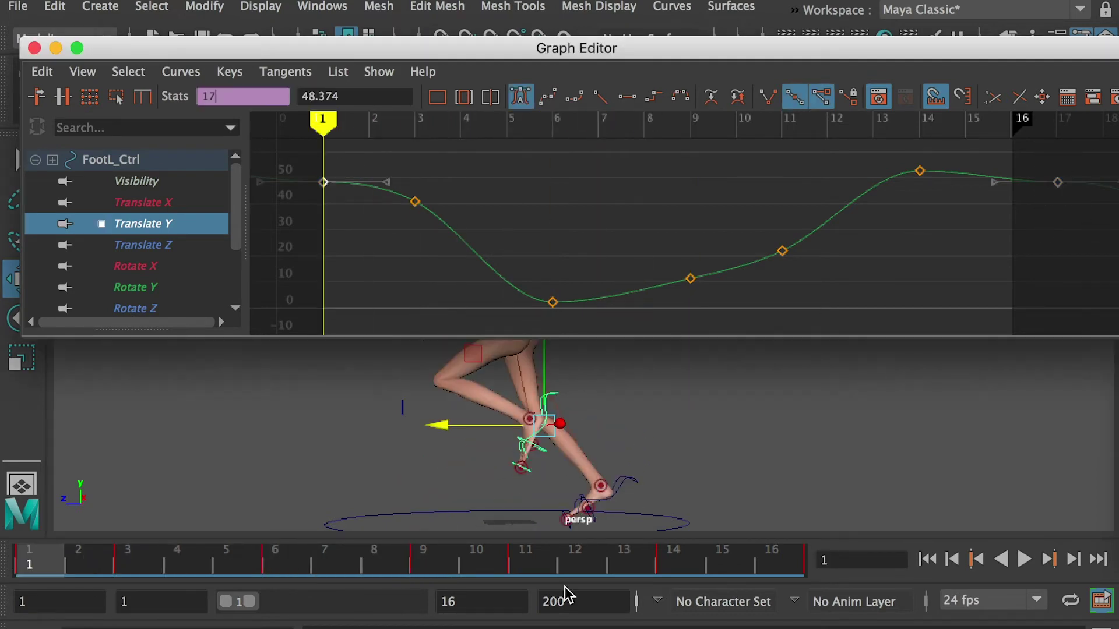
Set the end of the playback range to frame 17
{"action": "double_click", "coordinate": [449, 600]}
{"action": "type", "text": "17"}
{"action": "key", "text": "Return"}
Raise FootL_Ctrl's Translate Y keys at frames 1 and 17, level their tangents and lower the frame 14 key below them
{"action": "left_click_drag", "start_coordinate": [276, 196], "coordinate": [276, 197], "text": "shift"}
{"action": "left_click_drag", "start_coordinate": [324, 181], "coordinate": [324, 171], "text": "shift"}
{"action": "left_click_drag", "start_coordinate": [387, 173], "coordinate": [387, 175]}
{"action": "left_click_drag", "start_coordinate": [328, 123], "coordinate": [919, 124]}
{"action": "left_click", "coordinate": [919, 171]}
{"action": "left_click_drag", "start_coordinate": [918, 170], "coordinate": [912, 188], "text": "shift"}
Check FootL_Ctrl's Translate Y key at frame 9 and play back the motion
{"action": "mouse_move", "coordinate": [919, 137]}
{"action": "left_mouse_down"}
{"action": "mouse_move", "coordinate": [963, 137]}
{"action": "mouse_move", "coordinate": [690, 152]}
{"action": "left_mouse_up"}
{"action": "left_click", "coordinate": [778, 149]}
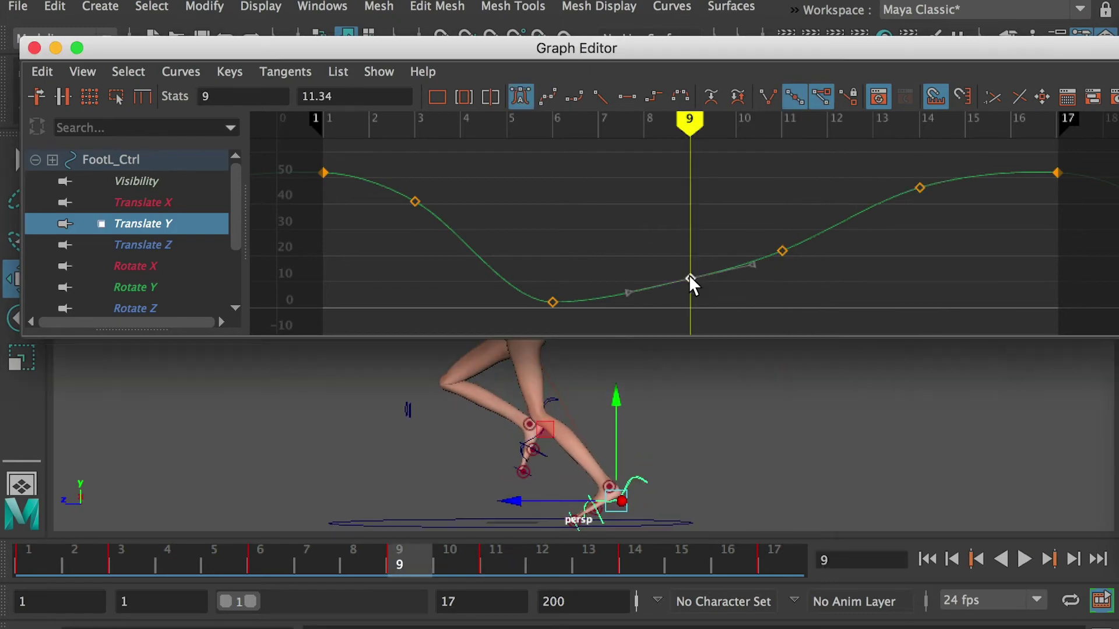
{"action": "left_click", "coordinate": [689, 279]}
{"action": "key", "text": "alt+v"}
Isolate FootL_Ctrl's Translate Z curve, scrub through it and lower the frame 11 key slightly
{"action": "left_click", "coordinate": [157, 247]}
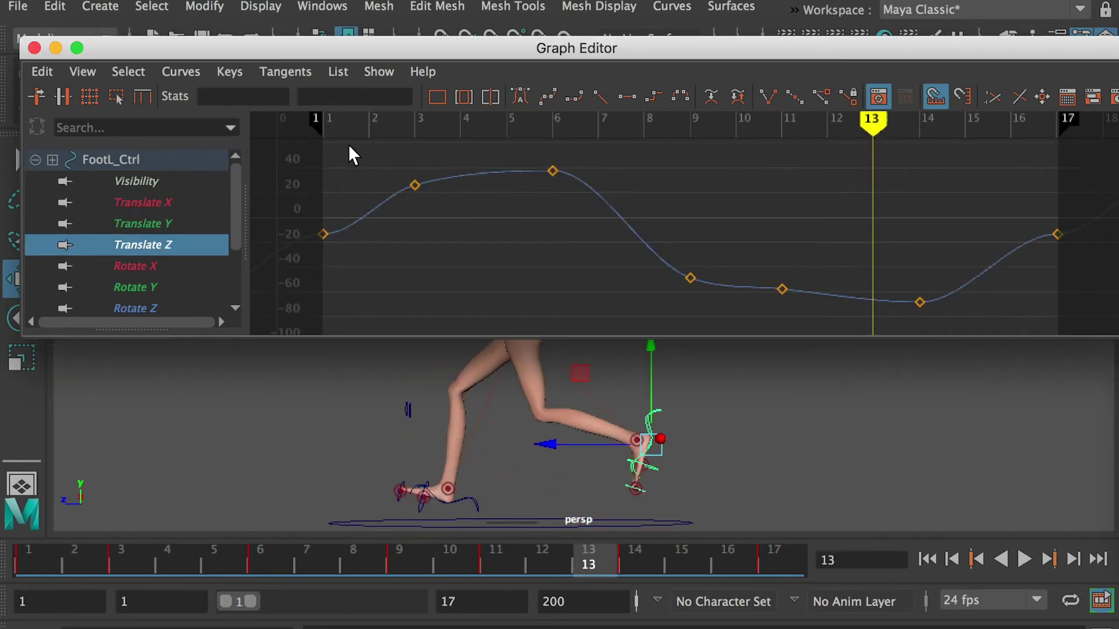
{"action": "left_click", "coordinate": [421, 126]}
{"action": "left_click_drag", "start_coordinate": [419, 126], "coordinate": [776, 154]}
{"action": "left_click", "coordinate": [782, 289]}
{"action": "middle_click_drag", "start_coordinate": [782, 288], "coordinate": [788, 290], "text": "shift"}
Try raising FootL_Ctrl's Translate Z key at frame 14 to -59.43
{"action": "key", "text": "period"}
{"action": "left_click", "coordinate": [919, 299]}
{"action": "middle_click_drag", "start_coordinate": [919, 296], "coordinate": [918, 283]}
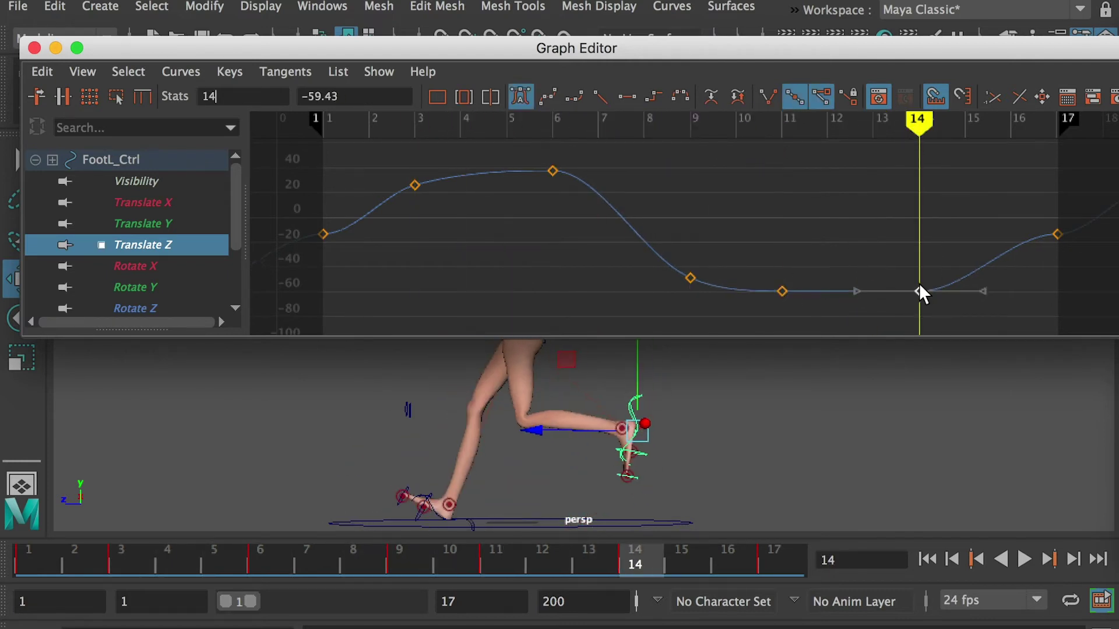
{"action": "key", "text": "super+z"}
{"action": "key", "text": "comma"}
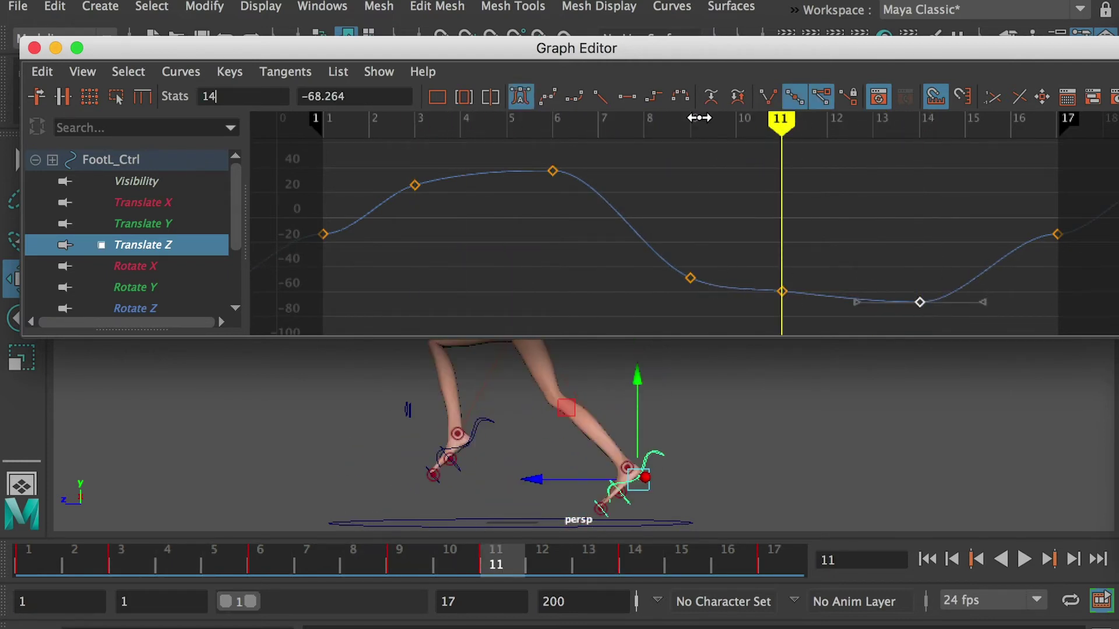
Raise FootL_Ctrl's Translate Z key at frame 9 to -37.647 and nudge the keys at frames 11 and 14 to smooth the curve
{"action": "left_click", "coordinate": [695, 120]}
{"action": "left_click", "coordinate": [686, 273]}
{"action": "middle_click_drag", "start_coordinate": [689, 272], "coordinate": [689, 258], "text": "shift"}
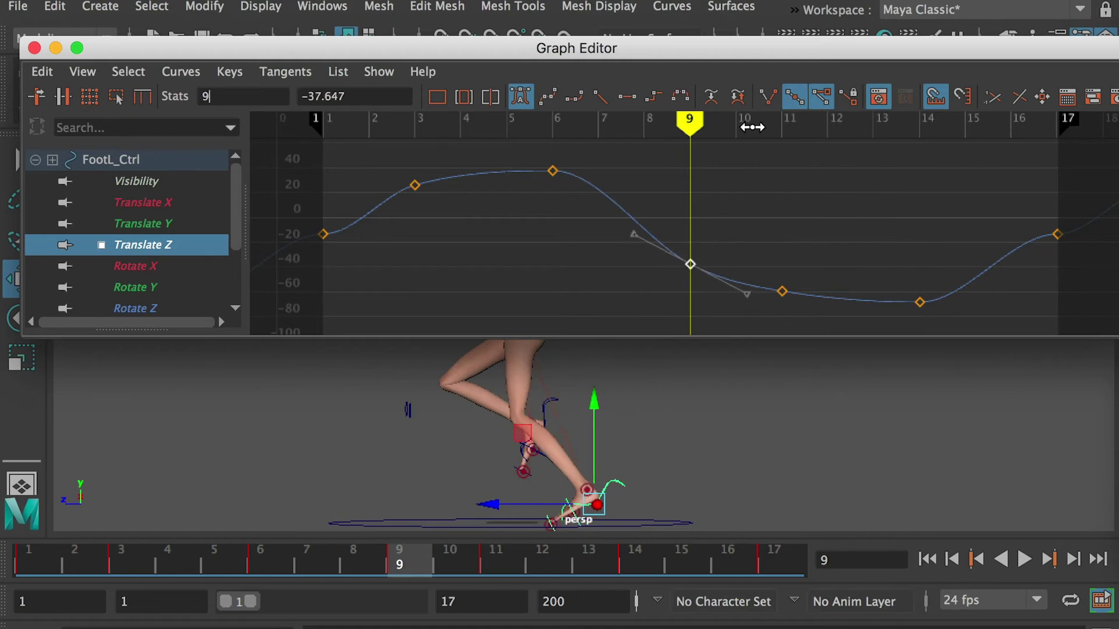
{"action": "left_click", "coordinate": [779, 127]}
{"action": "left_click", "coordinate": [782, 290]}
{"action": "middle_click_drag", "start_coordinate": [781, 288], "coordinate": [782, 290], "text": "shift"}
{"action": "left_click", "coordinate": [921, 126]}
{"action": "left_click", "coordinate": [918, 298]}
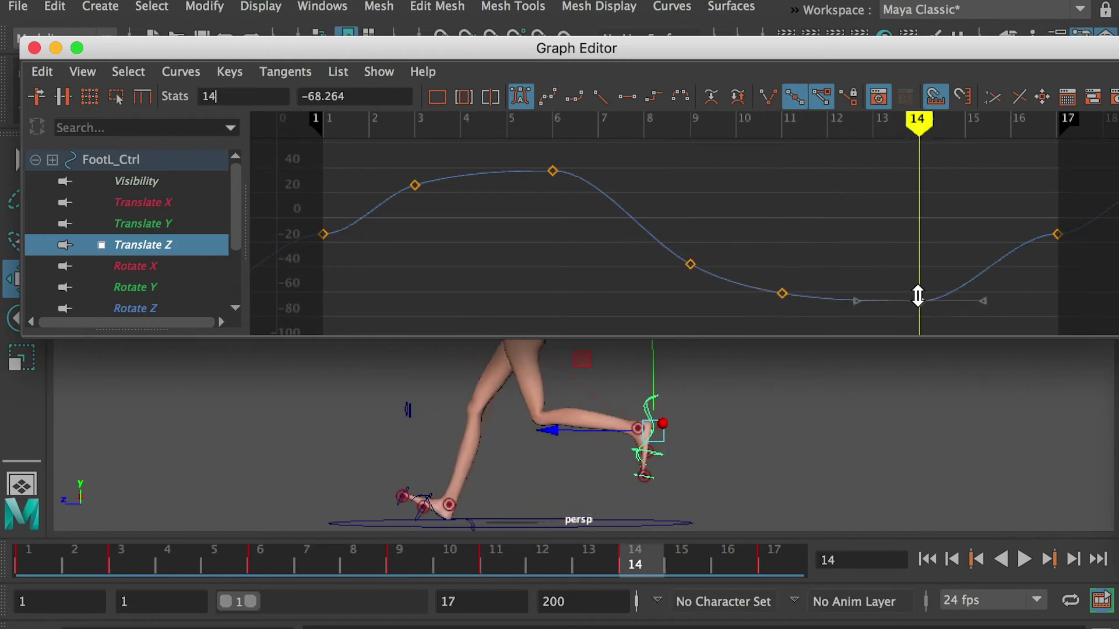
{"action": "middle_click_drag", "start_coordinate": [918, 295], "coordinate": [918, 293], "text": "shift"}
Lower FootL_Ctrl's Translate Z keys at frames 1 and 17 to -25.322 and slope their tangents upward
{"action": "left_click", "coordinate": [1062, 134]}
{"action": "left_click", "coordinate": [1057, 234]}
{"action": "left_click", "coordinate": [324, 234], "text": "shift"}
{"action": "middle_click_drag", "start_coordinate": [1011, 254], "coordinate": [997, 287], "text": "shift"}
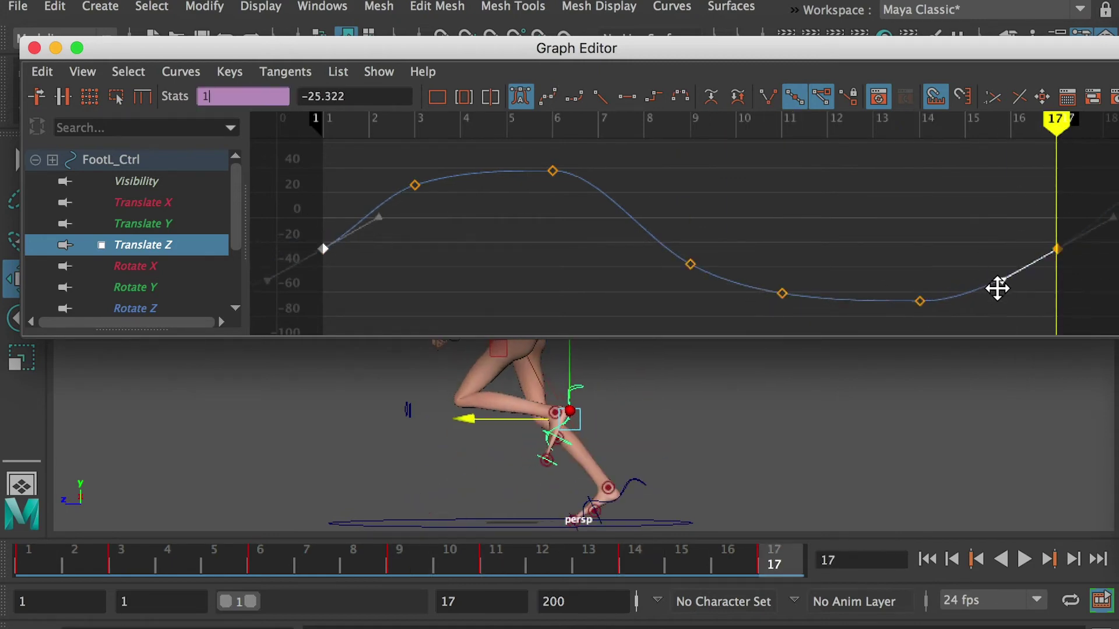
Refine the Translate Z curve around frames 3 and 6, setting the frame 6 key to 36.855 with a slightly downward tangent
{"action": "left_click", "coordinate": [424, 120]}
{"action": "left_click", "coordinate": [415, 186]}
{"action": "left_click", "coordinate": [552, 122]}
{"action": "left_click", "coordinate": [552, 171]}
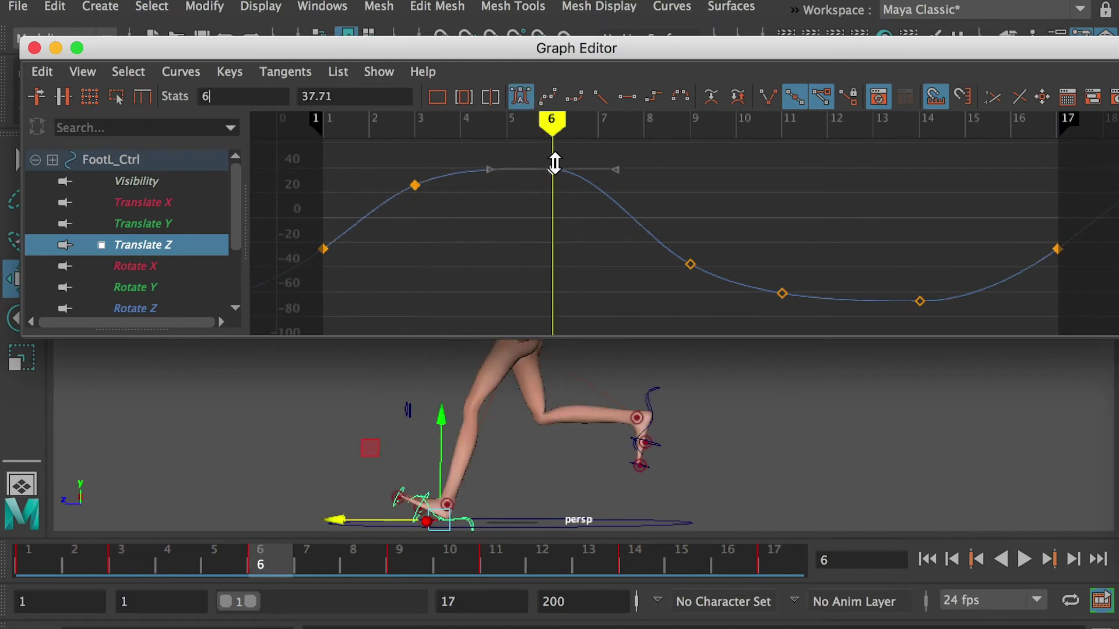
{"action": "middle_click_drag", "start_coordinate": [618, 169], "coordinate": [618, 165], "text": "shift"}
{"action": "left_click_drag", "start_coordinate": [616, 167], "coordinate": [616, 176]}
{"action": "left_click_drag", "start_coordinate": [473, 124], "coordinate": [553, 125]}
{"action": "middle_click_drag", "start_coordinate": [550, 168], "coordinate": [550, 170], "text": "shift"}
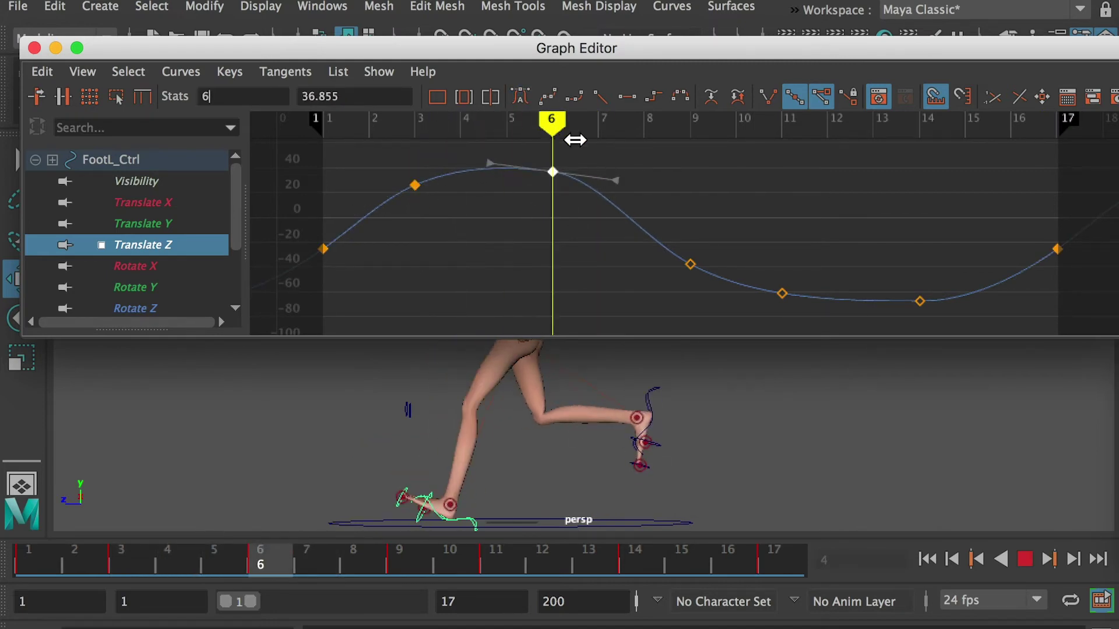
Isolate FootL_Ctrl's Rotate X curve and go to frame 9
{"action": "left_click", "coordinate": [163, 266]}
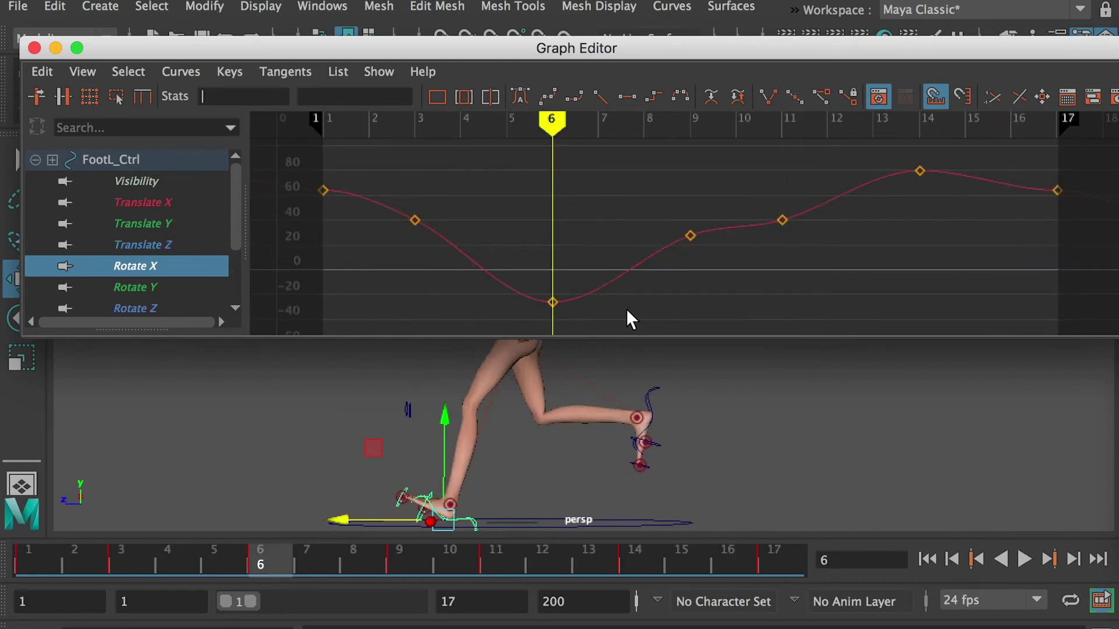
{"action": "left_click", "coordinate": [685, 129]}
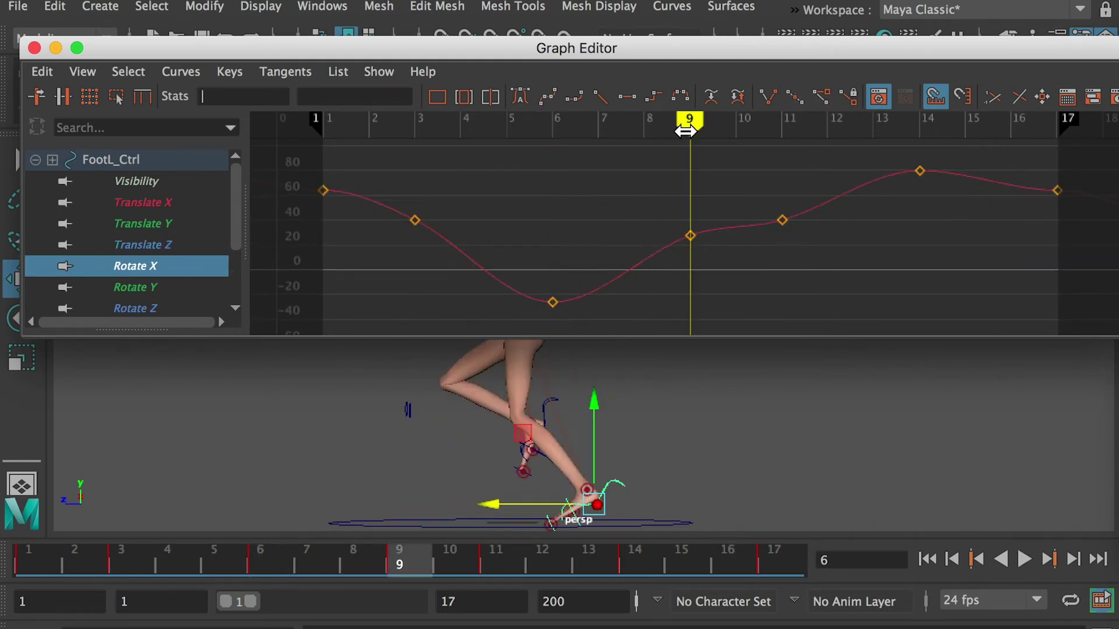
Try lowering FootL_Ctrl's Rotate X key at frame 9
{"action": "left_click", "coordinate": [690, 235]}
{"action": "middle_click_drag", "start_coordinate": [691, 236], "coordinate": [682, 276], "text": "shift"}
{"action": "key", "text": "super+z"}
Raise FootL_Ctrl's Rotate X keys at frames 1 and 17 together and adjust their tangents to a steady downward slope
{"action": "mouse_move", "coordinate": [716, 127]}
{"action": "left_mouse_down"}
{"action": "mouse_move", "coordinate": [487, 145]}
{"action": "mouse_move", "coordinate": [462, 134]}
{"action": "mouse_move", "coordinate": [682, 155]}
{"action": "mouse_move", "coordinate": [929, 150]}
{"action": "mouse_move", "coordinate": [1038, 161]}
{"action": "left_mouse_up"}
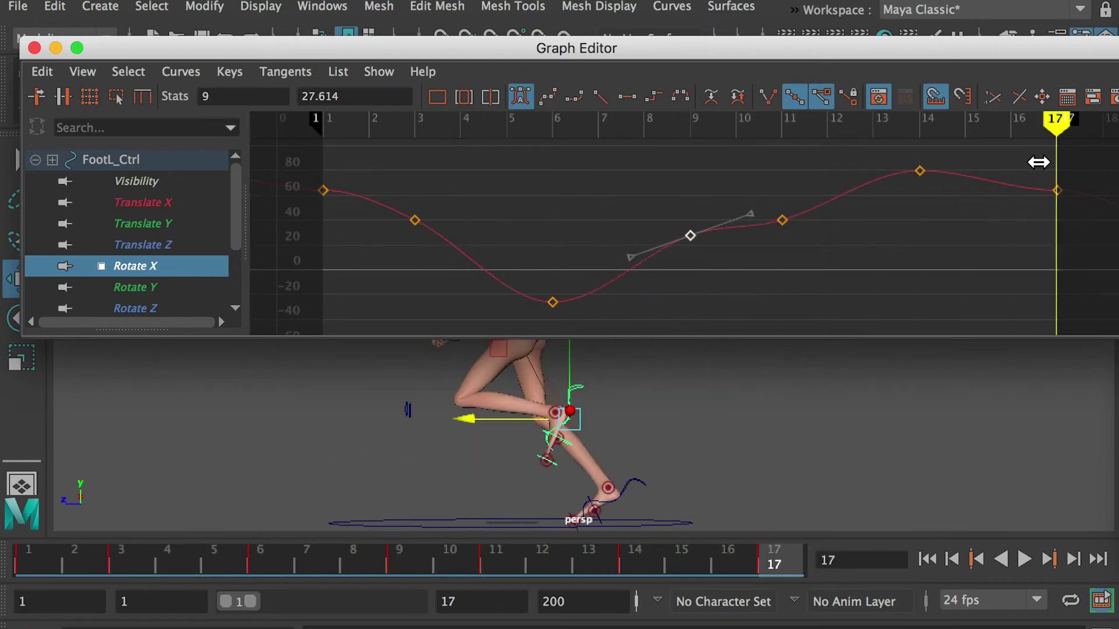
{"action": "left_click_drag", "start_coordinate": [1110, 243], "coordinate": [1110, 244]}
{"action": "left_click", "coordinate": [324, 192], "text": "shift"}
{"action": "middle_click_drag", "start_coordinate": [995, 190], "coordinate": [986, 165]}
{"action": "middle_click_drag", "start_coordinate": [1063, 189], "coordinate": [1064, 175], "text": "shift"}
Raise FootL_Ctrl's Rotate X key at frame 14 to 83.3 with an upward-sloping tangent, and return to frame 9
{"action": "left_click_drag", "start_coordinate": [1061, 129], "coordinate": [928, 133]}
{"action": "left_click", "coordinate": [919, 170]}
{"action": "middle_click_drag", "start_coordinate": [920, 171], "coordinate": [920, 166], "text": "shift"}
{"action": "left_click", "coordinate": [689, 123]}
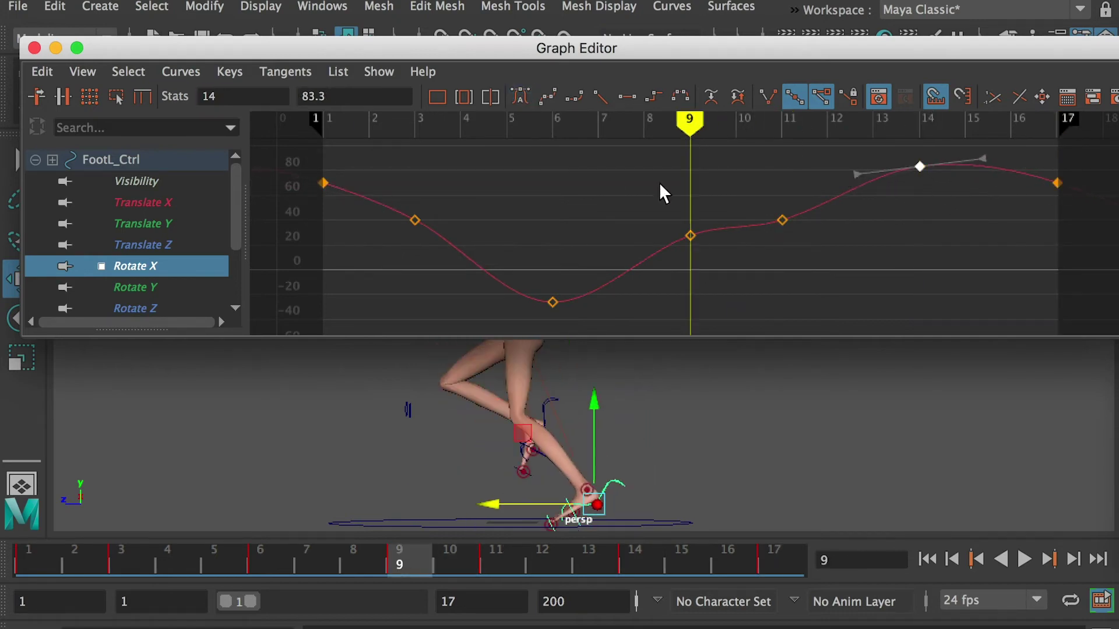
Nudge FootL_Ctrl's Rotate X key at frame 9 slightly up and raise the frame 11 key to about 60
{"action": "left_click", "coordinate": [690, 235]}
{"action": "middle_click_drag", "start_coordinate": [690, 236], "coordinate": [687, 234], "text": "shift"}
{"action": "left_click", "coordinate": [782, 122]}
{"action": "left_click", "coordinate": [782, 221]}
{"action": "middle_click_drag", "start_coordinate": [782, 221], "coordinate": [785, 189], "text": "shift"}
Lower FootL_Ctrl's Rotate X key at frame 3 to 14.399 and steepen its tangent downward
{"action": "left_click_drag", "start_coordinate": [783, 129], "coordinate": [417, 132]}
{"action": "left_click", "coordinate": [414, 220]}
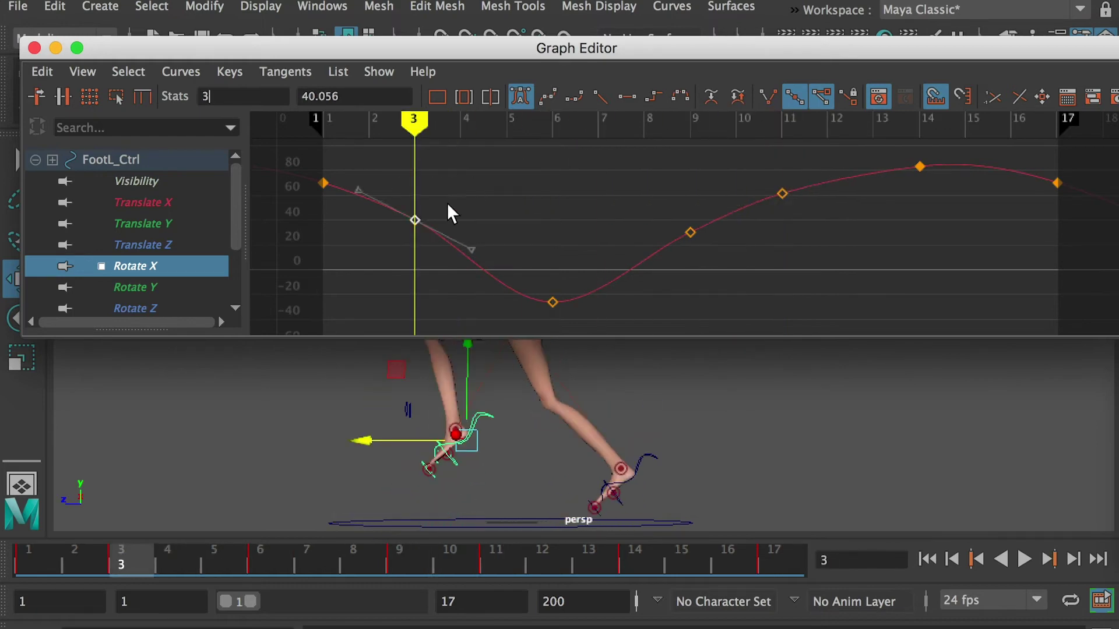
{"action": "middle_click_drag", "start_coordinate": [402, 224], "coordinate": [391, 256], "text": "shift"}
{"action": "left_click", "coordinate": [471, 282]}
{"action": "middle_click_drag", "start_coordinate": [471, 281], "coordinate": [462, 290]}
{"action": "left_click", "coordinate": [415, 252]}
Play the run cycle and raise FootL_Ctrl's Rotate X key at frame 3 to about 20
{"action": "left_click", "coordinate": [328, 130]}
{"action": "key", "text": "alt+v"}
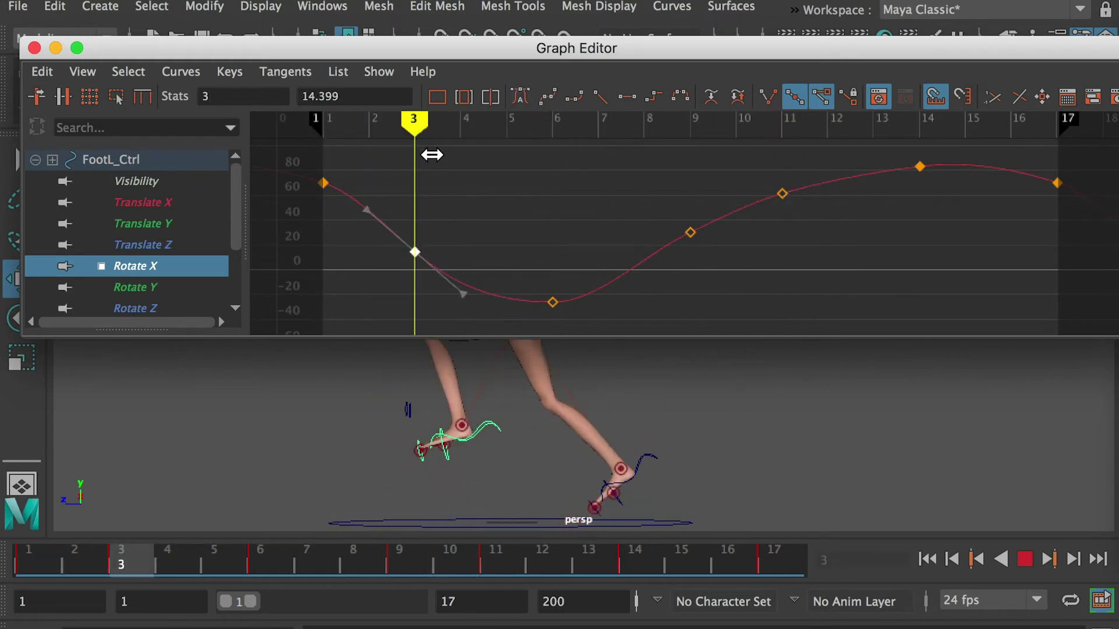
{"action": "mouse_move", "coordinate": [425, 153]}
{"action": "left_mouse_down"}
{"action": "mouse_move", "coordinate": [322, 132]}
{"action": "mouse_move", "coordinate": [729, 173]}
{"action": "mouse_move", "coordinate": [417, 171]}
{"action": "left_mouse_up"}
{"action": "middle_click_drag", "start_coordinate": [414, 245], "coordinate": [414, 231], "text": "shift"}
Check FootL_Ctrl's Rotate Y and Rotate Z curves and return to the Rotate X curve
{"action": "left_click", "coordinate": [152, 286]}
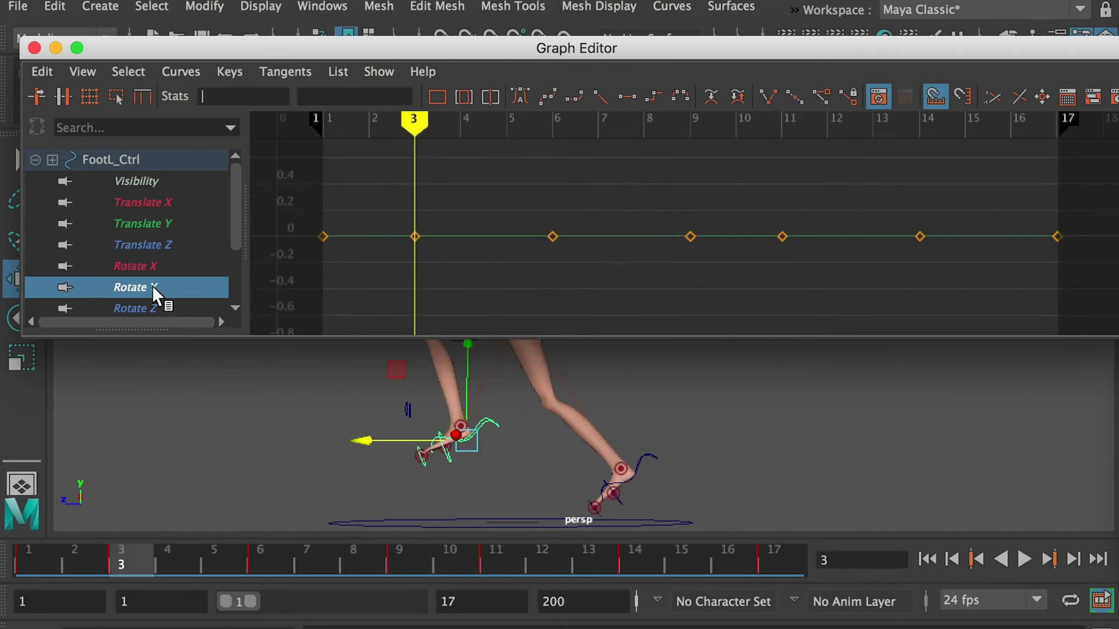
{"action": "left_click", "coordinate": [157, 306]}
{"action": "left_click", "coordinate": [153, 285]}
{"action": "left_click", "coordinate": [150, 266]}
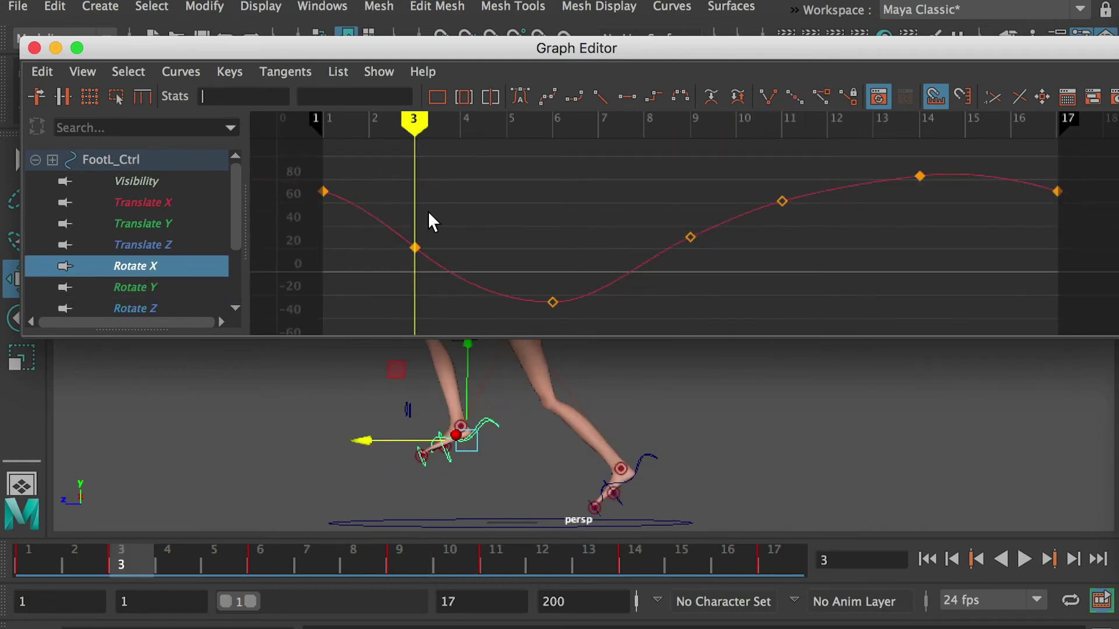
Set FootL_Ctrl's Rotate X to 0 at frame 7 and key the control there
{"action": "left_click_drag", "start_coordinate": [151, 554], "coordinate": [308, 558]}
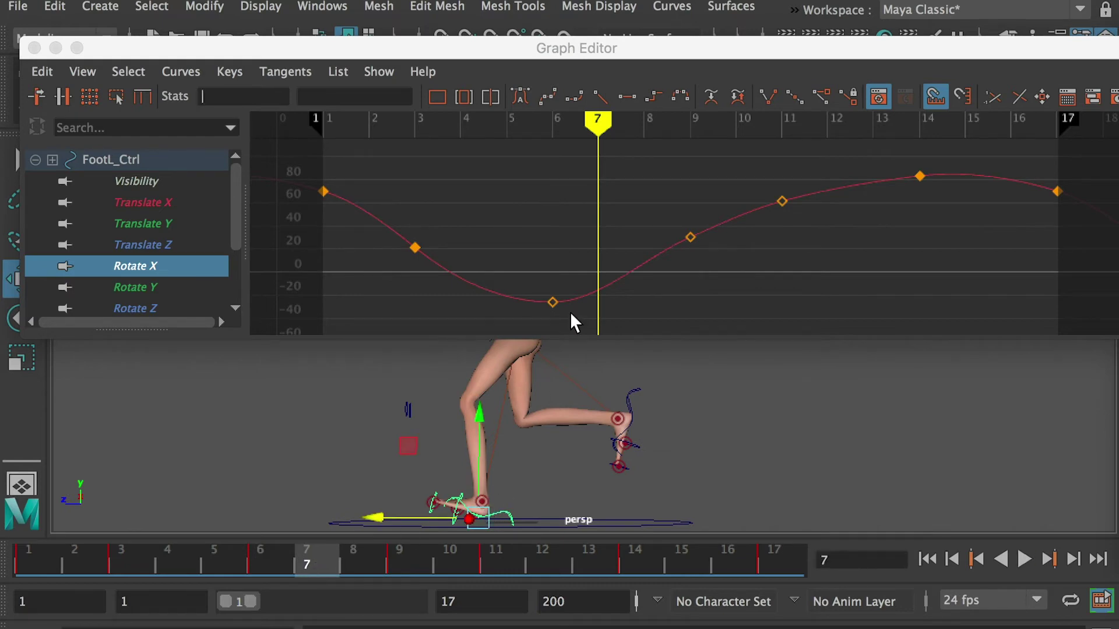
{"action": "key", "text": "ctrl+a"}
{"action": "left_click_drag", "start_coordinate": [894, 186], "coordinate": [885, 201]}
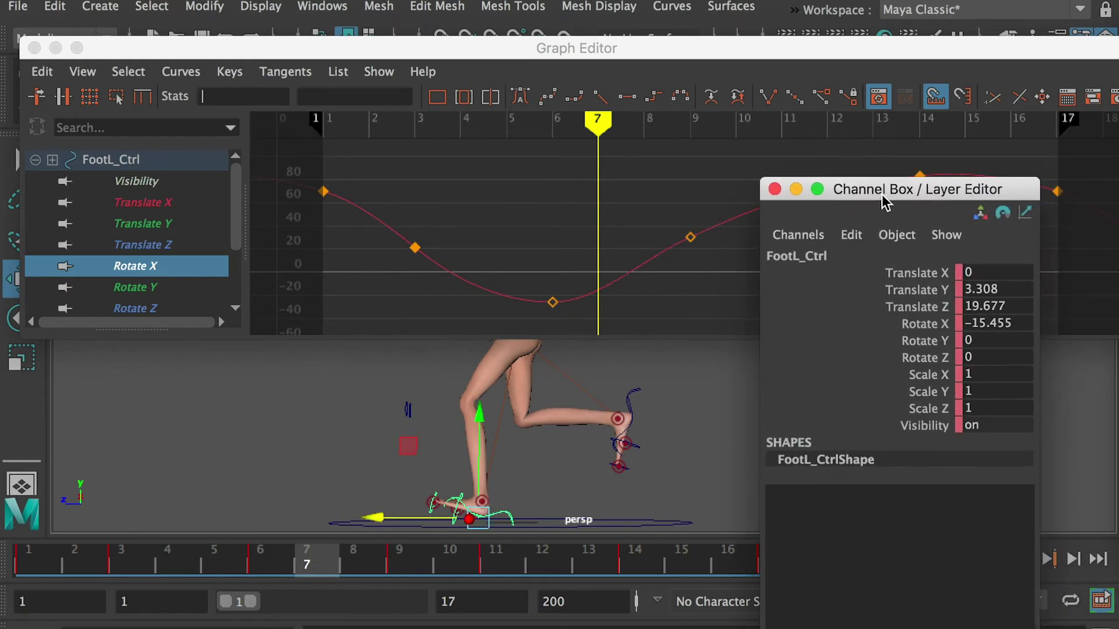
{"action": "double_click", "coordinate": [995, 324]}
{"action": "type", "text": "0"}
{"action": "key", "text": "Return"}
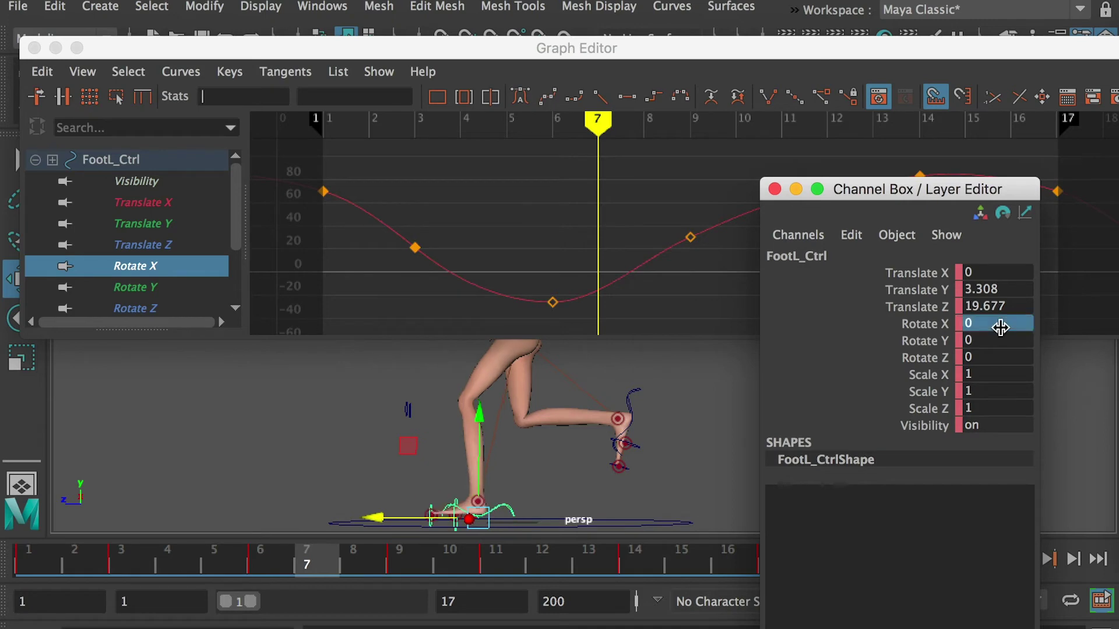
{"action": "key", "text": "s"}
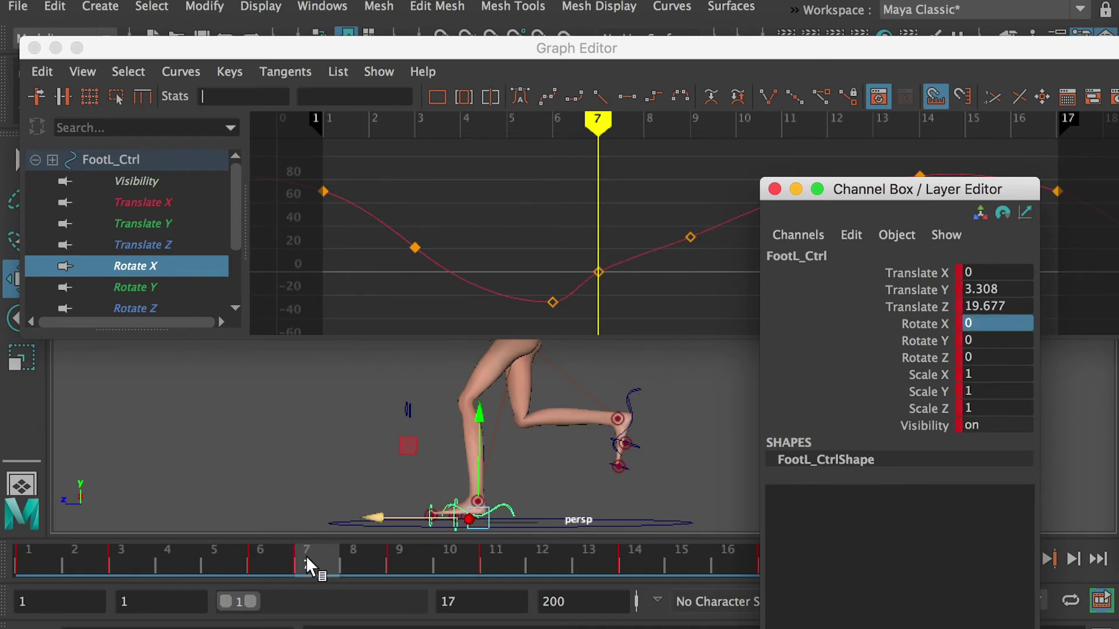
Set FootL_Ctrl's Rotate X key at frame 9 to 0
{"action": "left_click_drag", "start_coordinate": [327, 560], "coordinate": [389, 561]}
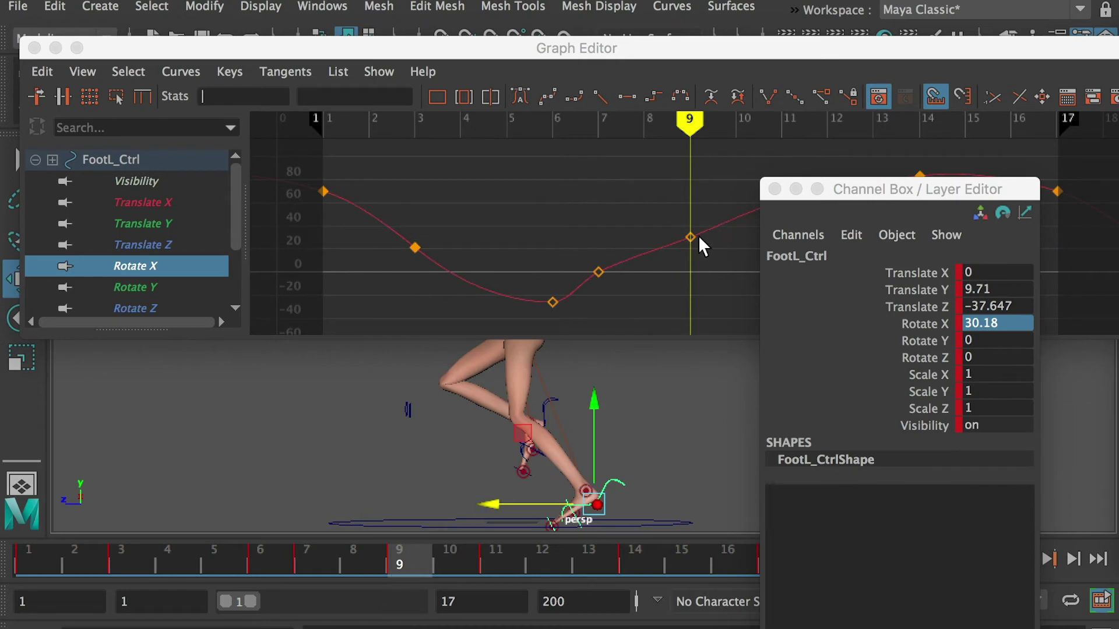
{"action": "left_click_drag", "start_coordinate": [665, 221], "coordinate": [743, 282]}
{"action": "left_click", "coordinate": [932, 374]}
{"action": "double_click", "coordinate": [991, 324]}
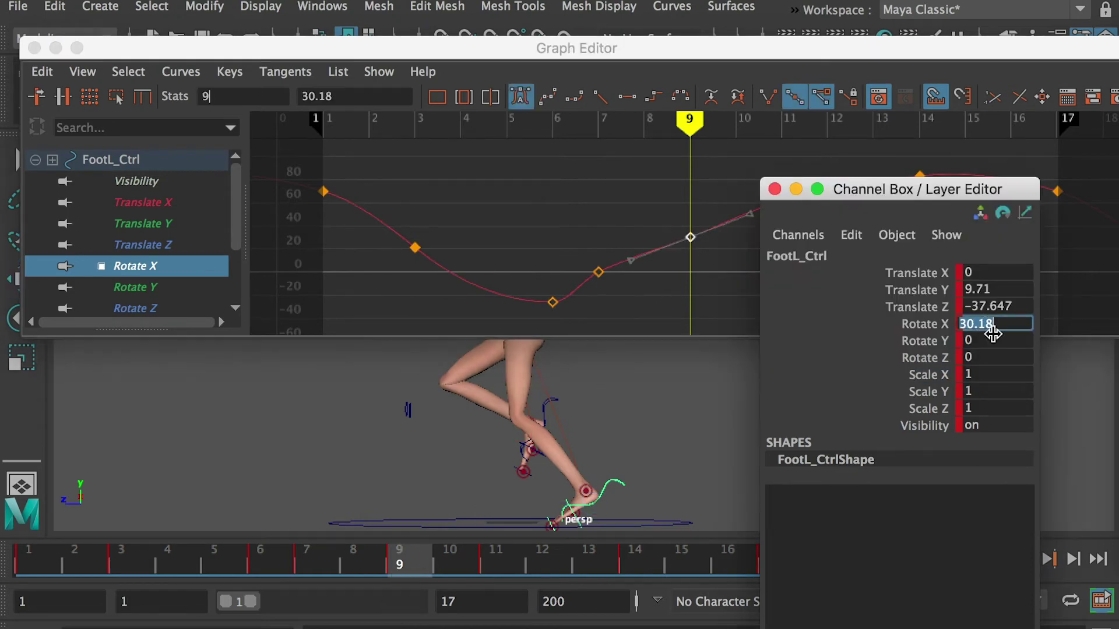
{"action": "type", "text": "0"}
{"action": "key", "text": "Return"}
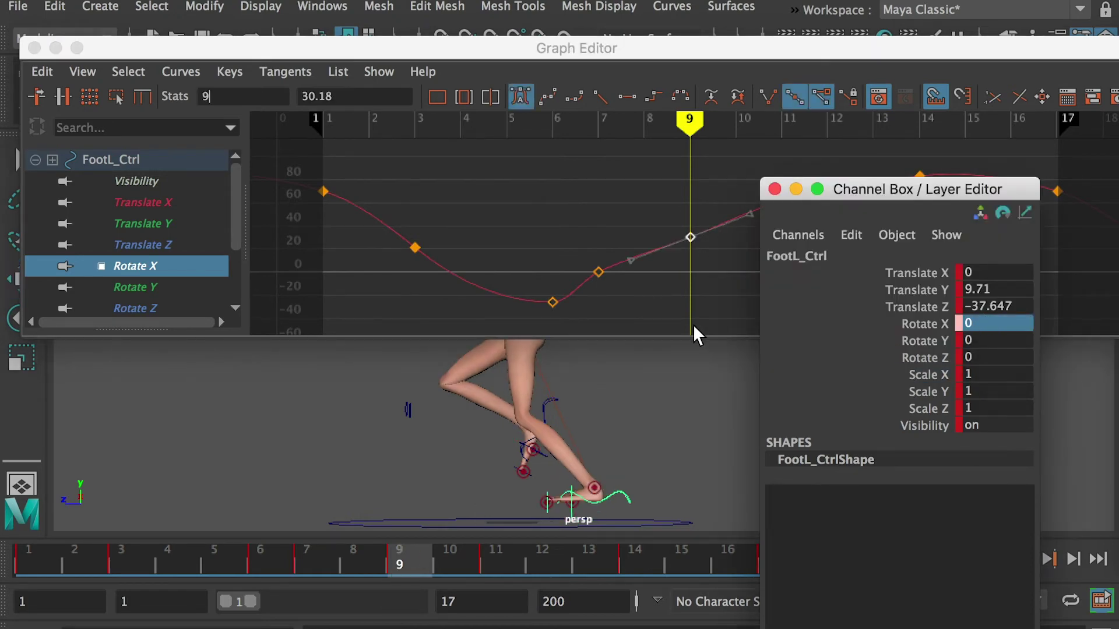
Flatten the tangents of FootL_Ctrl's Rotate X keys at frames 7 and 9
{"action": "left_click_drag", "start_coordinate": [856, 188], "coordinate": [1071, 233]}
{"action": "mouse_move", "coordinate": [691, 122]}
{"action": "left_mouse_down"}
{"action": "mouse_move", "coordinate": [624, 129]}
{"action": "mouse_move", "coordinate": [777, 134]}
{"action": "mouse_move", "coordinate": [620, 137]}
{"action": "mouse_move", "coordinate": [724, 139]}
{"action": "mouse_move", "coordinate": [693, 149]}
{"action": "left_mouse_up"}
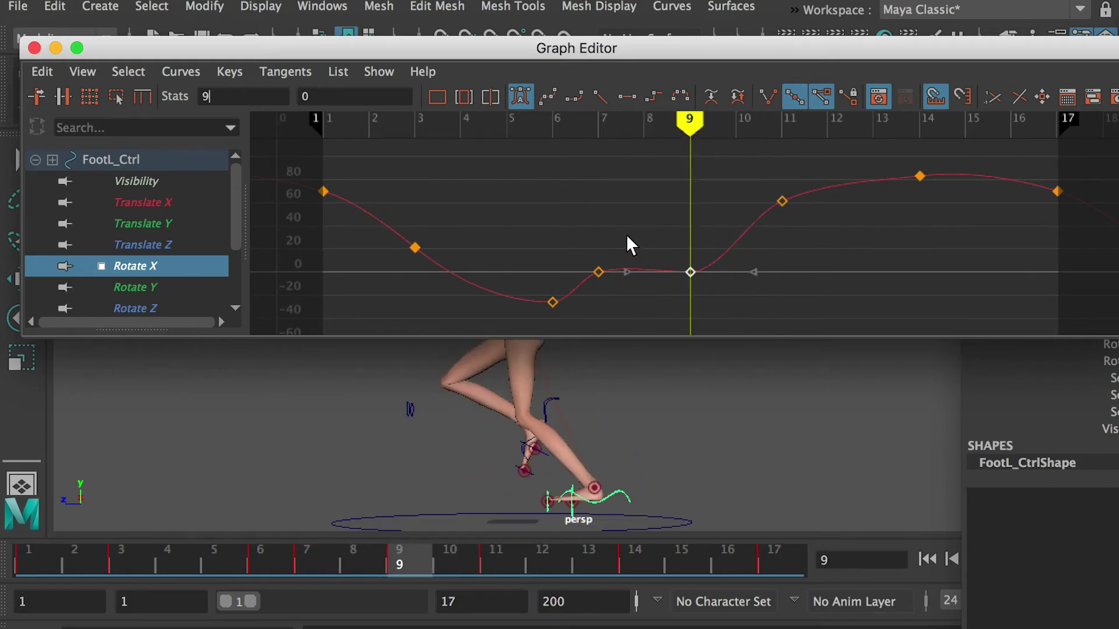
{"action": "left_click_drag", "start_coordinate": [694, 297], "coordinate": [698, 296]}
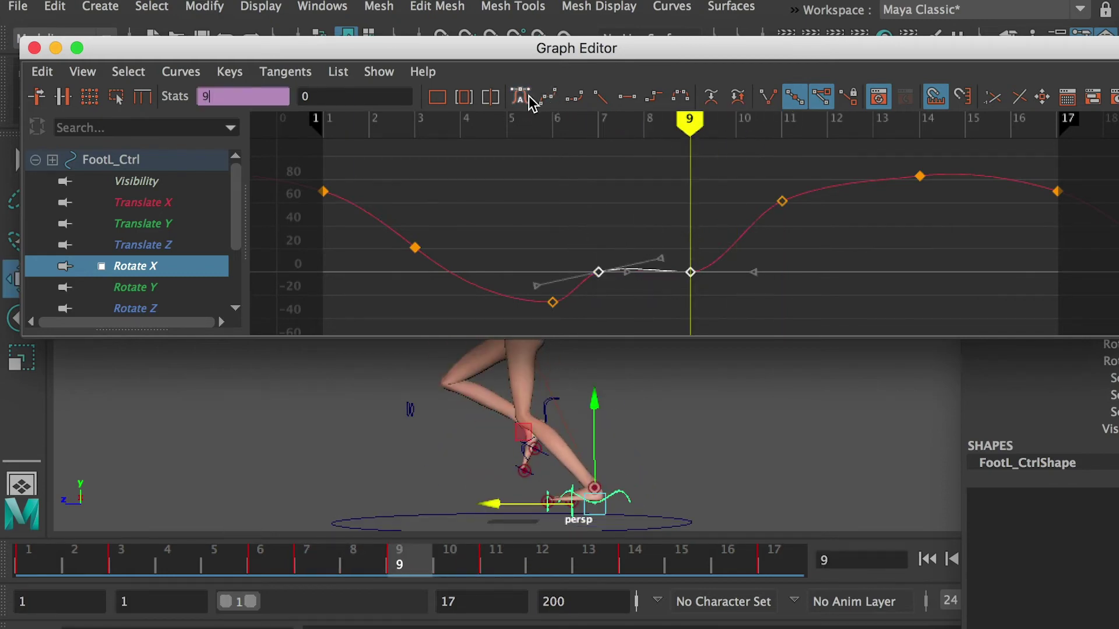
{"action": "left_click", "coordinate": [627, 96]}
{"action": "left_click", "coordinate": [670, 295]}
Isolate FootL_Ctrl's Translate Y curve and set its key at frame 9 to 0
{"action": "left_click", "coordinate": [157, 223]}
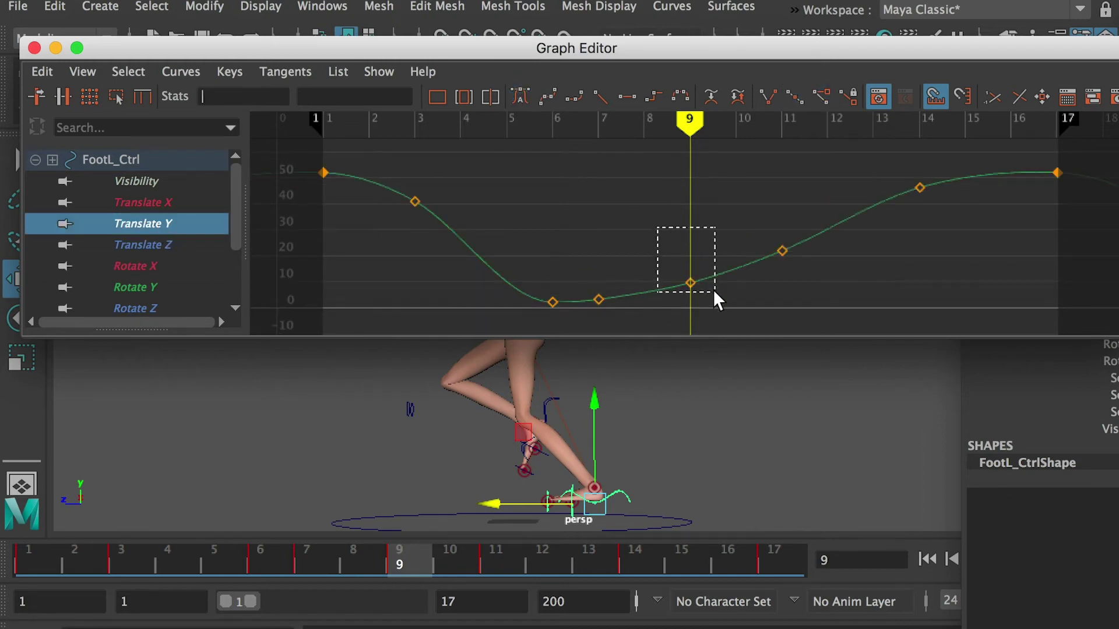
{"action": "left_click_drag", "start_coordinate": [717, 300], "coordinate": [690, 297]}
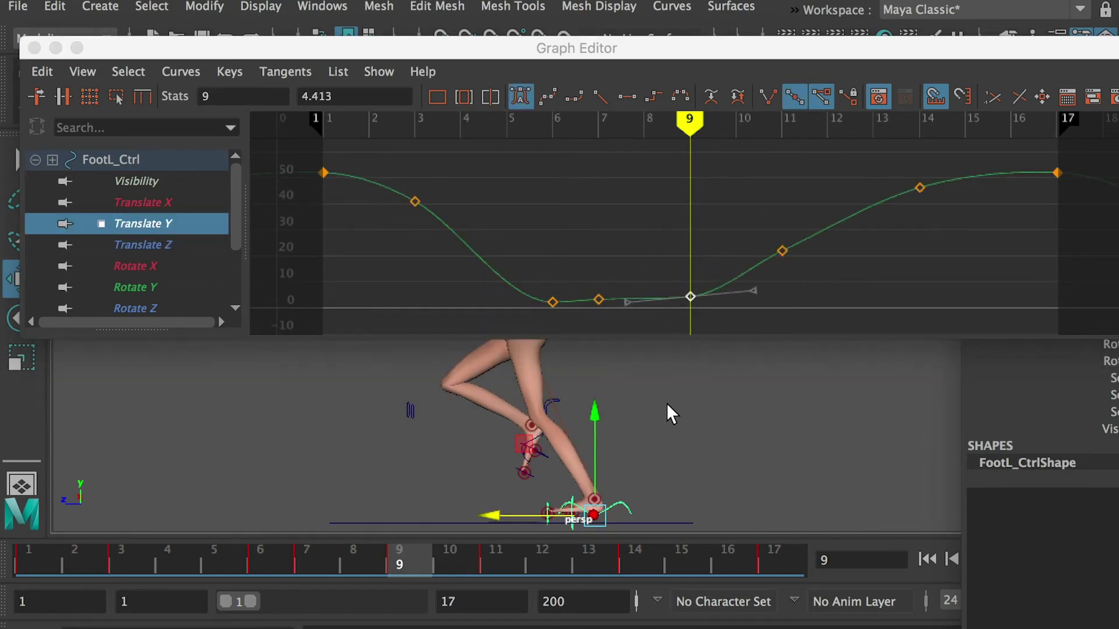
{"action": "left_click_drag", "start_coordinate": [1118, 186], "coordinate": [1084, 185]}
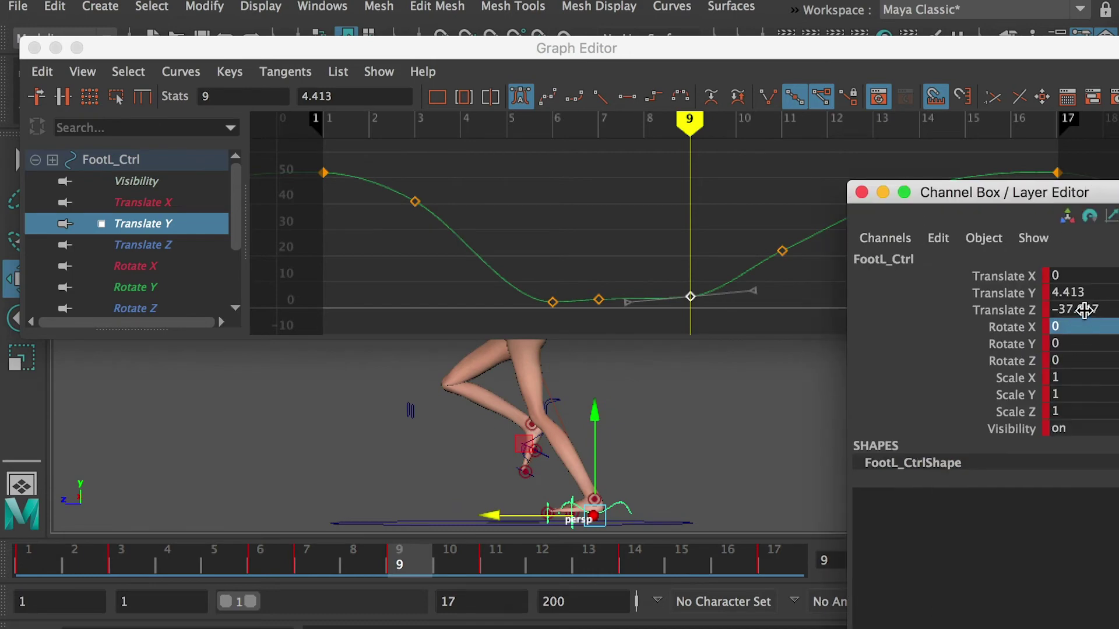
{"action": "left_click", "coordinate": [1084, 292]}
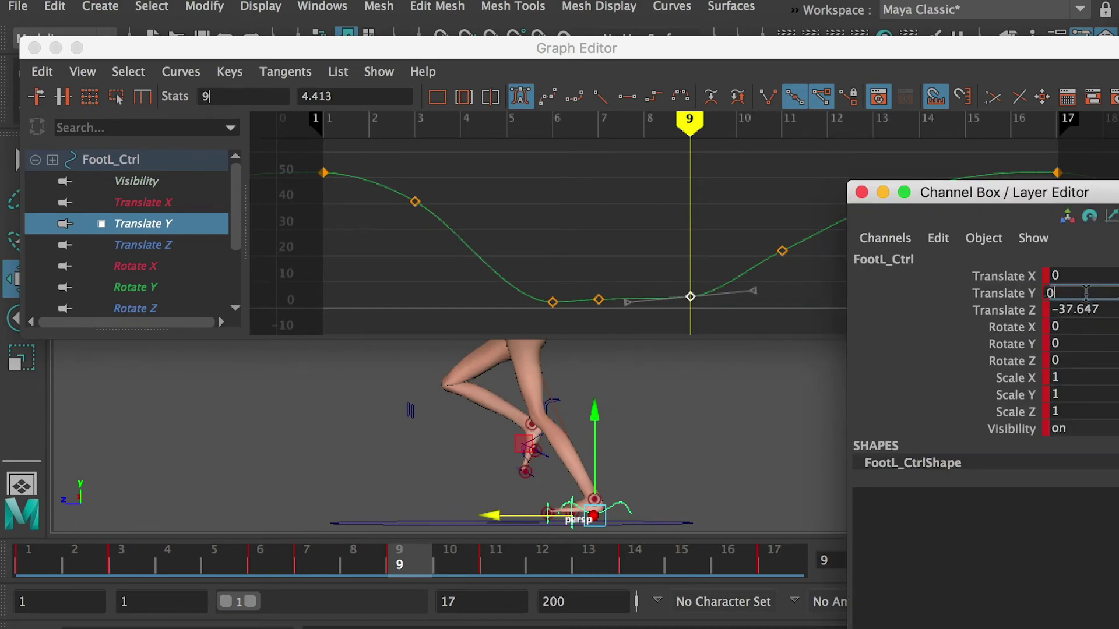
{"action": "key", "text": "Return"}
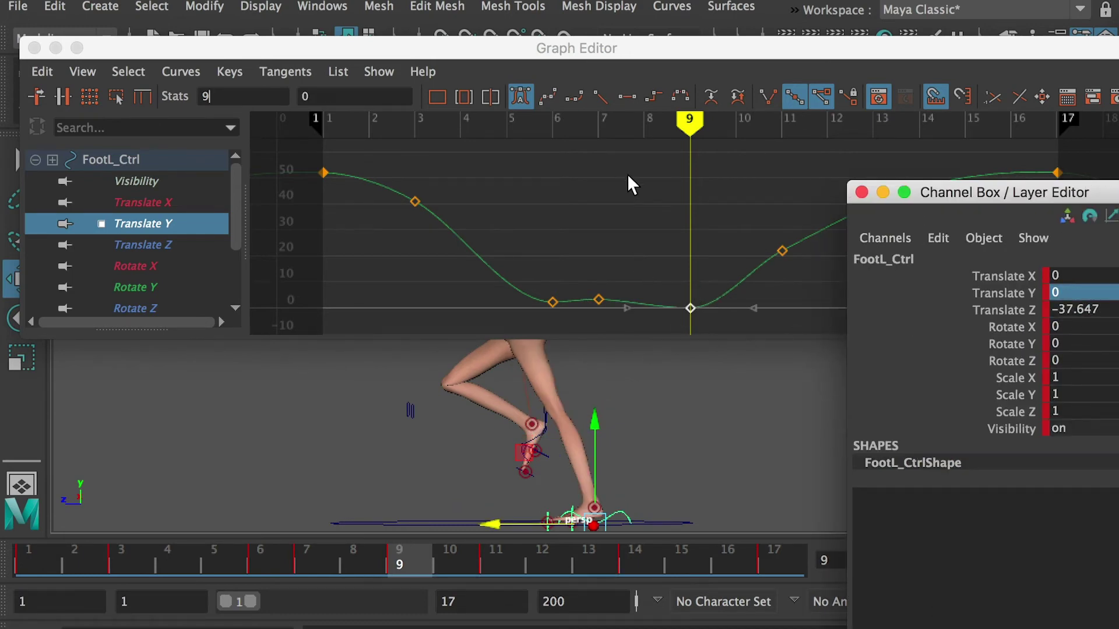
Set FootL_Ctrl's Translate Y key at frame 7 to 0
{"action": "left_click", "coordinate": [610, 123]}
{"action": "left_click", "coordinate": [597, 300]}
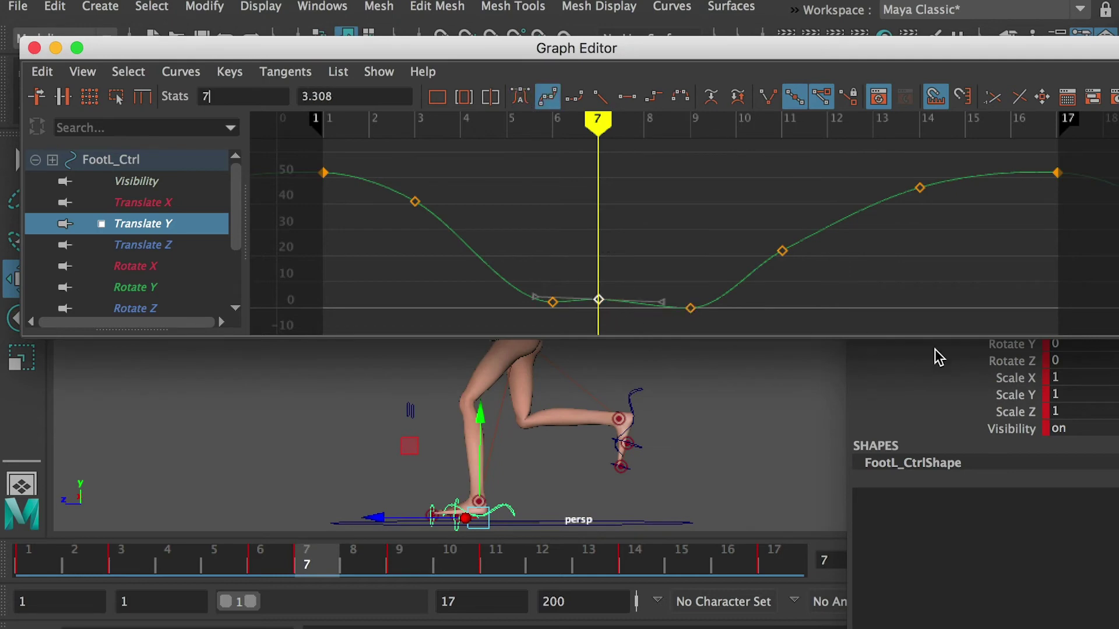
{"action": "left_click", "coordinate": [1004, 379]}
{"action": "left_click", "coordinate": [1072, 309]}
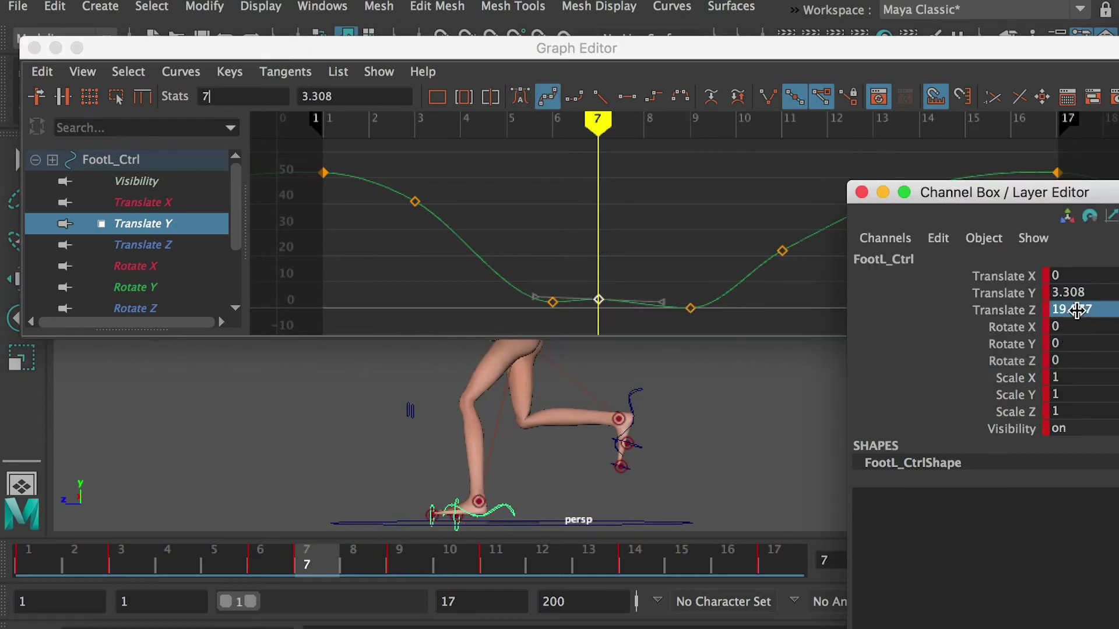
{"action": "left_click", "coordinate": [1068, 292]}
{"action": "double_click", "coordinate": [1068, 293]}
{"action": "type", "text": "0"}
{"action": "key", "text": "Return"}
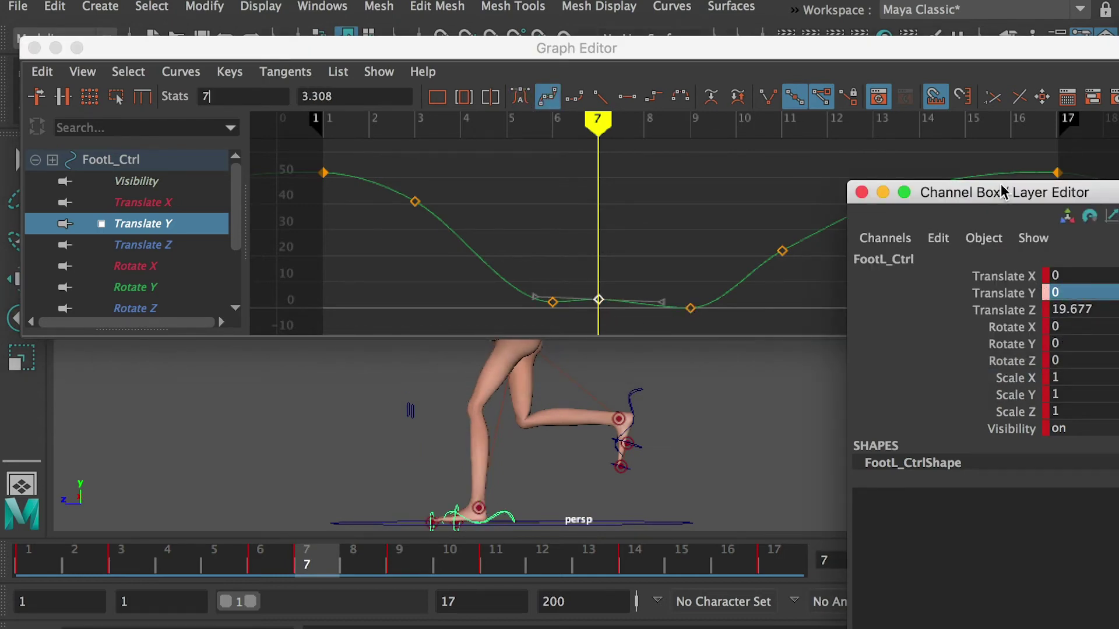
Set FootL_Ctrl's Translate Y key at frame 6 to 0
{"action": "left_click_drag", "start_coordinate": [1003, 193], "coordinate": [935, 350]}
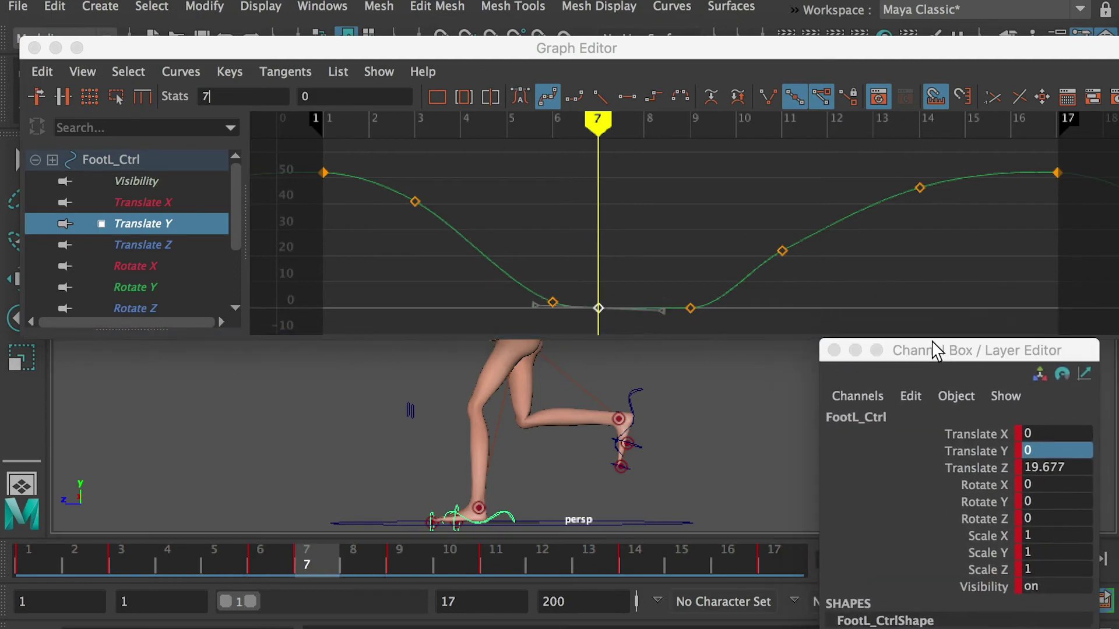
{"action": "left_click", "coordinate": [559, 132]}
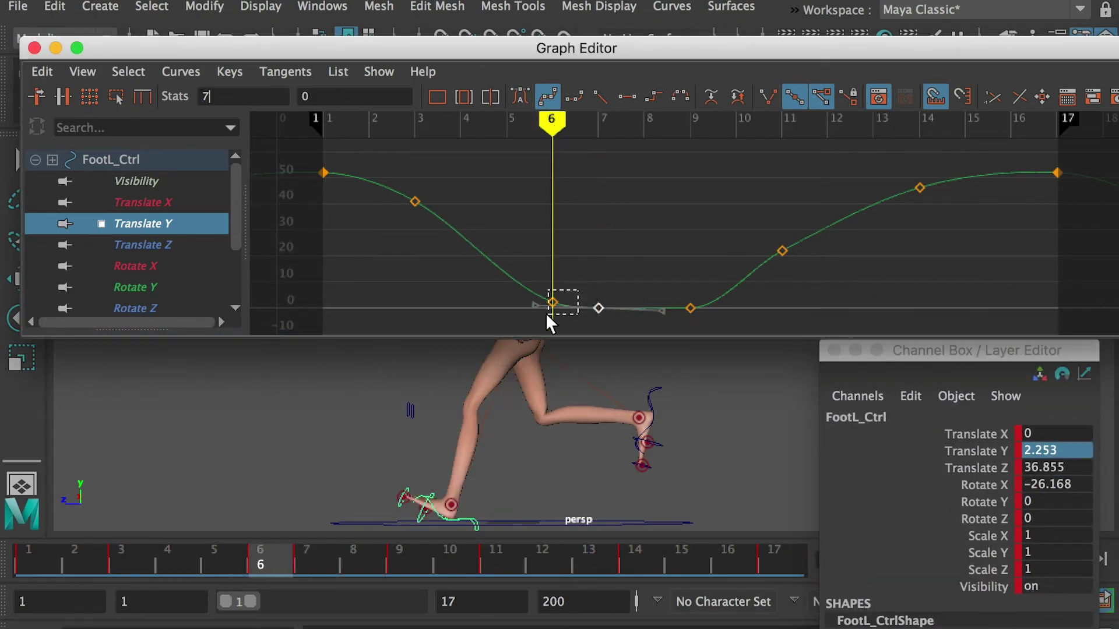
{"action": "left_click_drag", "start_coordinate": [548, 315], "coordinate": [548, 315]}
{"action": "left_click", "coordinate": [1035, 451]}
{"action": "type", "text": "0"}
{"action": "key", "text": "Return"}
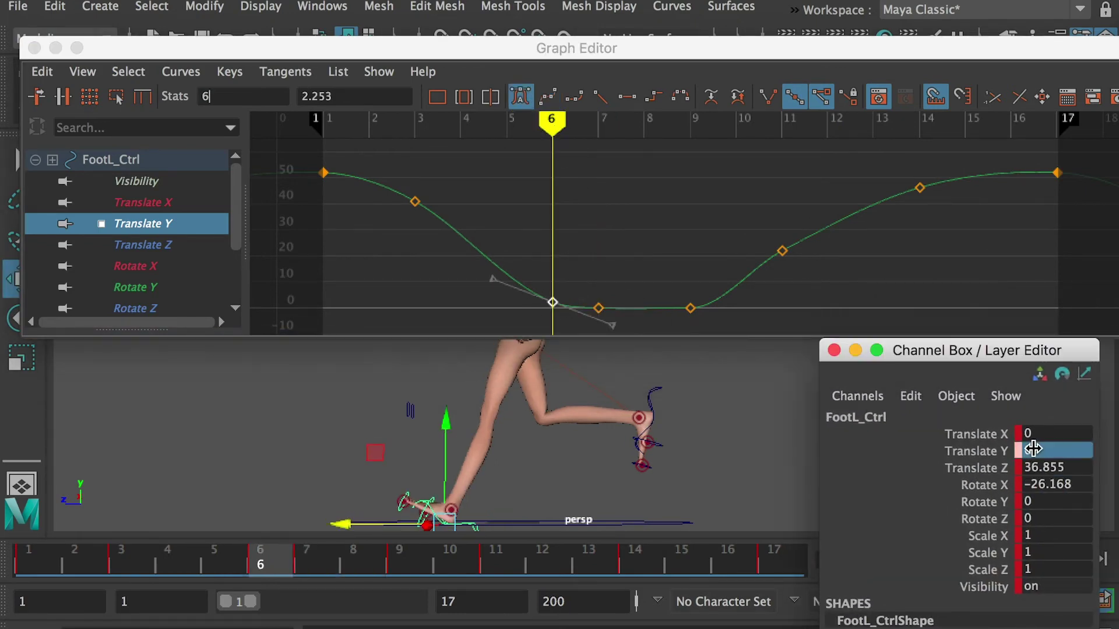
Lower Hip_Ctrl to Translate Y -10.729 at frame 9 and key the new hip position
{"action": "left_click", "coordinate": [598, 129]}
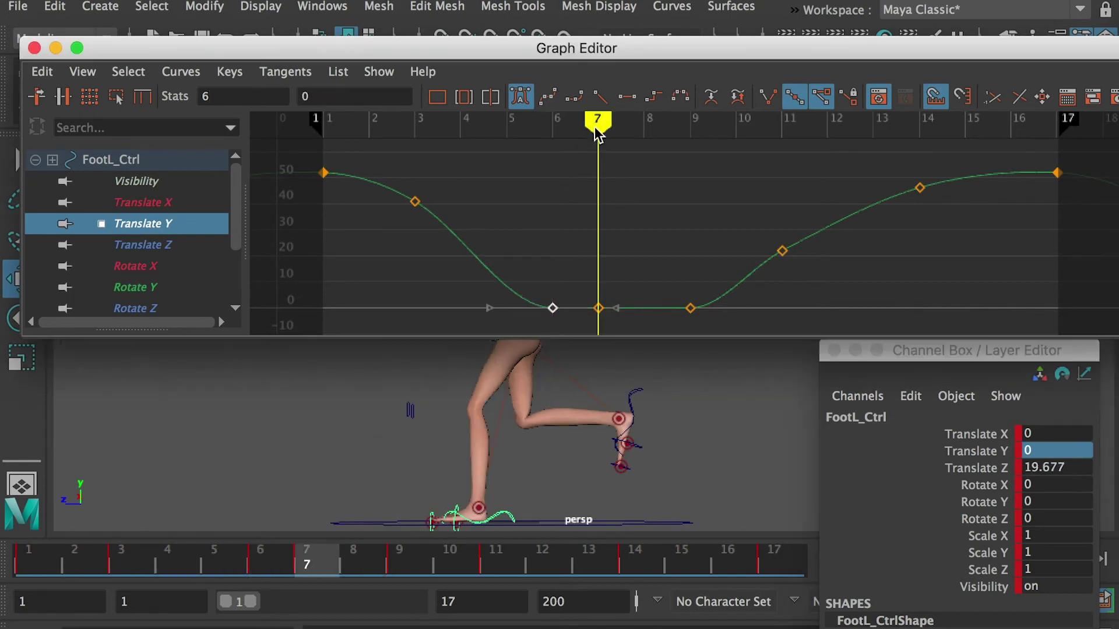
{"action": "mouse_move", "coordinate": [609, 129]}
{"action": "left_mouse_down"}
{"action": "mouse_move", "coordinate": [779, 139]}
{"action": "mouse_move", "coordinate": [574, 149]}
{"action": "mouse_move", "coordinate": [734, 153]}
{"action": "mouse_move", "coordinate": [702, 163]}
{"action": "left_mouse_up"}
{"action": "left_click", "coordinate": [541, 357]}
{"action": "left_click_drag", "start_coordinate": [541, 354], "coordinate": [539, 361]}
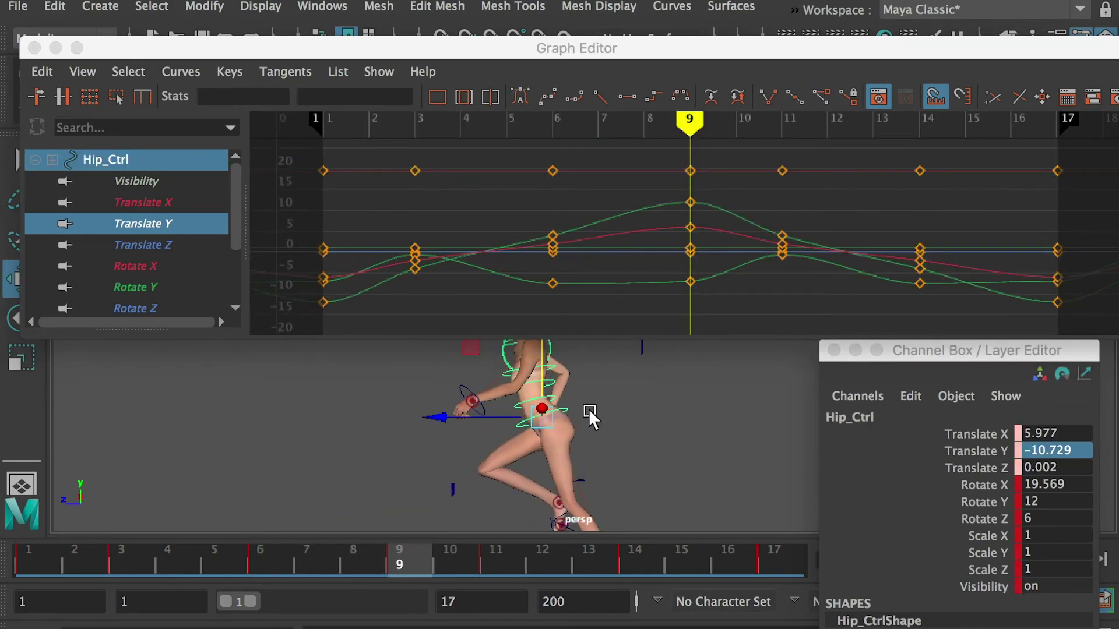
{"action": "middle_click_drag", "start_coordinate": [602, 493], "coordinate": [607, 454], "text": "alt"}
{"action": "middle_click_drag", "start_coordinate": [579, 394], "coordinate": [585, 422], "text": "alt"}
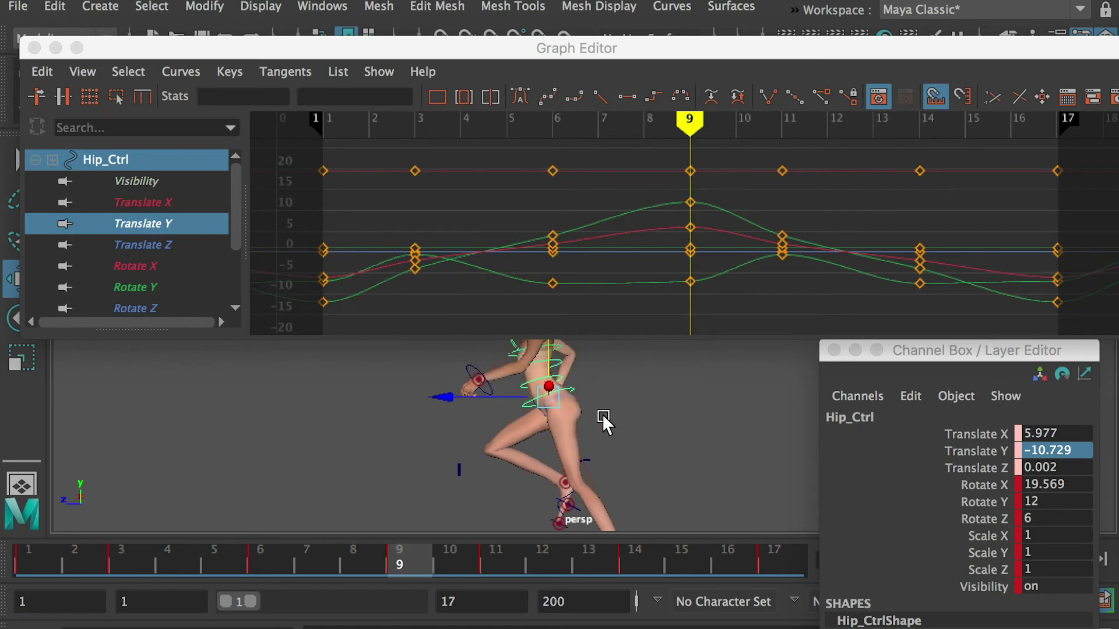
{"action": "key", "text": "s"}
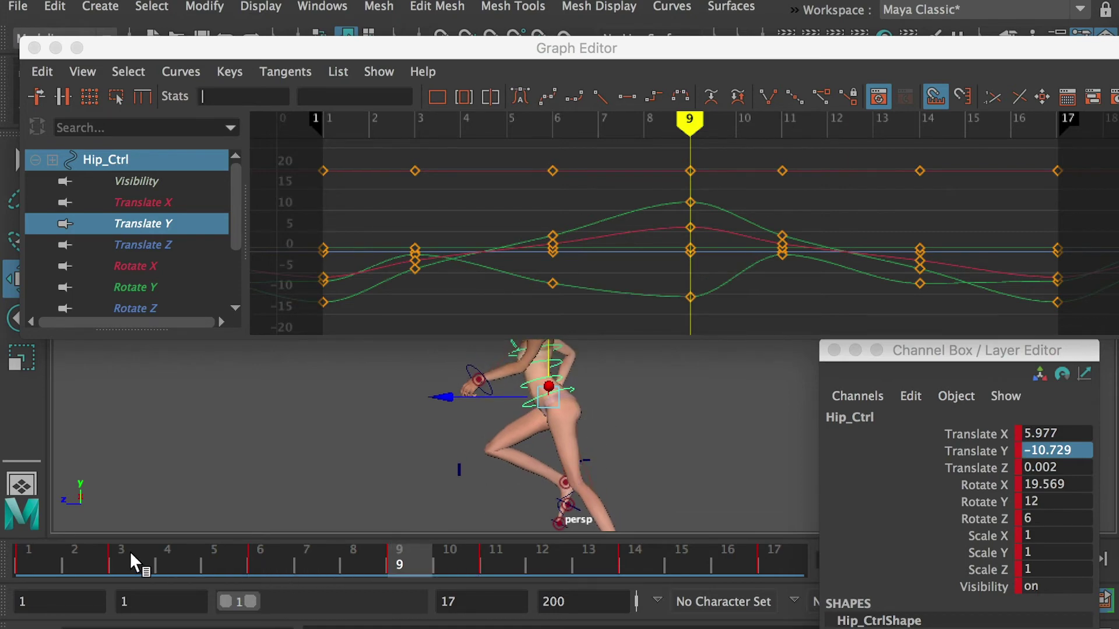
Scrub between frames 3 and 9 and lower Hip_Ctrl to Translate Y -8.759 at frame 6
{"action": "left_click_drag", "start_coordinate": [130, 551], "coordinate": [396, 551]}
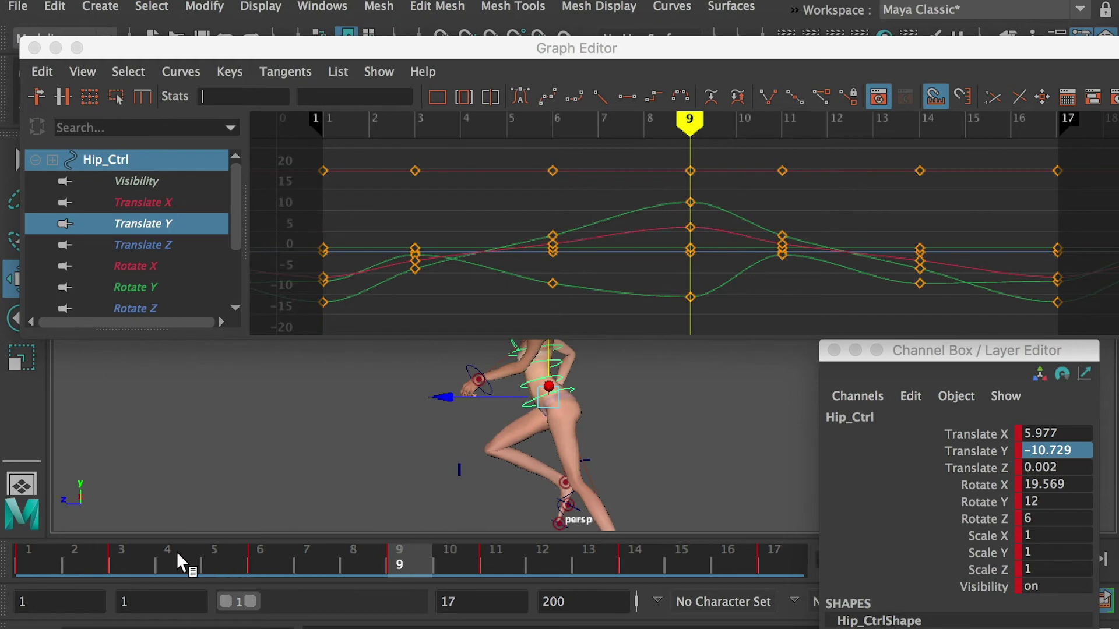
{"action": "left_click", "coordinate": [135, 551]}
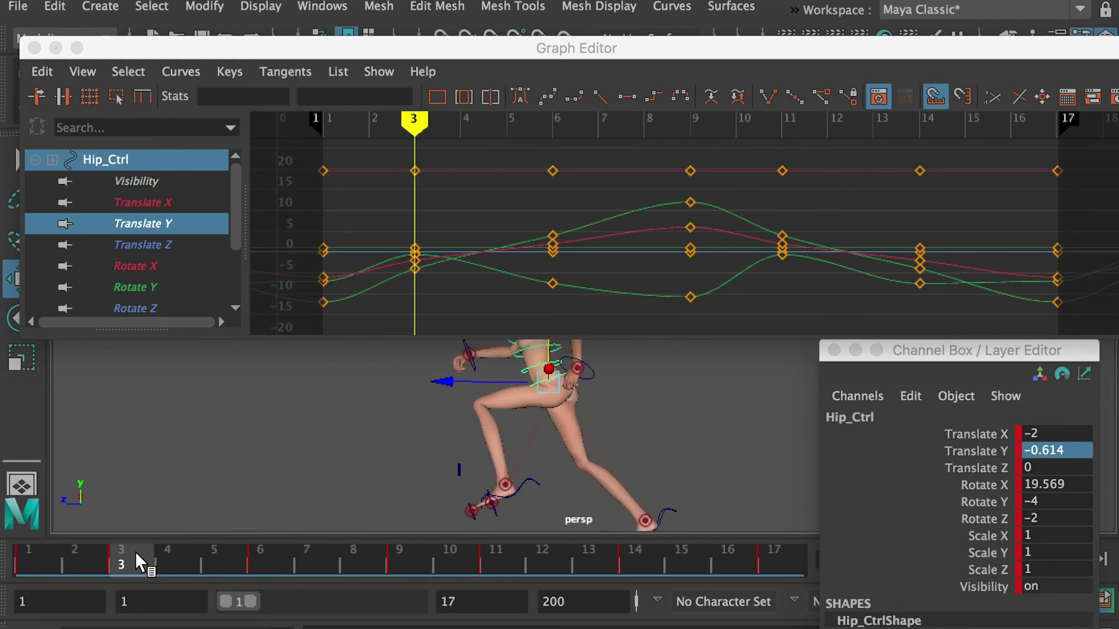
{"action": "left_click_drag", "start_coordinate": [136, 552], "coordinate": [274, 562]}
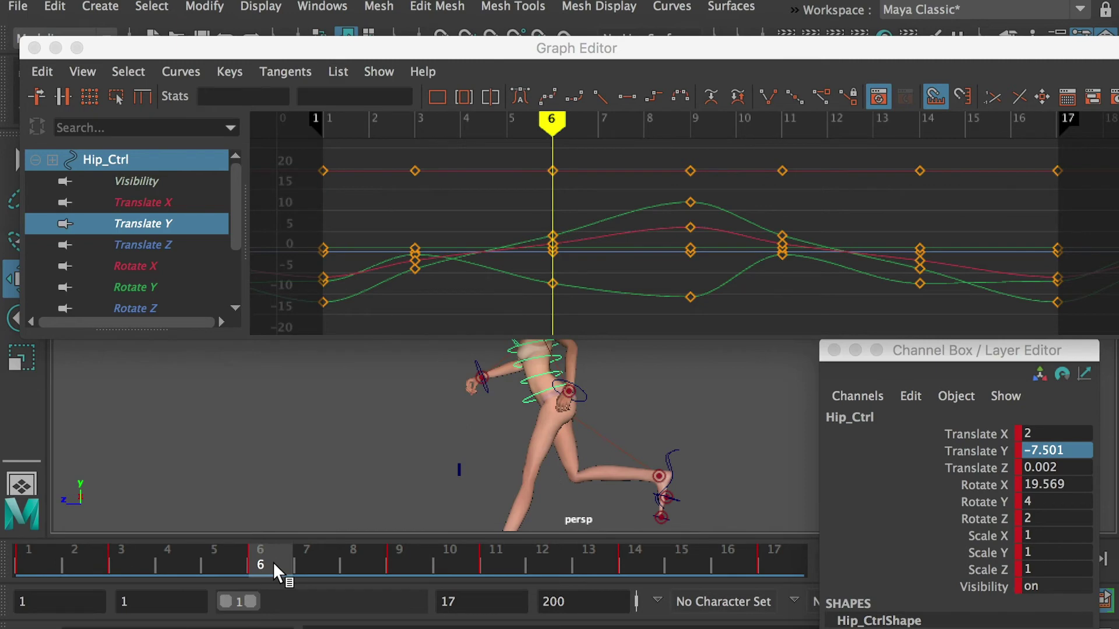
{"action": "left_click_drag", "start_coordinate": [546, 359], "coordinate": [550, 359]}
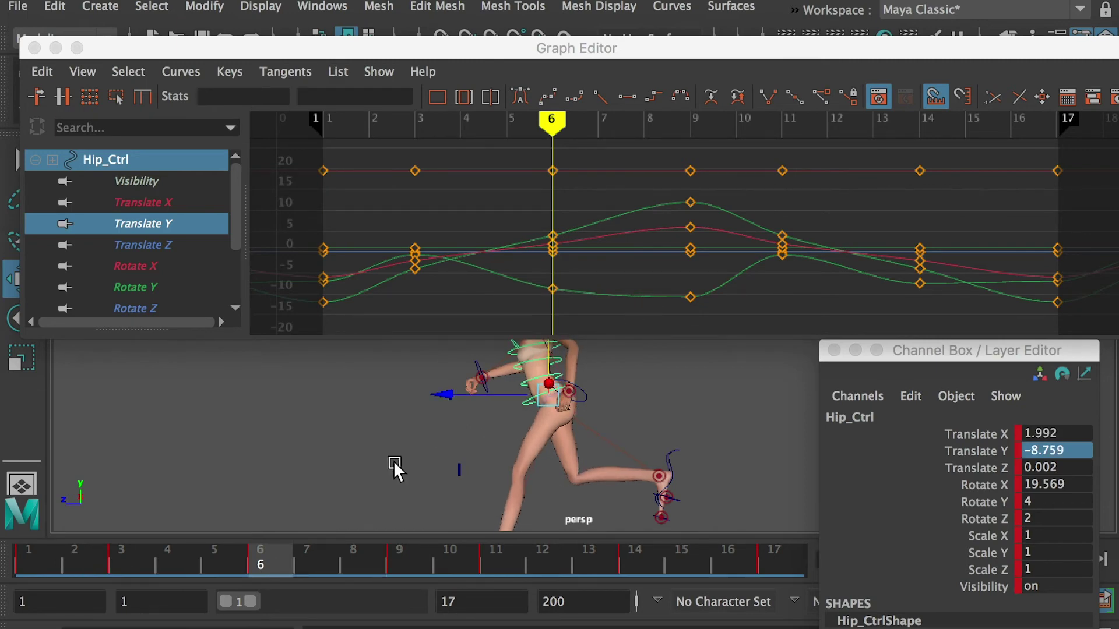
Lower Hip_Ctrl to Translate Y -11.354 at frame 9, then copy that frame's key and paste it at frame 1
{"action": "mouse_move", "coordinate": [292, 557]}
{"action": "left_mouse_down"}
{"action": "mouse_move", "coordinate": [359, 558]}
{"action": "mouse_move", "coordinate": [281, 558]}
{"action": "mouse_move", "coordinate": [393, 558]}
{"action": "mouse_move", "coordinate": [246, 554]}
{"action": "mouse_move", "coordinate": [397, 562]}
{"action": "mouse_move", "coordinate": [199, 554]}
{"action": "mouse_move", "coordinate": [400, 559]}
{"action": "left_mouse_up"}
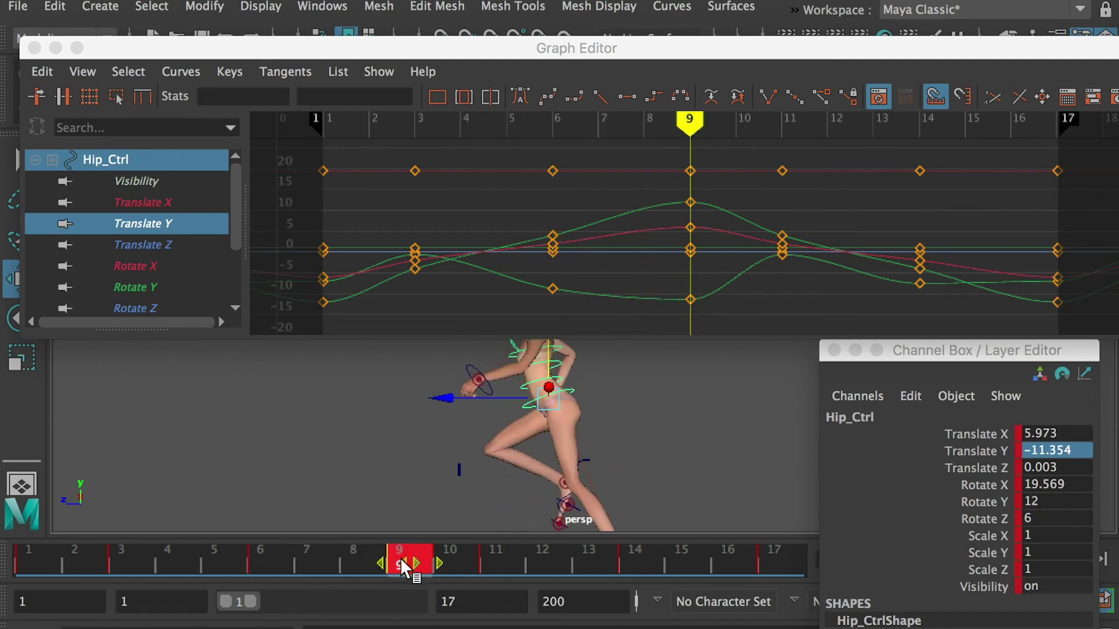
{"action": "right_click", "coordinate": [402, 568]}
{"action": "left_click", "coordinate": [457, 220]}
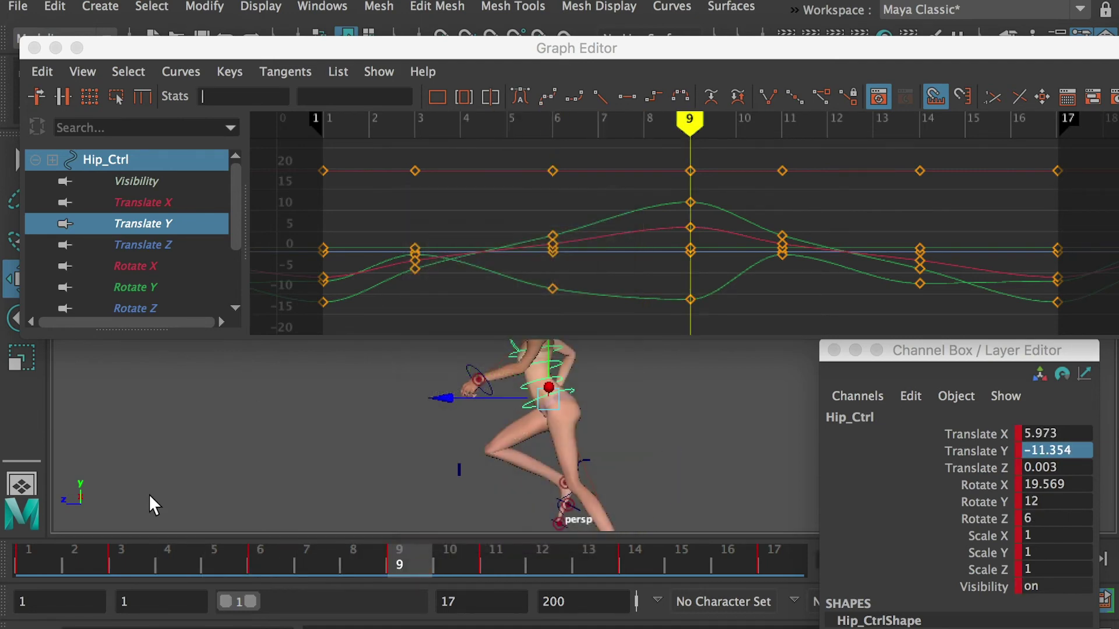
{"action": "left_click", "coordinate": [40, 557]}
{"action": "right_click", "coordinate": [33, 547]}
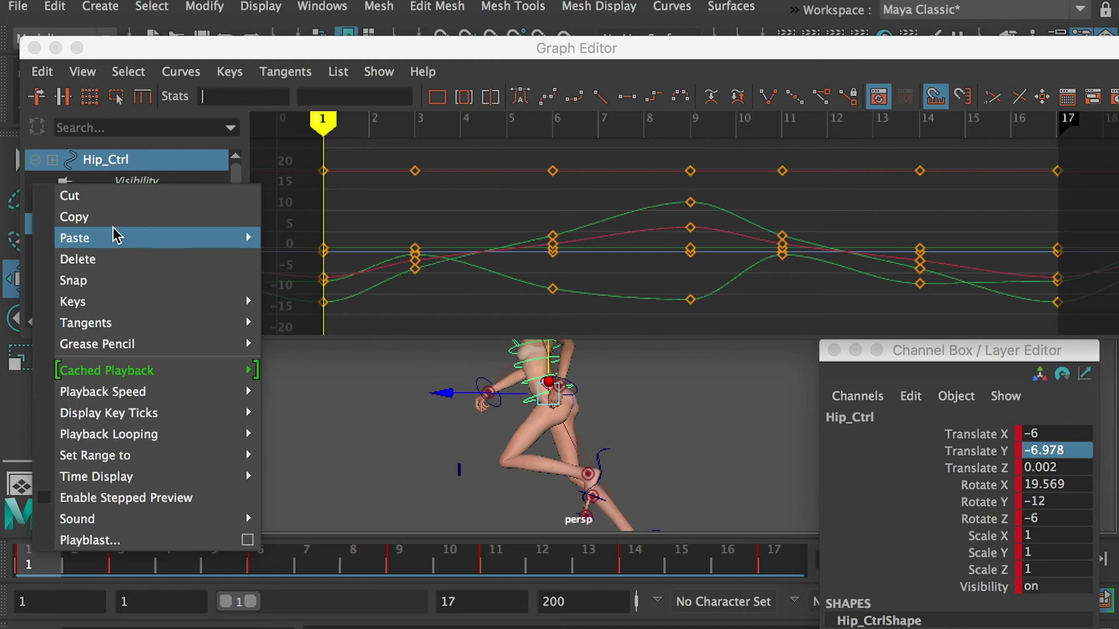
{"action": "mouse_move", "coordinate": [120, 236]}
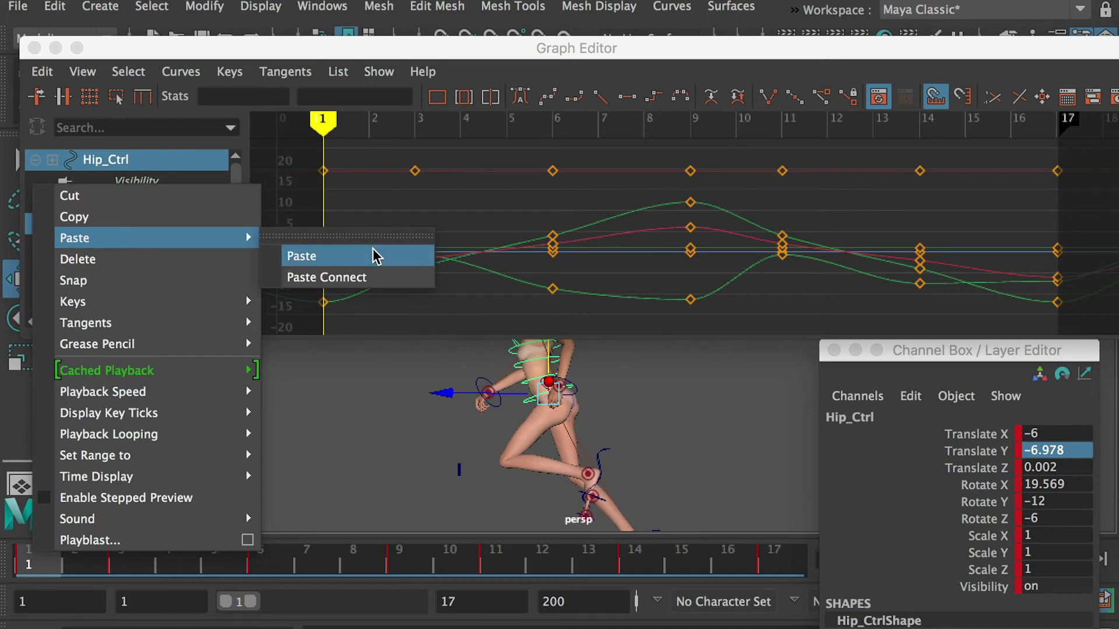
{"action": "left_click", "coordinate": [372, 256]}
Isolate FootL_Ctrl's Rotate X curve and lower its frame 6 key to -29.846
{"action": "left_click", "coordinate": [624, 446]}
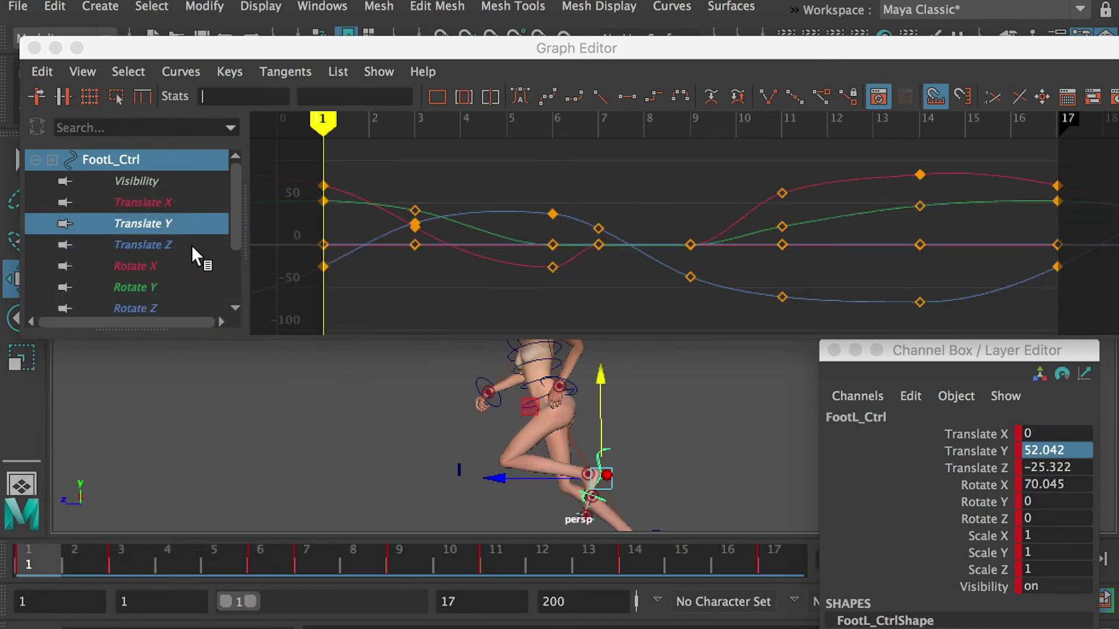
{"action": "left_click", "coordinate": [156, 228]}
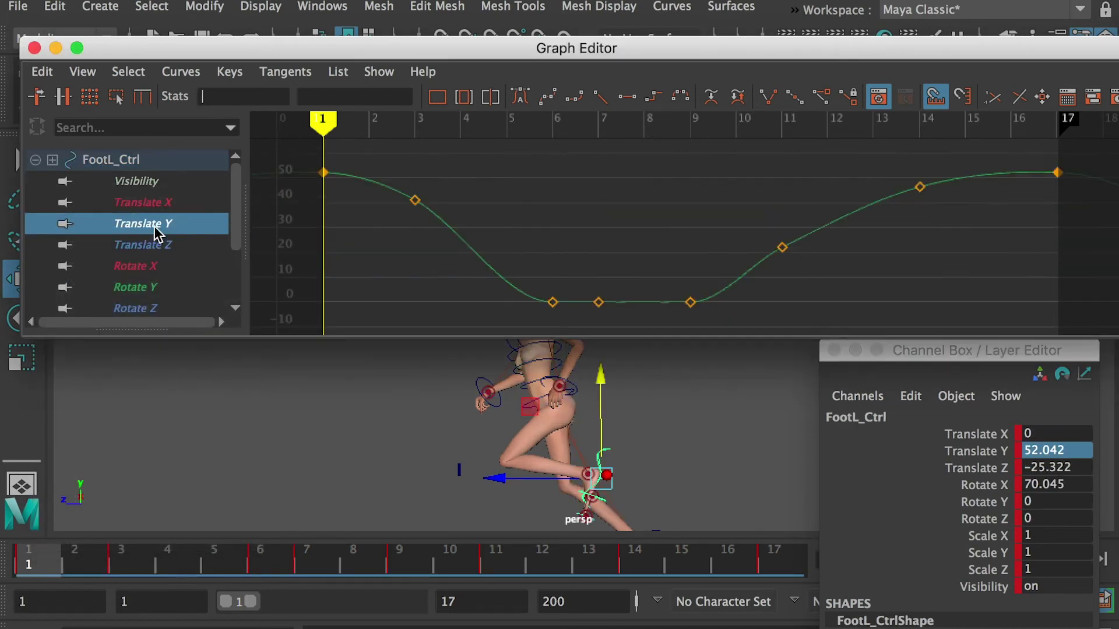
{"action": "mouse_move", "coordinate": [560, 125]}
{"action": "left_mouse_down"}
{"action": "mouse_move", "coordinate": [617, 130]}
{"action": "mouse_move", "coordinate": [462, 130]}
{"action": "mouse_move", "coordinate": [551, 130]}
{"action": "mouse_move", "coordinate": [634, 157]}
{"action": "mouse_move", "coordinate": [998, 153]}
{"action": "mouse_move", "coordinate": [842, 167]}
{"action": "mouse_move", "coordinate": [424, 155]}
{"action": "mouse_move", "coordinate": [552, 154]}
{"action": "mouse_move", "coordinate": [467, 127]}
{"action": "mouse_move", "coordinate": [553, 140]}
{"action": "left_mouse_up"}
{"action": "left_click", "coordinate": [140, 244]}
{"action": "left_click", "coordinate": [139, 267]}
{"action": "left_click", "coordinate": [554, 303]}
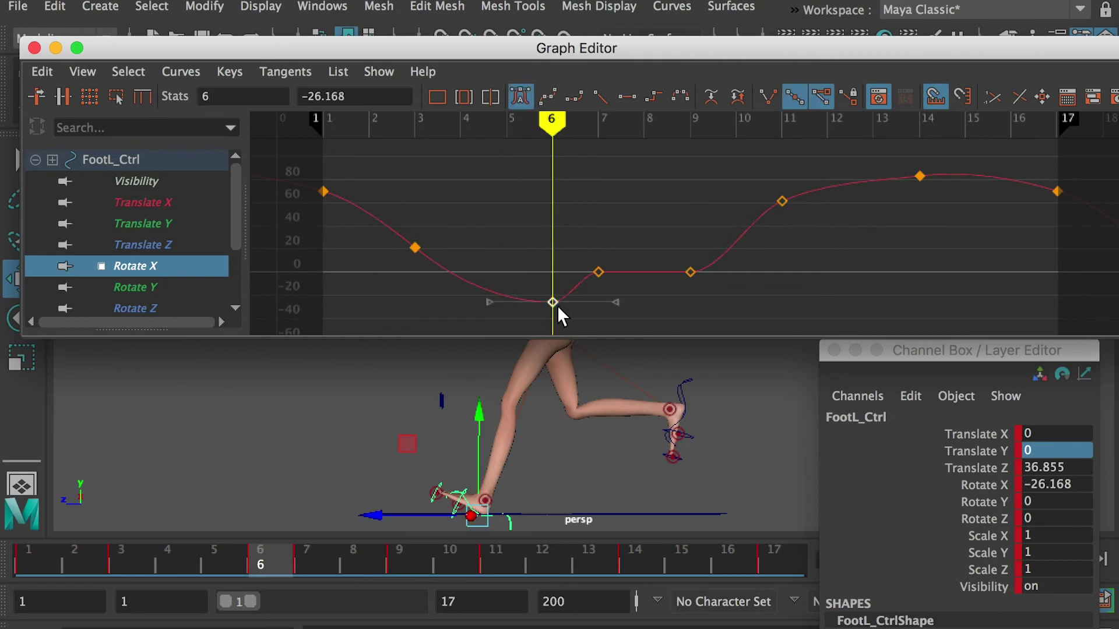
{"action": "middle_click_drag", "start_coordinate": [552, 306], "coordinate": [550, 311], "text": "shift"}
Raise FootL_Ctrl's Rotate X keys at frames 3 and 1 to smooth the start of the curve
{"action": "mouse_move", "coordinate": [552, 133]}
{"action": "left_mouse_down"}
{"action": "mouse_move", "coordinate": [390, 137]}
{"action": "mouse_move", "coordinate": [414, 142]}
{"action": "left_mouse_up"}
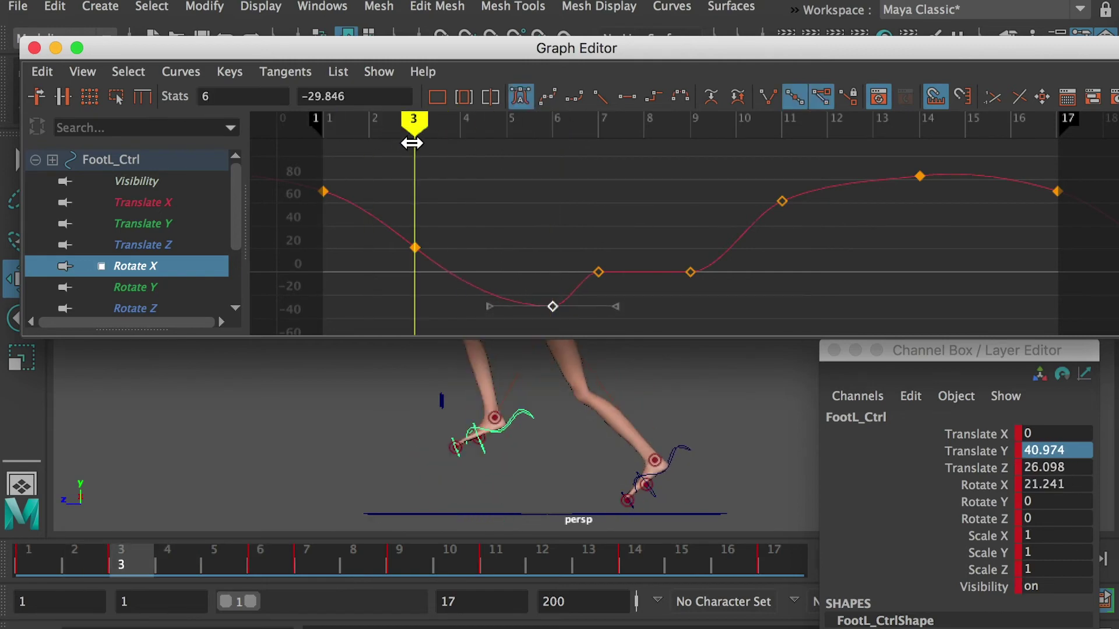
{"action": "left_click", "coordinate": [415, 247]}
{"action": "middle_click_drag", "start_coordinate": [416, 241], "coordinate": [417, 222], "text": "shift"}
{"action": "left_click", "coordinate": [365, 187]}
{"action": "middle_click_drag", "start_coordinate": [363, 187], "coordinate": [354, 188]}
{"action": "left_click_drag", "start_coordinate": [412, 139], "coordinate": [322, 140]}
{"action": "left_click", "coordinate": [322, 193]}
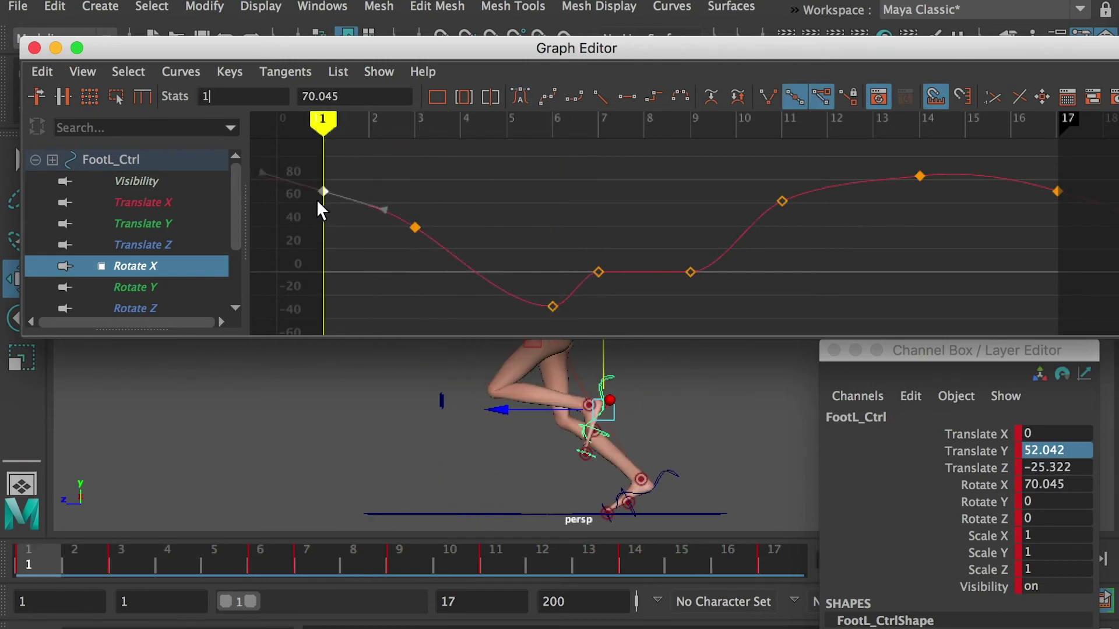
{"action": "middle_click_drag", "start_coordinate": [321, 186], "coordinate": [320, 177], "text": "shift"}
Raise FootL_Ctrl's Rotate X key slightly at frame 14, and lower the frame 11 key to 54.137 with a steeper tangent
{"action": "mouse_move", "coordinate": [322, 120]}
{"action": "left_mouse_down"}
{"action": "mouse_move", "coordinate": [419, 130]}
{"action": "mouse_move", "coordinate": [549, 174]}
{"action": "mouse_move", "coordinate": [698, 194]}
{"action": "mouse_move", "coordinate": [936, 186]}
{"action": "mouse_move", "coordinate": [927, 185]}
{"action": "left_mouse_up"}
{"action": "middle_click_drag", "start_coordinate": [921, 173], "coordinate": [988, 164], "text": "shift"}
{"action": "left_click", "coordinate": [782, 123]}
{"action": "left_click", "coordinate": [782, 201]}
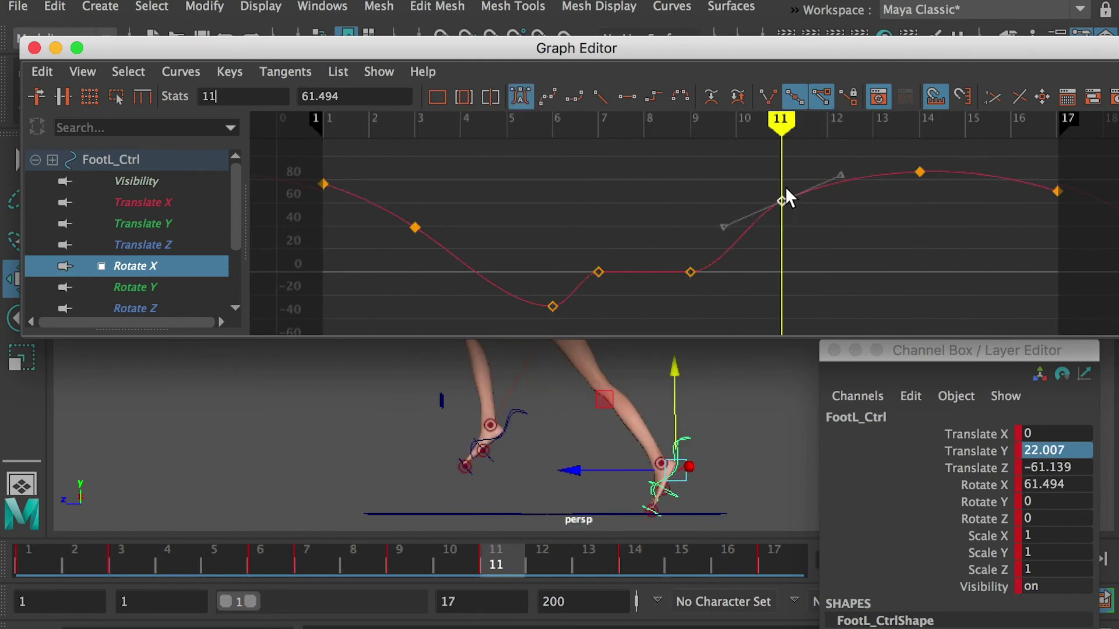
{"action": "middle_click_drag", "start_coordinate": [781, 201], "coordinate": [782, 211], "text": "shift"}
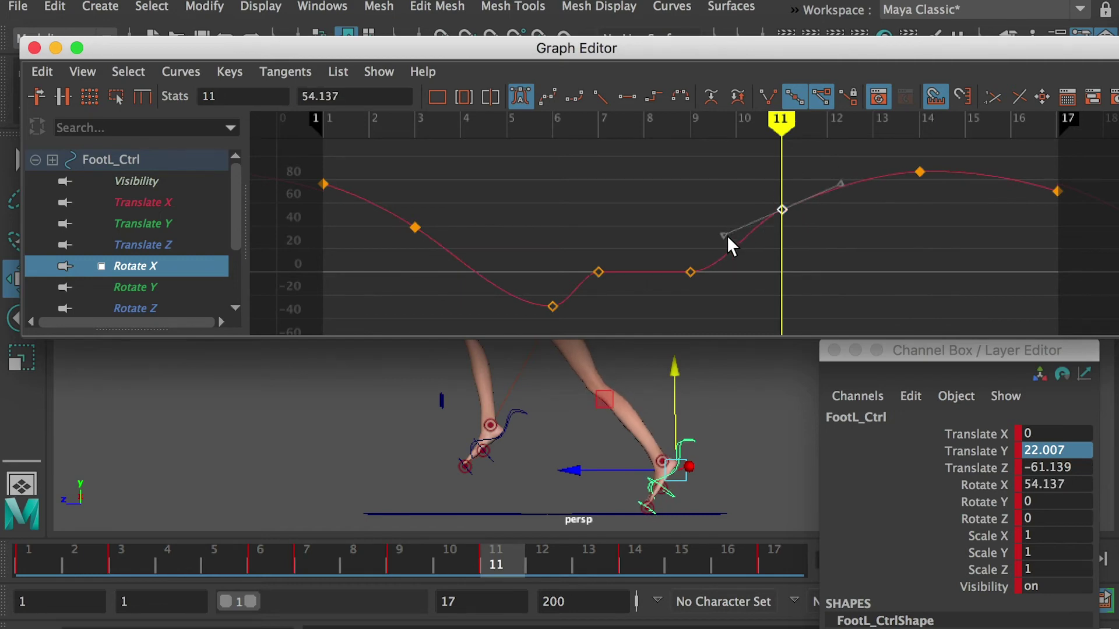
{"action": "middle_click_drag", "start_coordinate": [726, 236], "coordinate": [724, 243]}
{"action": "left_click", "coordinate": [729, 134]}
{"action": "left_click_drag", "start_coordinate": [729, 134], "coordinate": [459, 134]}
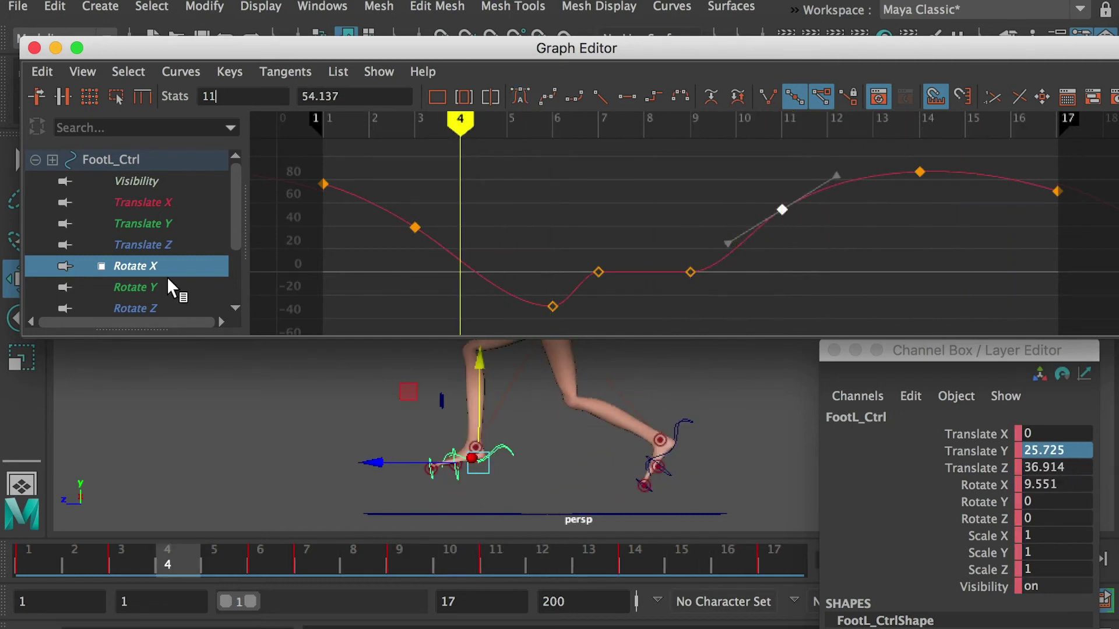
{"action": "left_click", "coordinate": [132, 286]}
{"action": "left_click", "coordinate": [139, 301]}
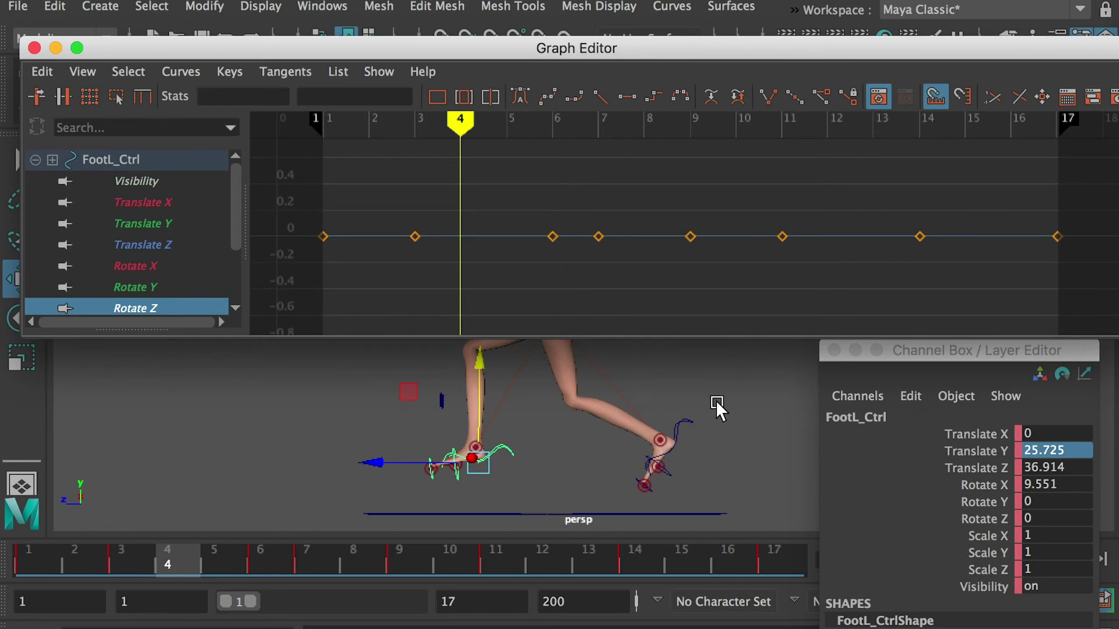
Select FootR_Ctrl and set its Translate Y key at frame 14 to 0
{"action": "left_click_drag", "start_coordinate": [721, 429], "coordinate": [677, 411]}
{"action": "left_click", "coordinate": [166, 202]}
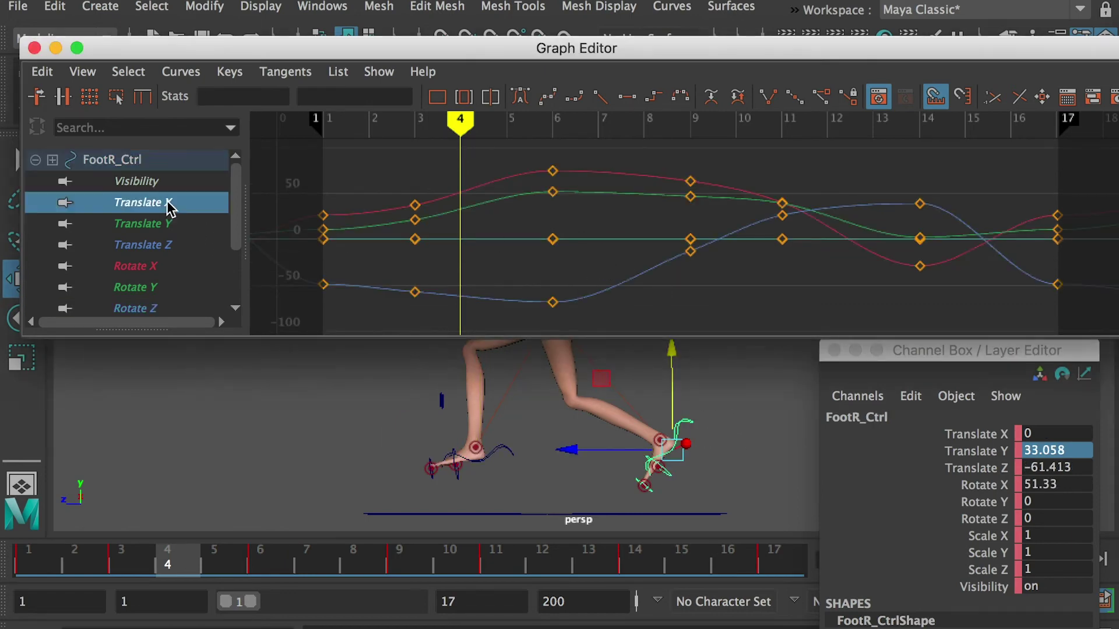
{"action": "left_click", "coordinate": [156, 222]}
{"action": "left_click", "coordinate": [919, 302]}
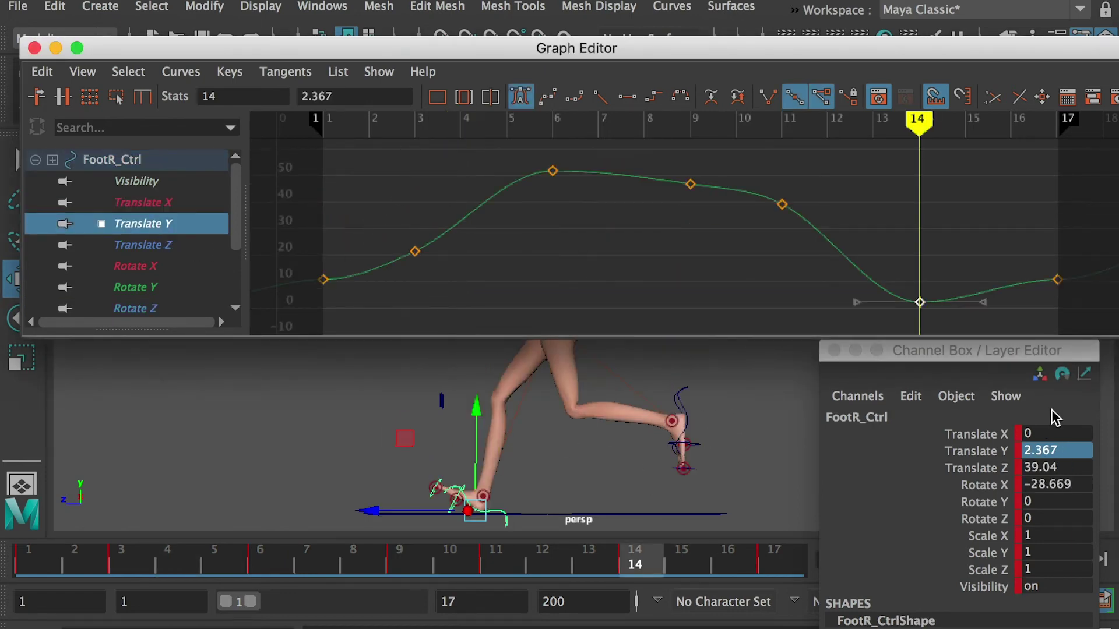
{"action": "left_click", "coordinate": [1054, 451]}
{"action": "type", "text": "0"}
{"action": "key", "text": "Return"}
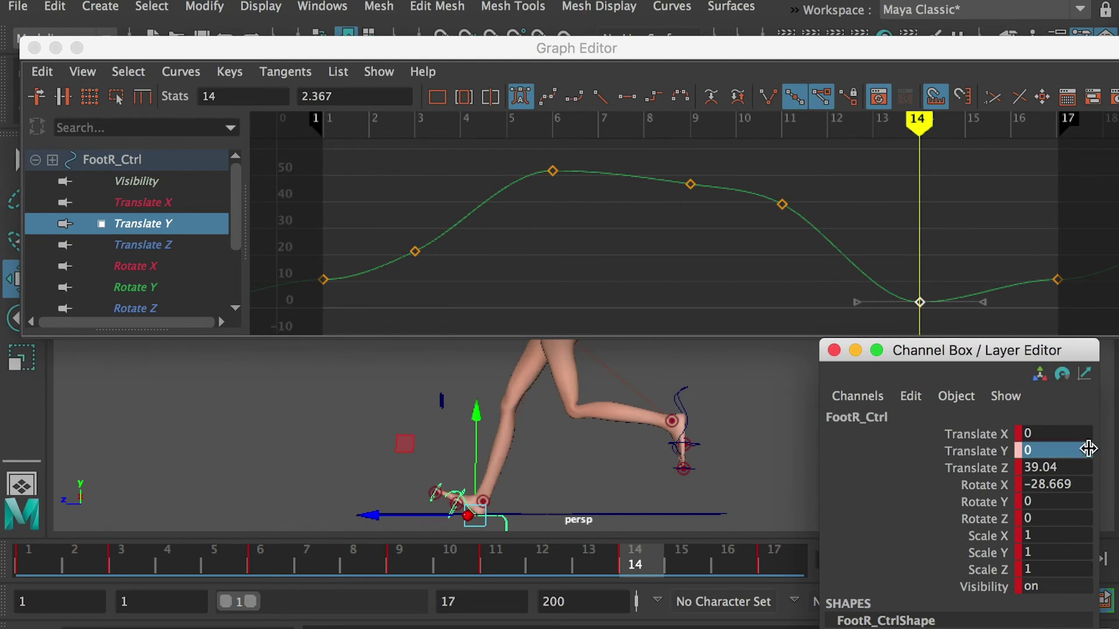
Set FootR_Ctrl's Translate Y keys at frames 17 and 1 to 0
{"action": "left_click_drag", "start_coordinate": [1022, 124], "coordinate": [1057, 135]}
{"action": "left_click_drag", "start_coordinate": [1020, 232], "coordinate": [1072, 313]}
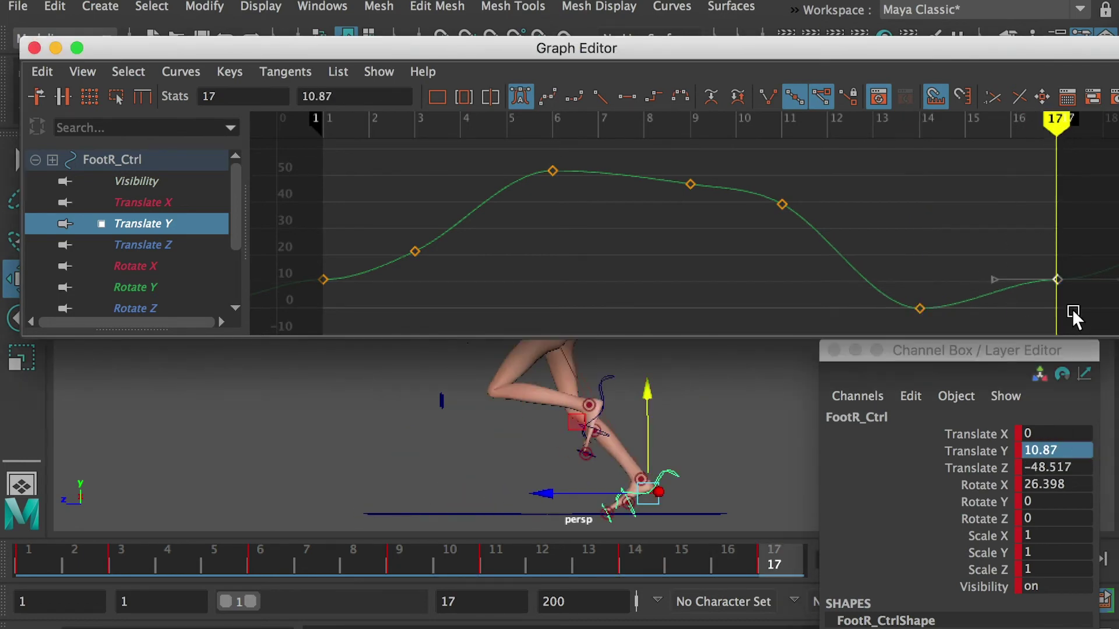
{"action": "left_click", "coordinate": [1053, 450]}
{"action": "key", "text": "Return"}
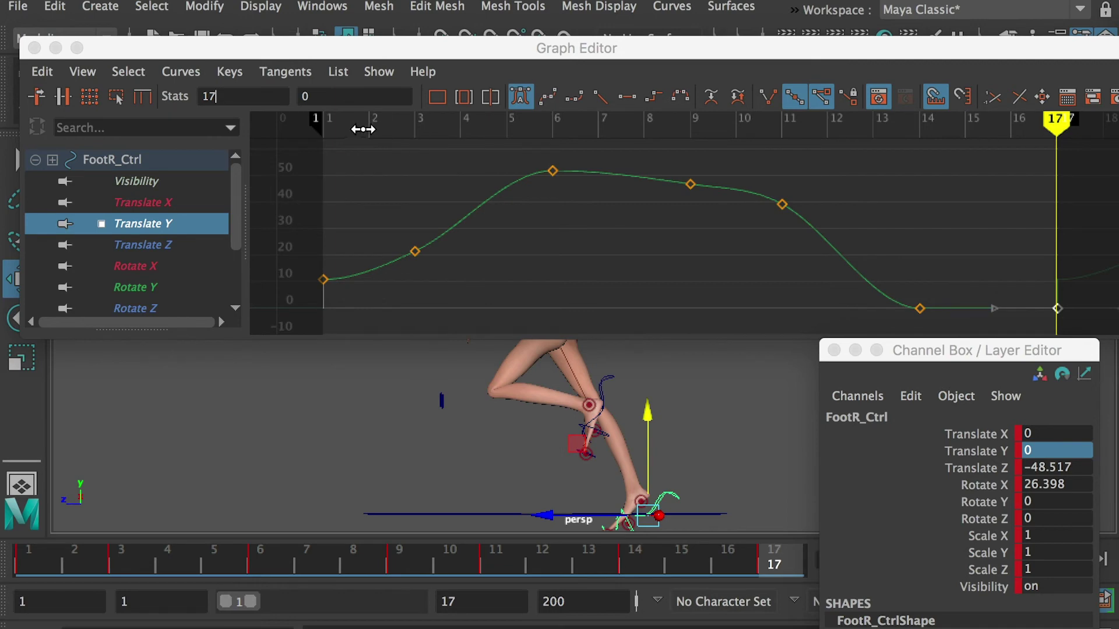
{"action": "left_click", "coordinate": [323, 130]}
{"action": "double_click", "coordinate": [1054, 449]}
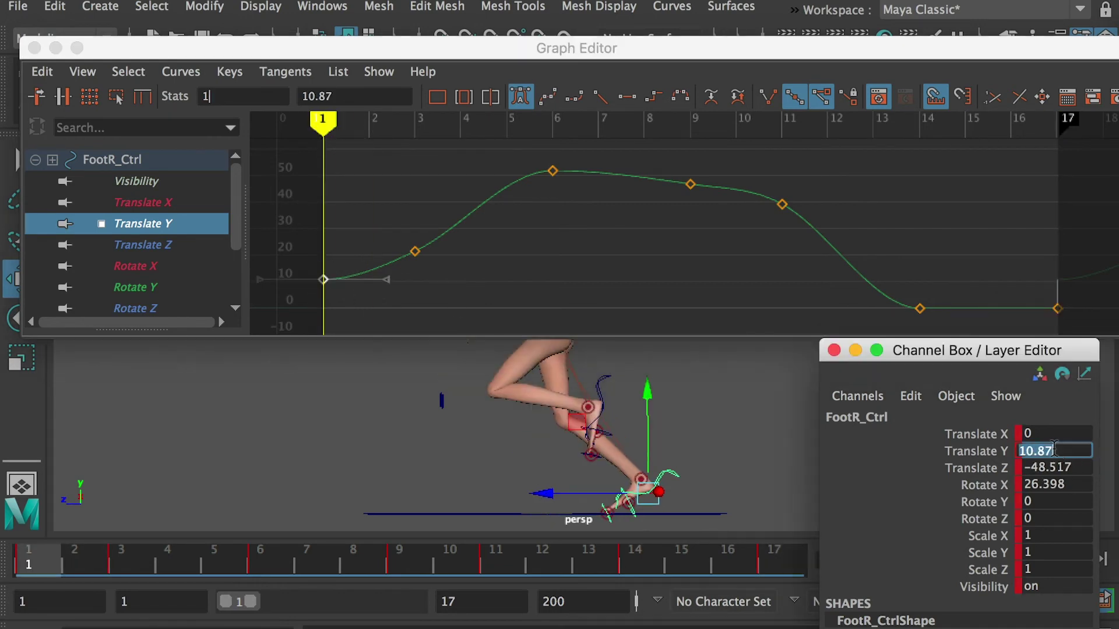
{"action": "type", "text": "0"}
{"action": "key", "text": "Return"}
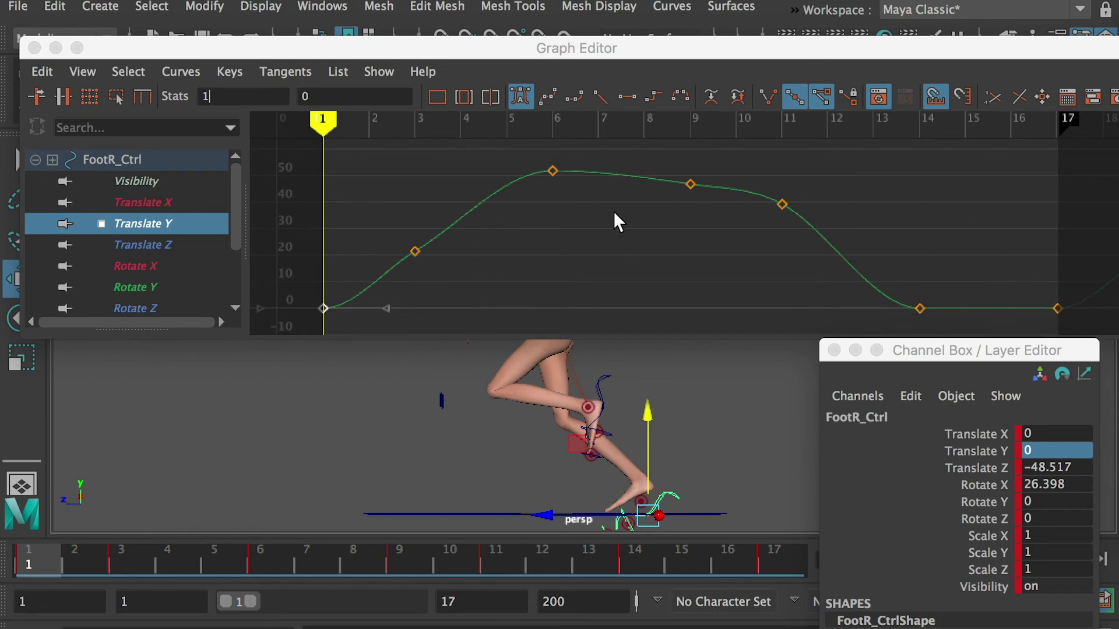
Raise FootR_Ctrl's Translate Y key at frame 9 to 51.885
{"action": "left_click", "coordinate": [678, 127]}
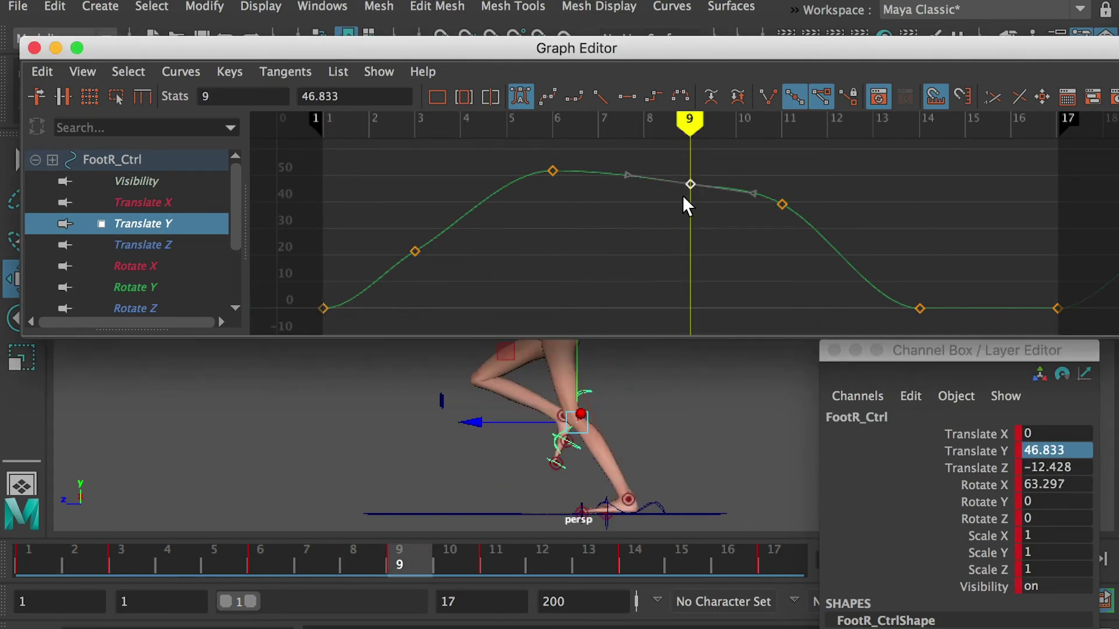
{"action": "middle_click_drag", "start_coordinate": [691, 183], "coordinate": [752, 182], "text": "shift"}
{"action": "left_click", "coordinate": [753, 168]}
Tilt the tangent of FootR_Ctrl's Translate Y key at frame 6 upward and lower the key to 49.09
{"action": "left_click", "coordinate": [553, 170]}
{"action": "left_click", "coordinate": [616, 169]}
{"action": "middle_click_drag", "start_coordinate": [617, 168], "coordinate": [615, 158]}
{"action": "left_click", "coordinate": [574, 130]}
{"action": "middle_click_drag", "start_coordinate": [553, 175], "coordinate": [554, 183], "text": "shift"}
Steepen the tangent of FootR_Ctrl's Translate Y key at frame 3, keeping the key's value
{"action": "left_click", "coordinate": [422, 121]}
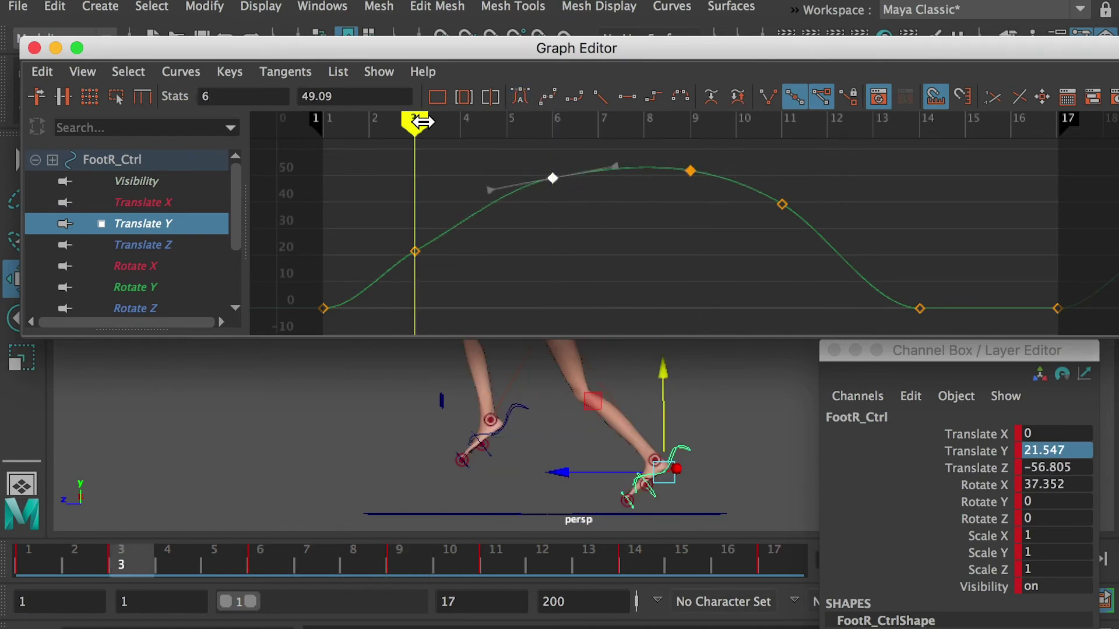
{"action": "left_click", "coordinate": [414, 251]}
{"action": "left_click", "coordinate": [470, 218]}
{"action": "middle_click_drag", "start_coordinate": [470, 218], "coordinate": [468, 209]}
{"action": "left_click", "coordinate": [415, 251]}
Raise FootR_Ctrl's Translate Z keys at frames 1 and 17 together to -39.029 and slope their tangents downward
{"action": "left_click", "coordinate": [173, 244]}
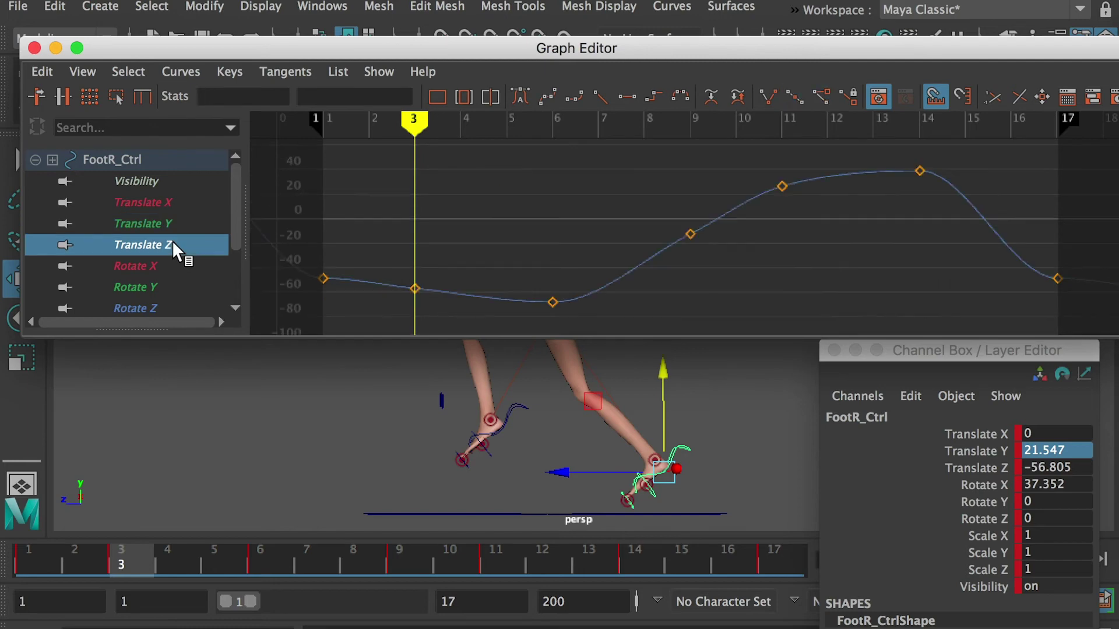
{"action": "left_click", "coordinate": [324, 278]}
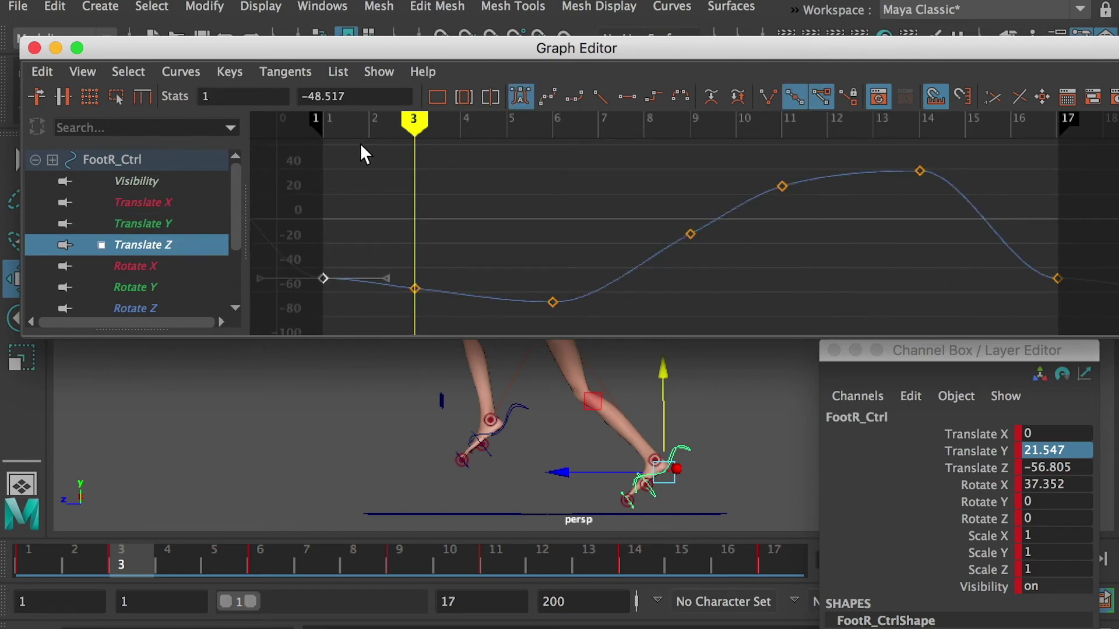
{"action": "left_click_drag", "start_coordinate": [1041, 287], "coordinate": [1040, 289], "text": "shift"}
{"action": "left_click", "coordinate": [323, 124]}
{"action": "left_click_drag", "start_coordinate": [345, 242], "coordinate": [305, 283], "text": "shift"}
{"action": "left_click", "coordinate": [323, 278], "text": "shift"}
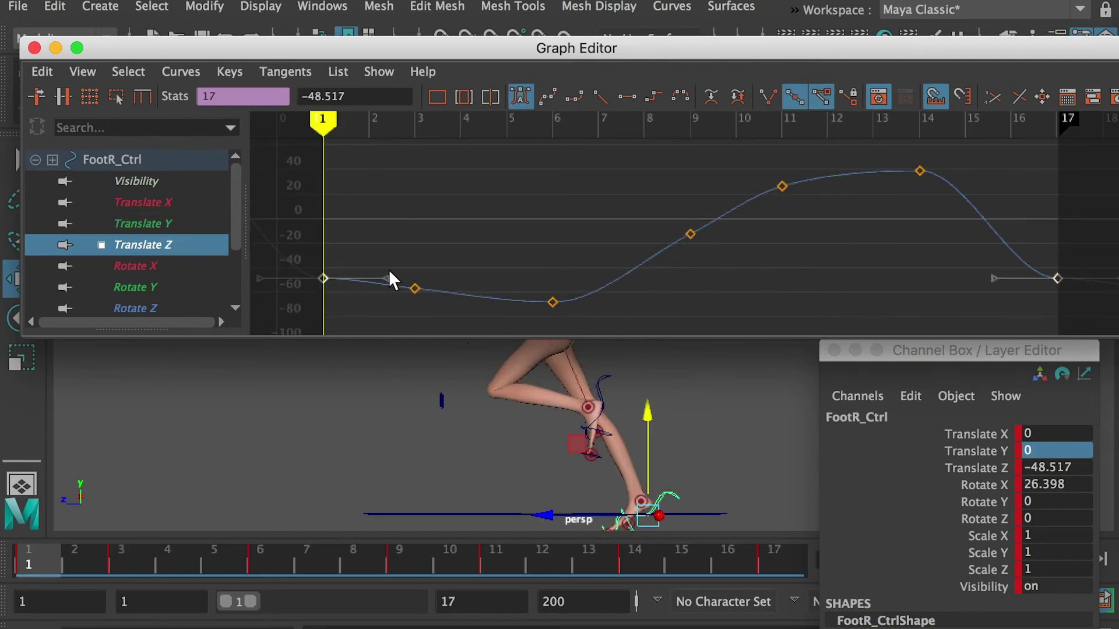
{"action": "left_click_drag", "start_coordinate": [385, 278], "coordinate": [321, 261]}
{"action": "key", "text": "super+z"}
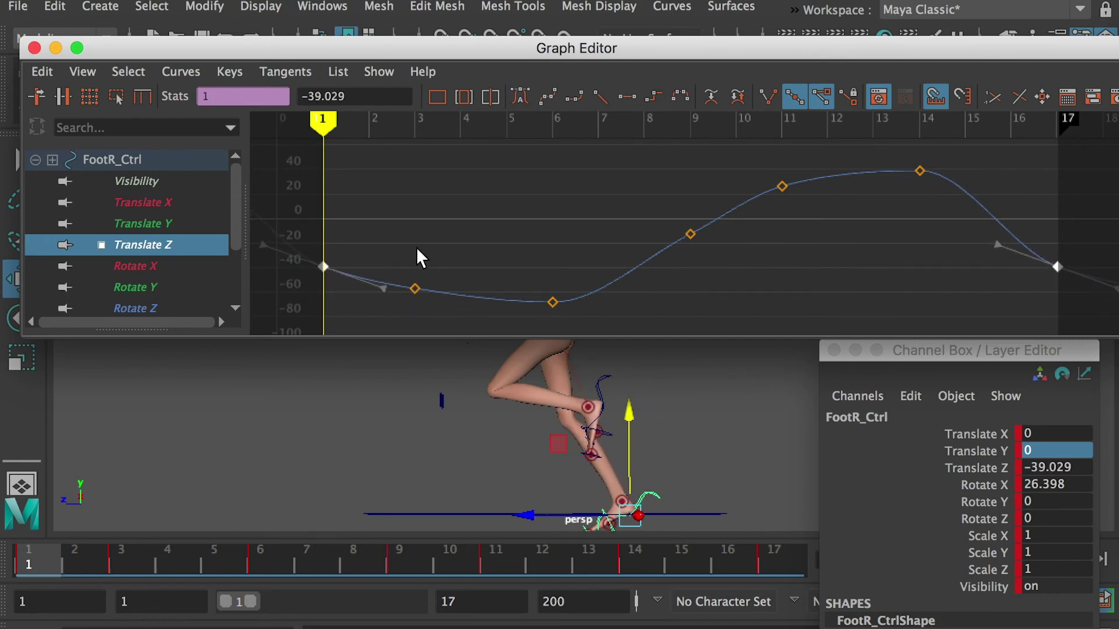
Lower FootR_Ctrl's Translate Z key at frame 3 to -58.53 and adjust its tangent to follow the curve
{"action": "left_click", "coordinate": [415, 288]}
{"action": "left_click", "coordinate": [414, 124]}
{"action": "left_click_drag", "start_coordinate": [414, 289], "coordinate": [413, 290]}
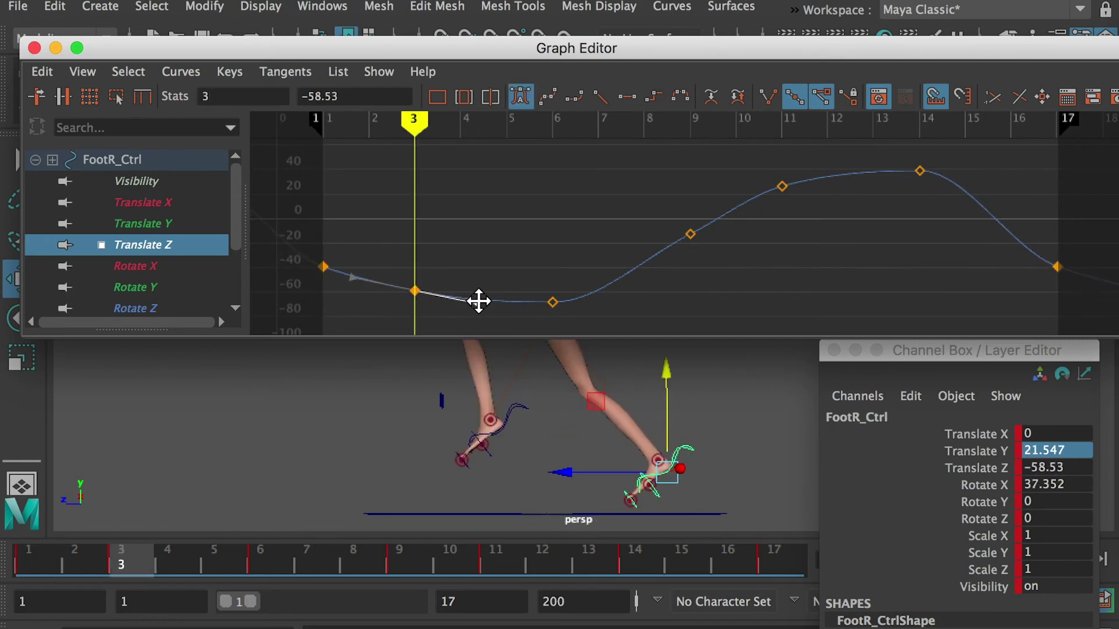
Raise FootR_Ctrl's Translate Z key at frame 11 to 30.719 and steepen its tangent
{"action": "left_click", "coordinate": [781, 125]}
{"action": "left_click", "coordinate": [782, 186]}
{"action": "left_click_drag", "start_coordinate": [790, 187], "coordinate": [843, 156]}
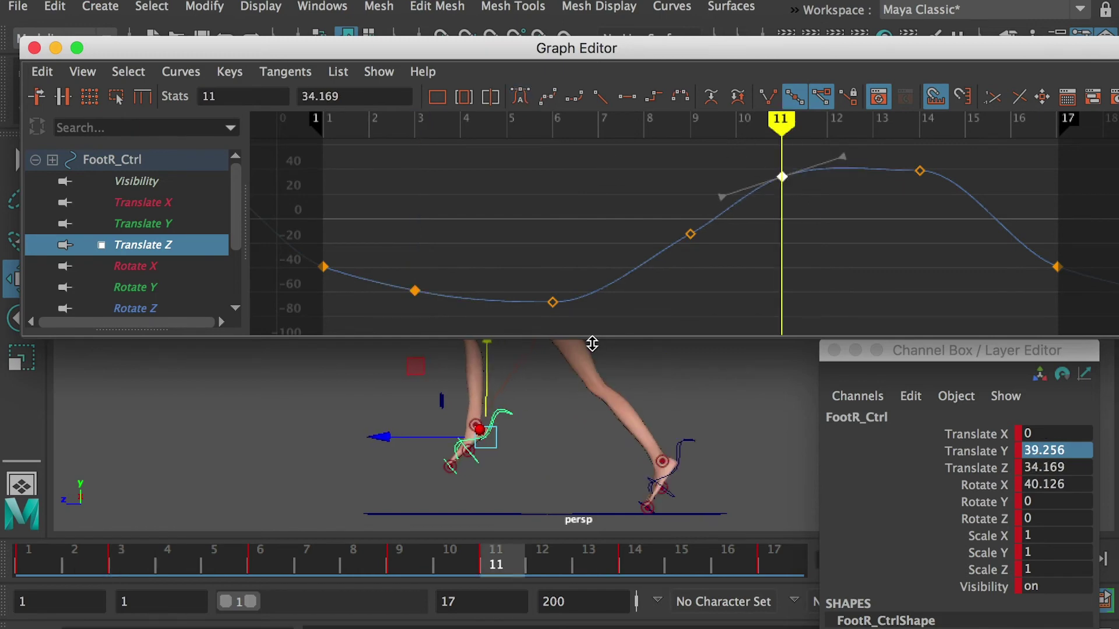
{"action": "middle_click_drag", "start_coordinate": [614, 378], "coordinate": [628, 402], "text": "alt"}
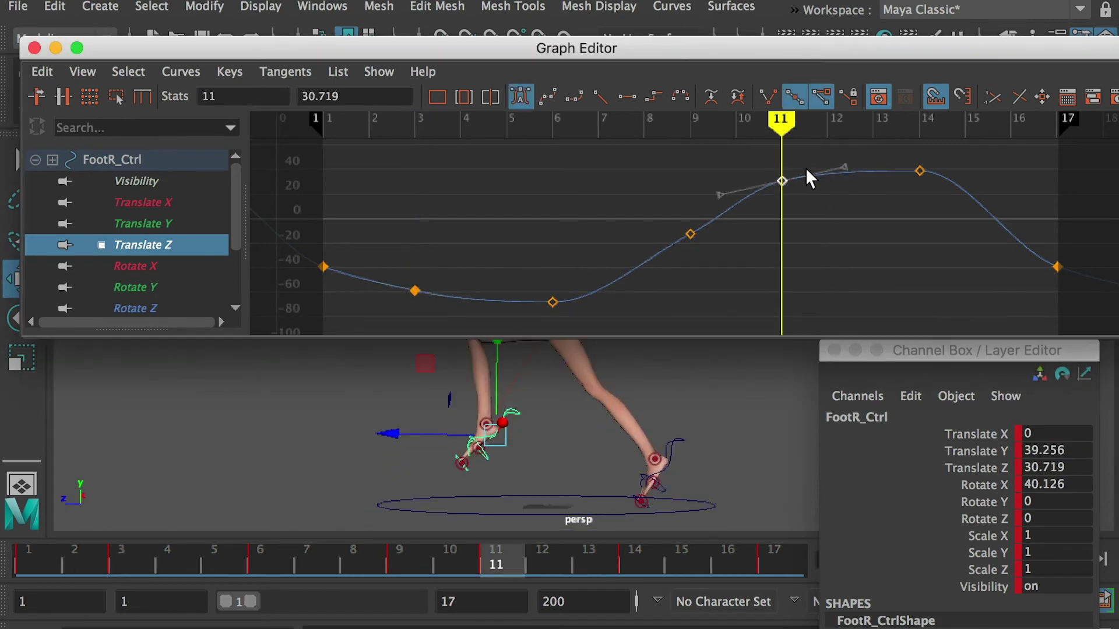
{"action": "left_click_drag", "start_coordinate": [845, 167], "coordinate": [842, 159]}
Slope the tangent of FootR_Ctrl's Translate Z key at frame 14 downward to round the curve's peak
{"action": "left_click", "coordinate": [919, 170]}
{"action": "left_click", "coordinate": [919, 124]}
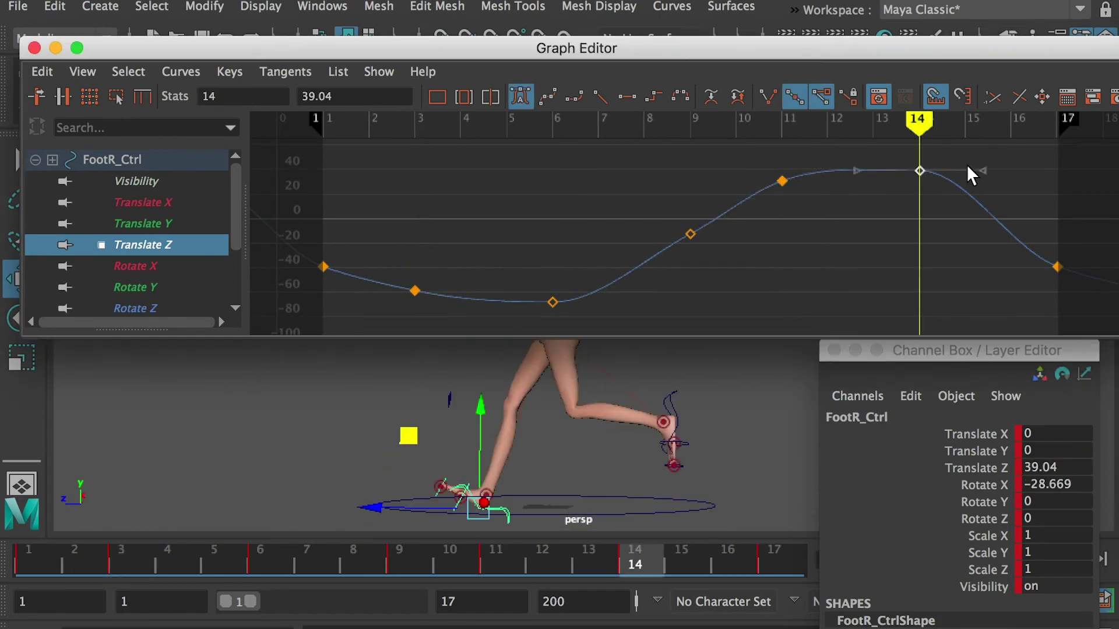
{"action": "left_click_drag", "start_coordinate": [981, 171], "coordinate": [984, 185]}
Lower FootR_Ctrl's Translate Z key at frame 9 to -16.741 and steepen its tangent
{"action": "left_click", "coordinate": [690, 122]}
{"action": "left_click", "coordinate": [690, 235]}
{"action": "left_click_drag", "start_coordinate": [686, 238], "coordinate": [686, 243]}
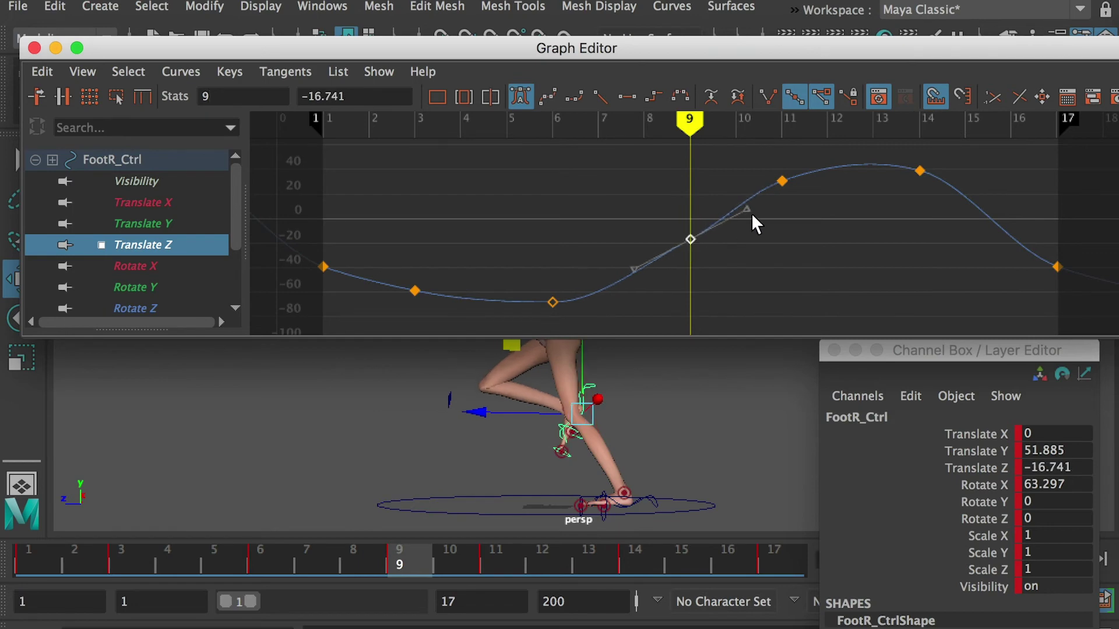
{"action": "left_click_drag", "start_coordinate": [748, 208], "coordinate": [747, 198]}
Fine-tune FootR_Ctrl's Translate Z key at frame 3 to -59.393
{"action": "mouse_move", "coordinate": [689, 123]}
{"action": "left_mouse_down"}
{"action": "mouse_move", "coordinate": [420, 125]}
{"action": "mouse_move", "coordinate": [634, 152]}
{"action": "mouse_move", "coordinate": [413, 153]}
{"action": "left_mouse_up"}
{"action": "left_click", "coordinate": [411, 290]}
{"action": "left_click_drag", "start_coordinate": [411, 291], "coordinate": [415, 291]}
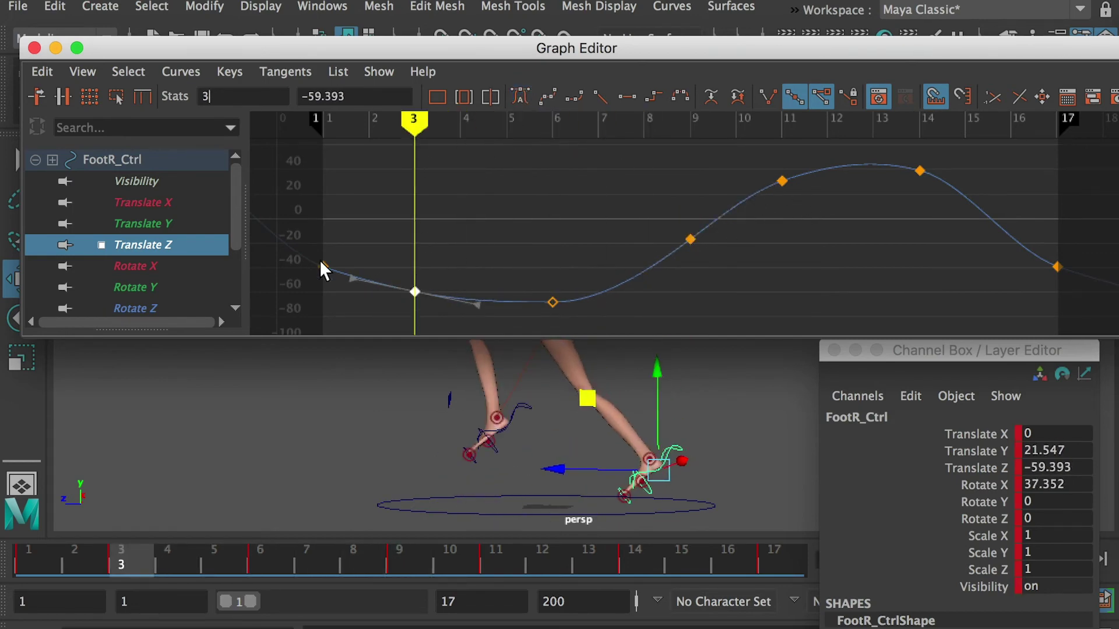
Set FootR_Ctrl's Rotate X to 0 at frame 15 so the foot lies flat on the ground
{"action": "left_click", "coordinate": [153, 267]}
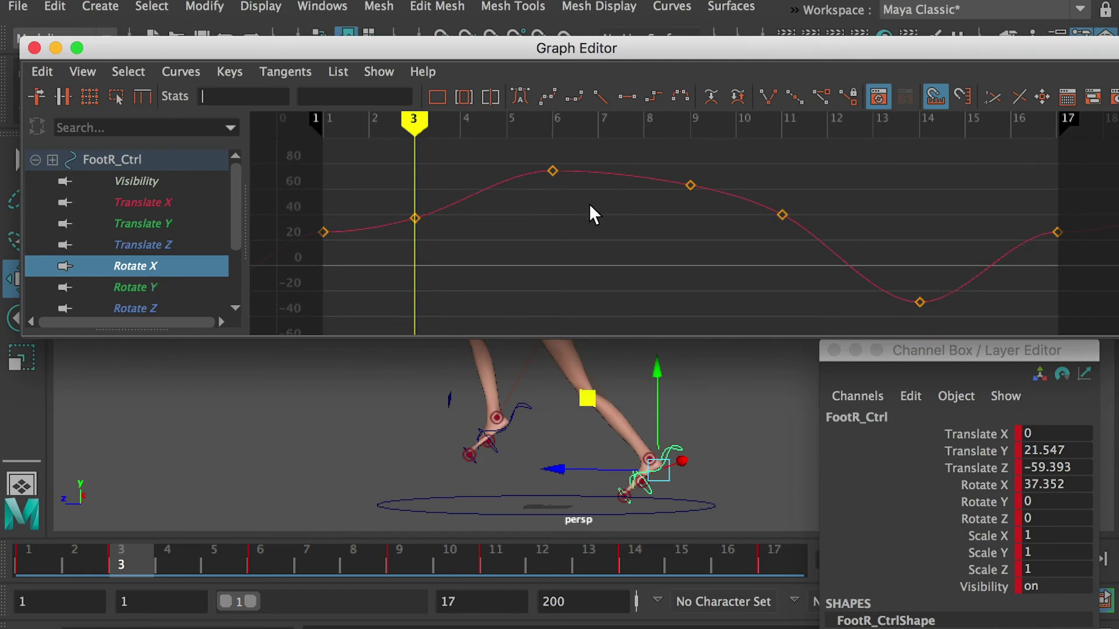
{"action": "left_click_drag", "start_coordinate": [434, 133], "coordinate": [953, 172]}
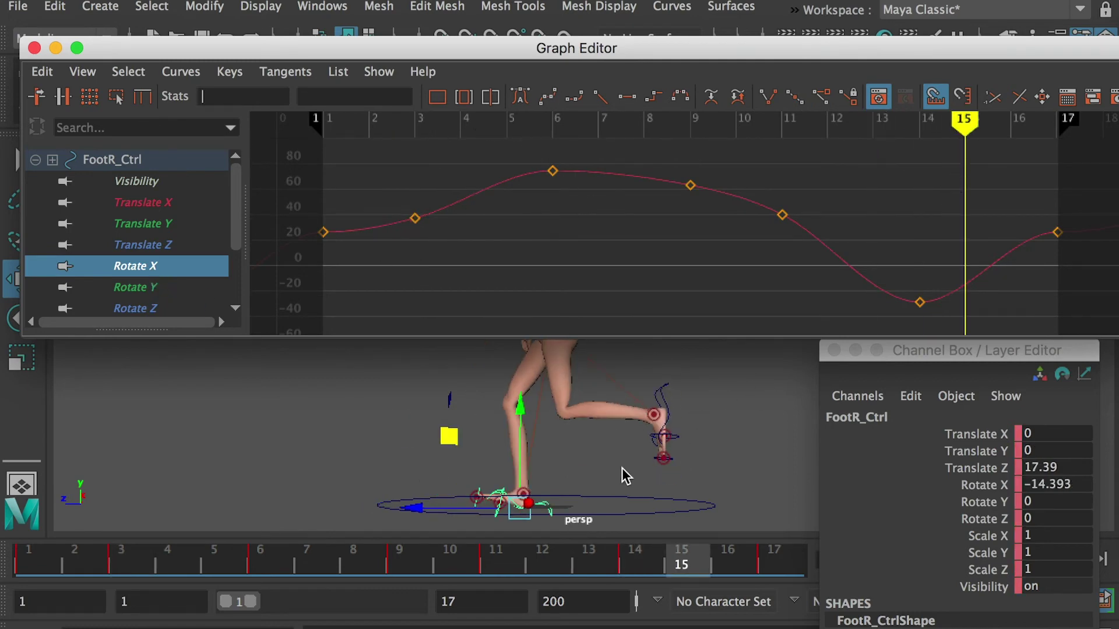
{"action": "left_click", "coordinate": [670, 560]}
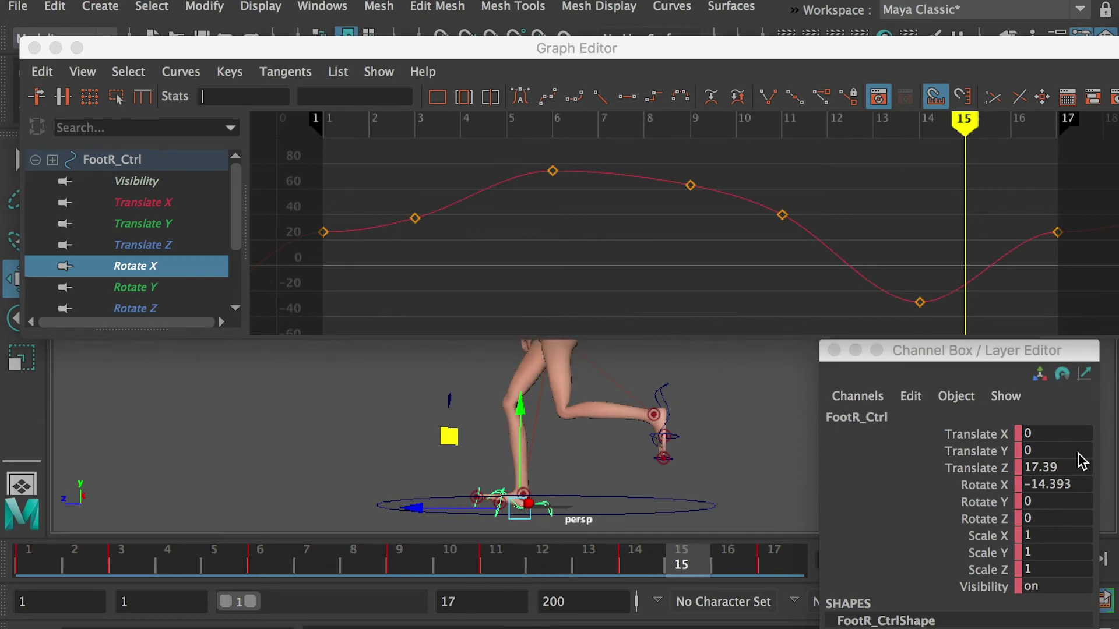
{"action": "double_click", "coordinate": [1060, 487]}
{"action": "type", "text": "0"}
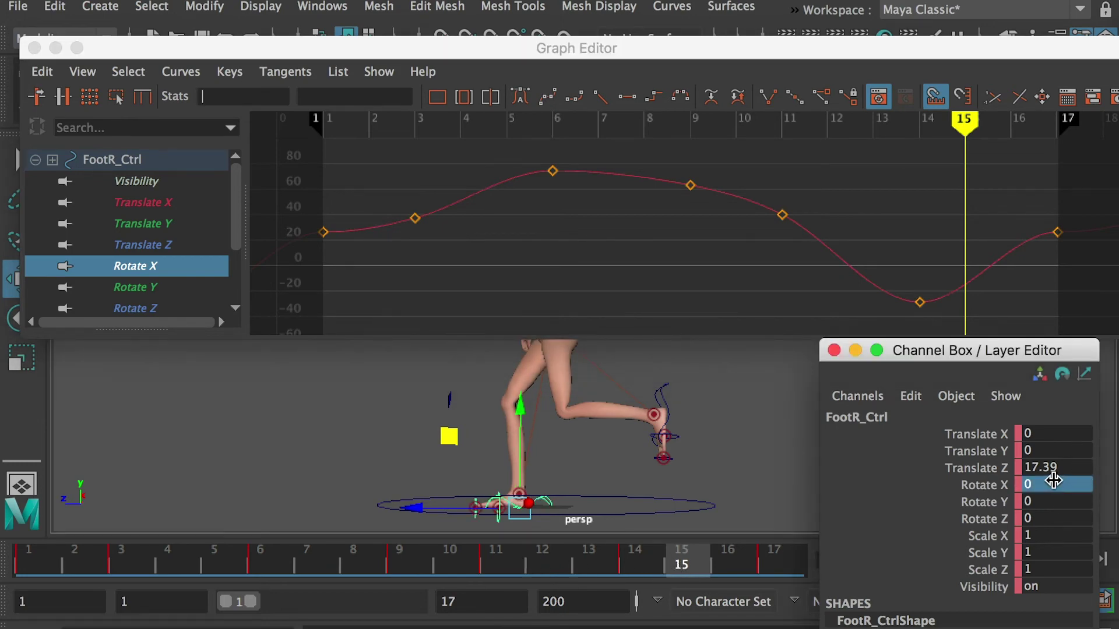
{"action": "key", "text": "Return"}
{"action": "mouse_move", "coordinate": [573, 487]}
{"action": "left_mouse_down", "text": "alt"}
{"action": "mouse_move", "coordinate": [570, 470]}
{"action": "mouse_move", "coordinate": [557, 491]}
{"action": "left_mouse_up", "text": "alt"}
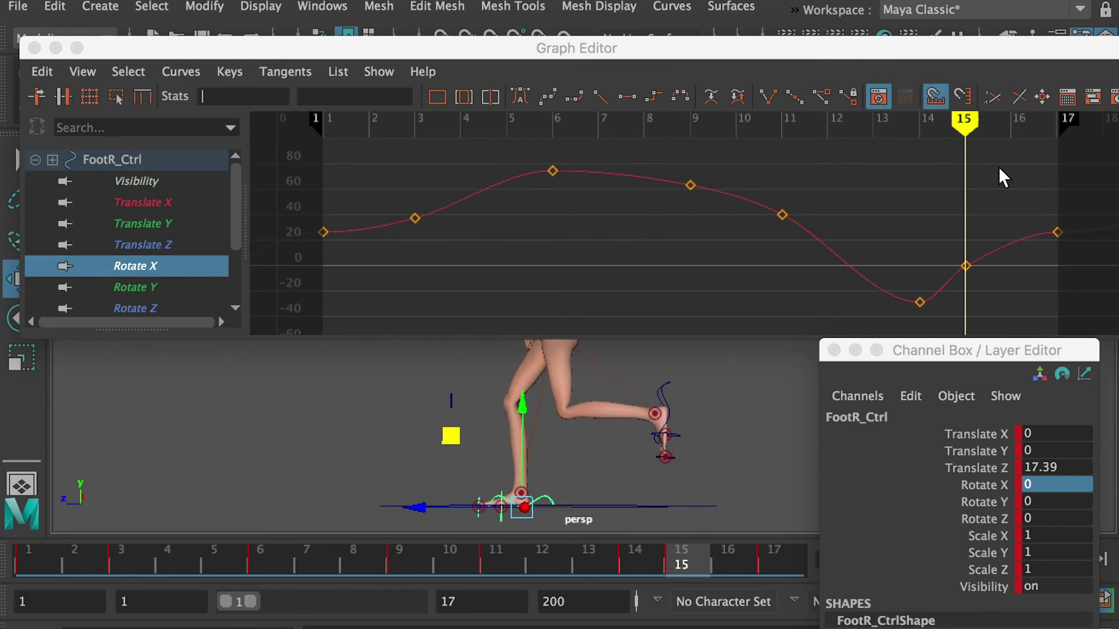
Set FootR_Ctrl's Rotate X to 0 at frame 17 and at frame 1
{"action": "left_click_drag", "start_coordinate": [979, 128], "coordinate": [1047, 136]}
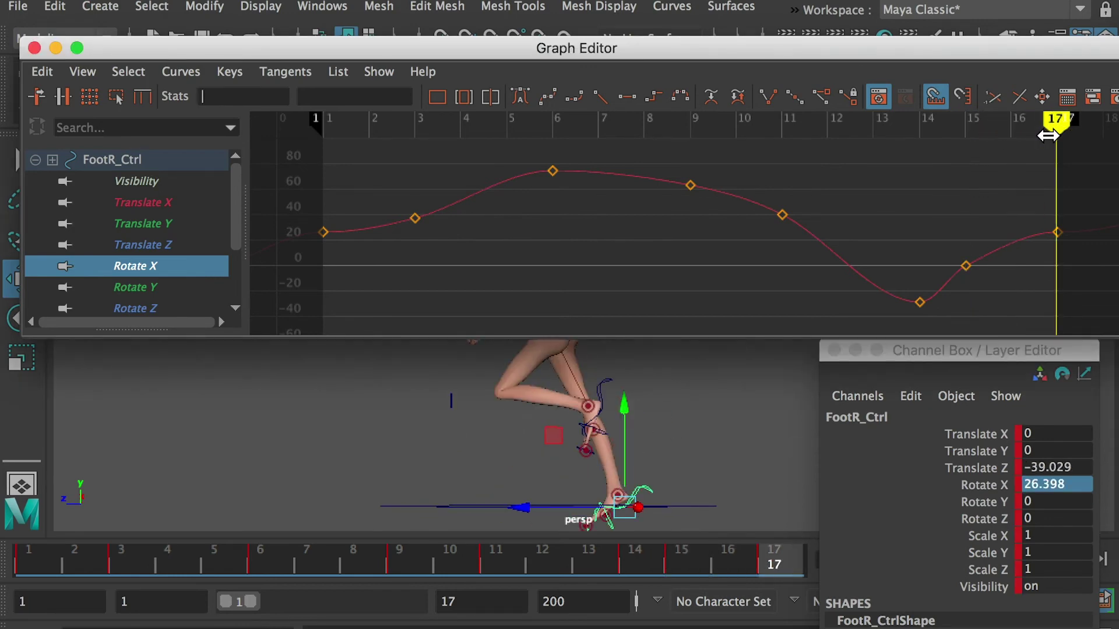
{"action": "left_click_drag", "start_coordinate": [1088, 261], "coordinate": [1087, 262]}
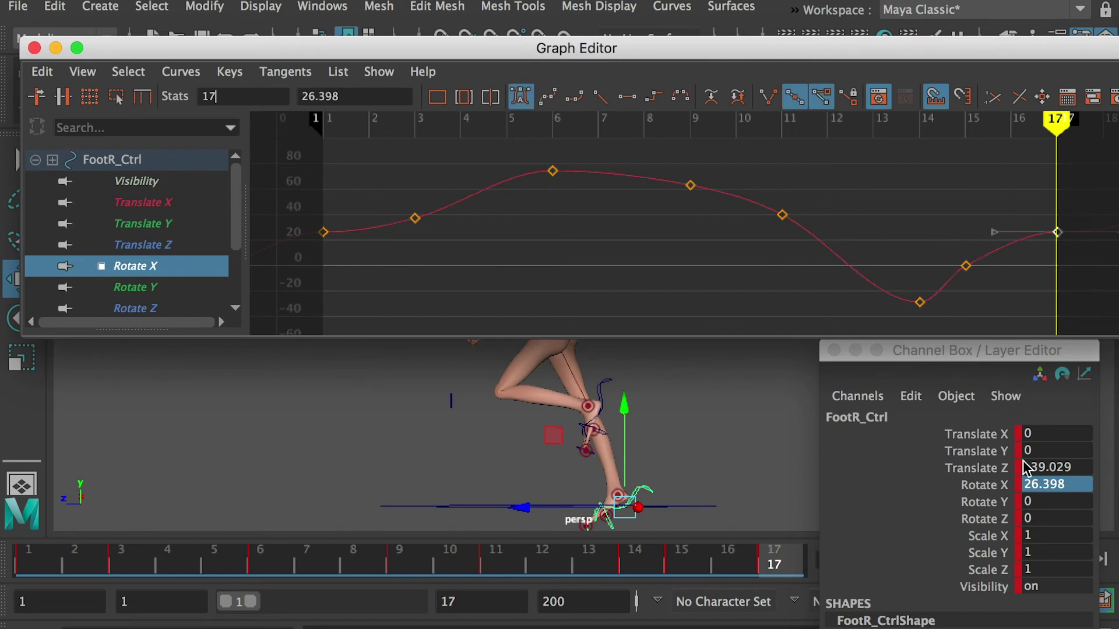
{"action": "left_click", "coordinate": [1039, 485]}
{"action": "type", "text": "0"}
{"action": "key", "text": "Return"}
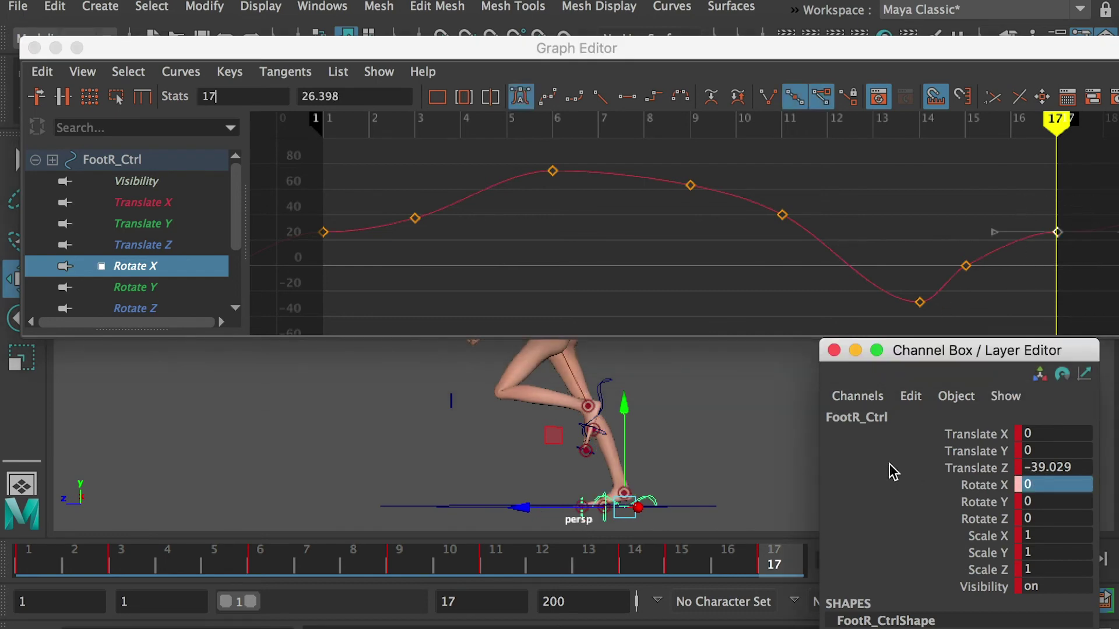
{"action": "left_click", "coordinate": [323, 130]}
{"action": "left_click", "coordinate": [323, 232]}
{"action": "left_click", "coordinate": [1050, 486]}
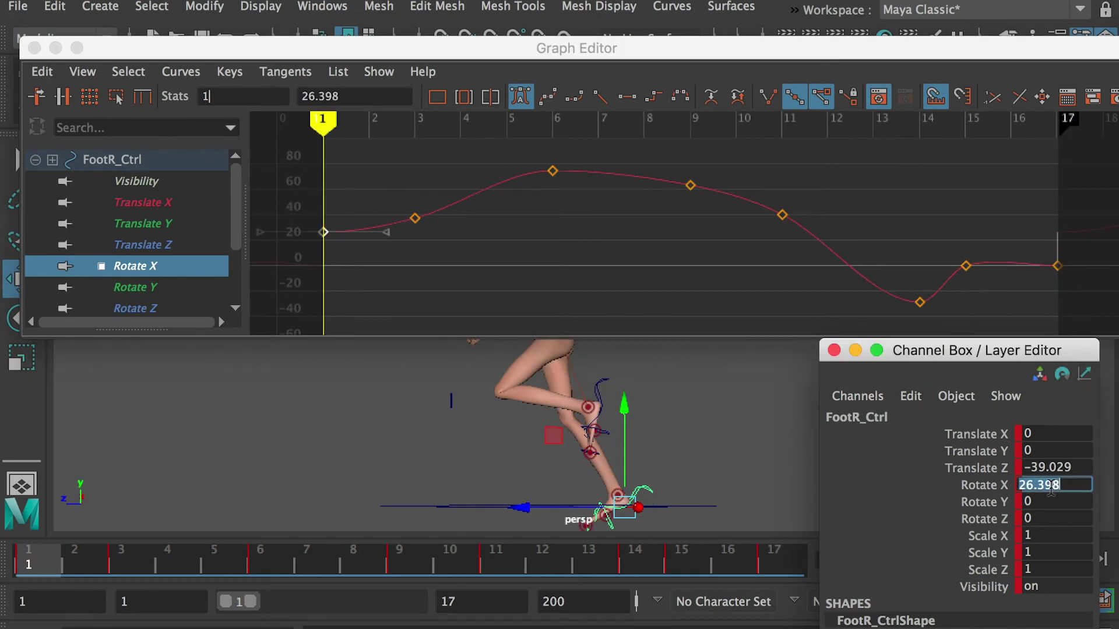
{"action": "type", "text": "0"}
{"action": "key", "text": "Return"}
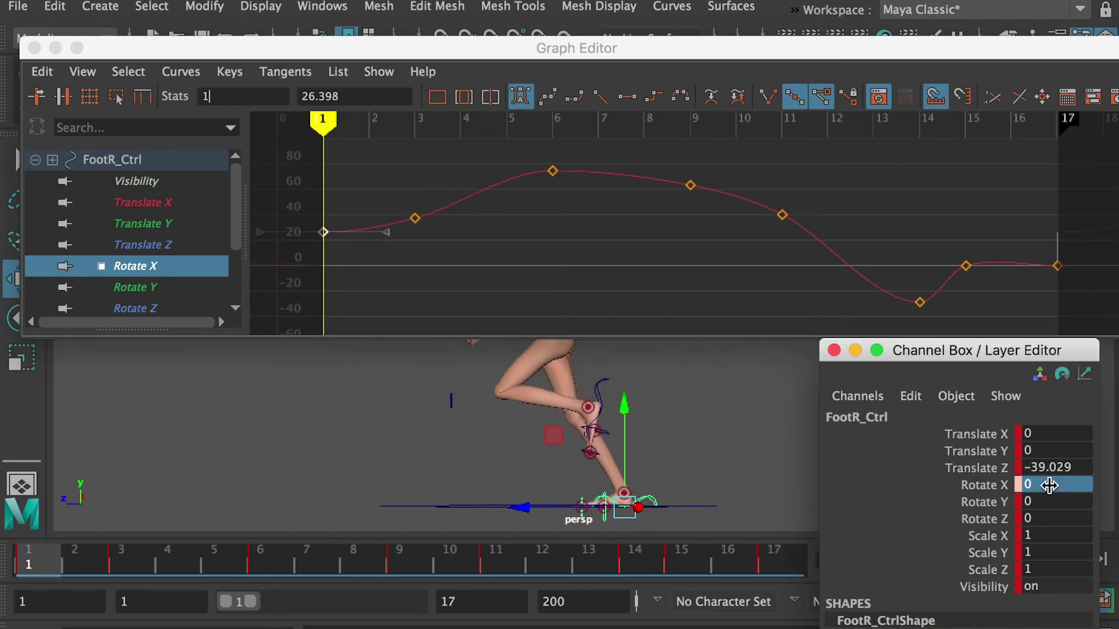
Apply auto tangents to FootR_Ctrl's Rotate X keys at frames 15 and 17 to flatten the curve between them
{"action": "left_click_drag", "start_coordinate": [952, 223], "coordinate": [1089, 279]}
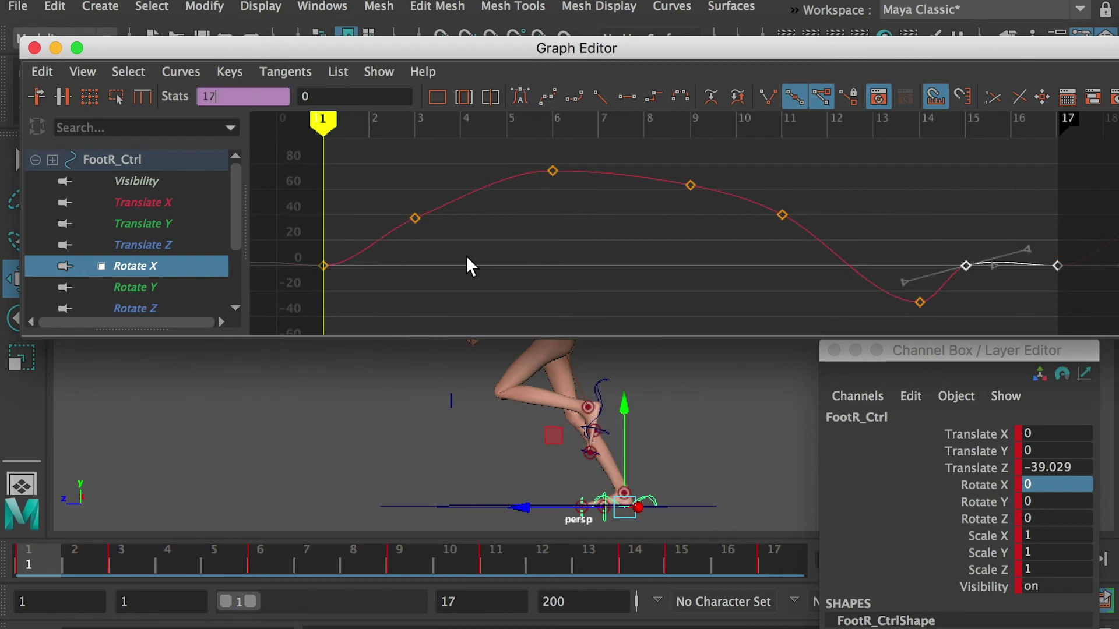
{"action": "left_click", "coordinate": [520, 98]}
{"action": "mouse_move", "coordinate": [927, 220]}
{"action": "left_mouse_down"}
{"action": "mouse_move", "coordinate": [927, 187]}
{"action": "mouse_move", "coordinate": [1011, 143]}
{"action": "mouse_move", "coordinate": [921, 140]}
{"action": "mouse_move", "coordinate": [1009, 140]}
{"action": "left_mouse_up"}
Steepen the tangent of FootR_Ctrl's Rotate X key at frame 3 to smooth the rise
{"action": "mouse_move", "coordinate": [308, 120]}
{"action": "left_mouse_down"}
{"action": "mouse_move", "coordinate": [540, 138]}
{"action": "mouse_move", "coordinate": [424, 136]}
{"action": "left_mouse_up"}
{"action": "left_click", "coordinate": [415, 218]}
{"action": "left_click_drag", "start_coordinate": [470, 195], "coordinate": [470, 183]}
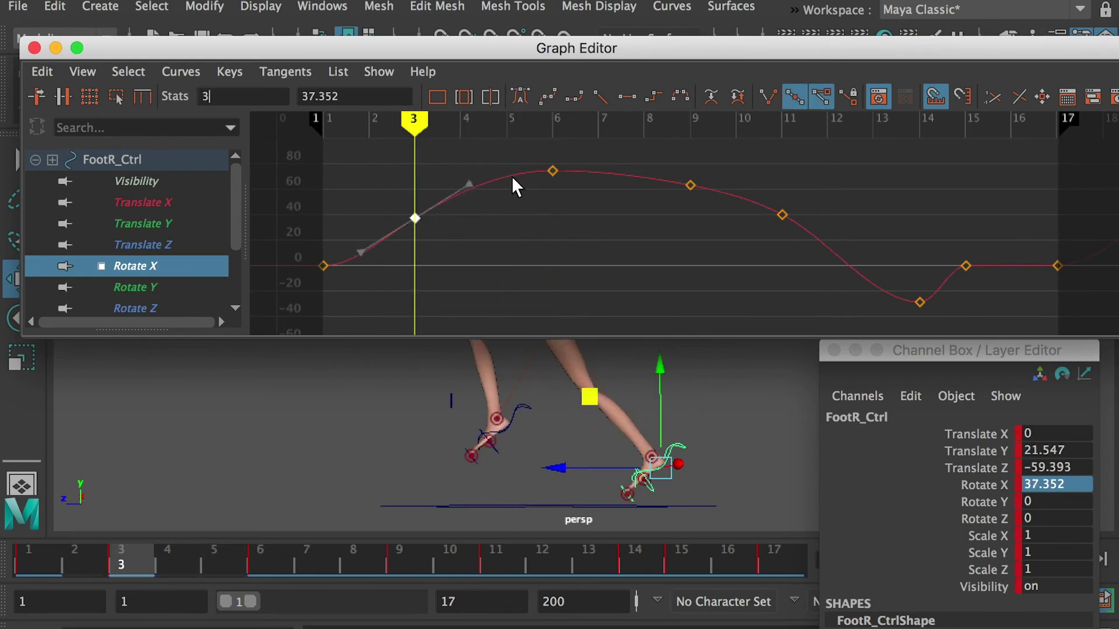
Raise FootR_Ctrl's Rotate X keys to 67.465 at frame 9 and 78.438 at frame 6
{"action": "left_click_drag", "start_coordinate": [556, 131], "coordinate": [687, 133]}
{"action": "left_click_drag", "start_coordinate": [691, 179], "coordinate": [692, 172]}
{"action": "scroll", "coordinate": [692, 171], "scroll_direction": "down", "scroll_amount": 1}
{"action": "left_click_drag", "start_coordinate": [687, 130], "coordinate": [577, 126]}
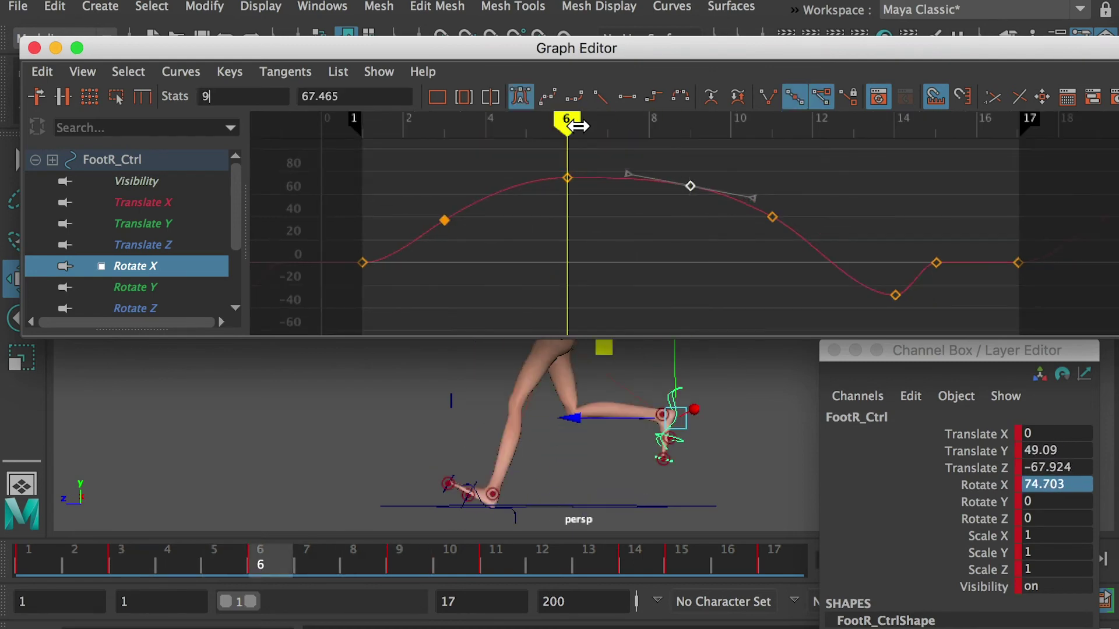
{"action": "left_click", "coordinate": [566, 174]}
{"action": "left_click_drag", "start_coordinate": [566, 171], "coordinate": [566, 167]}
{"action": "left_click_drag", "start_coordinate": [612, 120], "coordinate": [976, 226]}
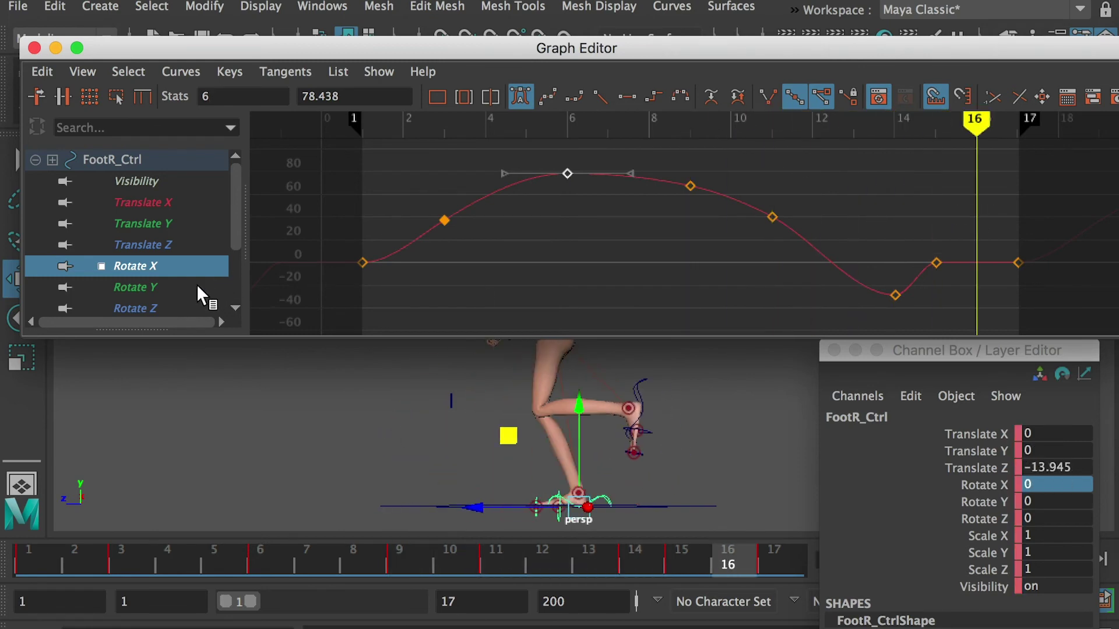
Check FootR_Ctrl's Rotate Y and Rotate Z curves and play back the run cycle
{"action": "left_click", "coordinate": [173, 286]}
{"action": "left_click", "coordinate": [163, 307]}
{"action": "left_click", "coordinate": [154, 287]}
{"action": "left_click", "coordinate": [1024, 558]}
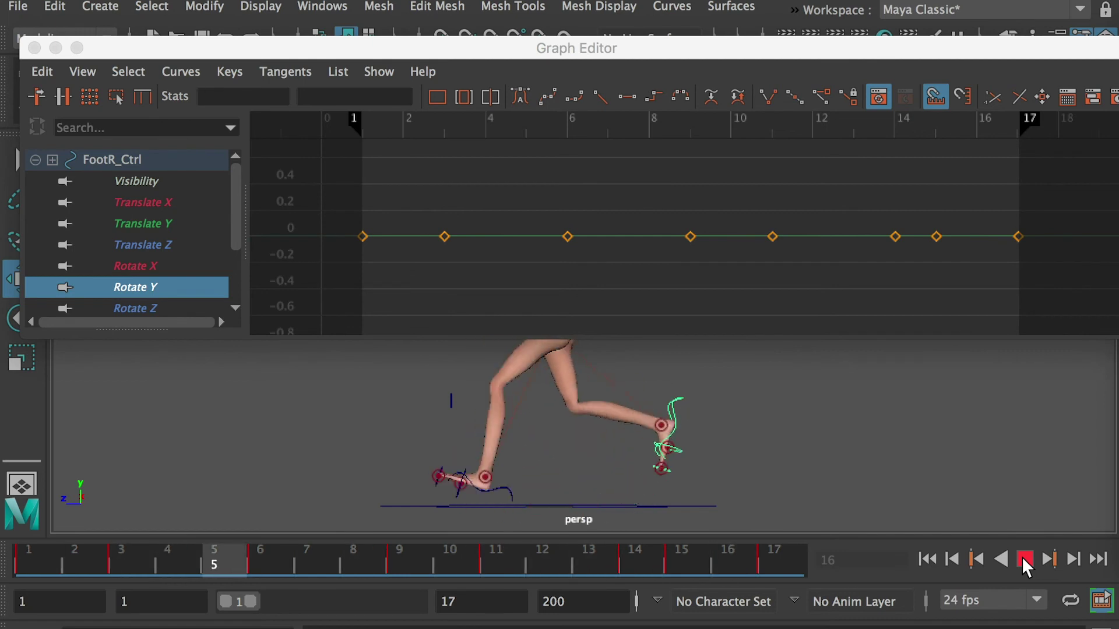
{"action": "left_click", "coordinate": [1022, 557]}
Raise Hip_Ctrl's Translate X keys to 5.178 at frame 11 and 4.503 at frame 6
{"action": "left_click", "coordinate": [702, 466]}
{"action": "left_click", "coordinate": [628, 456]}
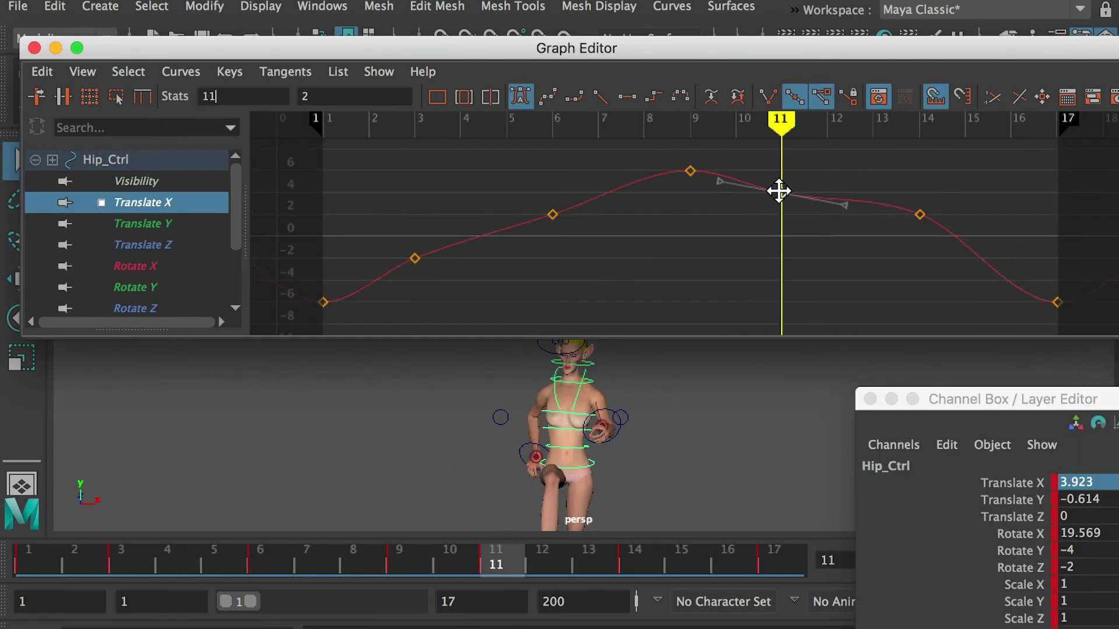
{"action": "middle_click_drag", "start_coordinate": [778, 190], "coordinate": [785, 194]}
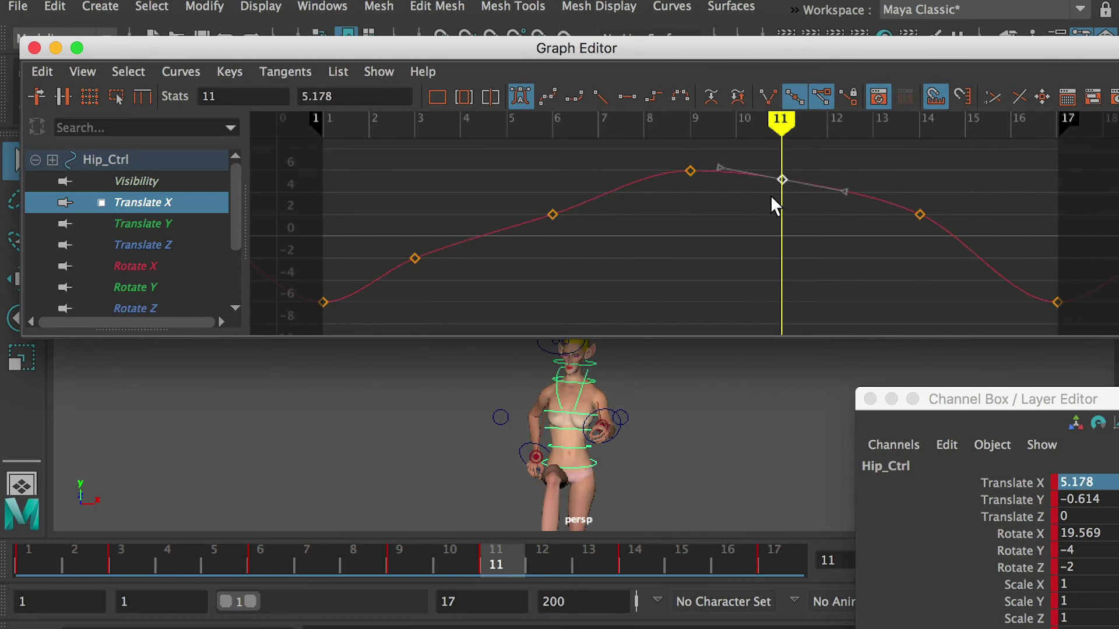
{"action": "left_click", "coordinate": [552, 214]}
{"action": "middle_click_drag", "start_coordinate": [554, 220], "coordinate": [552, 186]}
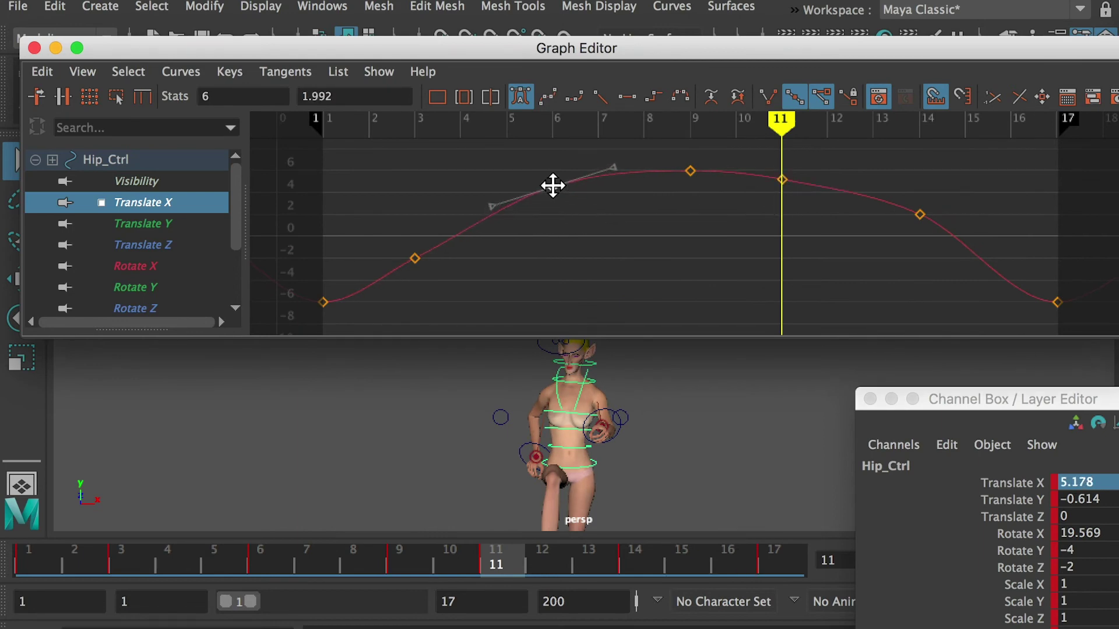
Fine-tune Hip_Ctrl's Translate X key at frame 11 and lower the key at frame 14 to 0.447
{"action": "left_click", "coordinate": [782, 179]}
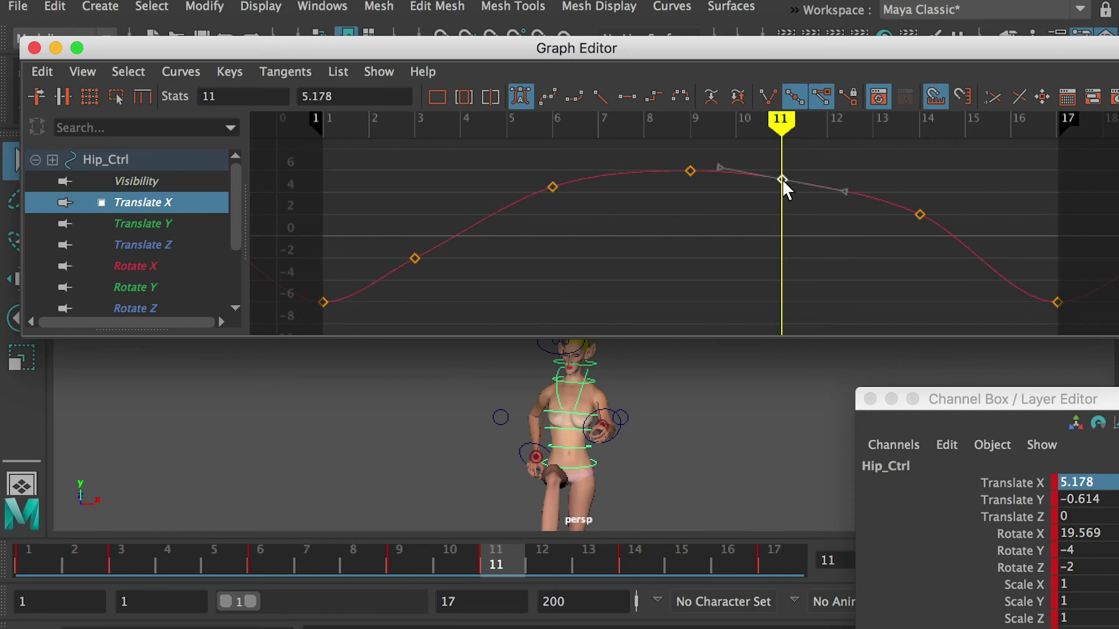
{"action": "middle_click_drag", "start_coordinate": [781, 178], "coordinate": [782, 180]}
{"action": "left_click_drag", "start_coordinate": [914, 128], "coordinate": [920, 129]}
{"action": "left_click_drag", "start_coordinate": [909, 220], "coordinate": [921, 217]}
{"action": "middle_click_drag", "start_coordinate": [921, 217], "coordinate": [920, 231]}
Lower Hip_Ctrl's Translate X keys to -3.545 at frame 3 and 3.151 at frame 6
{"action": "left_click", "coordinate": [553, 124]}
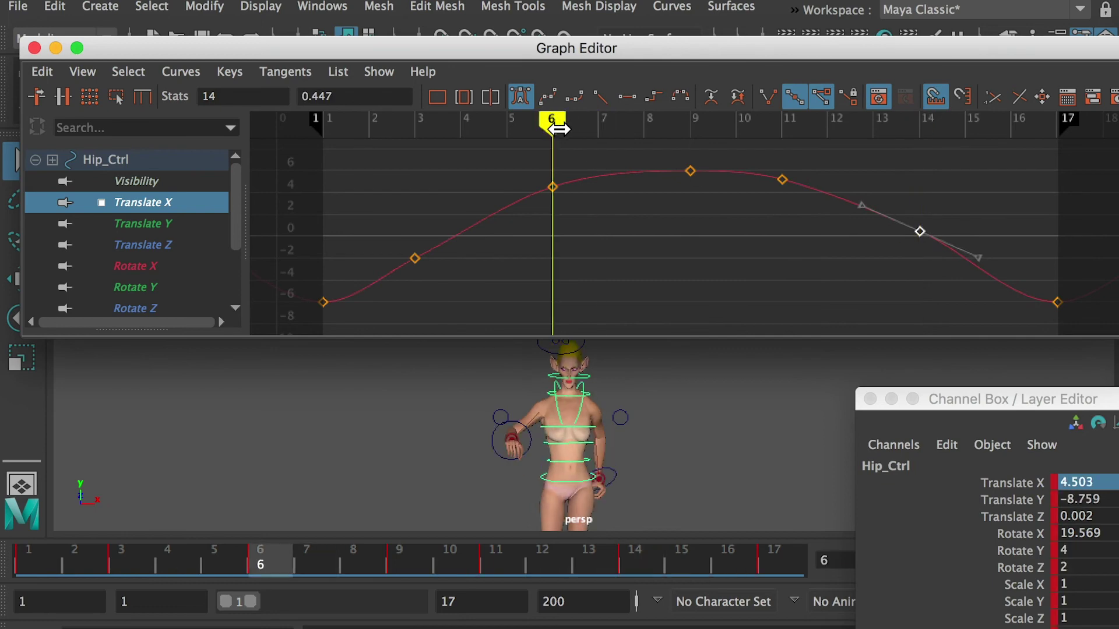
{"action": "left_click_drag", "start_coordinate": [538, 173], "coordinate": [569, 197]}
{"action": "middle_click_drag", "start_coordinate": [552, 187], "coordinate": [552, 193]}
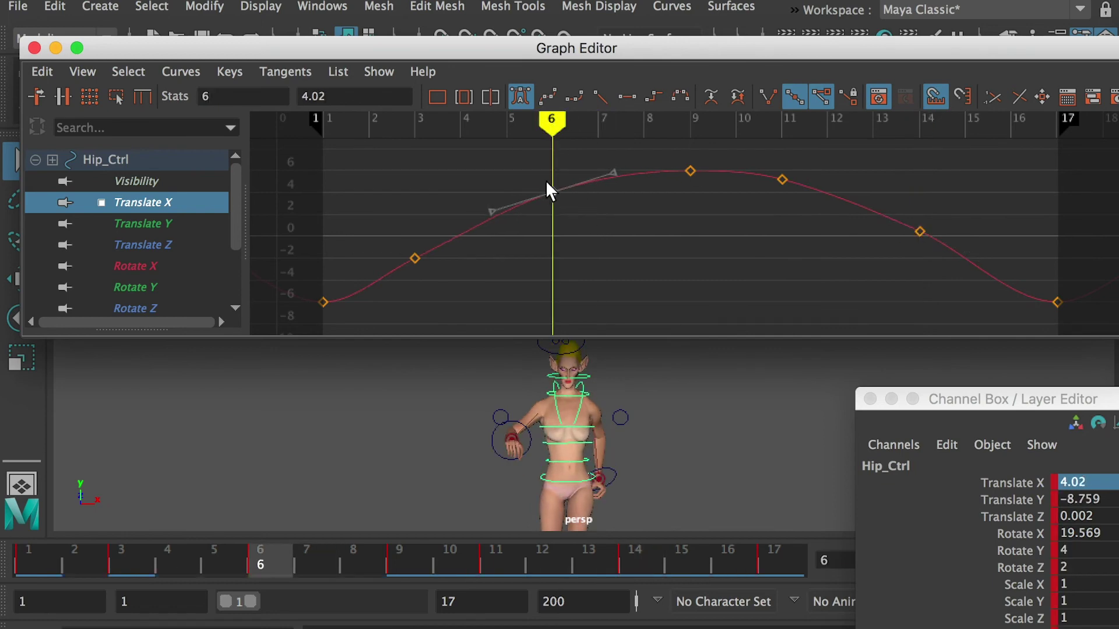
{"action": "left_click_drag", "start_coordinate": [542, 125], "coordinate": [406, 236]}
{"action": "left_click_drag", "start_coordinate": [480, 293], "coordinate": [480, 293]}
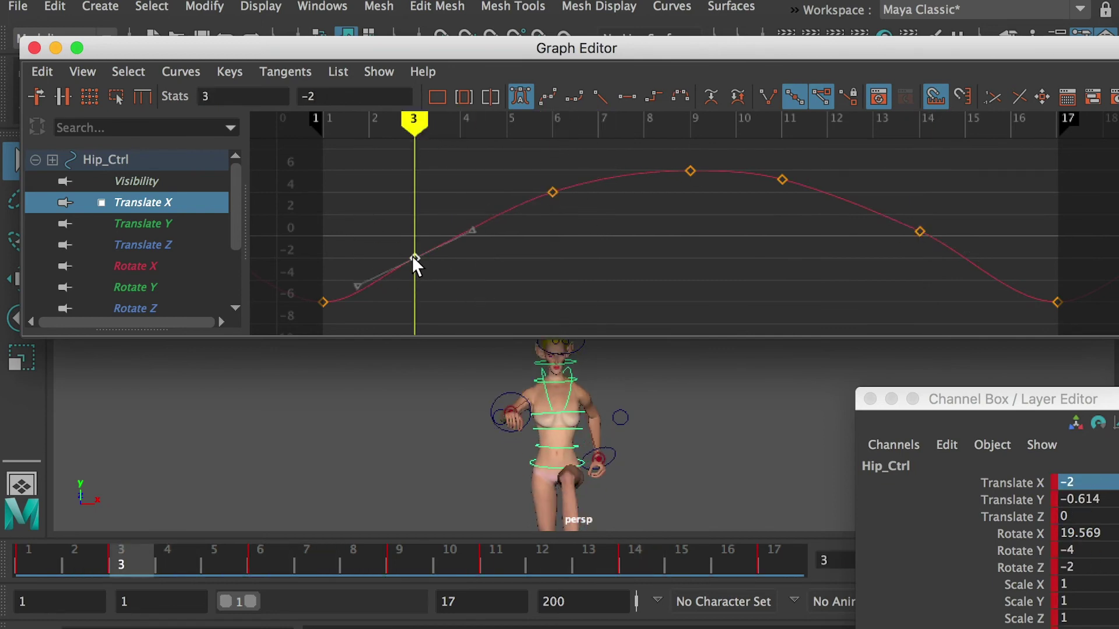
{"action": "middle_click_drag", "start_coordinate": [415, 260], "coordinate": [415, 275]}
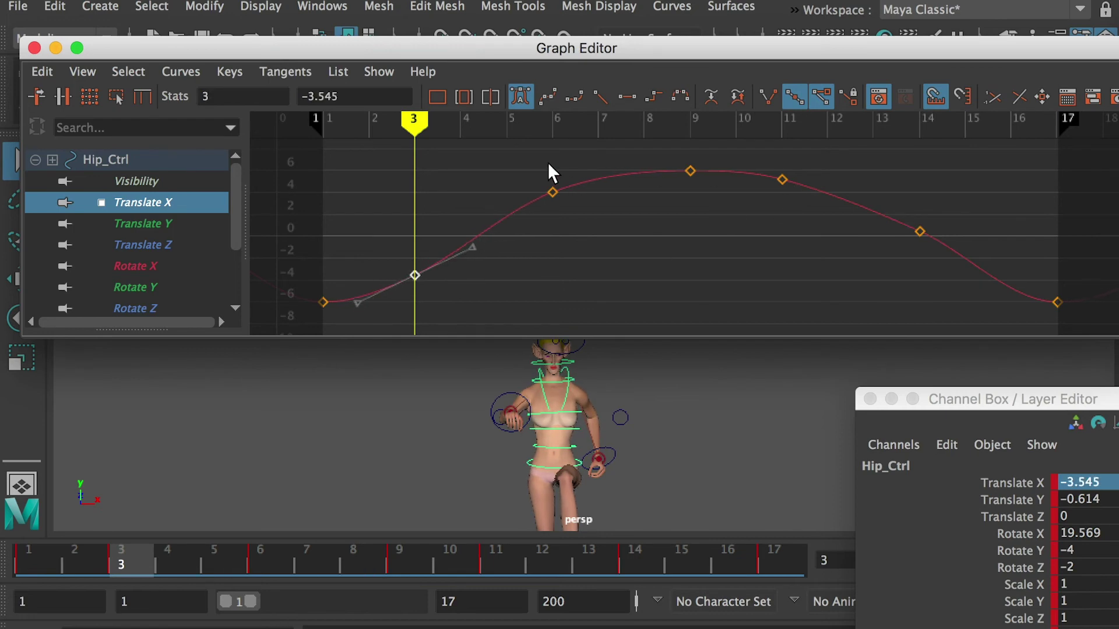
{"action": "left_click_drag", "start_coordinate": [545, 172], "coordinate": [562, 204]}
{"action": "left_click", "coordinate": [552, 123]}
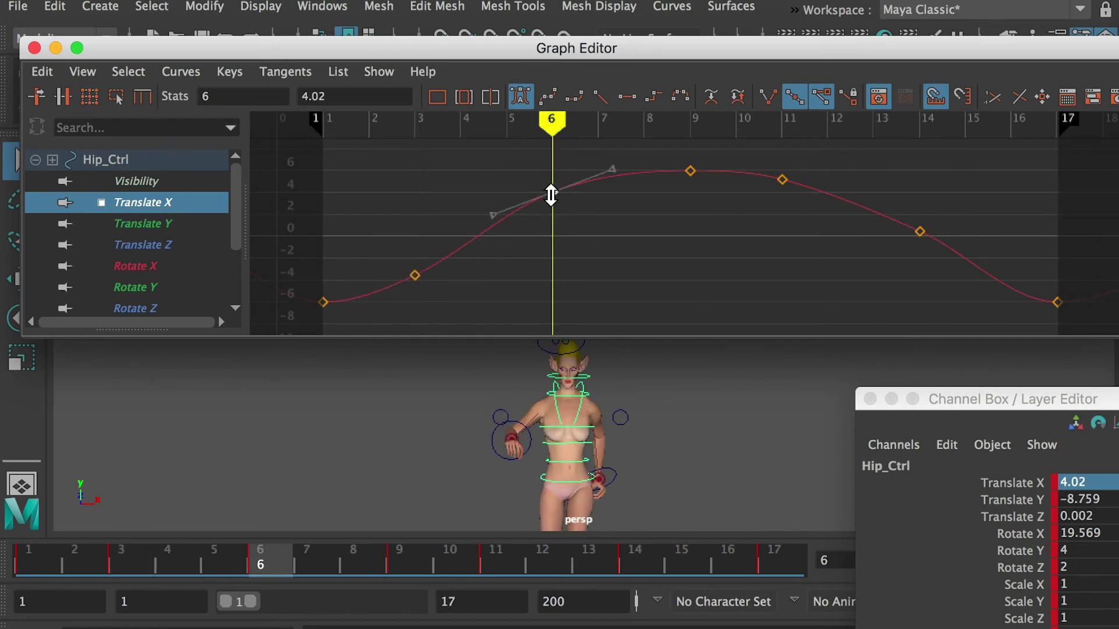
{"action": "middle_click_drag", "start_coordinate": [550, 195], "coordinate": [551, 202]}
{"action": "left_click_drag", "start_coordinate": [515, 149], "coordinate": [435, 135]}
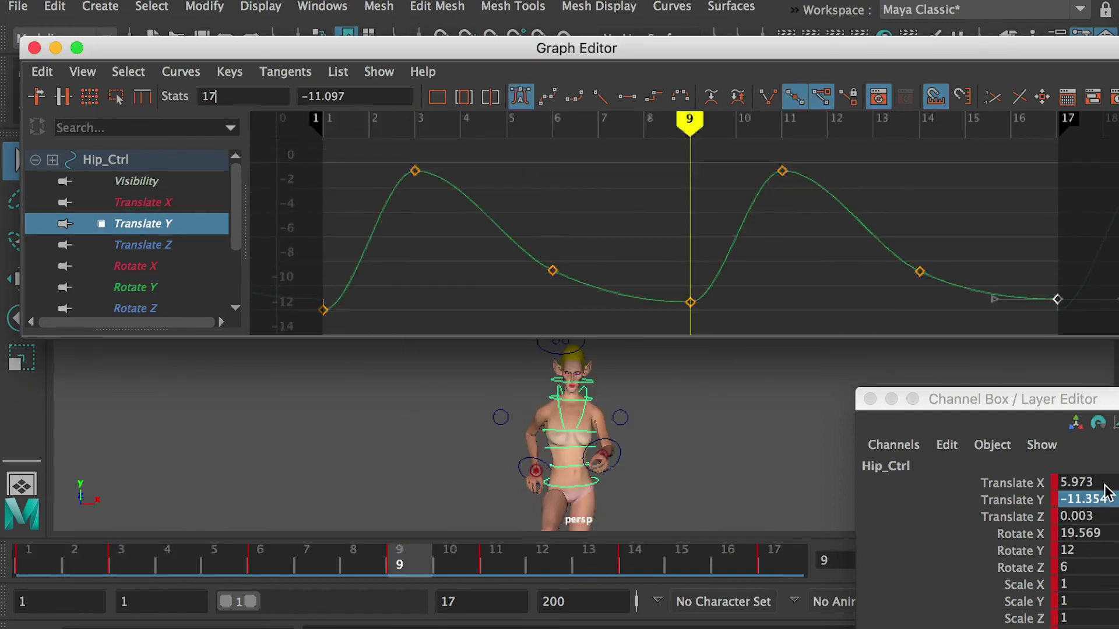
Set Hip_Ctrl's Translate Y to -12 at frames 9 and 17
{"action": "left_click", "coordinate": [1089, 499]}
{"action": "type", "text": "-1"}
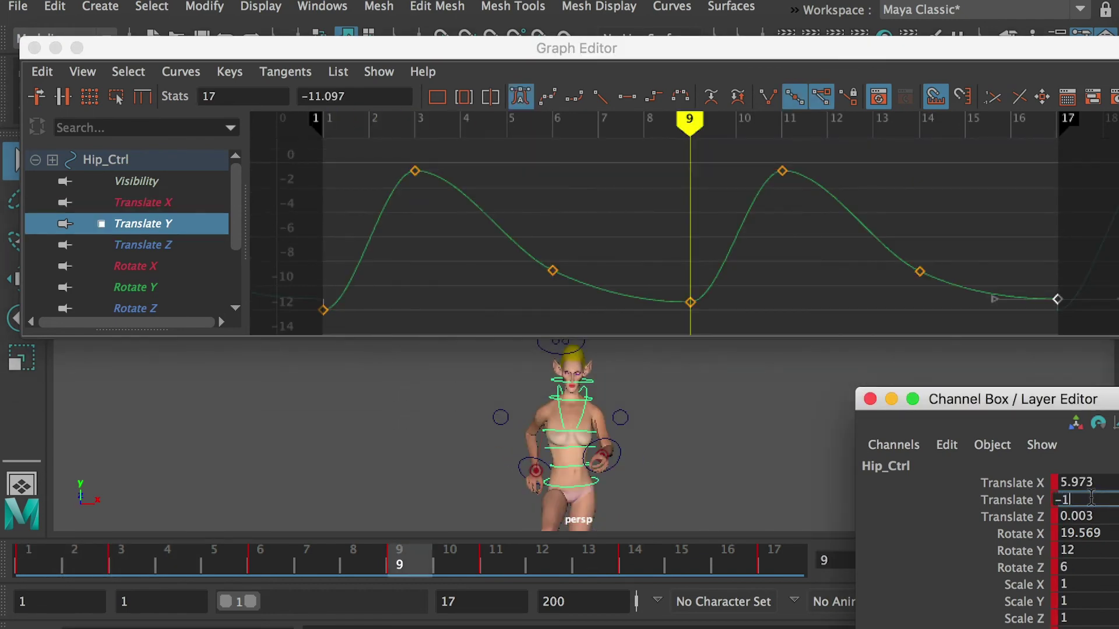
{"action": "type", "text": "2"}
{"action": "key", "text": "Return"}
{"action": "left_click", "coordinate": [1036, 125]}
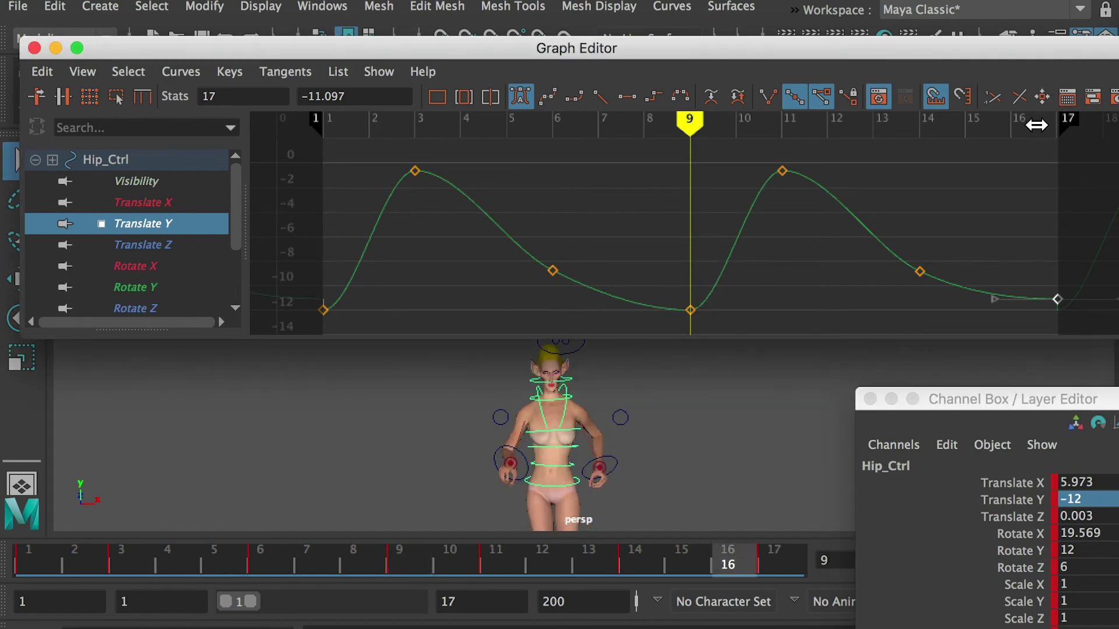
{"action": "left_click_drag", "start_coordinate": [1037, 125], "coordinate": [1060, 204]}
{"action": "left_click", "coordinate": [1074, 498]}
{"action": "type", "text": "-"}
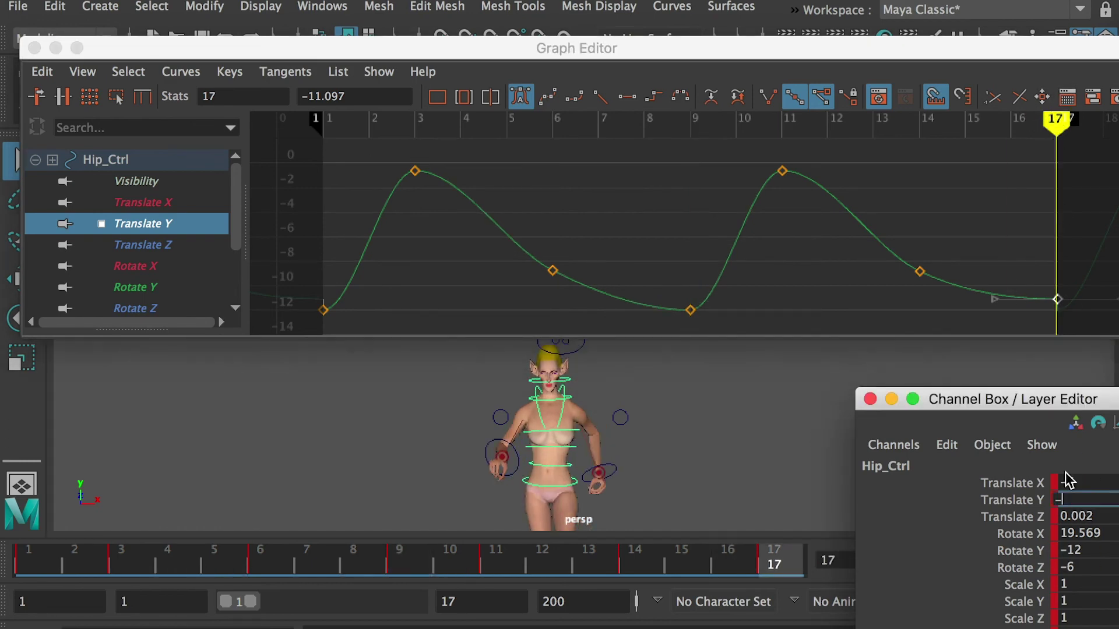
{"action": "key", "text": "Return"}
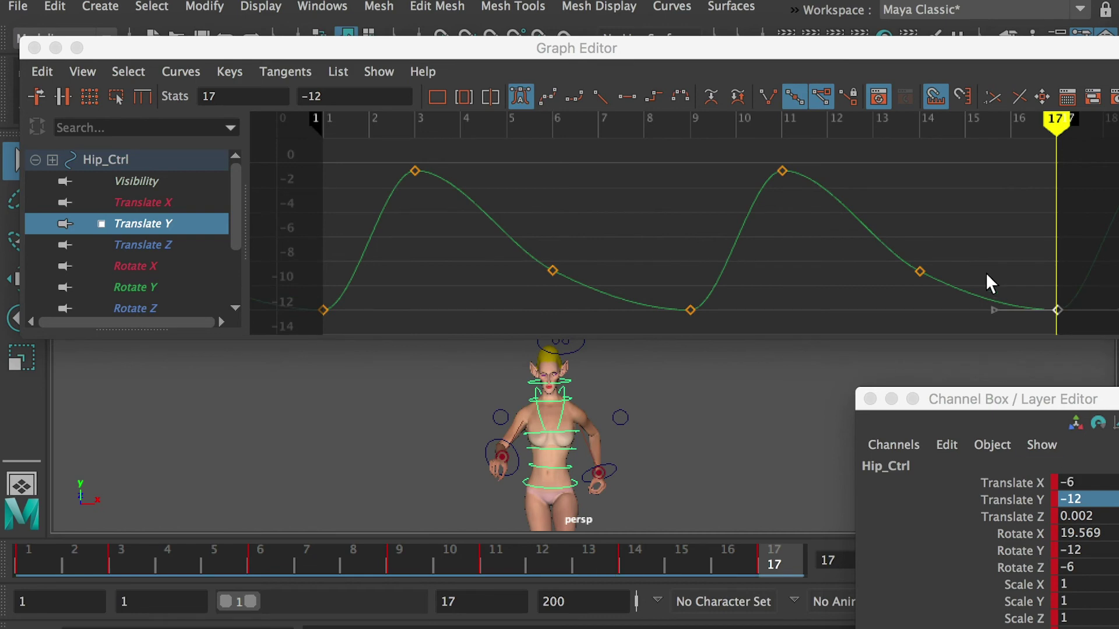
{"action": "left_click_drag", "start_coordinate": [950, 117], "coordinate": [919, 132]}
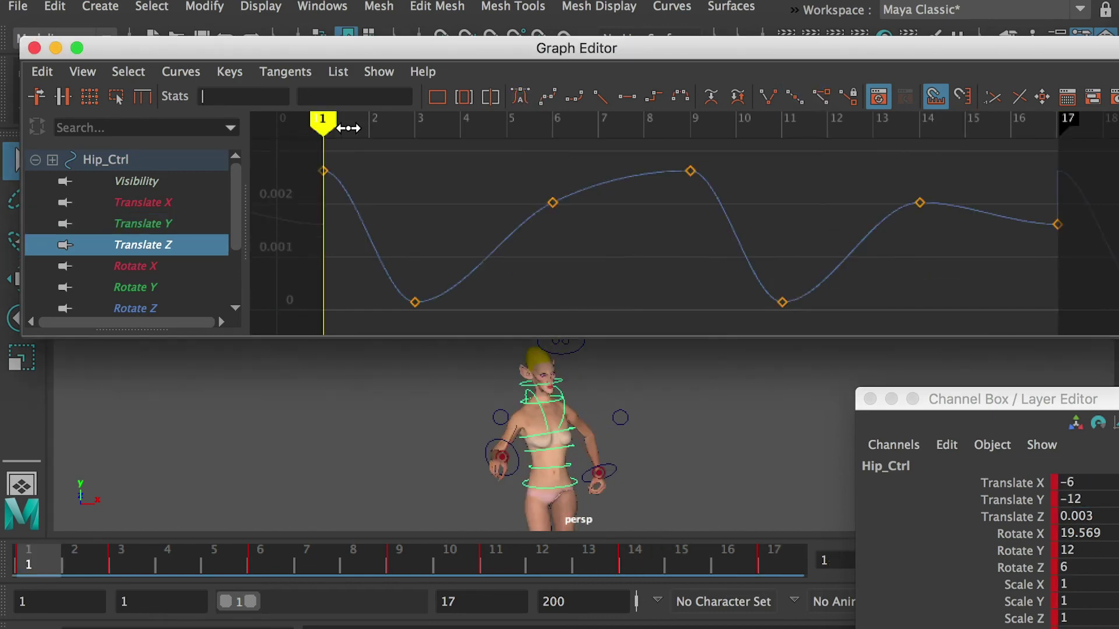
Review the hip's Translate Z motion from the side by scrubbing and playing the cycle
{"action": "left_click_drag", "start_coordinate": [348, 127], "coordinate": [377, 132]}
{"action": "left_click_drag", "start_coordinate": [582, 408], "coordinate": [434, 461], "text": "alt"}
{"action": "left_click_drag", "start_coordinate": [365, 134], "coordinate": [327, 130]}
{"action": "key", "text": "alt+v"}
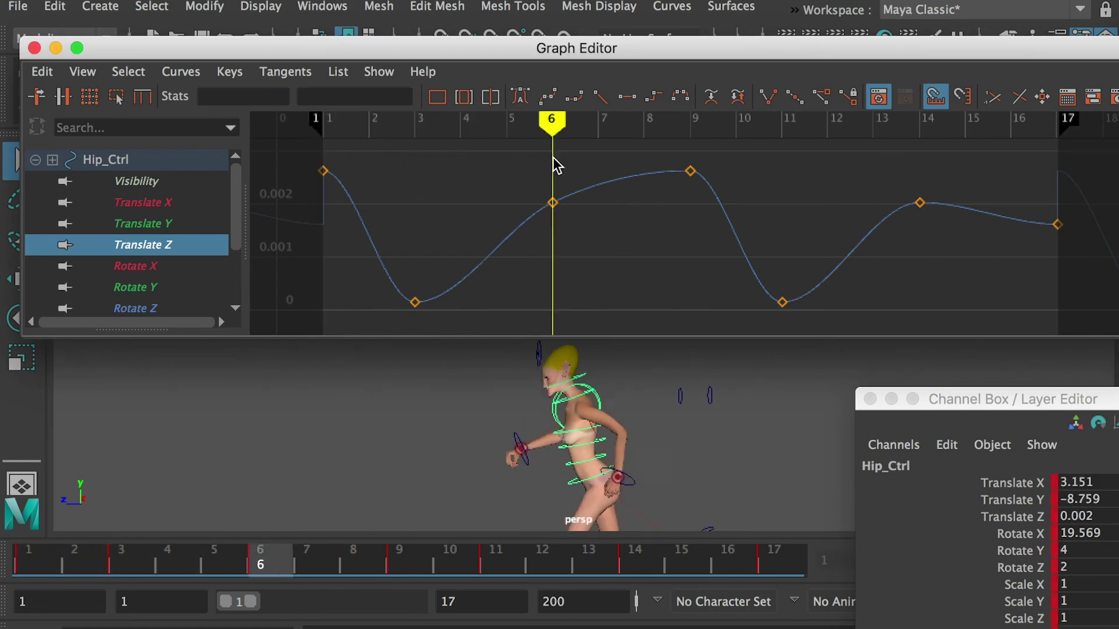
Set Hip_Ctrl's Translate Z to 0 at frames 17 and 1
{"action": "left_click", "coordinate": [1058, 124]}
{"action": "left_click", "coordinate": [1089, 515]}
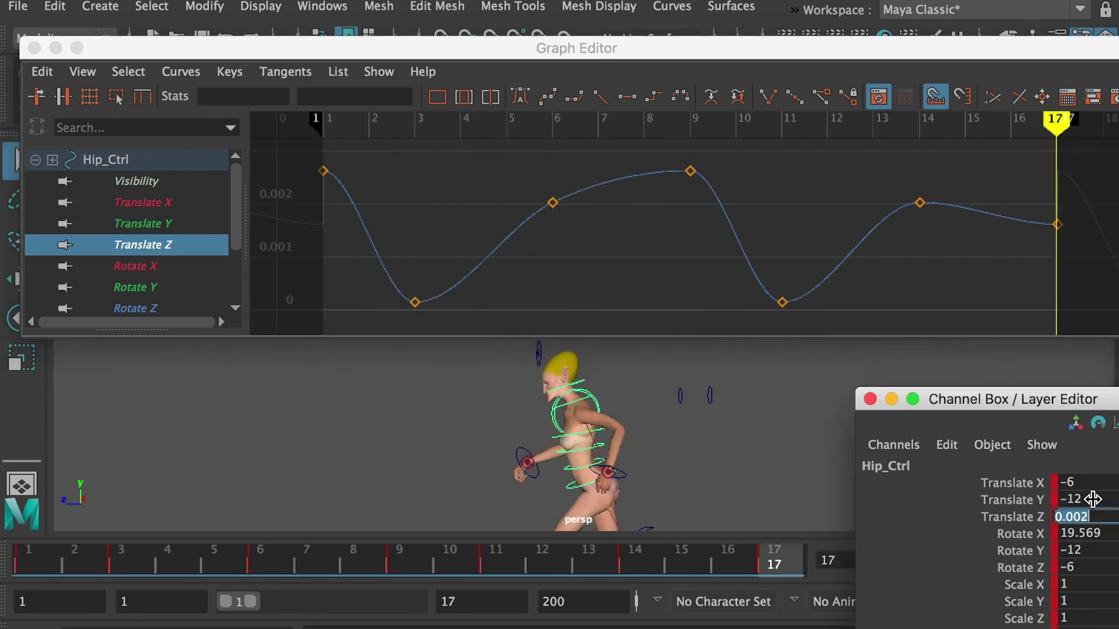
{"action": "type", "text": "0"}
{"action": "key", "text": "Return"}
{"action": "left_click", "coordinate": [324, 125]}
{"action": "left_click", "coordinate": [1099, 517]}
{"action": "type", "text": "0"}
{"action": "key", "text": "Return"}
Set Hip_Ctrl's Translate Z to 0 at frames 3 and 6
{"action": "left_click", "coordinate": [417, 124]}
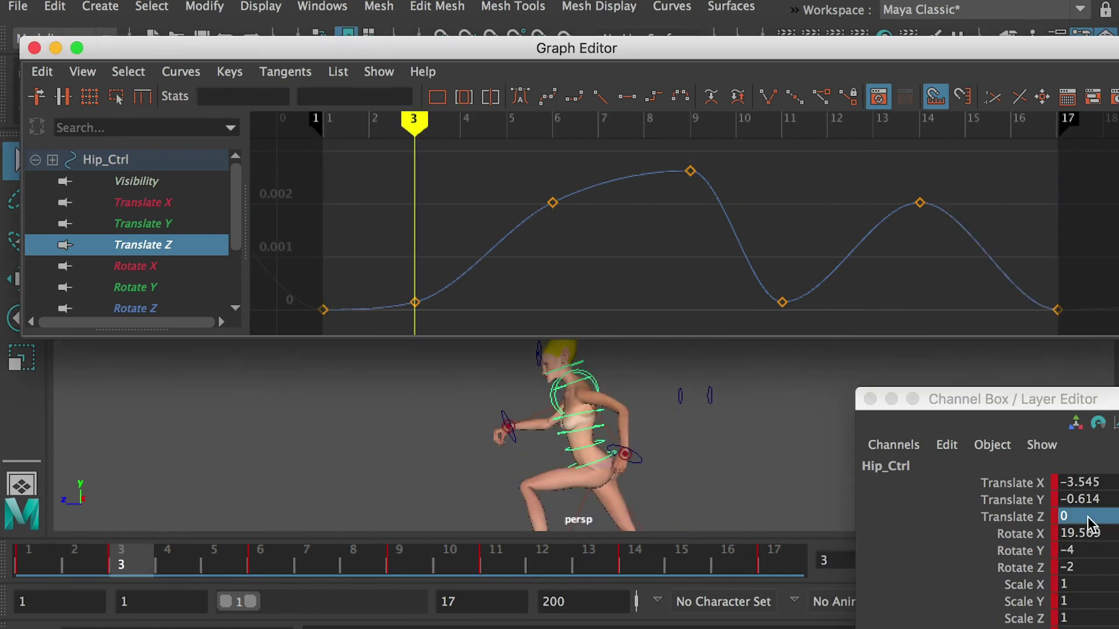
{"action": "left_click", "coordinate": [1090, 517]}
{"action": "type", "text": "0"}
{"action": "key", "text": "Return"}
{"action": "left_click", "coordinate": [552, 125]}
{"action": "type", "text": "003"}
{"action": "key", "text": "Return"}
Set Hip_Ctrl's Translate Z to 0 at frames 9 and 11
{"action": "left_click", "coordinate": [689, 125]}
{"action": "left_click", "coordinate": [1091, 517]}
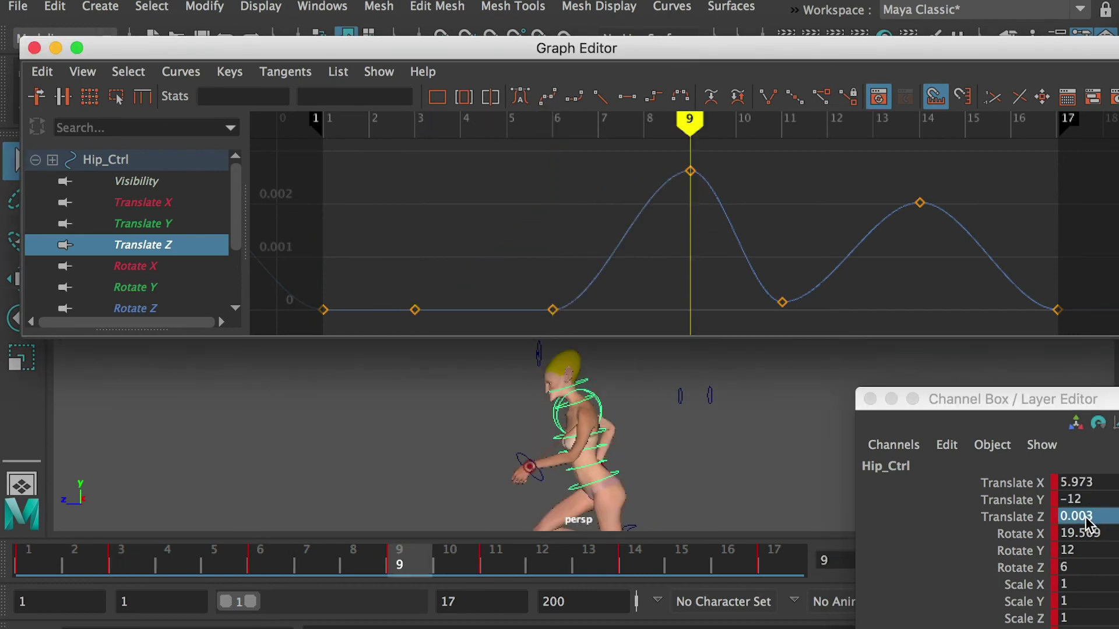
{"action": "type", "text": "0"}
{"action": "key", "text": "Return"}
{"action": "left_click", "coordinate": [781, 125]}
{"action": "left_click", "coordinate": [782, 303]}
{"action": "left_click", "coordinate": [1087, 516]}
{"action": "type", "text": "0"}
{"action": "key", "text": "Return"}
Set Hip_Ctrl's Translate Z to 0 at frame 14 and select every key on that curve
{"action": "left_click", "coordinate": [920, 125]}
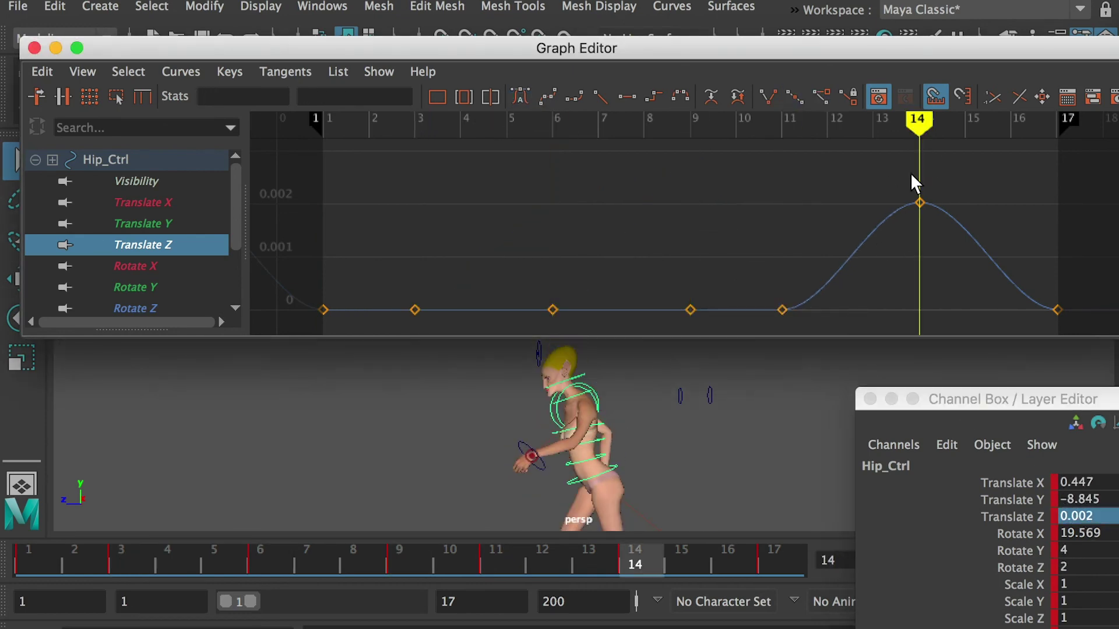
{"action": "left_click", "coordinate": [919, 202]}
{"action": "left_click", "coordinate": [1087, 516]}
{"action": "type", "text": "0"}
{"action": "left_click_drag", "start_coordinate": [1116, 231], "coordinate": [314, 337]}
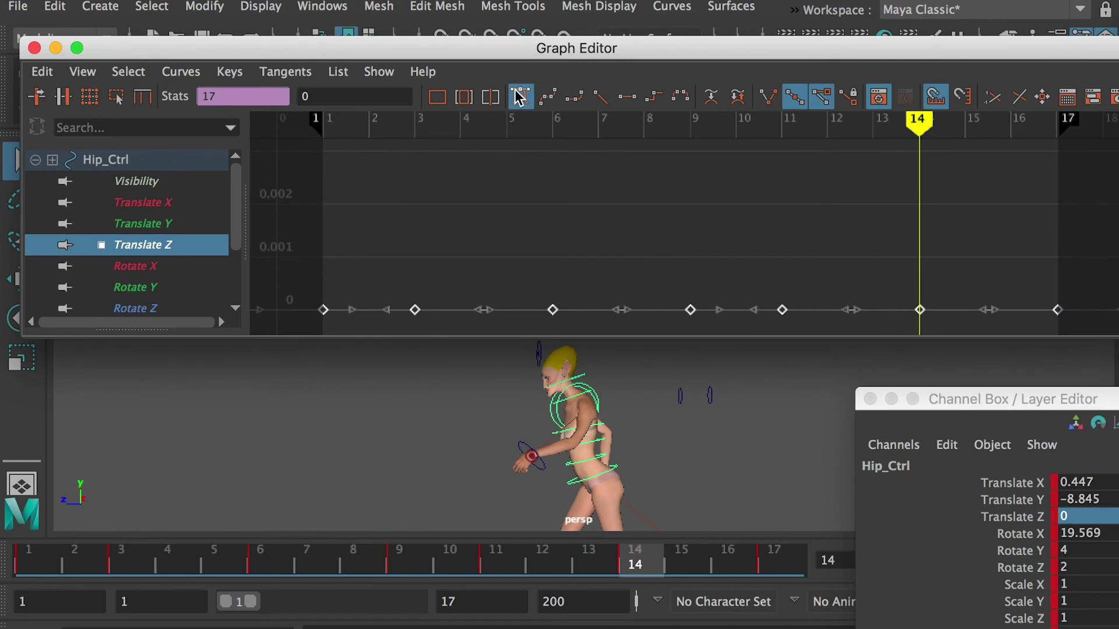
On Hip_Ctrl's Rotate Y curve, raise the frame 6 key to about 7.7 and lower the frame 3 key to about -6.9
{"action": "left_click", "coordinate": [136, 266]}
{"action": "key", "text": "alt+shift+v"}
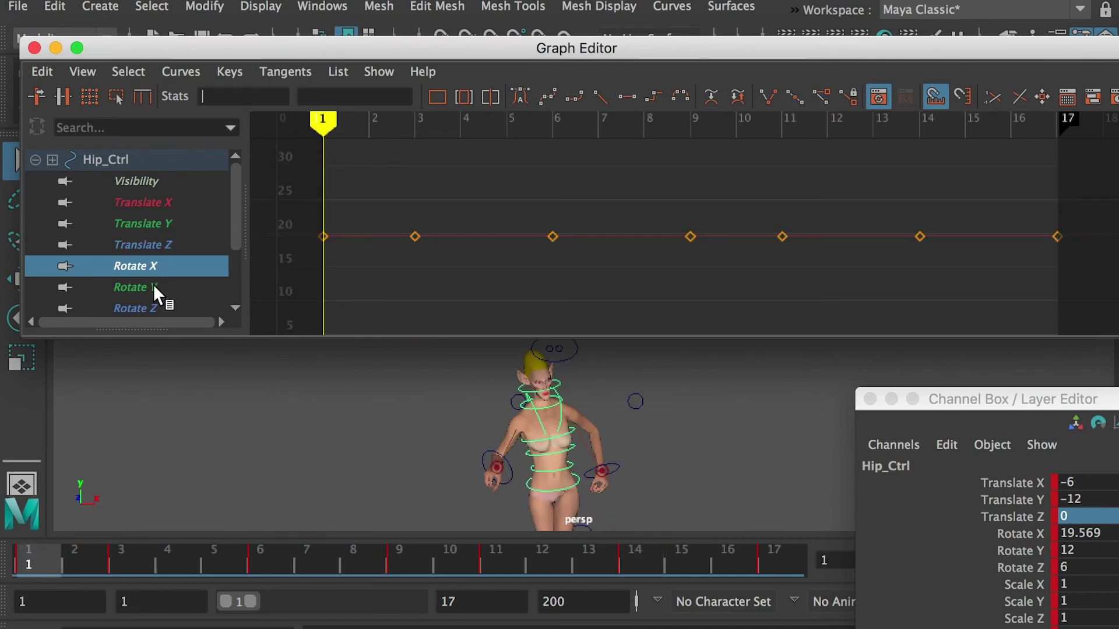
{"action": "left_click", "coordinate": [154, 285]}
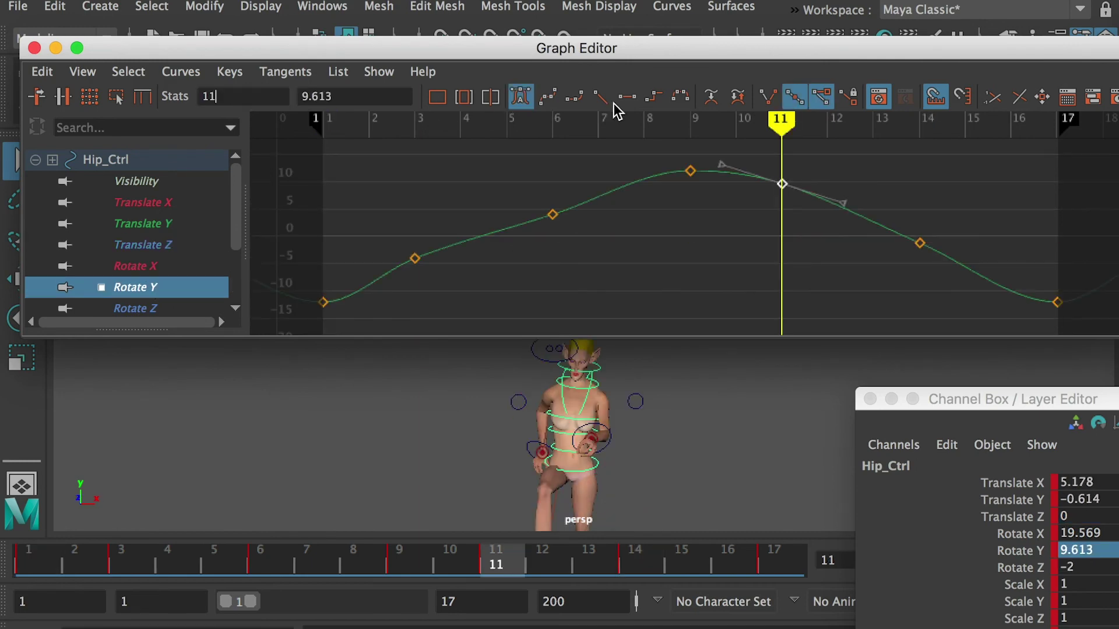
{"action": "left_click", "coordinate": [552, 123]}
{"action": "left_click", "coordinate": [553, 214]}
{"action": "middle_click_drag", "start_coordinate": [553, 214], "coordinate": [554, 194]}
{"action": "left_click", "coordinate": [414, 124]}
{"action": "left_click", "coordinate": [414, 258]}
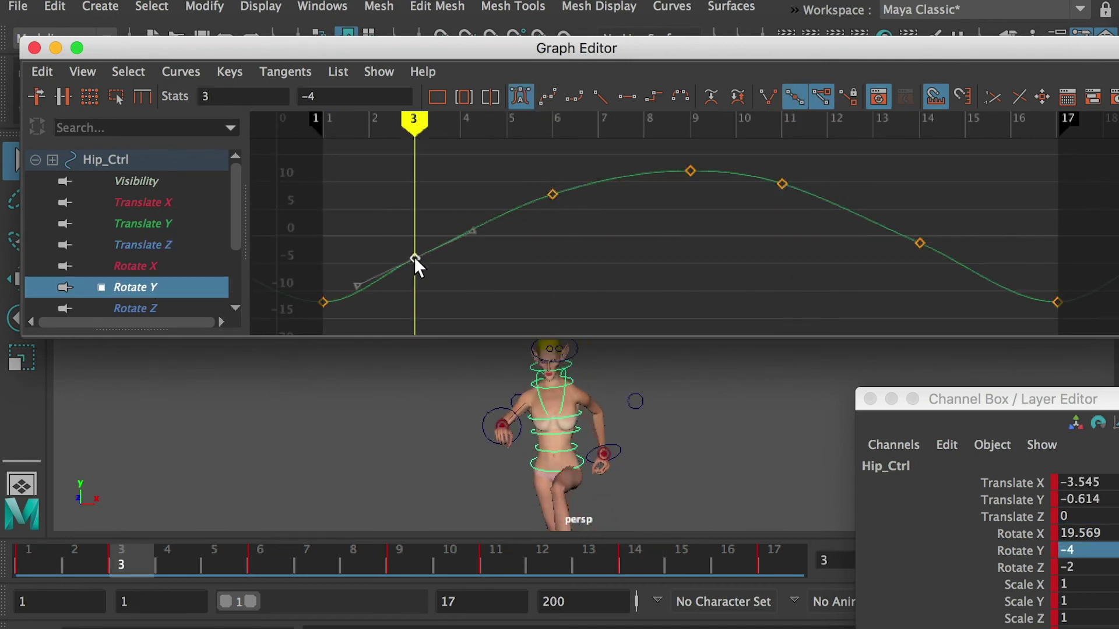
{"action": "middle_click_drag", "start_coordinate": [415, 258], "coordinate": [415, 274]}
Lower Hip_Ctrl's Rotate Y keys to about 9.4 at frame 11 and about -3.4 at frame 14
{"action": "left_click", "coordinate": [552, 124]}
{"action": "left_click", "coordinate": [781, 124]}
{"action": "left_click", "coordinate": [781, 185]}
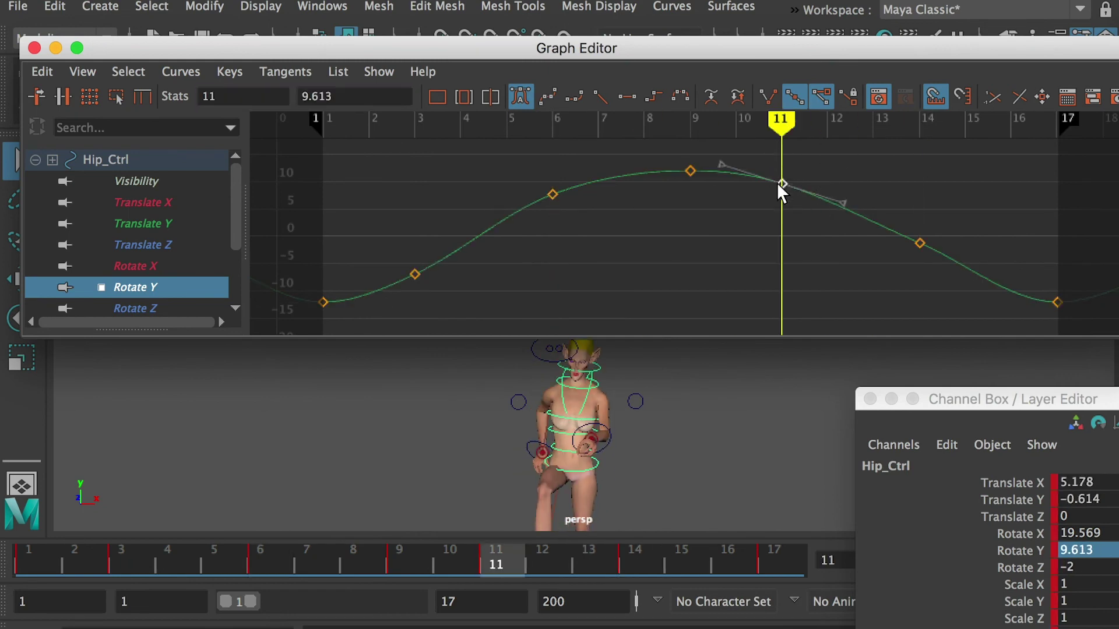
{"action": "left_click", "coordinate": [917, 124]}
{"action": "left_click", "coordinate": [918, 243]}
{"action": "mouse_move", "coordinate": [918, 243]}
{"action": "middle_mouse_down"}
{"action": "mouse_move", "coordinate": [979, 266]}
{"action": "mouse_move", "coordinate": [976, 284]}
{"action": "mouse_move", "coordinate": [918, 254]}
{"action": "middle_mouse_up"}
{"action": "left_click", "coordinate": [979, 274]}
{"action": "left_click", "coordinate": [918, 250]}
{"action": "left_click", "coordinate": [414, 124]}
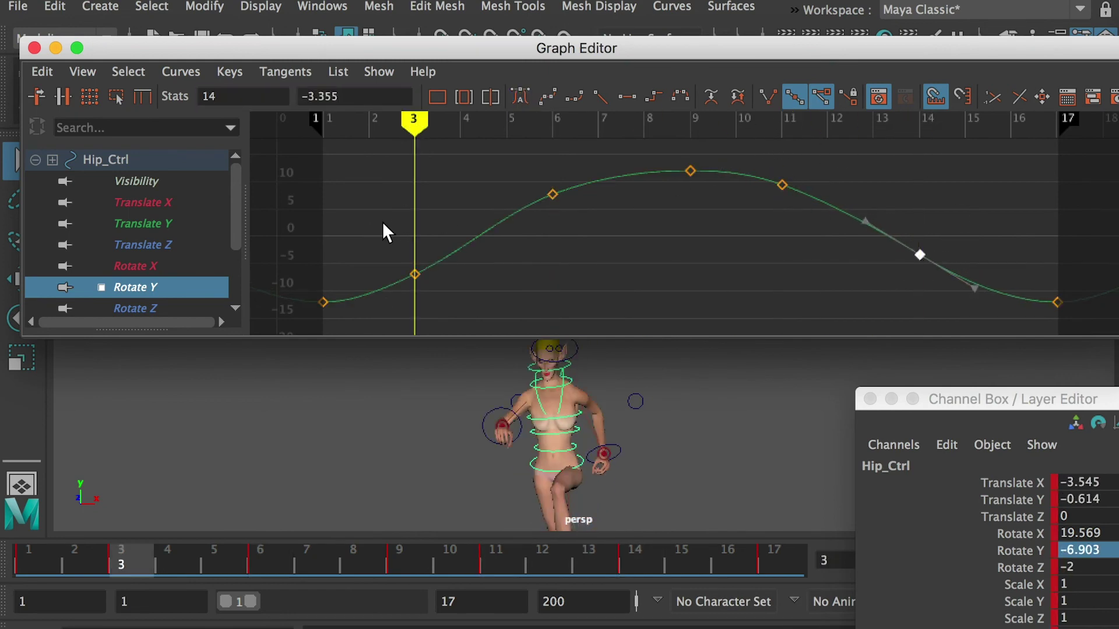
On Hip_Ctrl's Rotate Z curve, raise the frame 11 key and lower the frame 14 key to about -3.6
{"action": "left_click", "coordinate": [136, 308]}
{"action": "left_click", "coordinate": [781, 124]}
{"action": "left_click", "coordinate": [782, 214]}
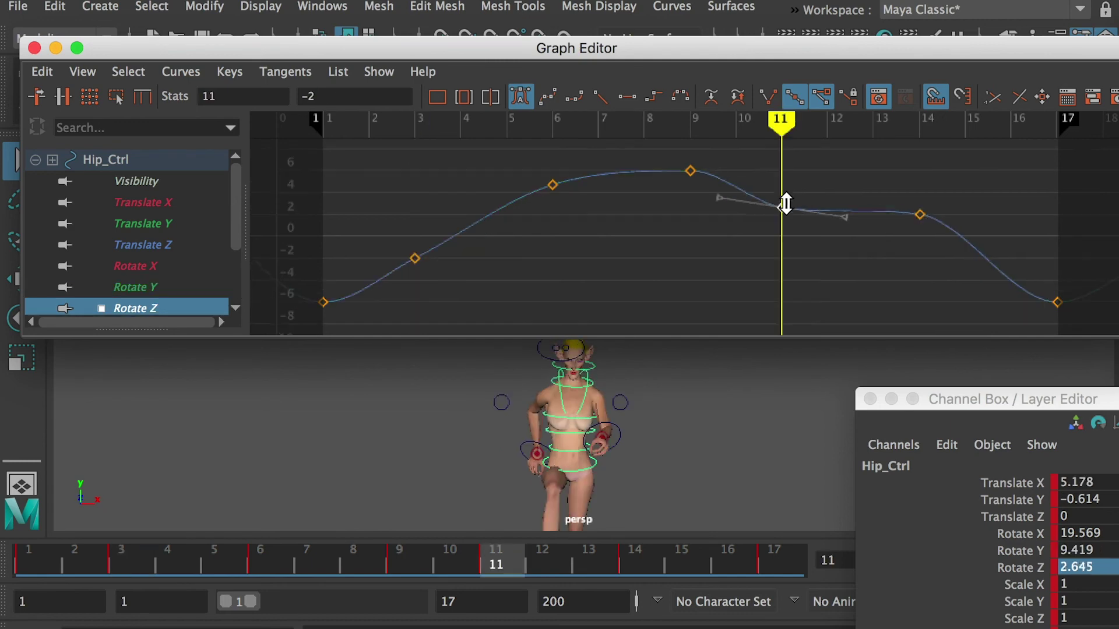
{"action": "middle_click_drag", "start_coordinate": [783, 204], "coordinate": [782, 188]}
{"action": "left_click", "coordinate": [918, 123]}
{"action": "left_click", "coordinate": [918, 215]}
{"action": "middle_click_drag", "start_coordinate": [919, 214], "coordinate": [914, 274]}
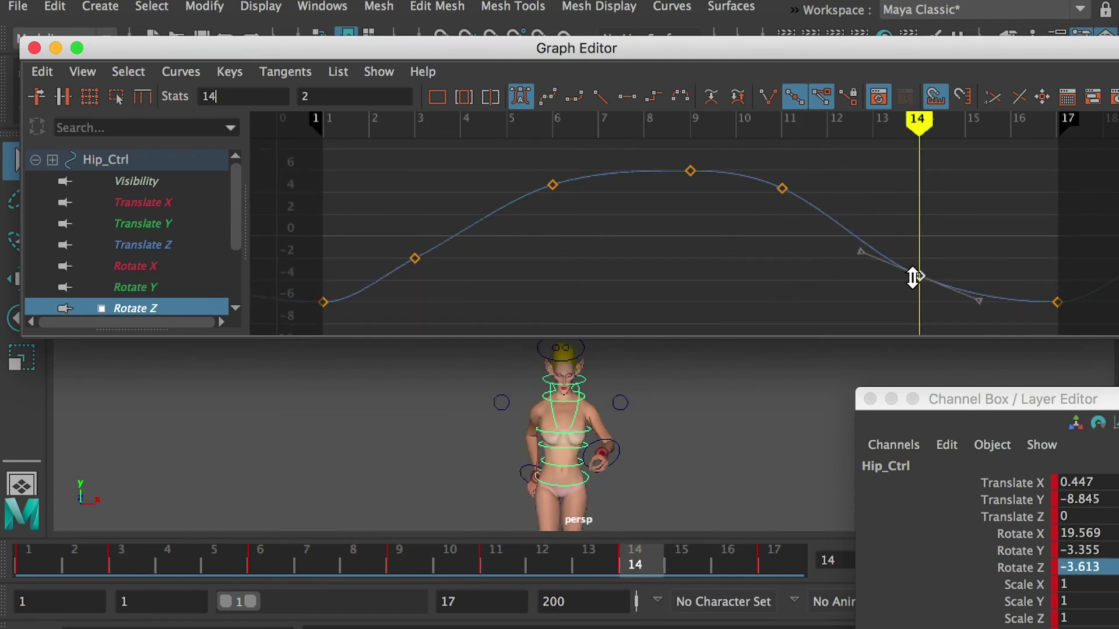
Smooth Hip_Ctrl's Rotate Z curve by slightly lowering frame 11, frame 6 to about 4.2 and frame 3 to about -3.2
{"action": "left_click", "coordinate": [781, 123]}
{"action": "left_click", "coordinate": [782, 187]}
{"action": "middle_click_drag", "start_coordinate": [789, 190], "coordinate": [789, 200]}
{"action": "left_click", "coordinate": [553, 124]}
{"action": "left_click", "coordinate": [552, 185]}
{"action": "middle_click_drag", "start_coordinate": [554, 182], "coordinate": [553, 187]}
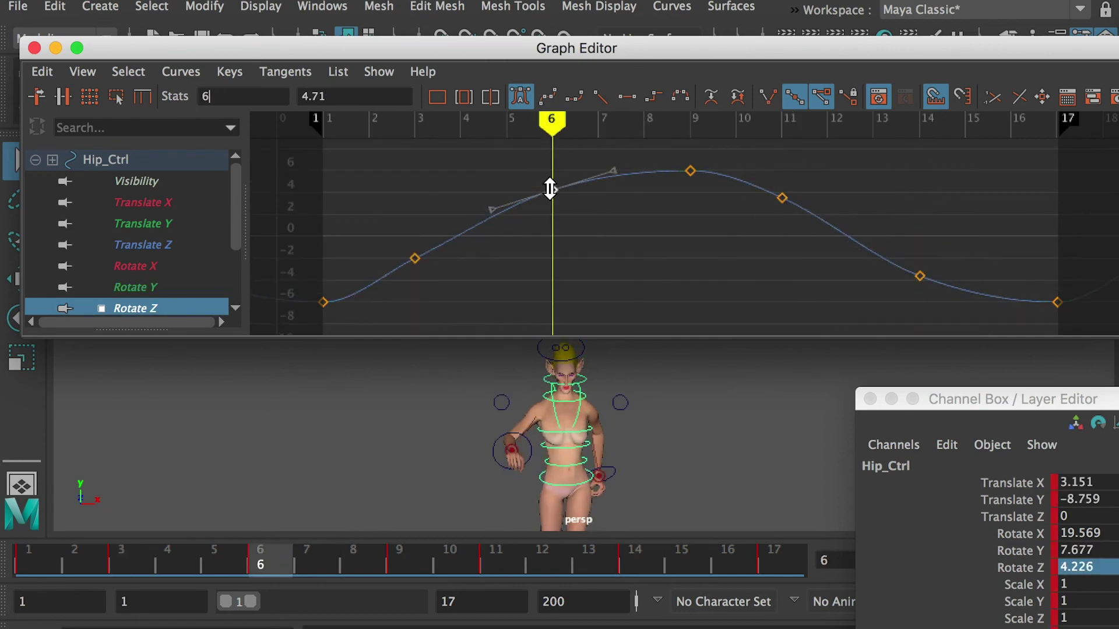
{"action": "left_click", "coordinate": [417, 124]}
{"action": "left_click", "coordinate": [415, 258]}
{"action": "middle_click_drag", "start_coordinate": [416, 258], "coordinate": [417, 269]}
{"action": "left_click_drag", "start_coordinate": [451, 136], "coordinate": [1101, 175]}
Inspect the curves of Spine2_Ctrl and Spine1_Ctrl and play back the run cycle
{"action": "left_click", "coordinate": [658, 454]}
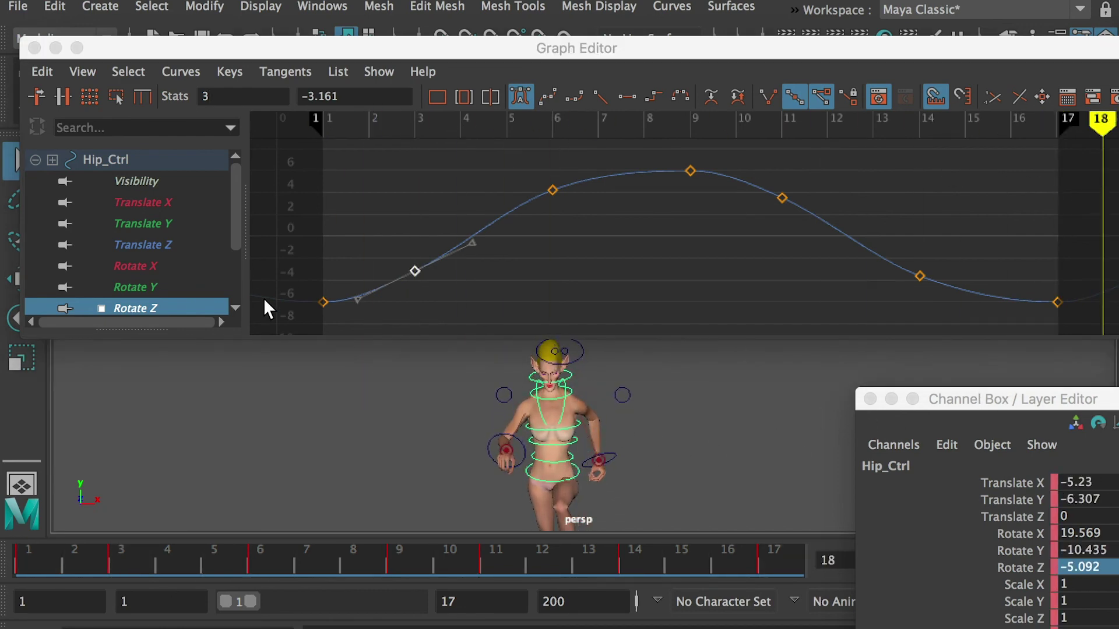
{"action": "mouse_move", "coordinate": [232, 233]}
{"action": "left_mouse_down"}
{"action": "mouse_move", "coordinate": [232, 244]}
{"action": "mouse_move", "coordinate": [235, 222]}
{"action": "left_mouse_up"}
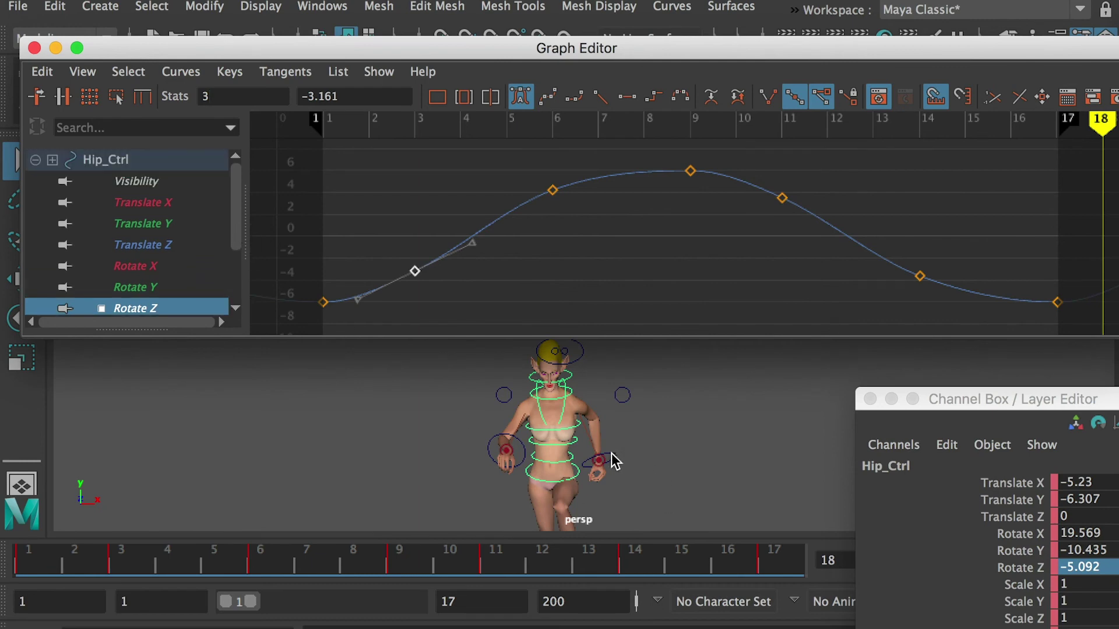
{"action": "left_click", "coordinate": [555, 433]}
{"action": "left_click", "coordinate": [565, 442]}
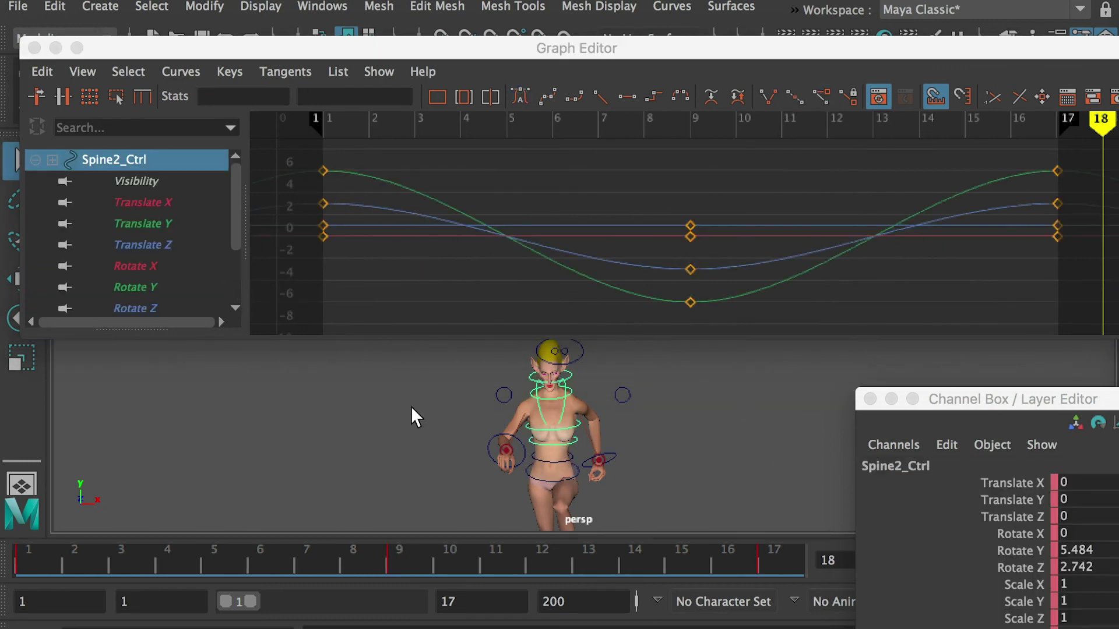
{"action": "left_click", "coordinate": [580, 419]}
{"action": "left_click", "coordinate": [581, 421]}
{"action": "left_click_drag", "start_coordinate": [981, 393], "coordinate": [1118, 419]}
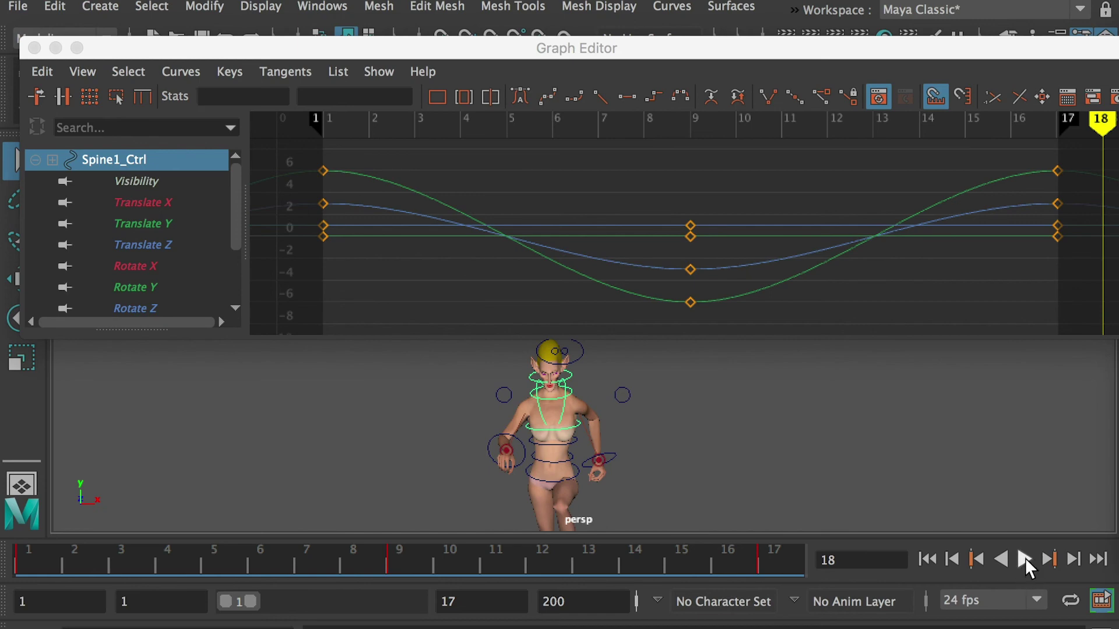
{"action": "left_click", "coordinate": [1024, 559]}
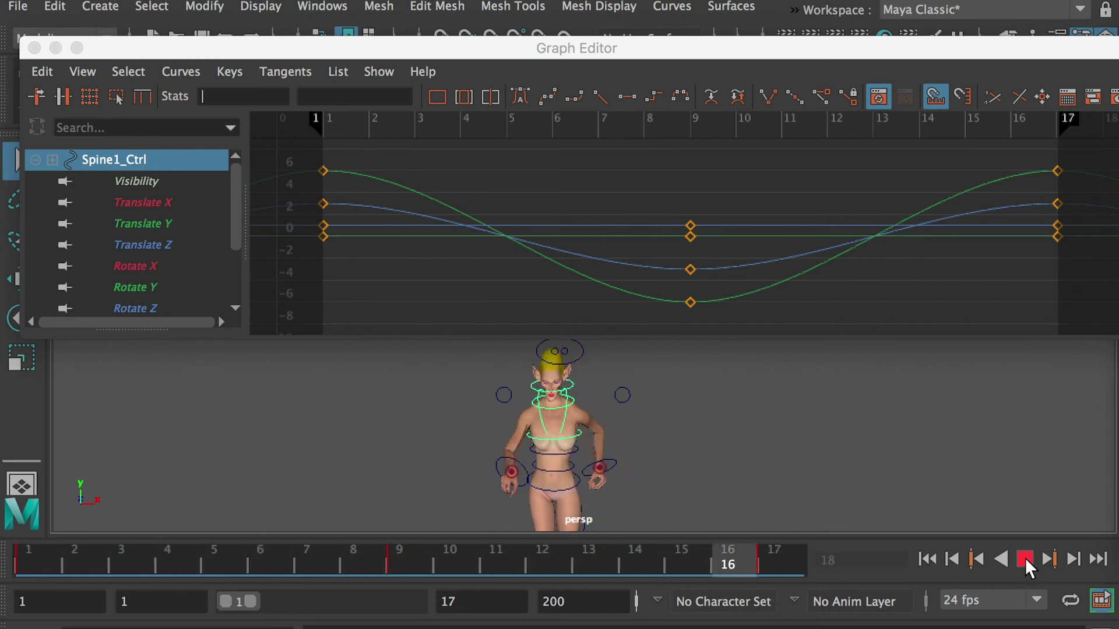
{"action": "middle_click_drag", "start_coordinate": [676, 468], "coordinate": [675, 356], "text": "alt"}
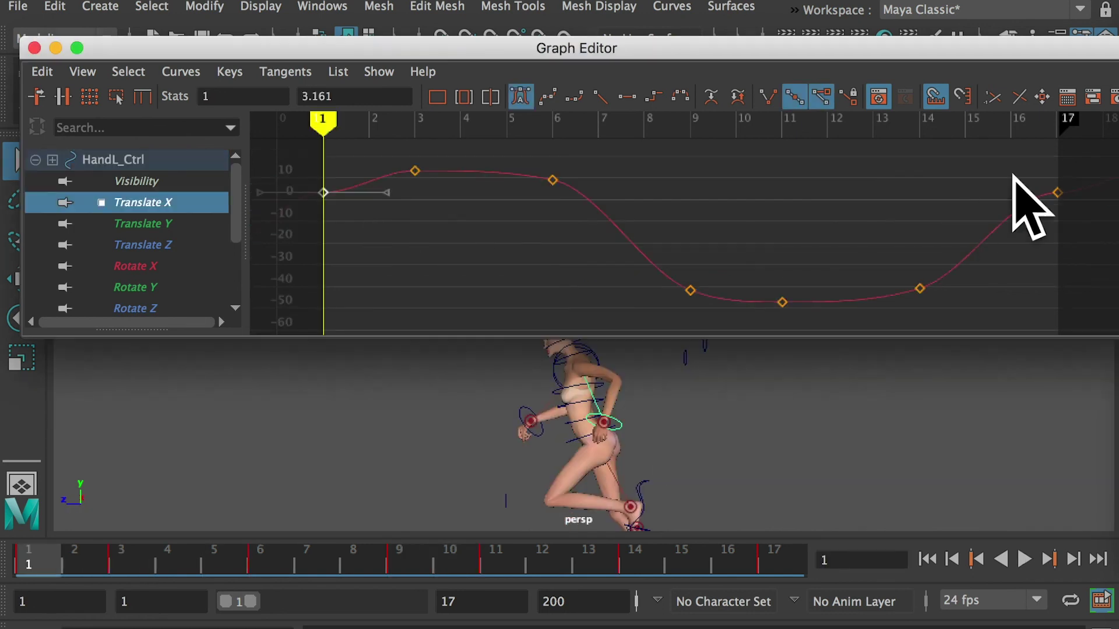
On HandL_Ctrl's Translate X curve, slope the frame 1 and 17 tangents upward and raise the frame 3 key
{"action": "left_click", "coordinate": [1056, 193]}
{"action": "middle_click_drag", "start_coordinate": [995, 193], "coordinate": [984, 228]}
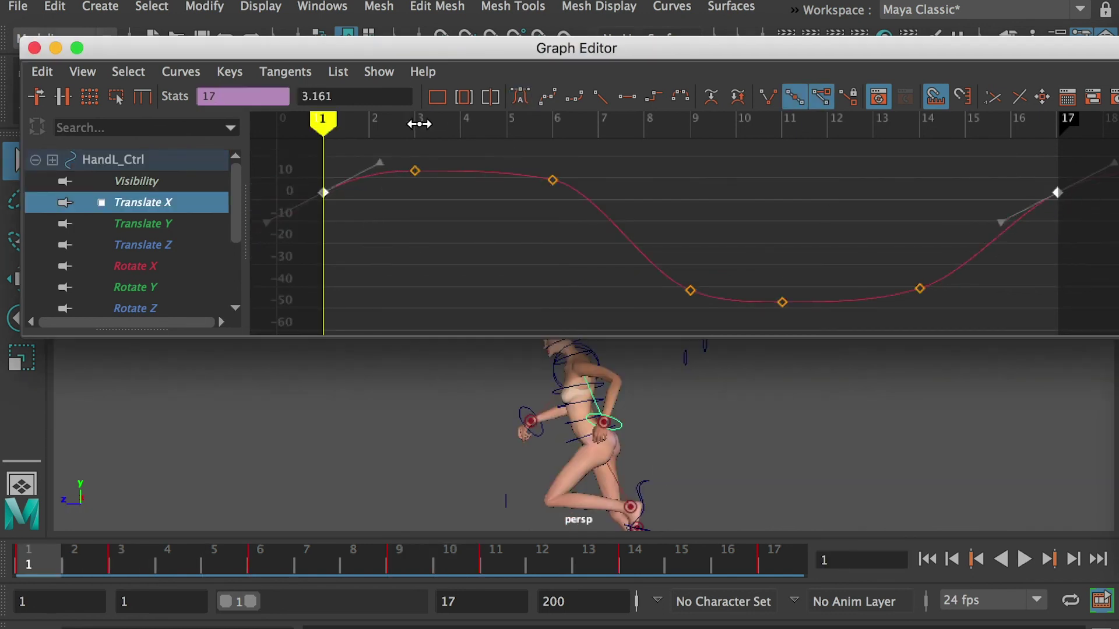
{"action": "left_click", "coordinate": [418, 122]}
{"action": "left_click", "coordinate": [415, 169]}
{"action": "middle_click_drag", "start_coordinate": [416, 167], "coordinate": [420, 154], "text": "shift"}
Lower HandL_Ctrl's Translate X keys, frame 6 to about 6 and frame 11 slightly
{"action": "left_click", "coordinate": [552, 122]}
{"action": "left_click", "coordinate": [552, 180]}
{"action": "middle_click_drag", "start_coordinate": [552, 180], "coordinate": [552, 186], "text": "shift"}
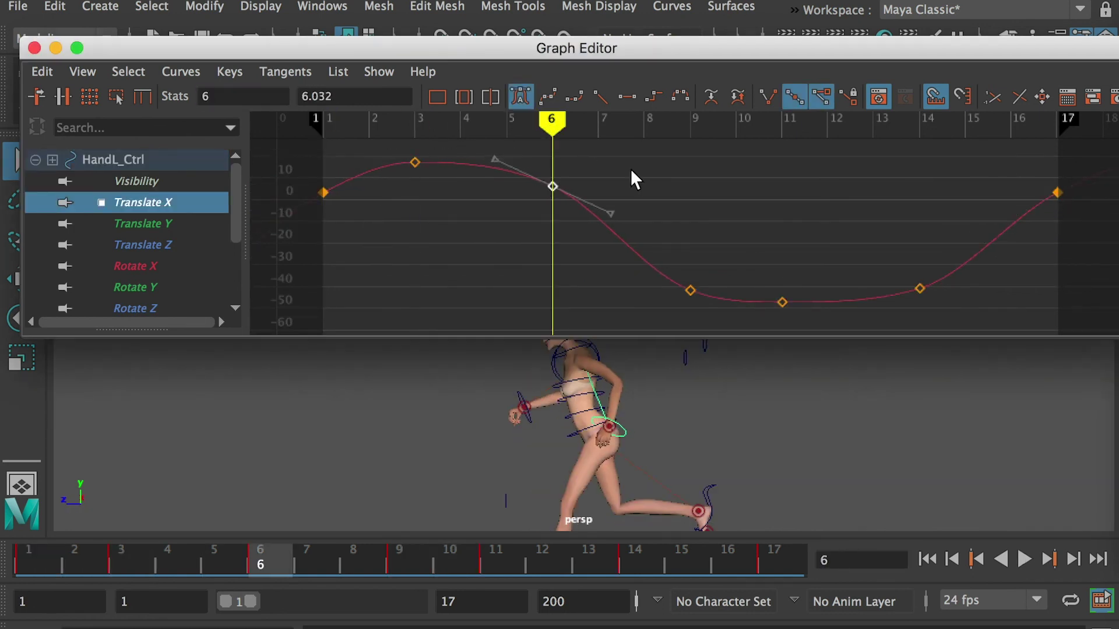
{"action": "left_click", "coordinate": [781, 122]}
{"action": "left_click", "coordinate": [782, 302]}
{"action": "middle_click_drag", "start_coordinate": [783, 303], "coordinate": [783, 307], "text": "shift"}
Raise HandL_Ctrl's Translate X keys, frame 9 to about -35.4 and frame 14 slightly
{"action": "left_click", "coordinate": [695, 122]}
{"action": "left_click", "coordinate": [690, 290]}
{"action": "middle_click_drag", "start_coordinate": [690, 288], "coordinate": [701, 274], "text": "shift"}
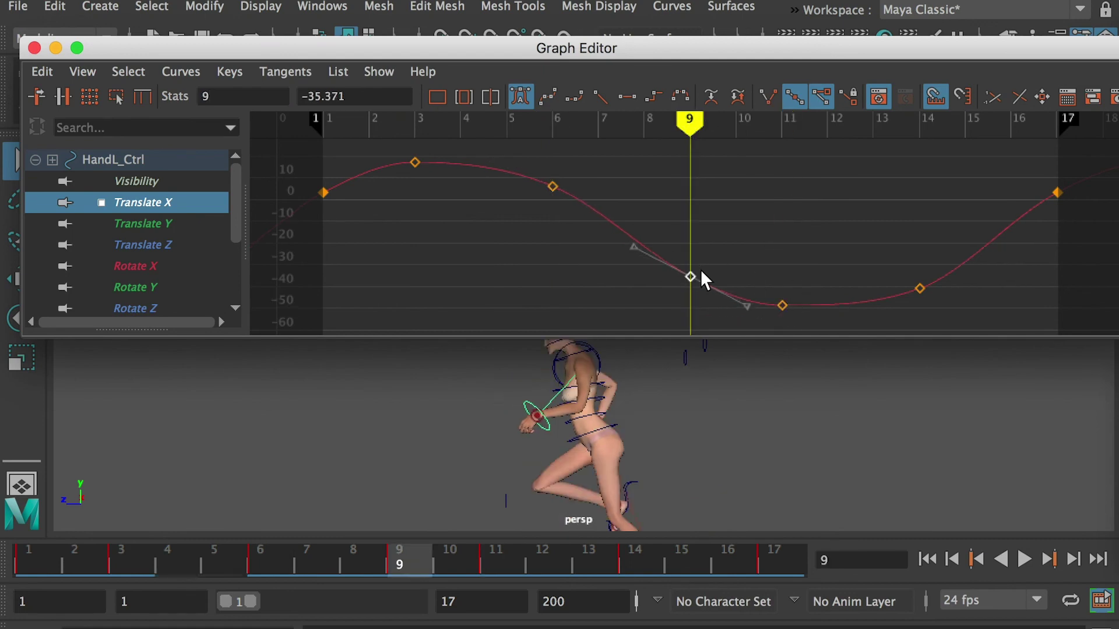
{"action": "left_click", "coordinate": [917, 122]}
{"action": "left_click", "coordinate": [920, 288]}
{"action": "middle_click_drag", "start_coordinate": [919, 287], "coordinate": [919, 282], "text": "shift"}
Select the frame 1 and 17 keys on HandL_Ctrl's Translate Y curve and slope their tangents upward
{"action": "left_click", "coordinate": [136, 221]}
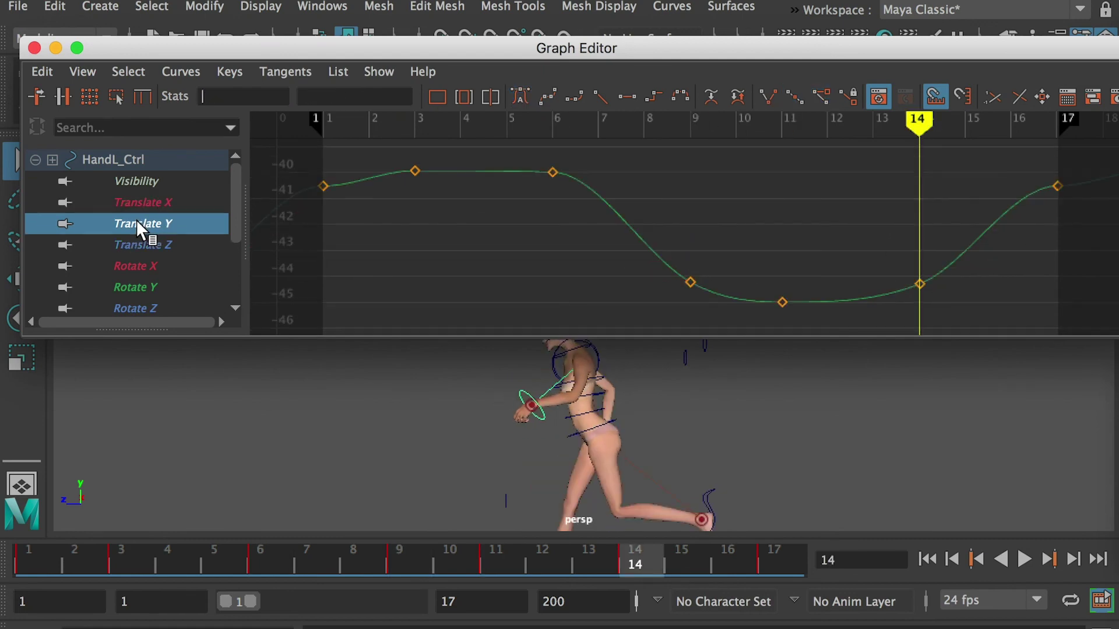
{"action": "left_click", "coordinate": [423, 128]}
{"action": "left_click_drag", "start_coordinate": [304, 152], "coordinate": [345, 205]}
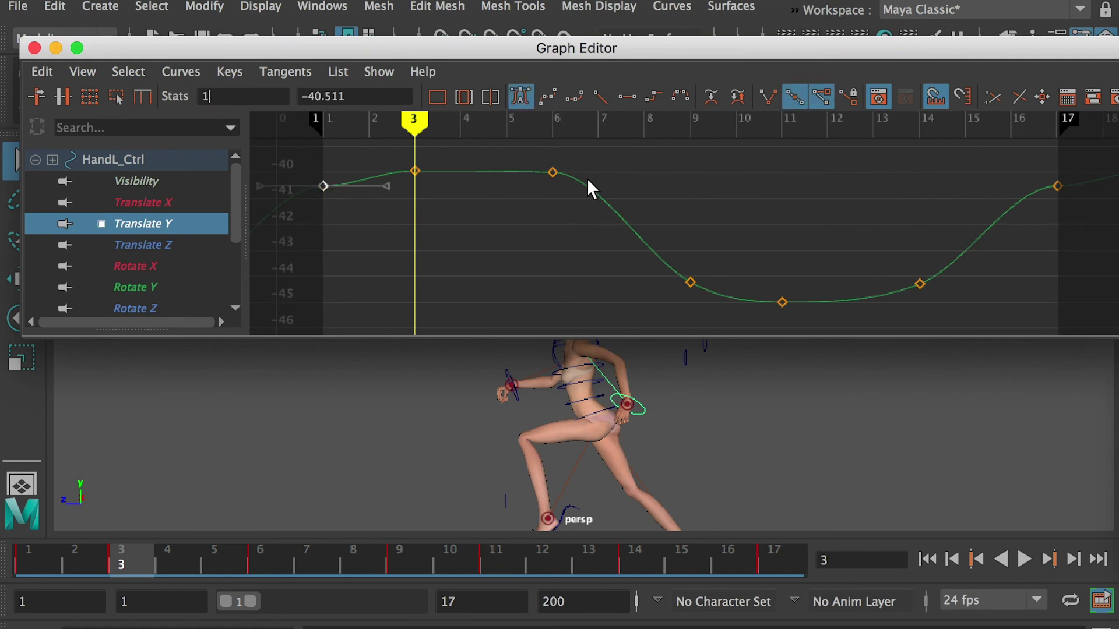
{"action": "left_click_drag", "start_coordinate": [1030, 168], "coordinate": [1083, 208], "text": "shift"}
{"action": "left_click", "coordinate": [335, 134]}
{"action": "left_click_drag", "start_coordinate": [254, 219], "coordinate": [254, 221], "text": "shift"}
{"action": "middle_click_drag", "start_coordinate": [385, 185], "coordinate": [414, 151]}
On HandL_Ctrl's Translate Y curve, raise the frame 3 key and lower the frame 6 key
{"action": "left_click", "coordinate": [413, 128]}
{"action": "left_click", "coordinate": [413, 167]}
{"action": "left_click", "coordinate": [551, 127]}
{"action": "left_click", "coordinate": [553, 172]}
{"action": "mouse_move", "coordinate": [555, 170]}
{"action": "middle_mouse_down", "text": "shift"}
{"action": "mouse_move", "coordinate": [534, 174]}
{"action": "mouse_move", "coordinate": [551, 163]}
{"action": "mouse_move", "coordinate": [549, 186]}
{"action": "middle_mouse_up", "text": "shift"}
On HandL_Ctrl's Translate Y curve, lower the frame 11 key slightly and raise the frame 14 key to about -44
{"action": "left_click", "coordinate": [780, 129]}
{"action": "left_click", "coordinate": [782, 301]}
{"action": "middle_click_drag", "start_coordinate": [781, 302], "coordinate": [780, 308], "text": "shift"}
{"action": "left_click", "coordinate": [919, 125]}
{"action": "left_click", "coordinate": [920, 283]}
{"action": "middle_click_drag", "start_coordinate": [919, 281], "coordinate": [919, 273], "text": "shift"}
Check HandL_Ctrl's Translate Z curve by scrubbing through the early frames of the cycle
{"action": "left_click", "coordinate": [167, 244]}
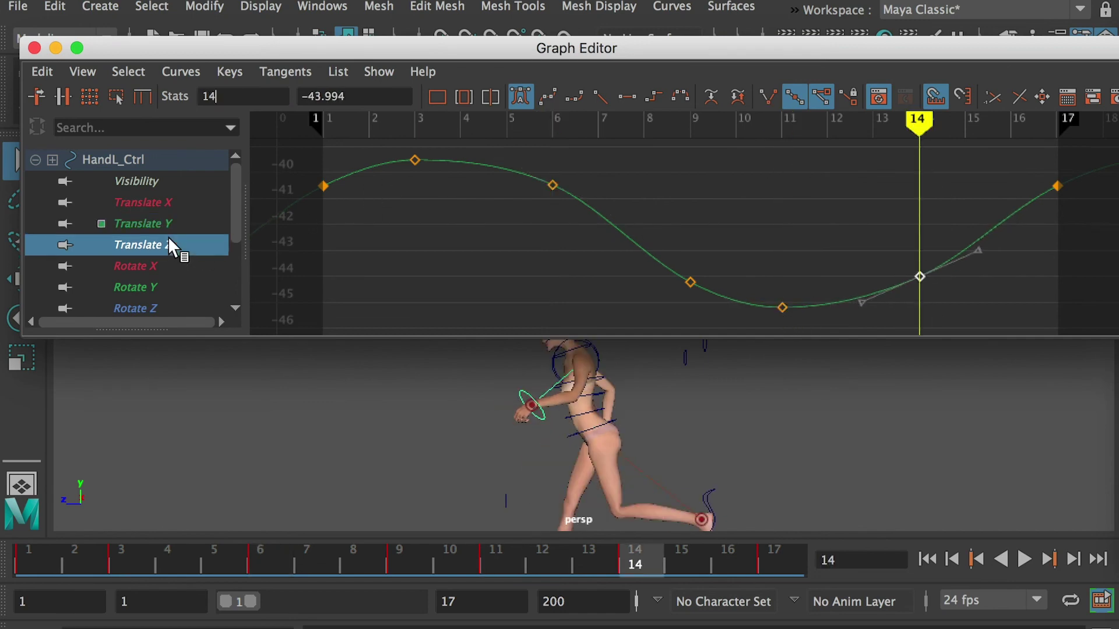
{"action": "left_click_drag", "start_coordinate": [449, 125], "coordinate": [429, 125]}
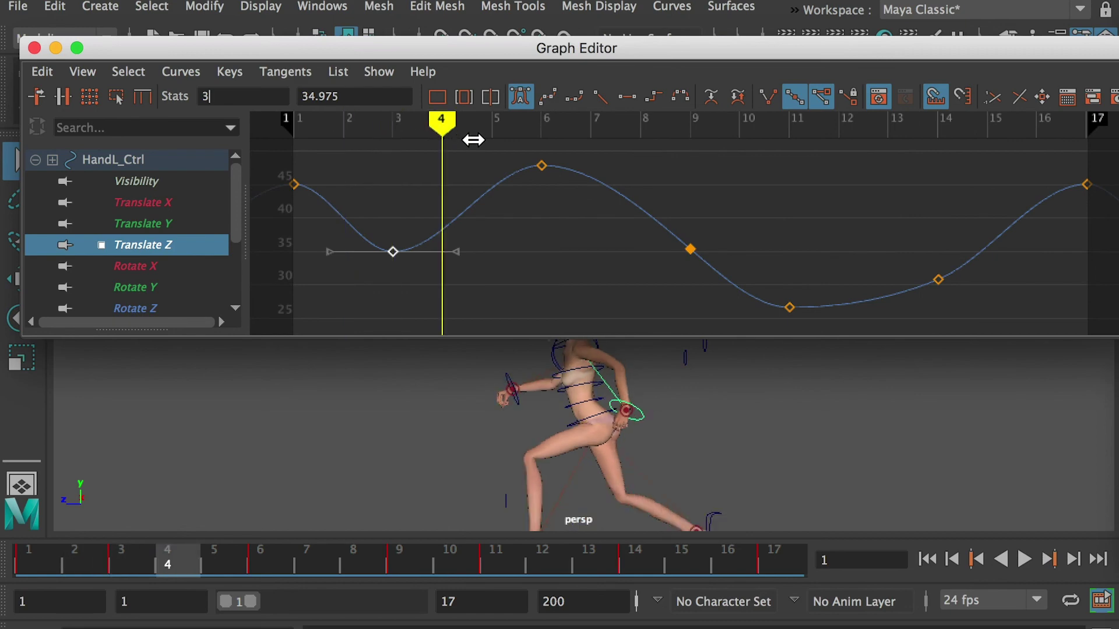
{"action": "mouse_move", "coordinate": [474, 138]}
{"action": "left_mouse_down"}
{"action": "mouse_move", "coordinate": [629, 152]}
{"action": "mouse_move", "coordinate": [884, 202]}
{"action": "mouse_move", "coordinate": [1066, 210]}
{"action": "mouse_move", "coordinate": [781, 238]}
{"action": "mouse_move", "coordinate": [302, 187]}
{"action": "mouse_move", "coordinate": [242, 194]}
{"action": "left_mouse_up"}
Lower HandL_Ctrl's Rotate X keys at frames 1 and 17 to about 70.2 and slope their tangents upward
{"action": "mouse_move", "coordinate": [330, 199]}
{"action": "left_mouse_down"}
{"action": "mouse_move", "coordinate": [887, 252]}
{"action": "mouse_move", "coordinate": [1089, 250]}
{"action": "mouse_move", "coordinate": [389, 164]}
{"action": "left_mouse_up"}
{"action": "key", "text": "Down"}
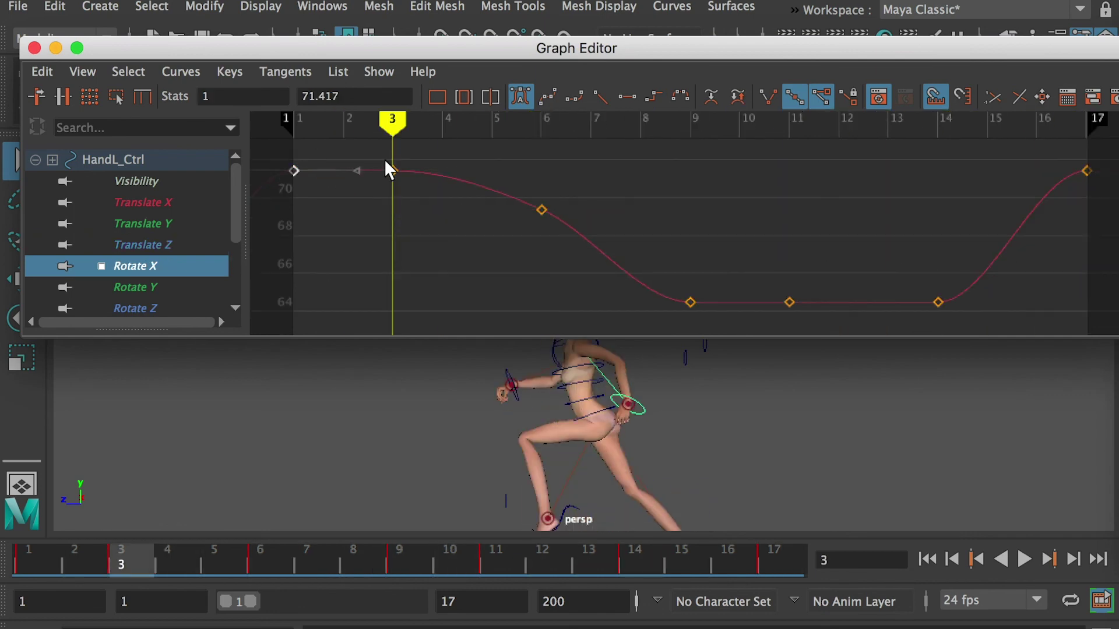
{"action": "left_click", "coordinate": [1086, 171], "text": "shift"}
{"action": "key", "text": "comma"}
{"action": "middle_click_drag", "start_coordinate": [286, 186], "coordinate": [291, 193], "text": "shift"}
{"action": "middle_click_drag", "start_coordinate": [357, 193], "coordinate": [352, 166]}
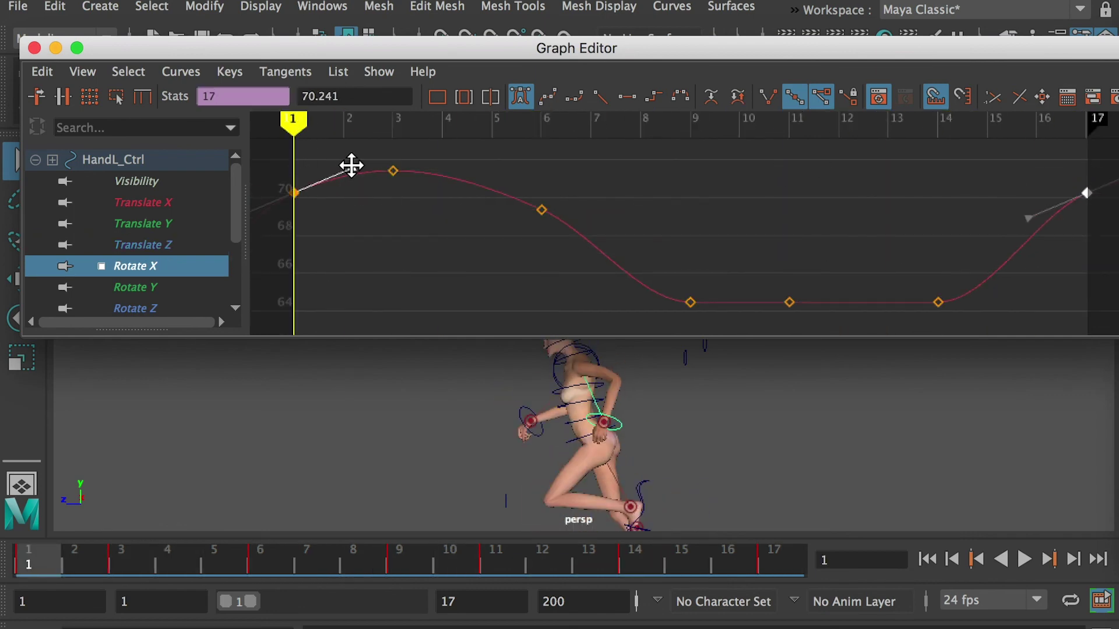
Lower HandL_Ctrl's Rotate X key at frame 11 to about 63.2 and frame the whole curve
{"action": "left_click", "coordinate": [789, 124]}
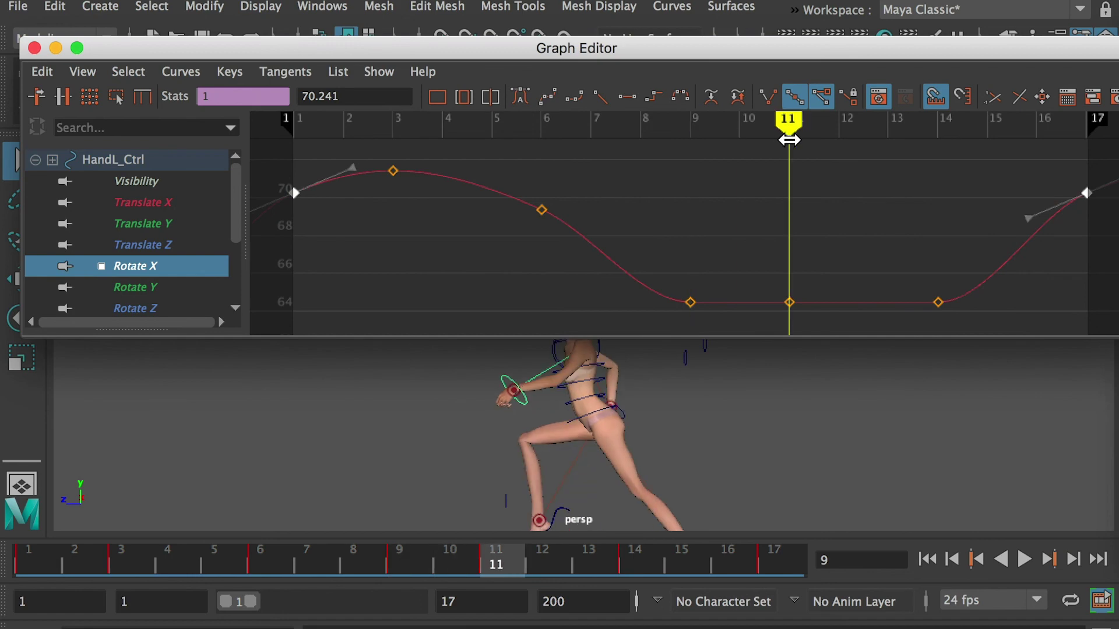
{"action": "left_click", "coordinate": [789, 302]}
{"action": "middle_click_drag", "start_coordinate": [789, 302], "coordinate": [784, 319], "text": "shift"}
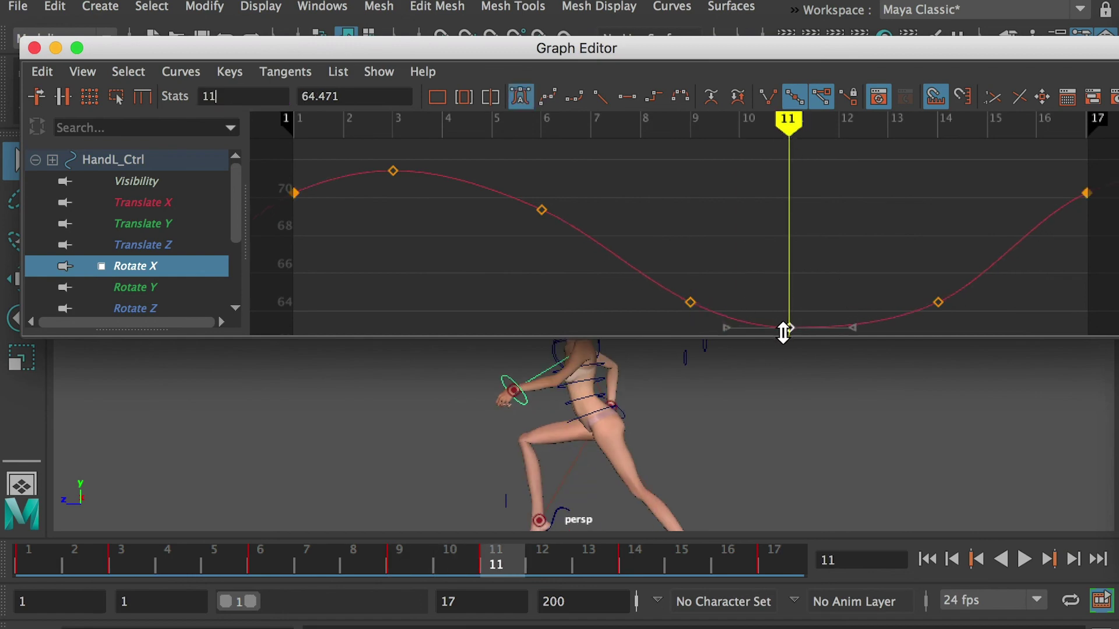
{"action": "key", "text": "a"}
Raise HandL_Ctrl's Rotate Y key at frame 3 above the frame 1 key to form the curve's peak
{"action": "left_click", "coordinate": [142, 288]}
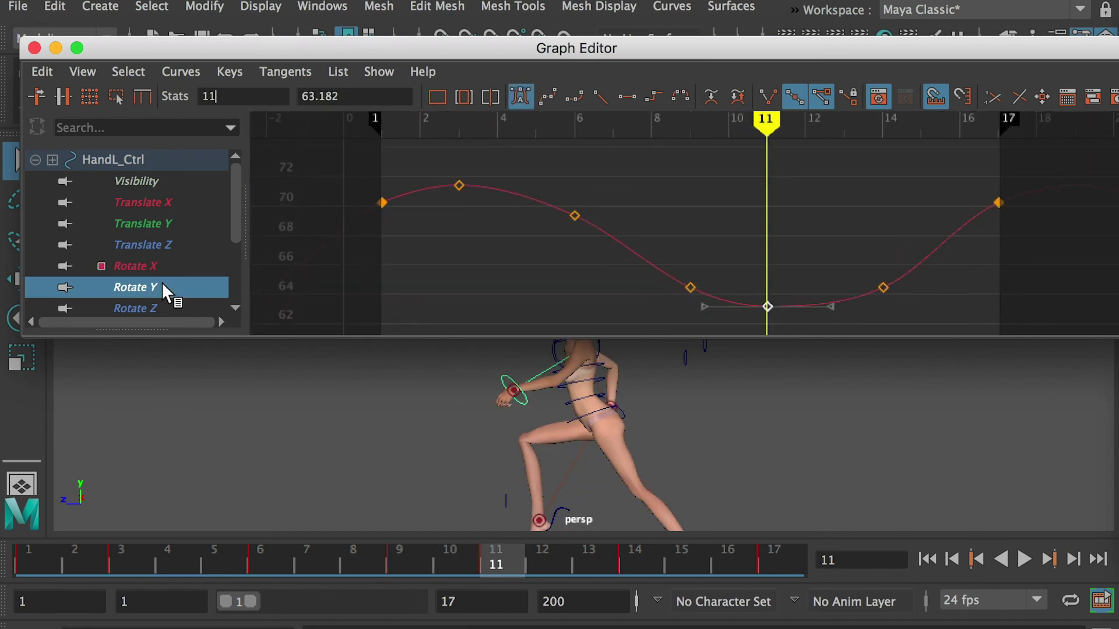
{"action": "left_click", "coordinate": [459, 134]}
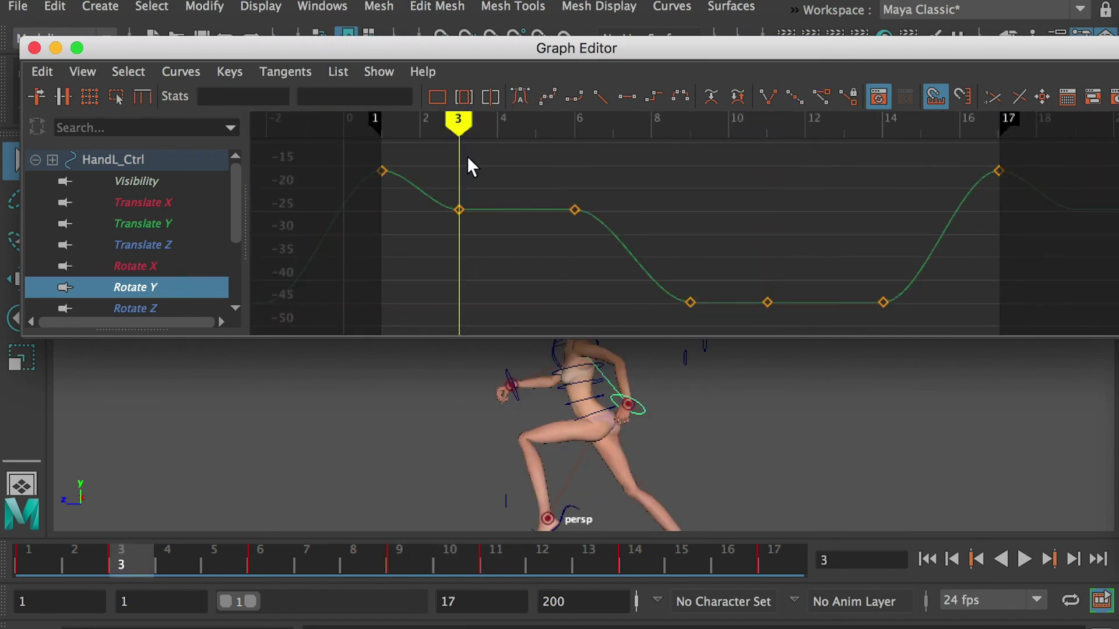
{"action": "left_click", "coordinate": [459, 210]}
{"action": "middle_click_drag", "start_coordinate": [459, 209], "coordinate": [465, 159], "text": "shift"}
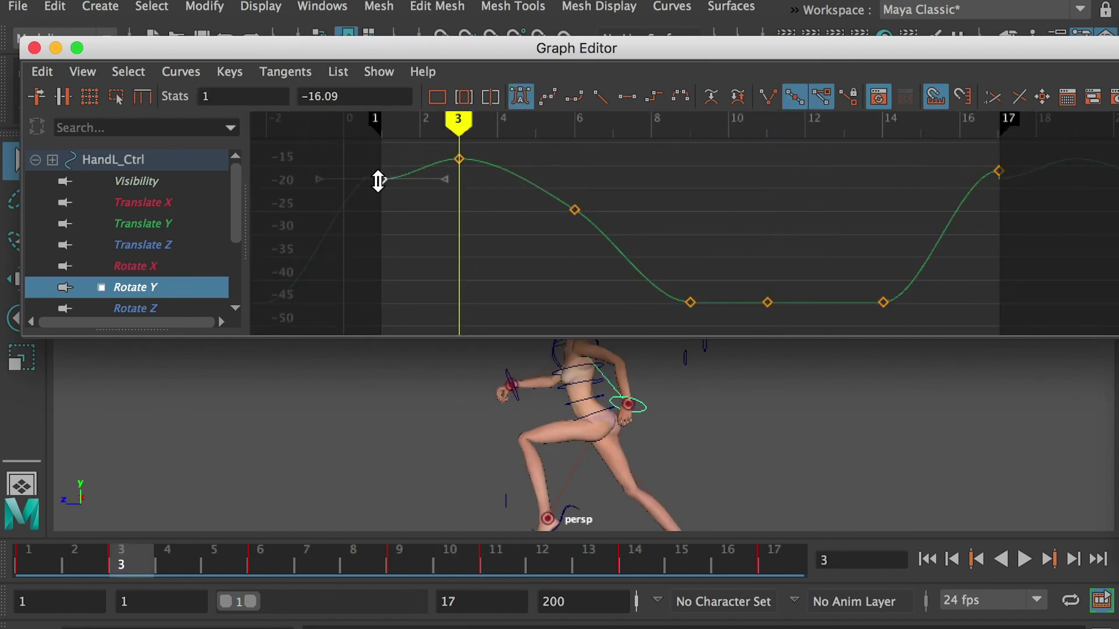
Undo the frame 1-only shift, lower HandL_Ctrl's Rotate Y keys at frames 1 and 17 to about -20, and slope their tangents upward
{"action": "key", "text": "super+z"}
{"action": "left_click", "coordinate": [383, 124]}
{"action": "left_click", "coordinate": [999, 170], "text": "shift"}
{"action": "middle_click_drag", "start_coordinate": [380, 170], "coordinate": [378, 188], "text": "shift"}
{"action": "middle_click_drag", "start_coordinate": [319, 189], "coordinate": [315, 235]}
On HandL_Ctrl's Rotate Y curve, lower the frame 11 key and raise the frame 6 key to about -23
{"action": "left_click", "coordinate": [767, 123]}
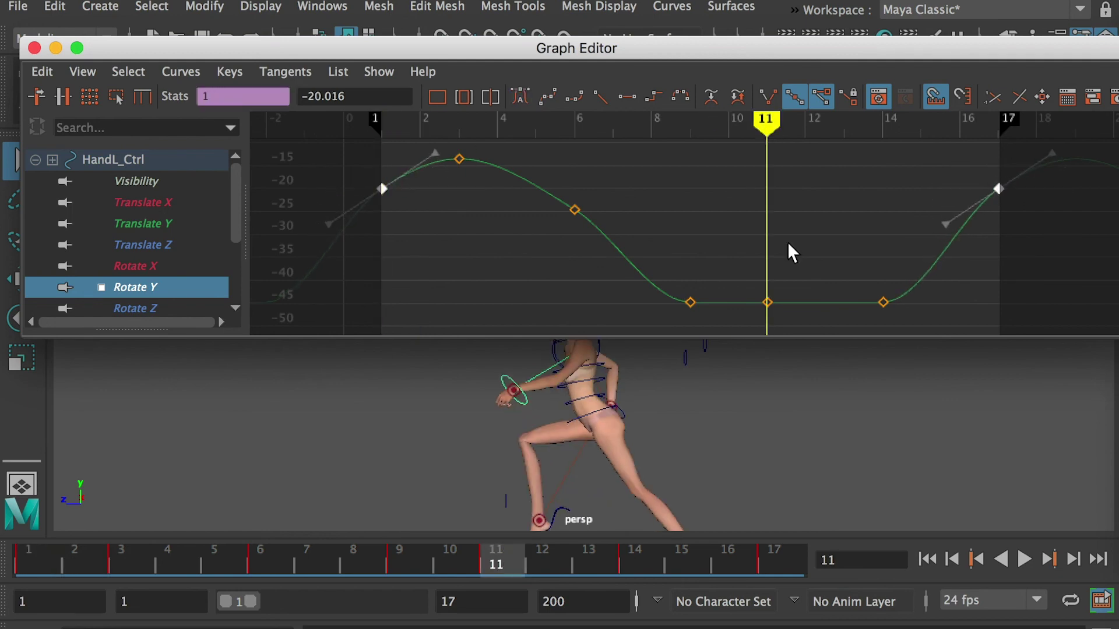
{"action": "left_click", "coordinate": [767, 303]}
{"action": "middle_click_drag", "start_coordinate": [767, 303], "coordinate": [765, 321], "text": "shift"}
{"action": "left_click", "coordinate": [574, 124]}
{"action": "left_click", "coordinate": [575, 210]}
{"action": "middle_click_drag", "start_coordinate": [575, 209], "coordinate": [575, 201], "text": "shift"}
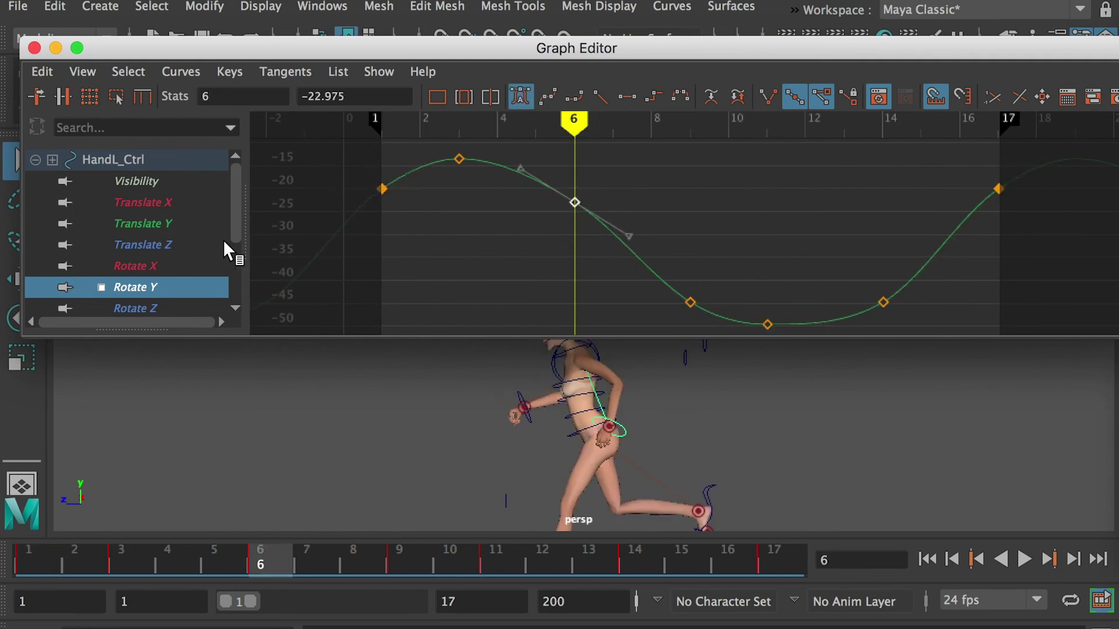
Lower HandL_Ctrl's Rotate Z key at frame 3 to about 4.4
{"action": "left_click", "coordinate": [150, 300]}
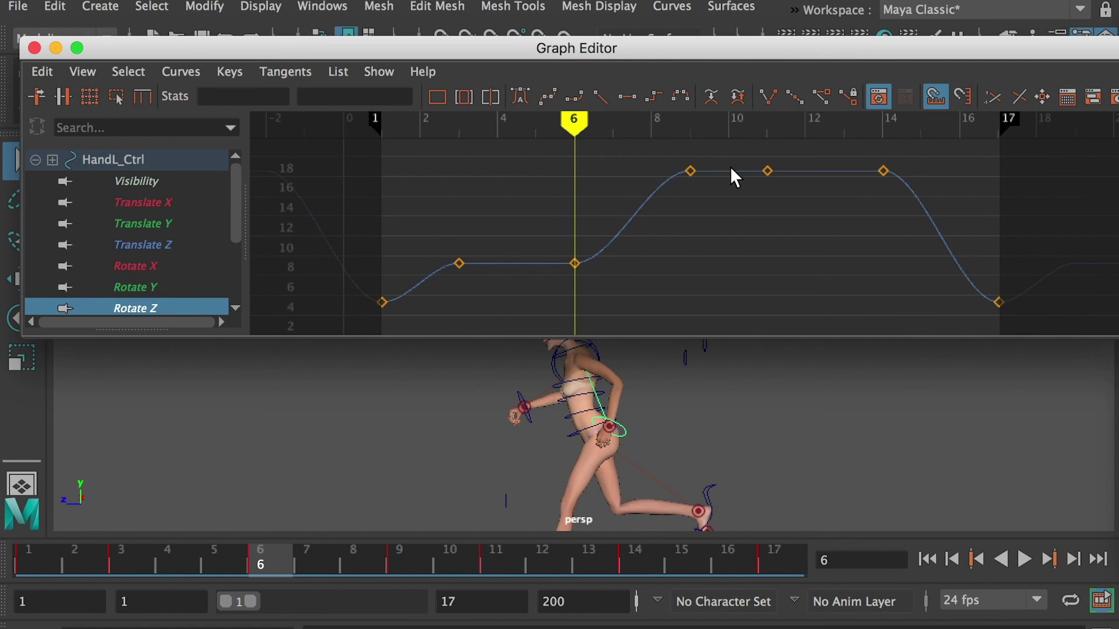
{"action": "left_click", "coordinate": [459, 124]}
{"action": "left_click_drag", "start_coordinate": [438, 242], "coordinate": [502, 267]}
{"action": "middle_click_drag", "start_coordinate": [455, 266], "coordinate": [455, 313], "text": "shift"}
{"action": "scroll", "coordinate": [452, 303], "scroll_direction": "up", "scroll_amount": 1}
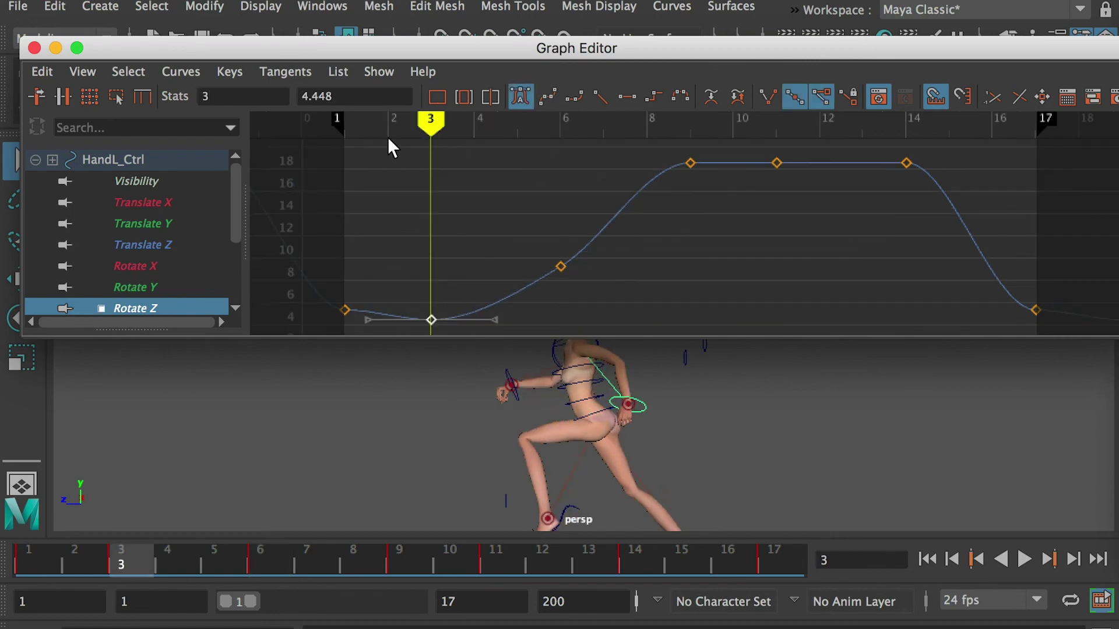
Raise HandL_Ctrl's Rotate Z keys at frames 1 and 17 to about 6.9 and slope their tangents downward
{"action": "left_click", "coordinate": [345, 124]}
{"action": "left_click", "coordinate": [343, 308]}
{"action": "middle_click_drag", "start_coordinate": [342, 302], "coordinate": [388, 319], "text": "shift"}
{"action": "left_click", "coordinate": [1034, 310], "text": "shift"}
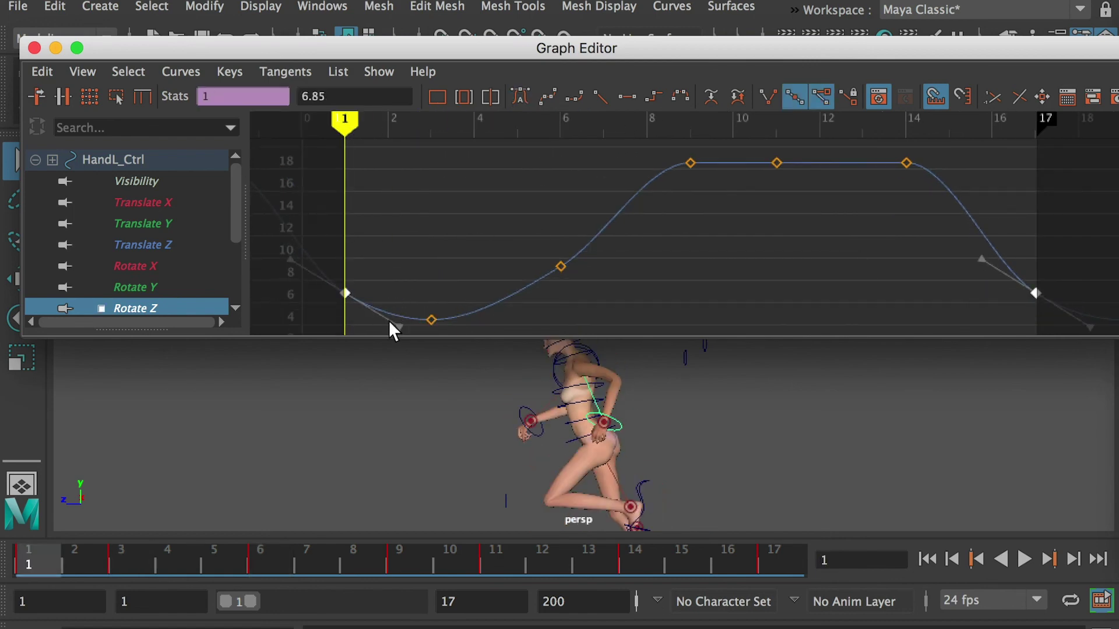
Raise HandL_Ctrl's Rotate Z key at frame 11 to about 21.4 and play back the cycle
{"action": "left_click", "coordinate": [776, 123]}
{"action": "left_click", "coordinate": [775, 165]}
{"action": "middle_click_drag", "start_coordinate": [775, 167], "coordinate": [776, 141], "text": "shift"}
{"action": "middle_click_drag", "start_coordinate": [800, 183], "coordinate": [798, 238], "text": "alt"}
{"action": "scroll", "coordinate": [798, 236], "scroll_direction": "up", "scroll_amount": 1}
{"action": "middle_click_drag", "start_coordinate": [780, 189], "coordinate": [779, 184], "text": "shift"}
{"action": "scroll", "coordinate": [909, 230], "scroll_direction": "down", "scroll_amount": 5}
{"action": "middle_click_drag", "start_coordinate": [776, 248], "coordinate": [779, 232], "text": "alt"}
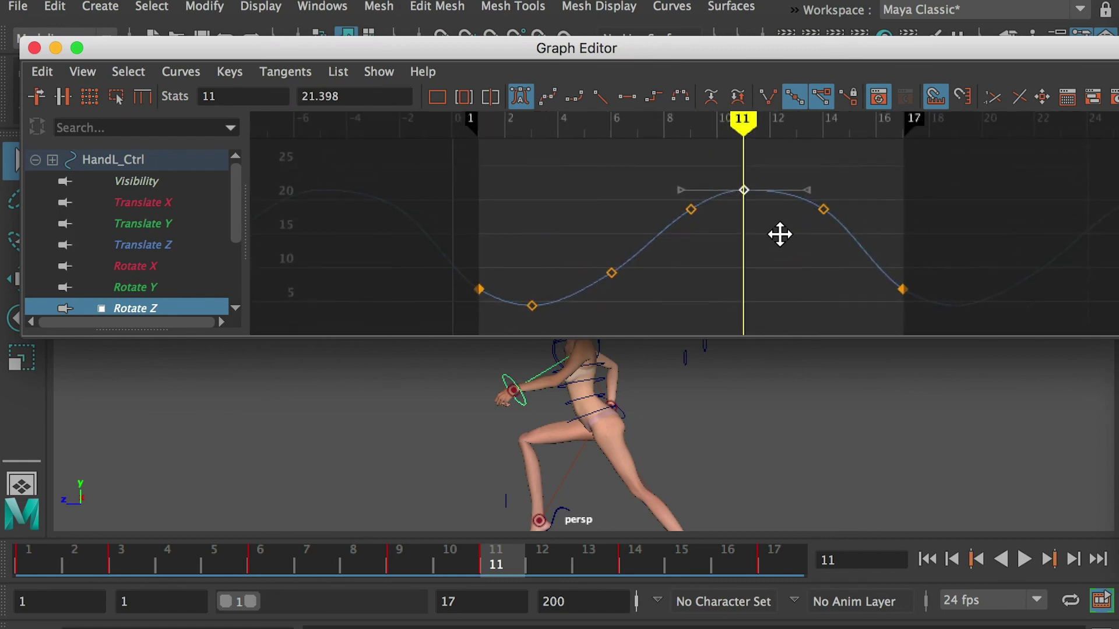
{"action": "scroll", "coordinate": [779, 232], "scroll_direction": "up", "scroll_amount": 1}
{"action": "left_click", "coordinate": [163, 198]}
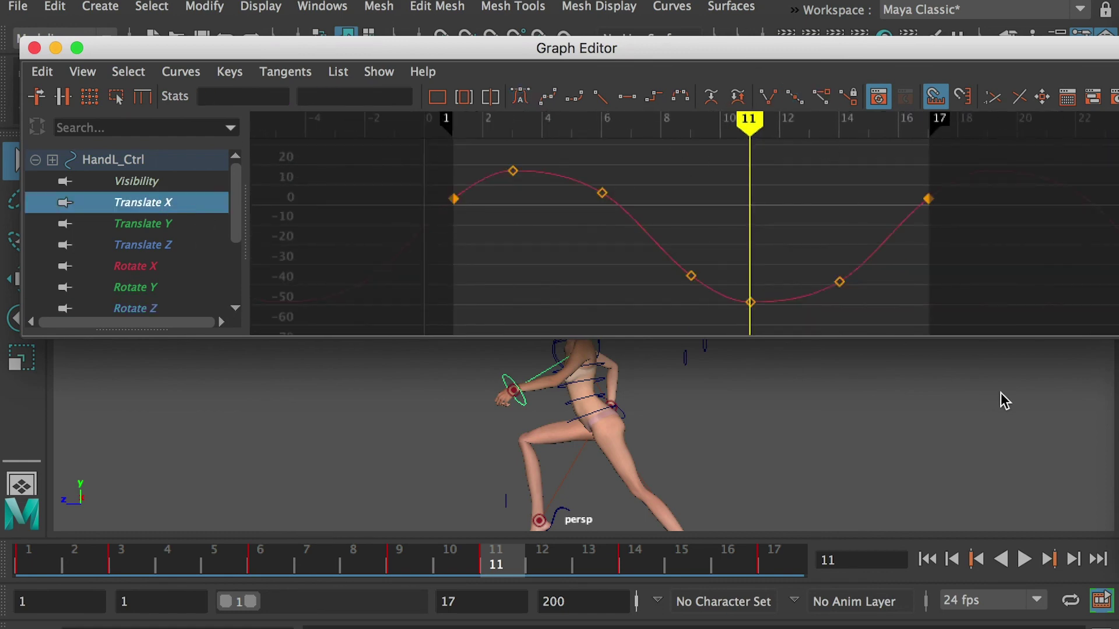
{"action": "left_click", "coordinate": [1021, 556]}
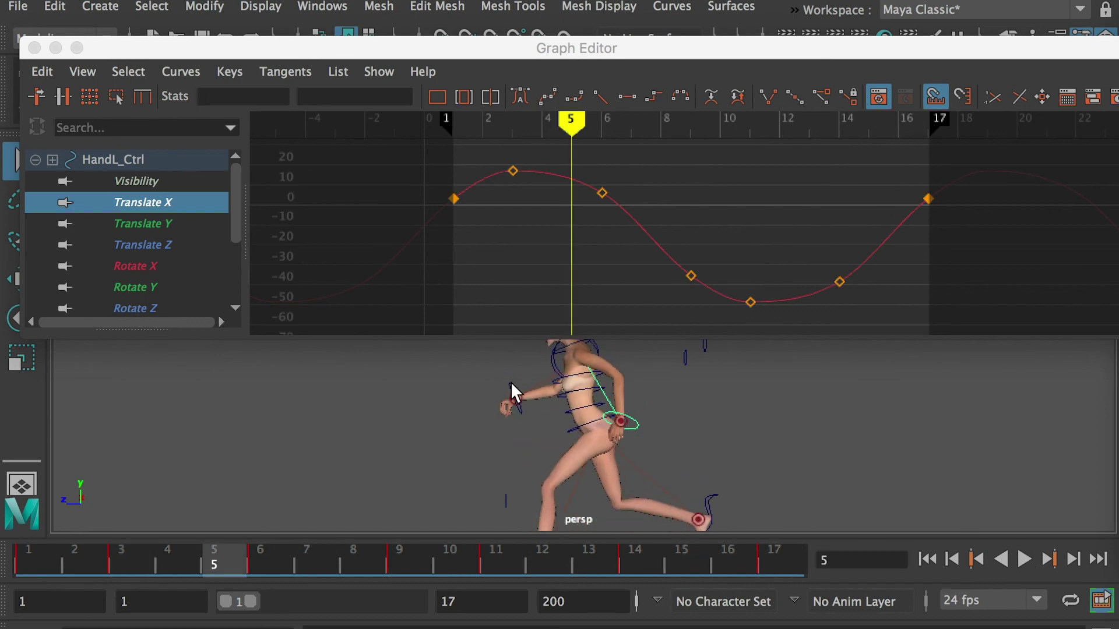
On HandR_Ctrl's Translate X curve, slope the end tangents upward, raise the frame 3 key and lower the frame 11 key to about -14.6
{"action": "left_click", "coordinate": [510, 382]}
{"action": "left_click", "coordinate": [152, 183]}
{"action": "left_click", "coordinate": [155, 202]}
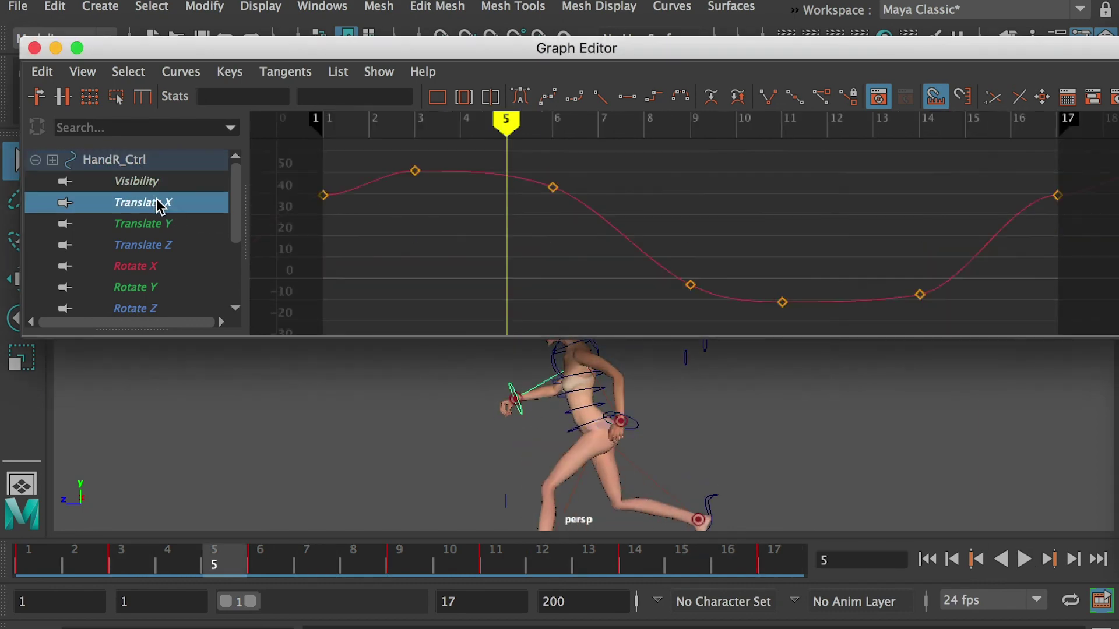
{"action": "left_click_drag", "start_coordinate": [309, 189], "coordinate": [1072, 208]}
{"action": "left_click_drag", "start_coordinate": [385, 175], "coordinate": [415, 163]}
{"action": "left_click", "coordinate": [422, 125]}
{"action": "left_click", "coordinate": [555, 133]}
{"action": "left_click_drag", "start_coordinate": [555, 133], "coordinate": [781, 125]}
{"action": "left_click", "coordinate": [781, 302]}
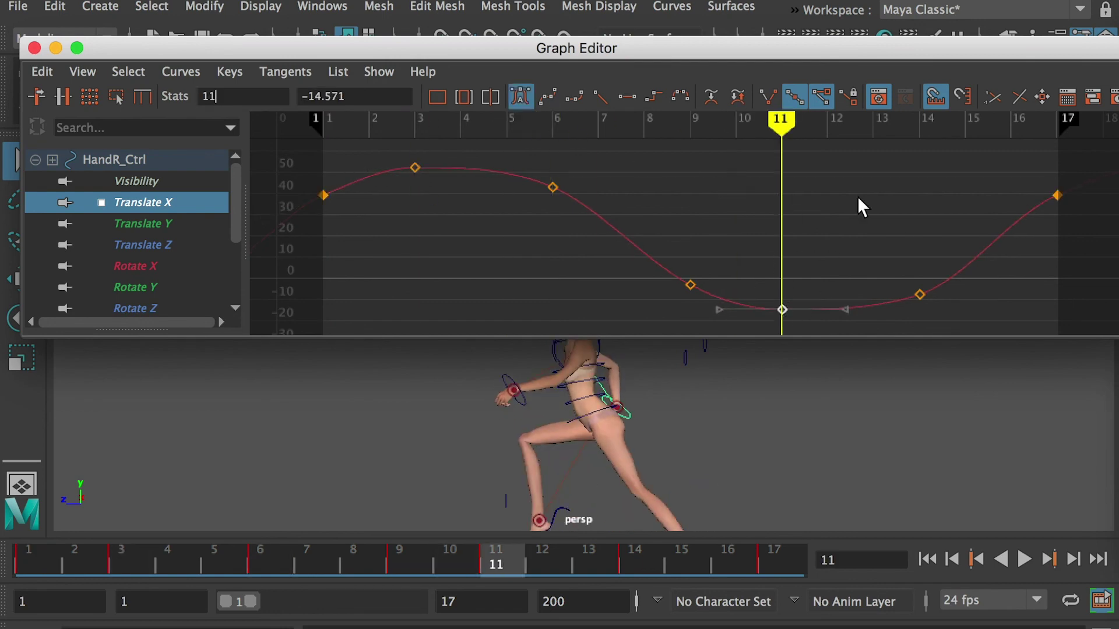
On HandR_Ctrl's Translate Y curve, raise the frame 3 key and lower the frame 11 key to round the peak and valley
{"action": "left_click", "coordinate": [143, 224]}
{"action": "left_click", "coordinate": [416, 127]}
{"action": "left_click_drag", "start_coordinate": [416, 232], "coordinate": [418, 174], "text": "shift"}
{"action": "left_click", "coordinate": [782, 124]}
{"action": "left_click_drag", "start_coordinate": [760, 282], "coordinate": [810, 326]}
{"action": "left_click", "coordinate": [920, 125]}
{"action": "left_click", "coordinate": [920, 295]}
Lower HandR_Ctrl's Translate Y keys at frames 1 and 17 below the frame 3 key
{"action": "left_click", "coordinate": [324, 124]}
{"action": "left_click", "coordinate": [323, 171]}
{"action": "left_click", "coordinate": [1057, 171], "text": "shift"}
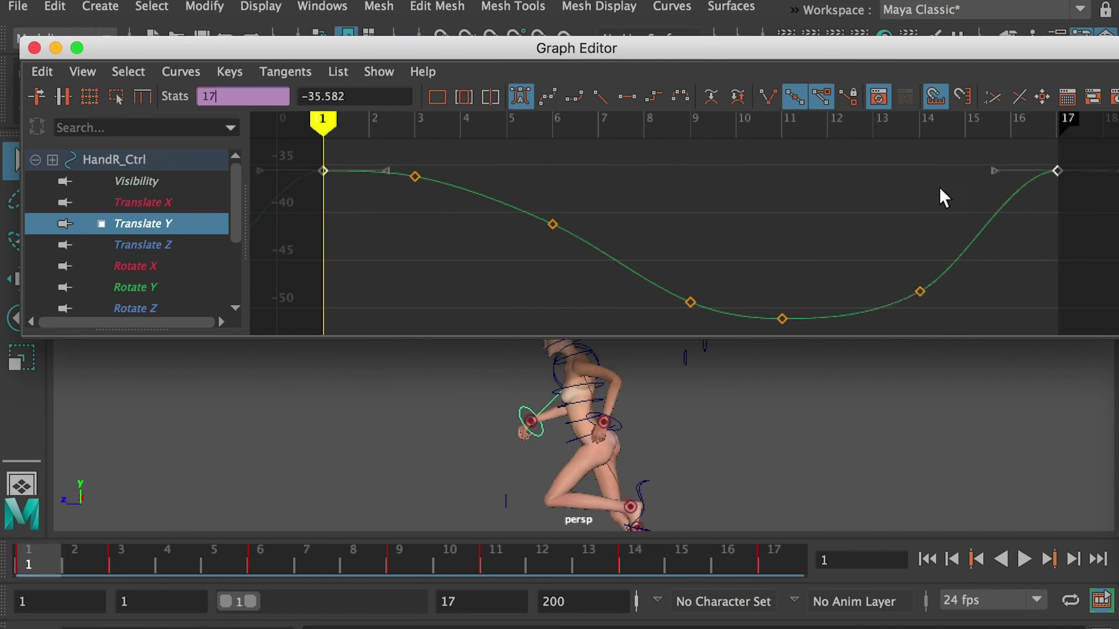
{"action": "left_click_drag", "start_coordinate": [320, 170], "coordinate": [307, 219], "text": "shift"}
Lower HandR_Ctrl's Translate Z keys at frames 1 and 17 and slope their tangents downward
{"action": "left_click", "coordinate": [143, 245]}
{"action": "left_click_drag", "start_coordinate": [1037, 174], "coordinate": [1043, 217], "text": "shift"}
{"action": "left_click", "coordinate": [389, 202]}
{"action": "middle_click_drag", "start_coordinate": [386, 196], "coordinate": [354, 233]}
{"action": "left_click_drag", "start_coordinate": [317, 123], "coordinate": [309, 145]}
{"action": "key", "text": "super+z"}
{"action": "middle_click_drag", "start_coordinate": [321, 202], "coordinate": [320, 220], "text": "shift"}
{"action": "middle_click_drag", "start_coordinate": [386, 217], "coordinate": [373, 252]}
Lower HandR_Ctrl's Translate Z key at frame 6 to smooth the curve
{"action": "left_click_drag", "start_coordinate": [309, 124], "coordinate": [542, 187]}
{"action": "left_click", "coordinate": [554, 237]}
{"action": "middle_click_drag", "start_coordinate": [555, 239], "coordinate": [552, 270], "text": "shift"}
{"action": "left_click_drag", "start_coordinate": [562, 155], "coordinate": [276, 225]}
Raise HandR_Ctrl's Rotate X key at frame 11 above the frame 9 and 14 keys
{"action": "left_click", "coordinate": [135, 267]}
{"action": "left_click_drag", "start_coordinate": [278, 123], "coordinate": [783, 146]}
{"action": "left_click", "coordinate": [782, 171]}
{"action": "middle_click_drag", "start_coordinate": [782, 170], "coordinate": [786, 142], "text": "shift"}
On HandR_Ctrl's Rotate X curve, lower the frame 3 key slightly and raise the frame 6 key
{"action": "left_click_drag", "start_coordinate": [784, 123], "coordinate": [424, 136]}
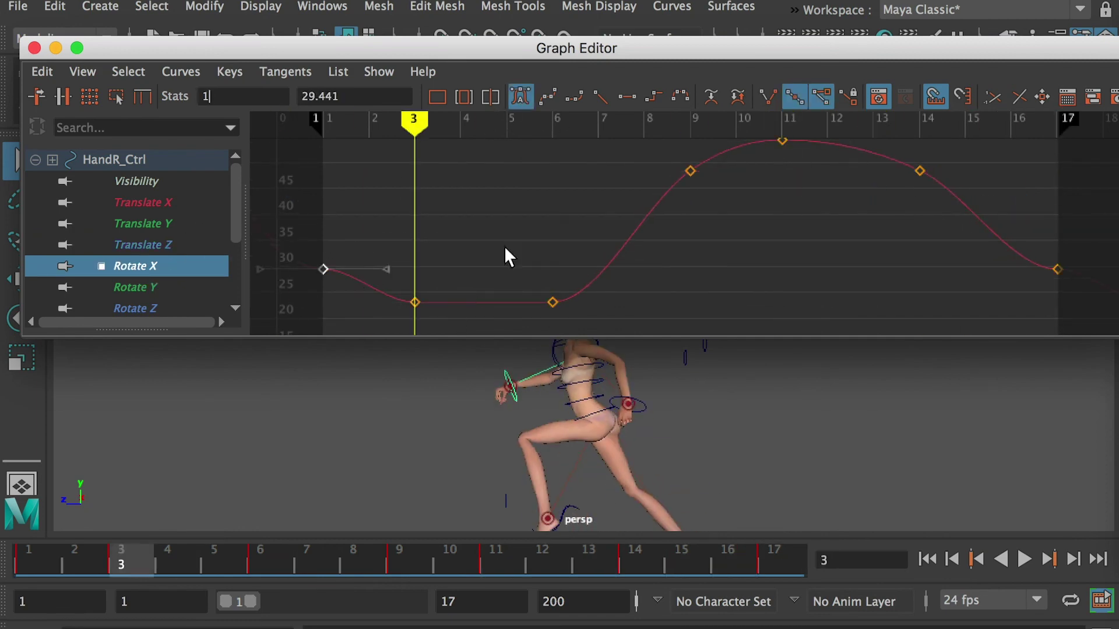
{"action": "left_click", "coordinate": [414, 303]}
{"action": "middle_click_drag", "start_coordinate": [414, 303], "coordinate": [412, 309], "text": "shift"}
{"action": "left_click_drag", "start_coordinate": [565, 164], "coordinate": [555, 170]}
{"action": "left_click", "coordinate": [553, 303]}
{"action": "middle_click_drag", "start_coordinate": [553, 303], "coordinate": [555, 276], "text": "shift"}
Lower HandR_Ctrl's Rotate Y key at frame 11 to about -6 and its frame 14 key to about -4
{"action": "left_click", "coordinate": [135, 287]}
{"action": "left_click_drag", "start_coordinate": [551, 124], "coordinate": [783, 131]}
{"action": "middle_click_drag", "start_coordinate": [783, 302], "coordinate": [782, 239], "text": "alt+shift"}
{"action": "left_click", "coordinate": [782, 240]}
{"action": "middle_click_drag", "start_coordinate": [782, 239], "coordinate": [780, 305], "text": "shift"}
{"action": "right_click_drag", "start_coordinate": [762, 309], "coordinate": [720, 297], "text": "alt"}
{"action": "middle_click_drag", "start_coordinate": [747, 276], "coordinate": [746, 294], "text": "shift"}
{"action": "left_click_drag", "start_coordinate": [617, 452], "coordinate": [588, 448], "text": "alt"}
{"action": "middle_click_drag", "start_coordinate": [747, 295], "coordinate": [746, 323], "text": "shift"}
{"action": "left_click_drag", "start_coordinate": [565, 440], "coordinate": [513, 438], "text": "alt"}
{"action": "middle_click_drag", "start_coordinate": [747, 322], "coordinate": [747, 267], "text": "shift"}
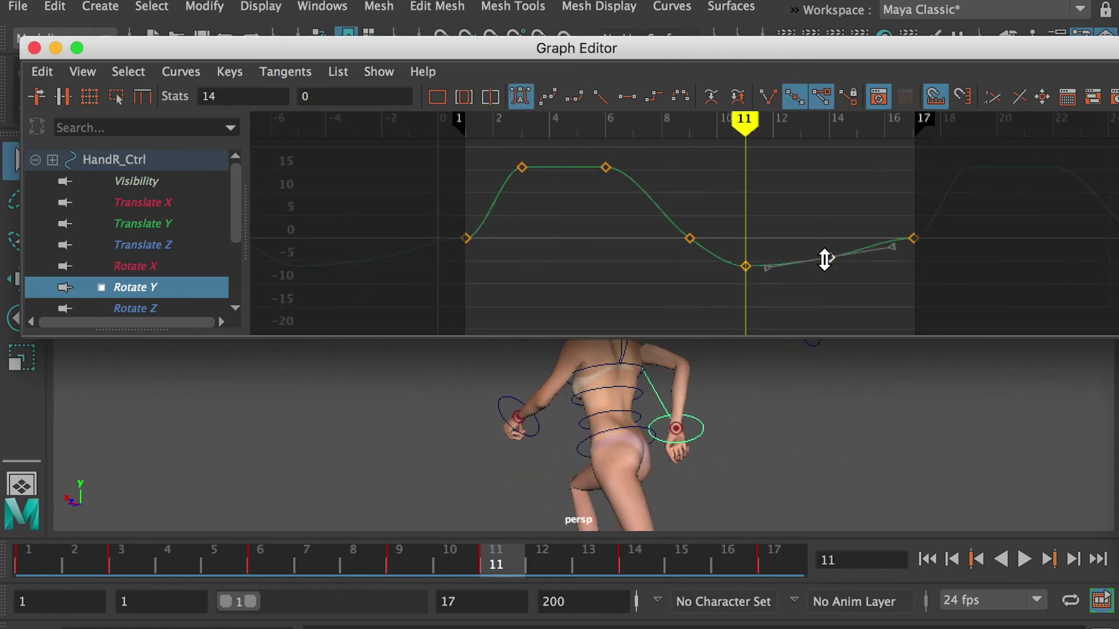
On HandR_Ctrl's Rotate Y curve, raise the frame 6 key and lower the frame 3 key to about 14.5
{"action": "left_click", "coordinate": [613, 129]}
{"action": "left_click_drag", "start_coordinate": [827, 396], "coordinate": [583, 397], "text": "alt"}
{"action": "left_click", "coordinate": [605, 168]}
{"action": "middle_click_drag", "start_coordinate": [615, 204], "coordinate": [627, 243], "text": "alt"}
{"action": "mouse_move", "coordinate": [627, 244]}
{"action": "right_mouse_down", "text": "alt"}
{"action": "mouse_move", "coordinate": [606, 245]}
{"action": "mouse_move", "coordinate": [641, 239]}
{"action": "right_mouse_up", "text": "alt"}
{"action": "middle_click_drag", "start_coordinate": [613, 203], "coordinate": [613, 188], "text": "shift"}
{"action": "left_click_drag", "start_coordinate": [557, 130], "coordinate": [522, 131]}
{"action": "left_click", "coordinate": [523, 203]}
{"action": "middle_click_drag", "start_coordinate": [522, 203], "coordinate": [522, 212], "text": "shift"}
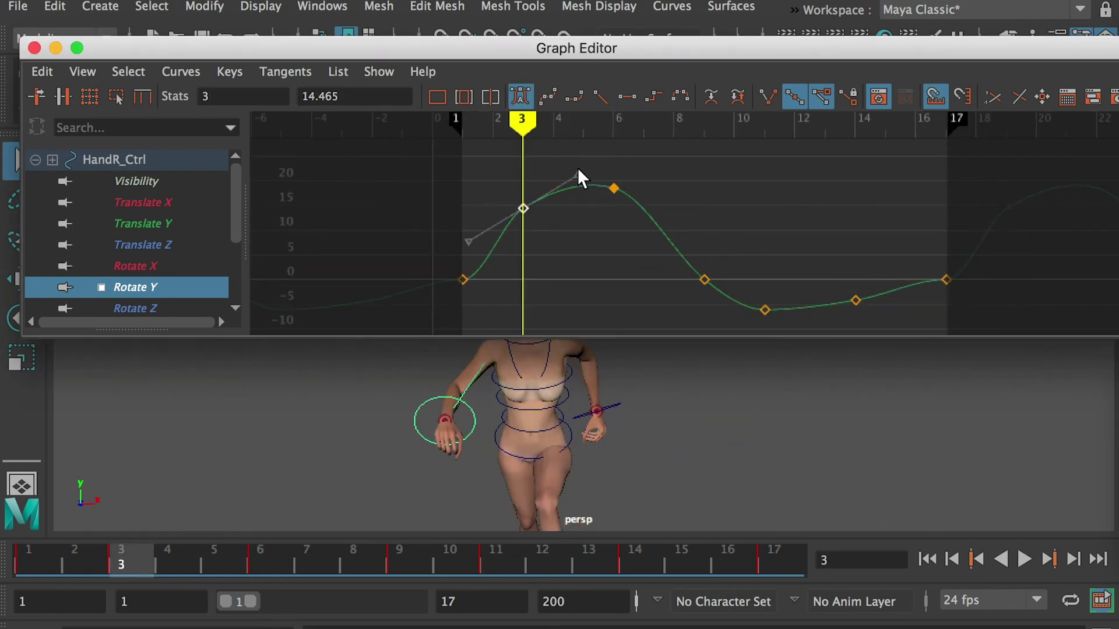
{"action": "left_click_drag", "start_coordinate": [578, 170], "coordinate": [578, 164]}
Raise HandR_Ctrl's Rotate Y keys at frames 1, 9 and 17 to about 3.4 and adjust the frame 9 tangent
{"action": "left_click_drag", "start_coordinate": [762, 132], "coordinate": [711, 134]}
{"action": "left_click", "coordinate": [705, 279]}
{"action": "left_click", "coordinate": [946, 281], "text": "shift"}
{"action": "left_click", "coordinate": [463, 279], "text": "shift"}
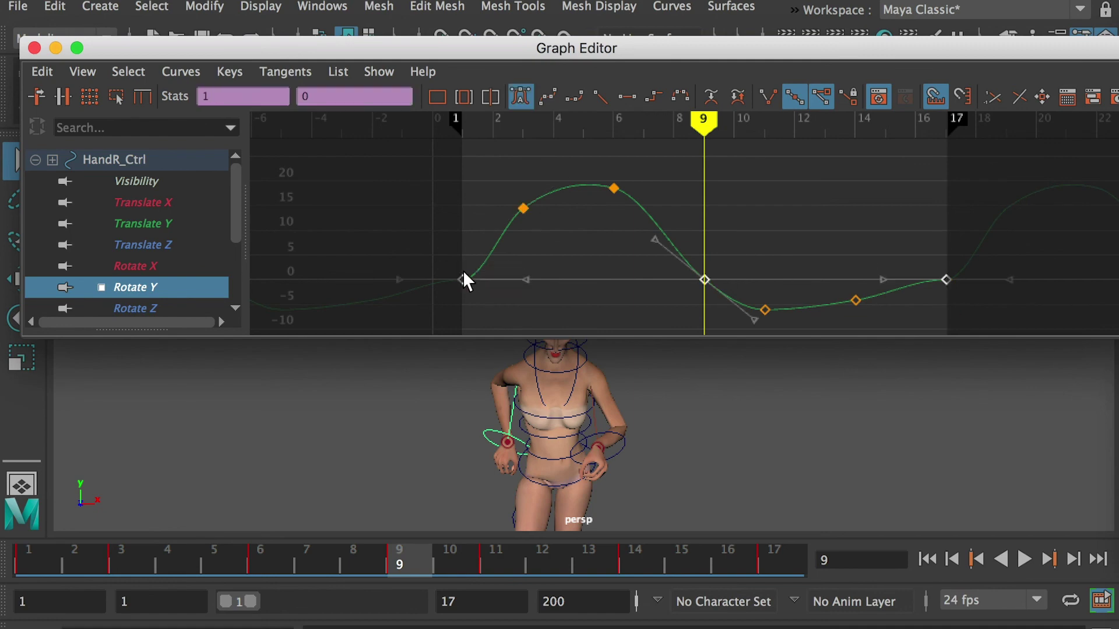
{"action": "middle_click_drag", "start_coordinate": [463, 275], "coordinate": [463, 258], "text": "shift"}
{"action": "left_click", "coordinate": [714, 249]}
{"action": "left_click", "coordinate": [705, 263]}
{"action": "left_click_drag", "start_coordinate": [753, 302], "coordinate": [745, 310]}
Raise HandR_Ctrl's Rotate Y keys at frames 11 and 14 slightly and select the frame 17 key
{"action": "left_click", "coordinate": [764, 129]}
{"action": "left_click", "coordinate": [764, 309]}
{"action": "mouse_move", "coordinate": [765, 310]}
{"action": "middle_mouse_down", "text": "shift"}
{"action": "mouse_move", "coordinate": [764, 233]}
{"action": "mouse_move", "coordinate": [761, 308]}
{"action": "middle_mouse_up", "text": "shift"}
{"action": "left_click_drag", "start_coordinate": [765, 129], "coordinate": [854, 130]}
{"action": "left_click", "coordinate": [854, 299]}
{"action": "left_click", "coordinate": [946, 128]}
{"action": "left_click", "coordinate": [946, 263]}
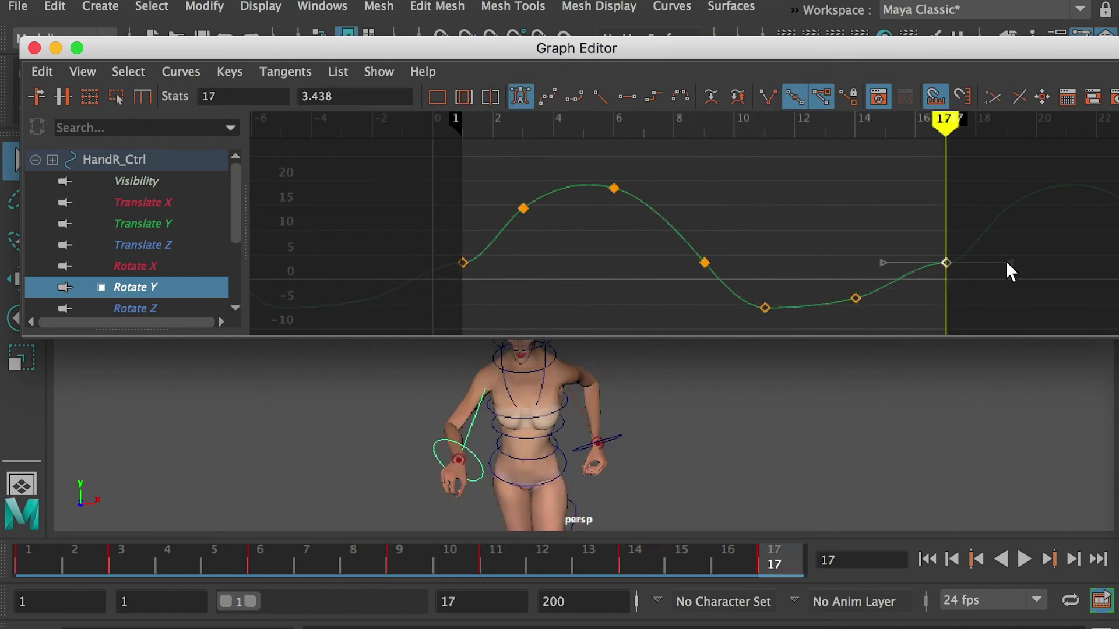
On HandR_Ctrl's Rotate Z curve, raise the frame 14 key to about -54 and lower the frame 9 key to about -72
{"action": "left_click_drag", "start_coordinate": [768, 174], "coordinate": [788, 218]}
{"action": "left_click", "coordinate": [149, 309]}
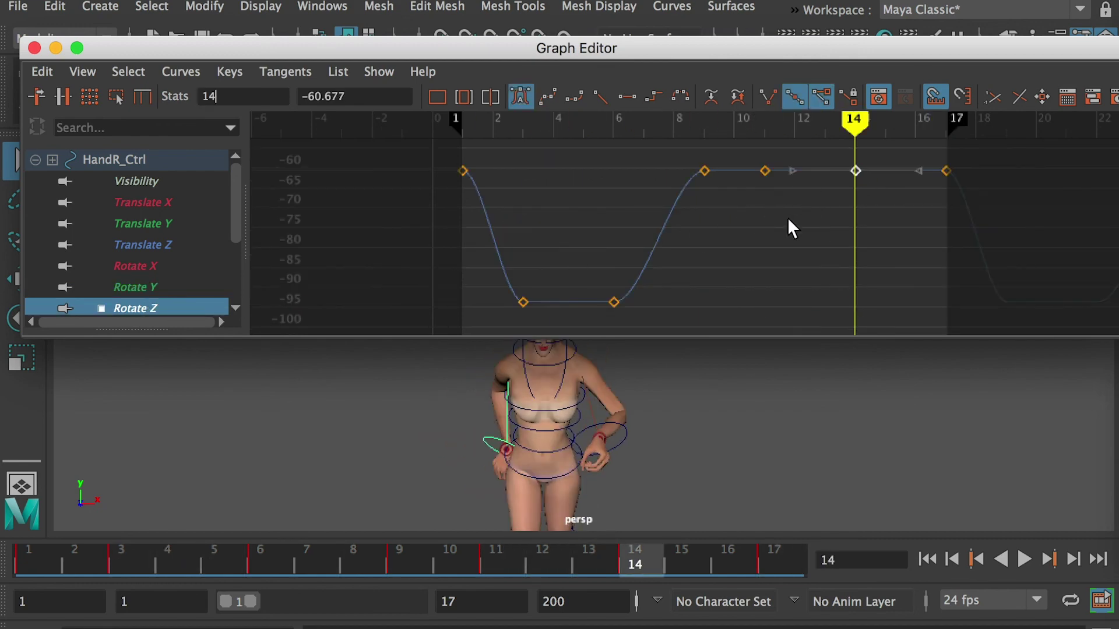
{"action": "middle_click_drag", "start_coordinate": [855, 169], "coordinate": [859, 189], "text": "alt"}
{"action": "left_click_drag", "start_coordinate": [852, 162], "coordinate": [690, 174]}
{"action": "middle_click_drag", "start_coordinate": [686, 191], "coordinate": [687, 234], "text": "shift"}
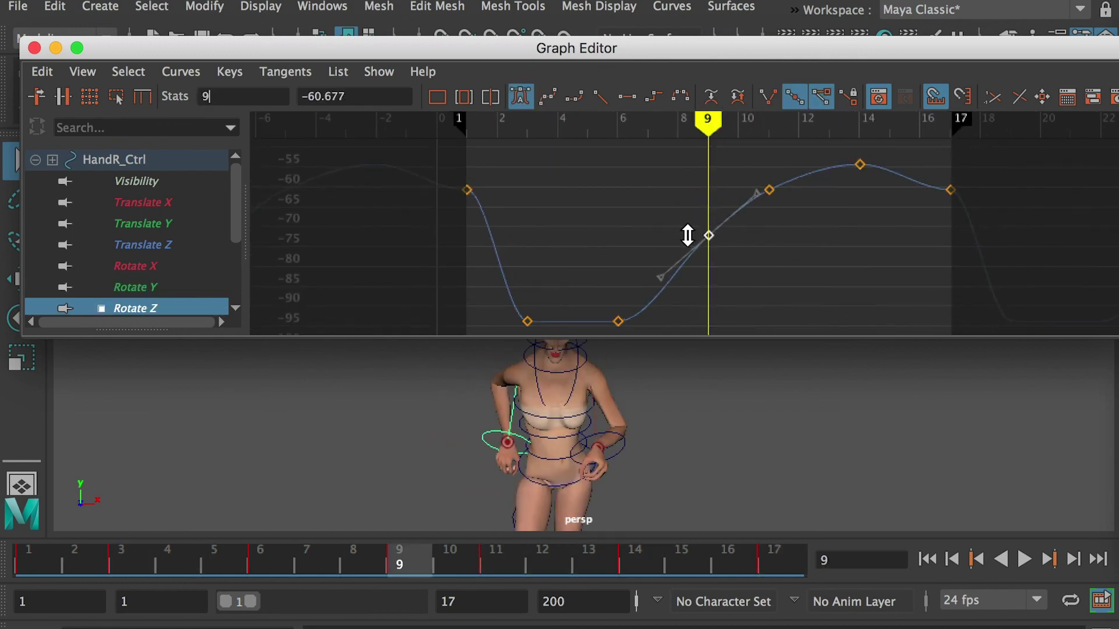
Lower HandR_Ctrl's Rotate Z keys at frames 1 and 17 to about -68.4 and slope their tangents downward
{"action": "left_click_drag", "start_coordinate": [708, 224], "coordinate": [929, 204]}
{"action": "left_click_drag", "start_coordinate": [483, 175], "coordinate": [452, 204], "text": "shift"}
{"action": "left_click", "coordinate": [529, 190]}
{"action": "middle_click_drag", "start_coordinate": [529, 190], "coordinate": [504, 267]}
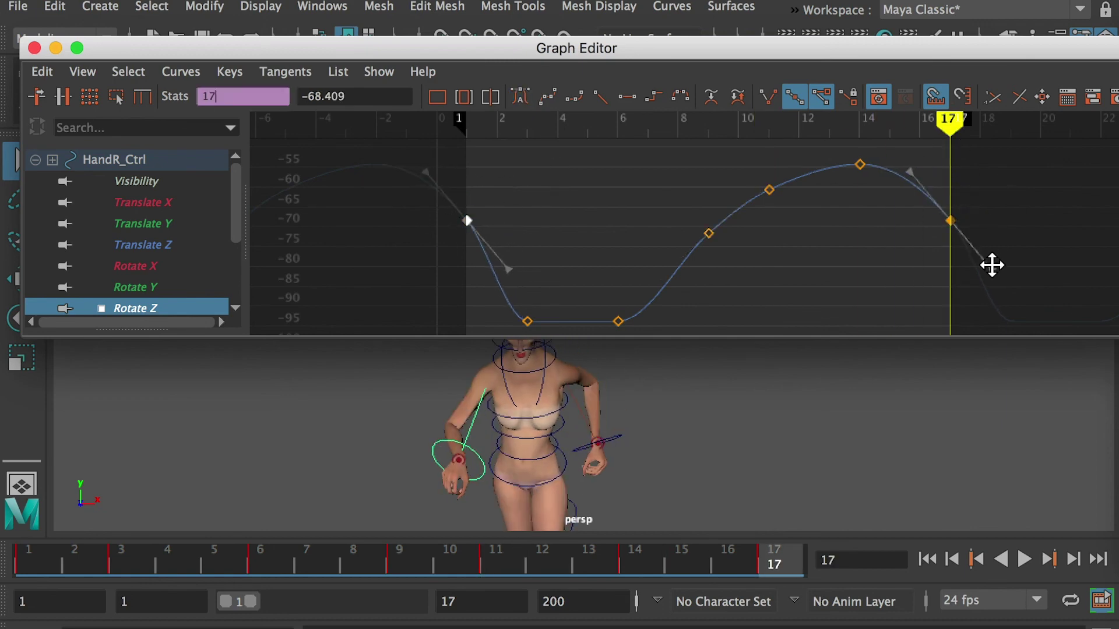
Lower HandR_Ctrl's Rotate Z key at frame 6 below the frame 3 key to form the curve's valley
{"action": "left_click", "coordinate": [505, 125]}
{"action": "left_click_drag", "start_coordinate": [508, 128], "coordinate": [527, 127]}
{"action": "middle_click_drag", "start_coordinate": [547, 292], "coordinate": [547, 243], "text": "alt"}
{"action": "left_click_drag", "start_coordinate": [562, 250], "coordinate": [516, 288]}
{"action": "left_click", "coordinate": [622, 127]}
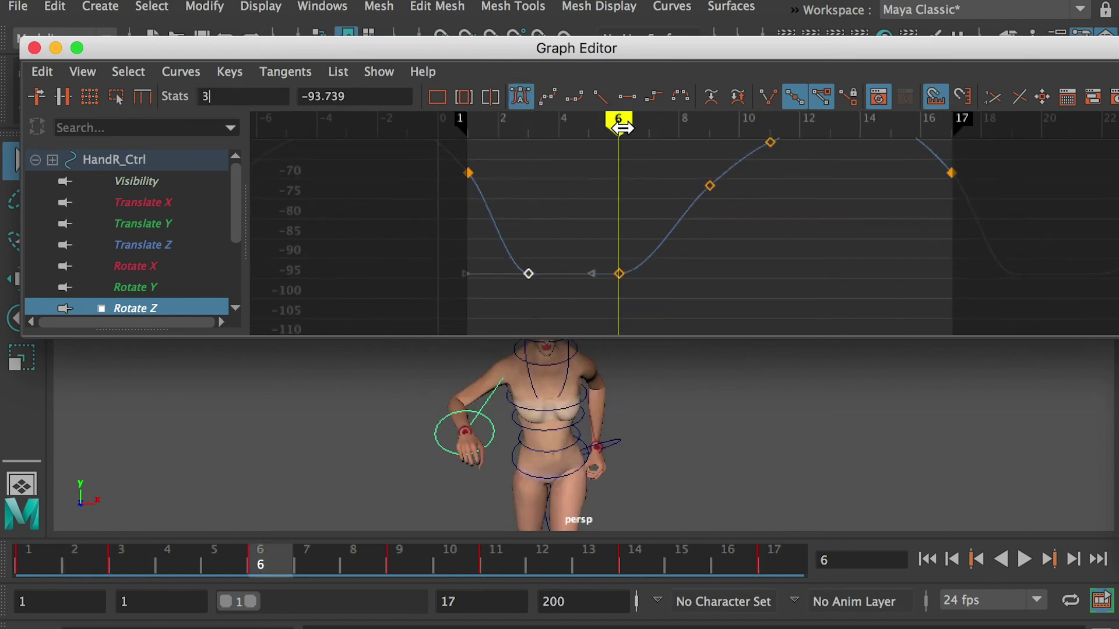
{"action": "left_click_drag", "start_coordinate": [640, 254], "coordinate": [597, 287]}
{"action": "middle_click_drag", "start_coordinate": [593, 276], "coordinate": [611, 334]}
{"action": "middle_click_drag", "start_coordinate": [612, 333], "coordinate": [631, 226], "text": "alt"}
{"action": "middle_click_drag", "start_coordinate": [629, 223], "coordinate": [630, 279], "text": "alt"}
Set HandR_Ctrl's Rotate Z key at frame 3 to about -92, slope its tangents downward and raise the frame 6 key slightly
{"action": "left_click", "coordinate": [537, 126]}
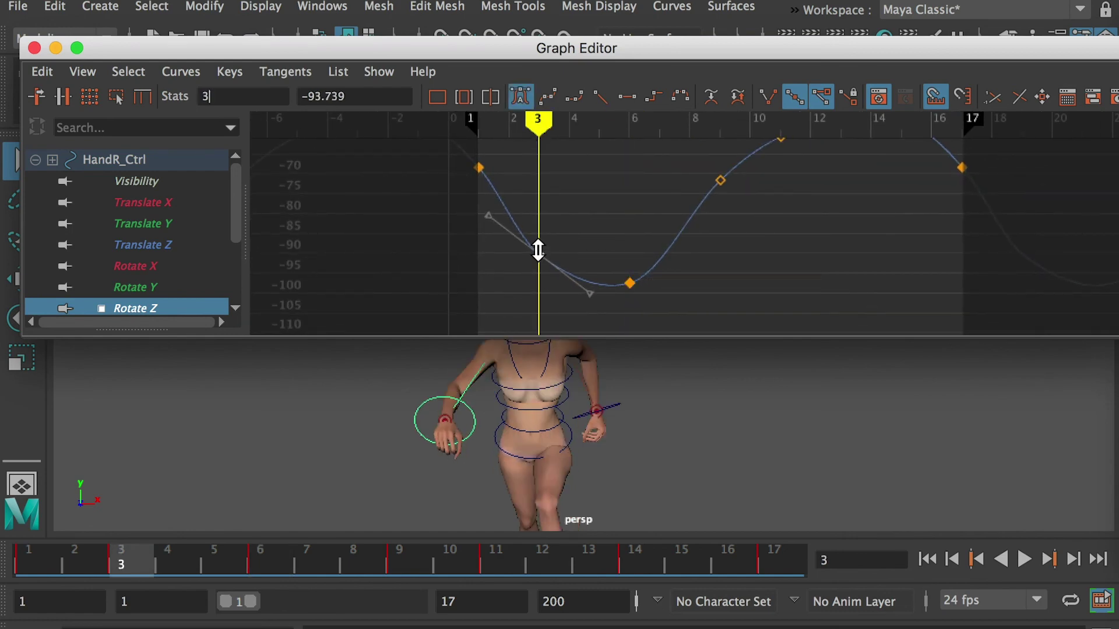
{"action": "middle_click_drag", "start_coordinate": [537, 254], "coordinate": [537, 259], "text": "shift"}
{"action": "left_click_drag", "start_coordinate": [646, 264], "coordinate": [616, 296]}
{"action": "left_click_drag", "start_coordinate": [648, 126], "coordinate": [630, 149]}
{"action": "middle_click_drag", "start_coordinate": [631, 277], "coordinate": [631, 268], "text": "shift"}
{"action": "left_click_drag", "start_coordinate": [558, 247], "coordinate": [611, 300]}
{"action": "middle_click_drag", "start_coordinate": [599, 285], "coordinate": [599, 293]}
Close the curve view and play back the whole run cycle to check the arm motion from several angles
{"action": "left_click_drag", "start_coordinate": [630, 126], "coordinate": [779, 128]}
{"action": "scroll", "coordinate": [750, 223], "scroll_direction": "down", "scroll_amount": 10}
{"action": "scroll", "coordinate": [750, 223], "scroll_direction": "up", "scroll_amount": 7}
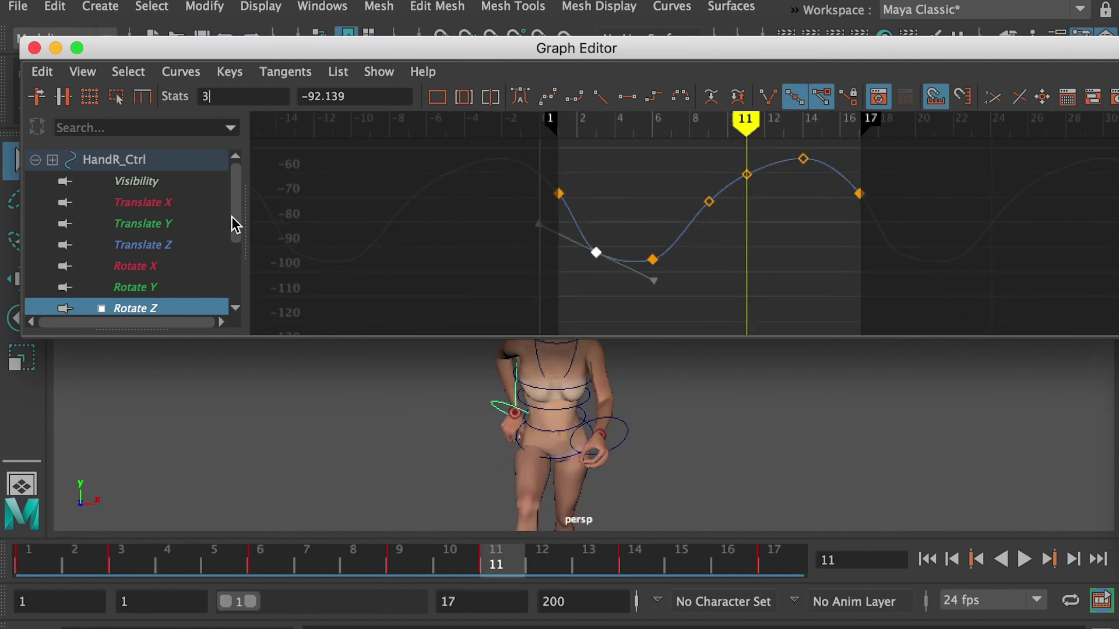
{"action": "left_click_drag", "start_coordinate": [233, 216], "coordinate": [233, 237]}
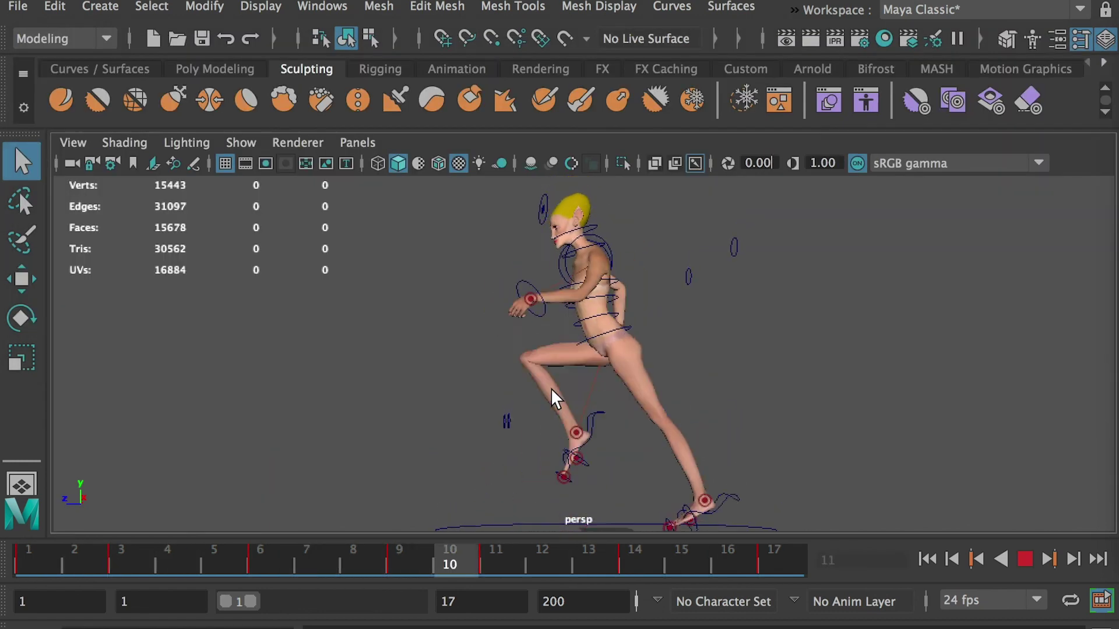
{"action": "left_click_drag", "start_coordinate": [554, 395], "coordinate": [722, 427], "text": "alt"}
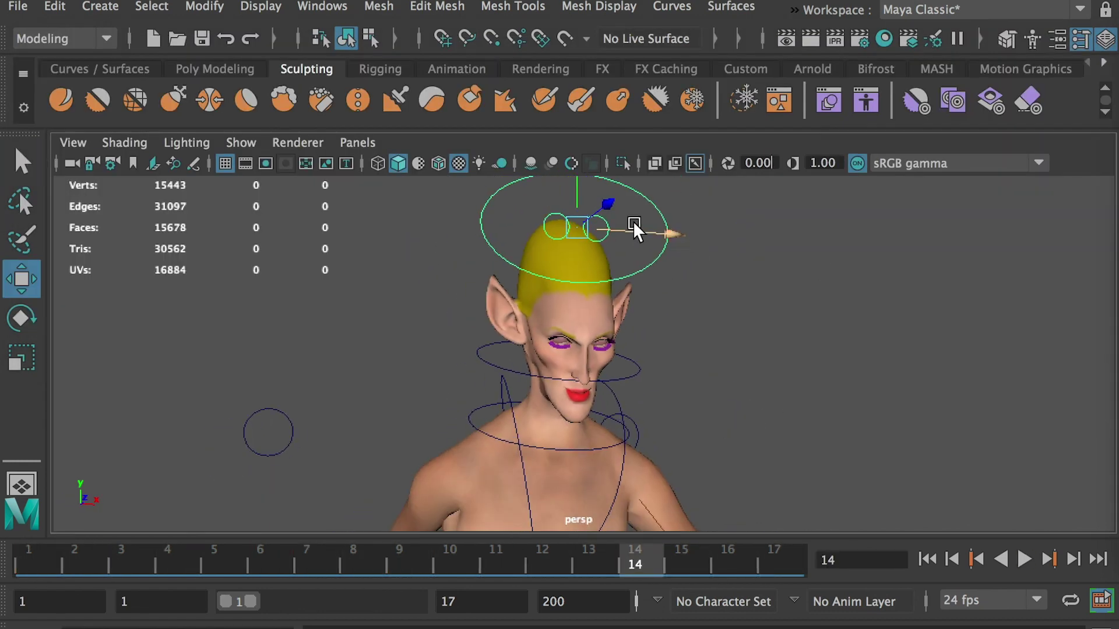
Try moving the eye aim control sideways in front of the face
{"action": "left_click_drag", "start_coordinate": [634, 230], "coordinate": [704, 232]}
{"action": "left_click_drag", "start_coordinate": [627, 194], "coordinate": [815, 402]}
{"action": "left_click_drag", "start_coordinate": [827, 408], "coordinate": [1017, 409]}
{"action": "scroll", "coordinate": [816, 402], "scroll_direction": "down", "scroll_amount": 3}
{"action": "middle_click_drag", "start_coordinate": [816, 513], "coordinate": [778, 394], "text": "alt"}
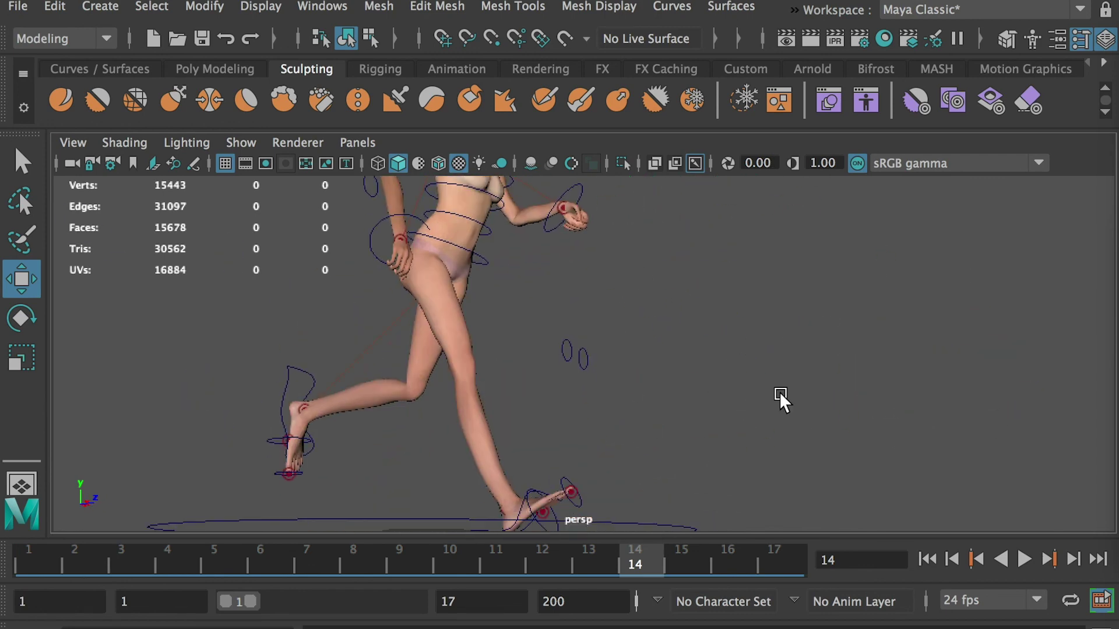
Select both eye controls and play back the cycle to check the head and gaze, stopping playback at the end
{"action": "left_click_drag", "start_coordinate": [617, 349], "coordinate": [576, 402]}
{"action": "left_click_drag", "start_coordinate": [702, 392], "coordinate": [792, 394]}
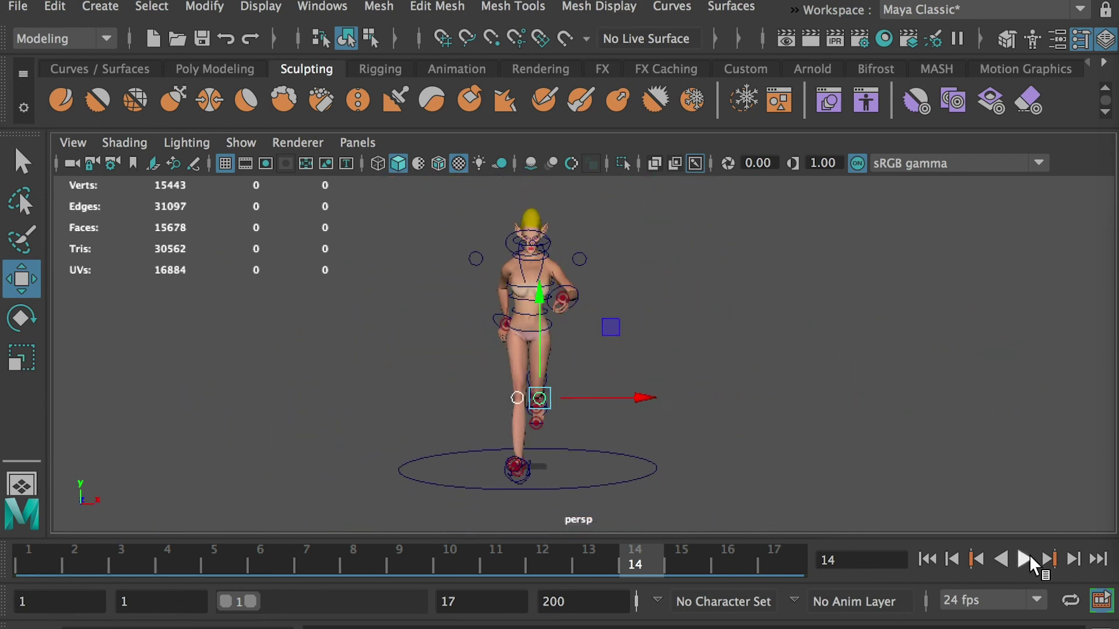
{"action": "left_click", "coordinate": [1024, 560]}
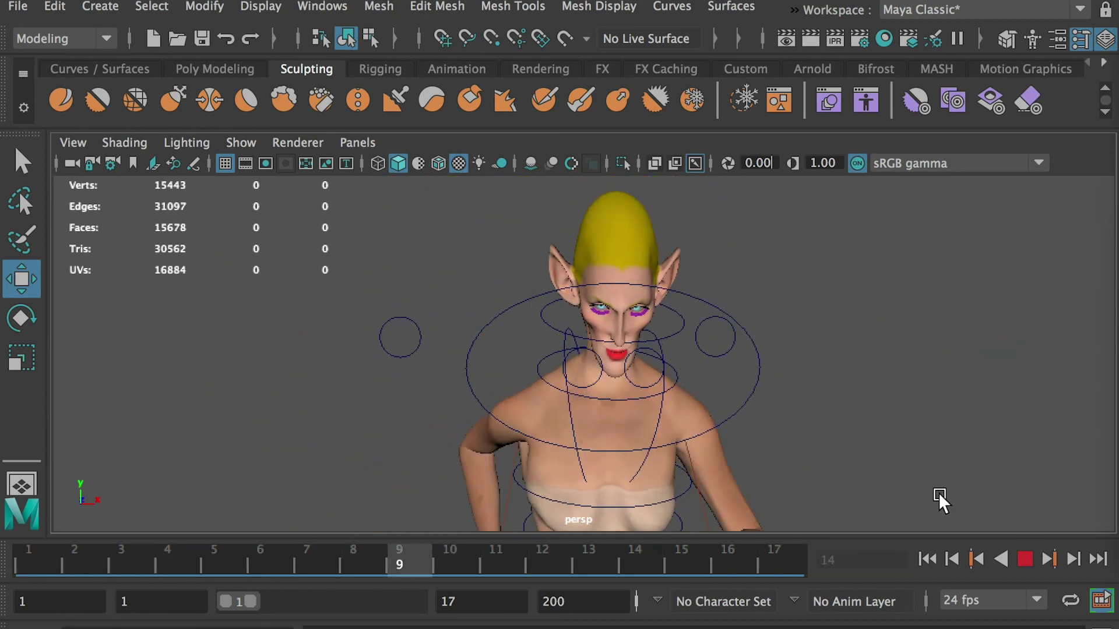
{"action": "left_click", "coordinate": [1024, 560]}
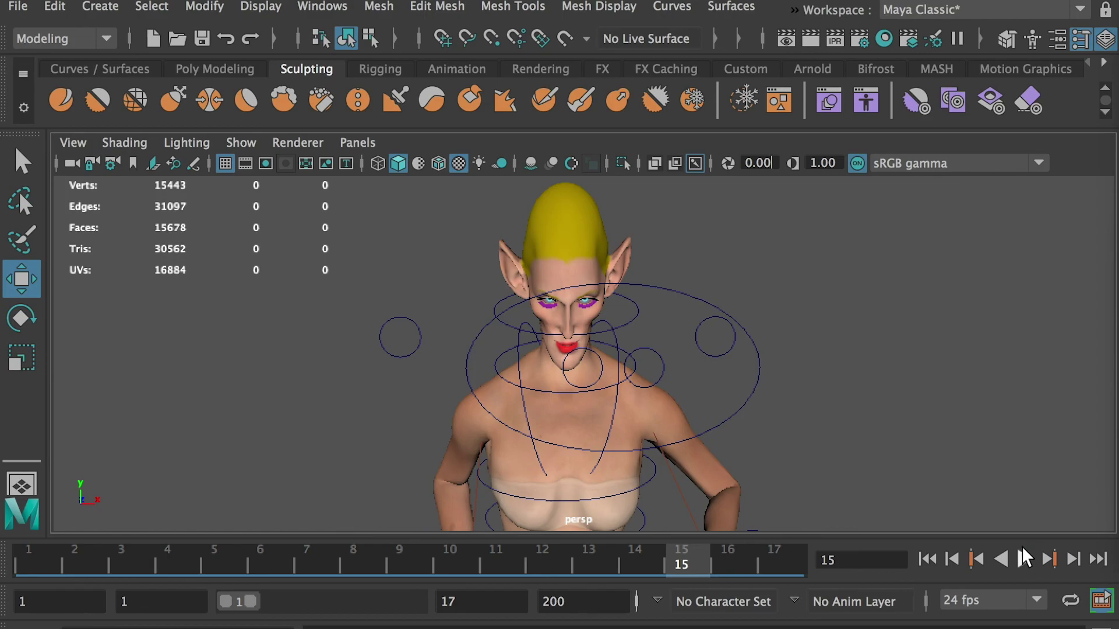